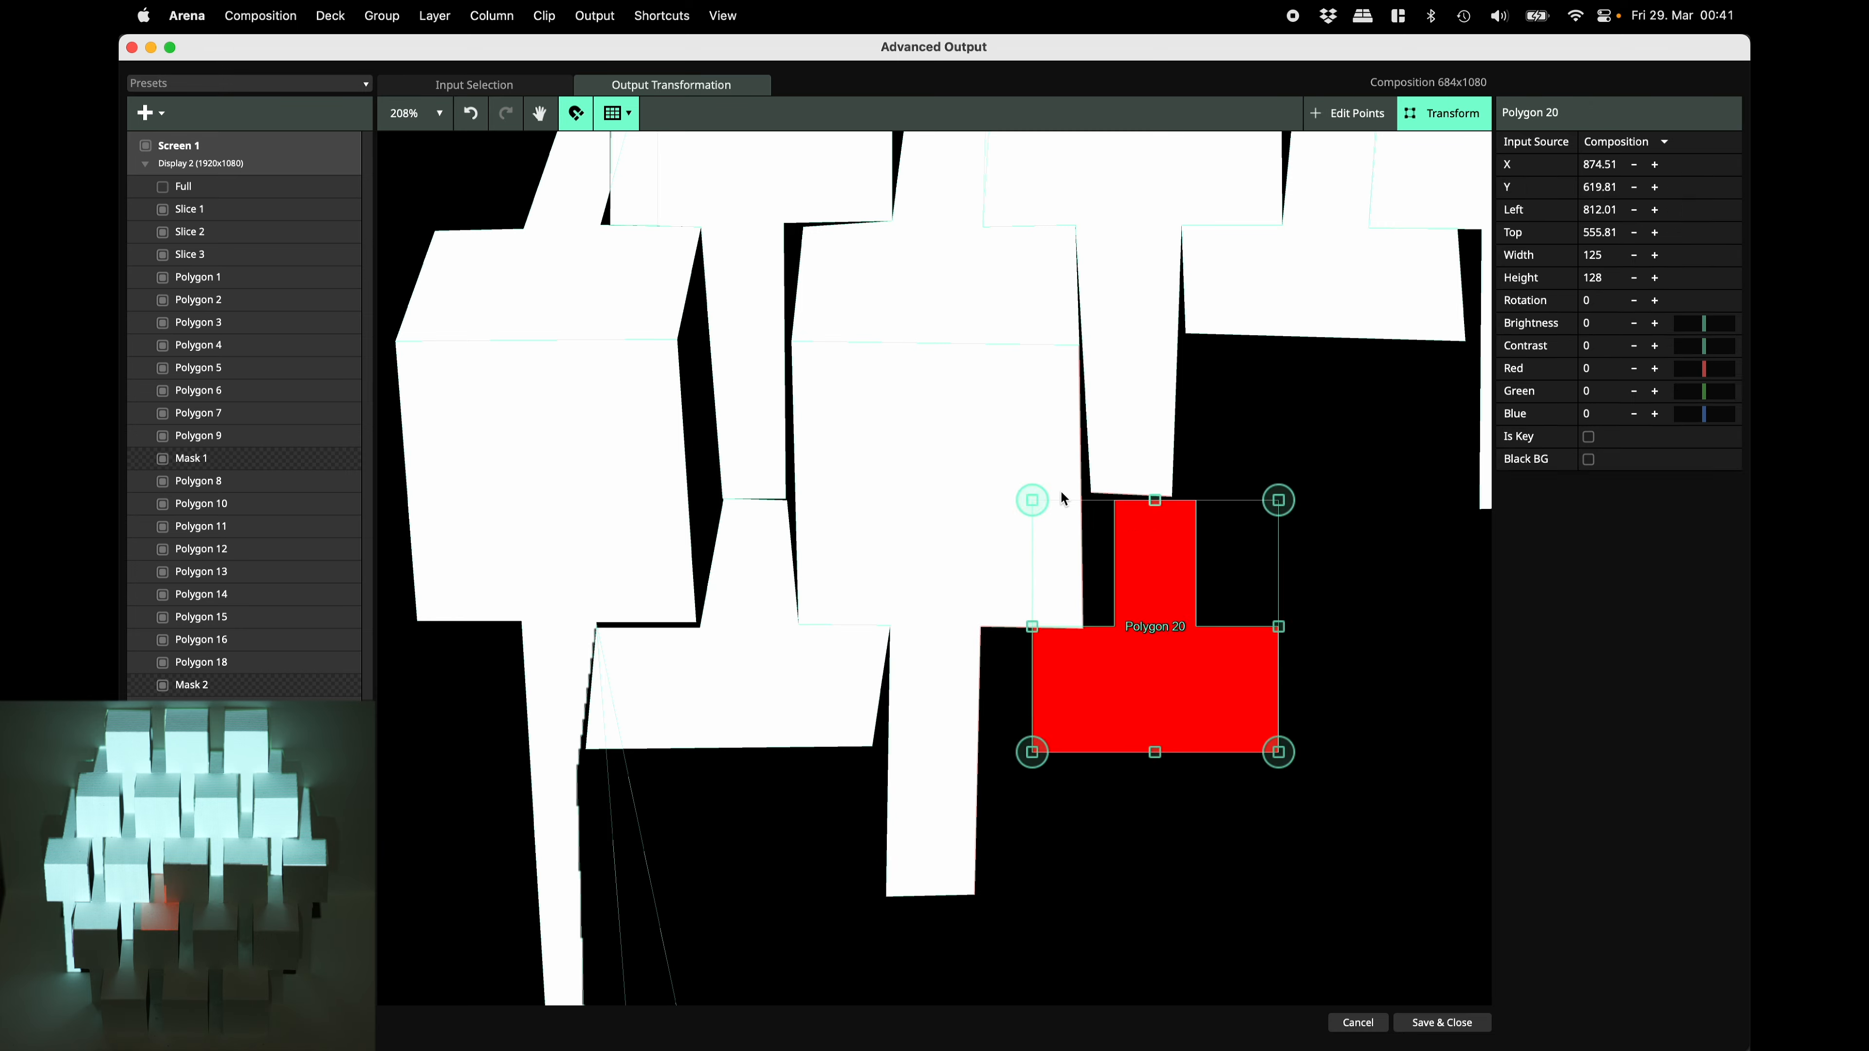
Fit Polygons 20 to 23 to the box faces and stems in the third row by transforming them and editing their points.
click(575, 113)
click(576, 113)
click(1442, 114)
click(1348, 113)
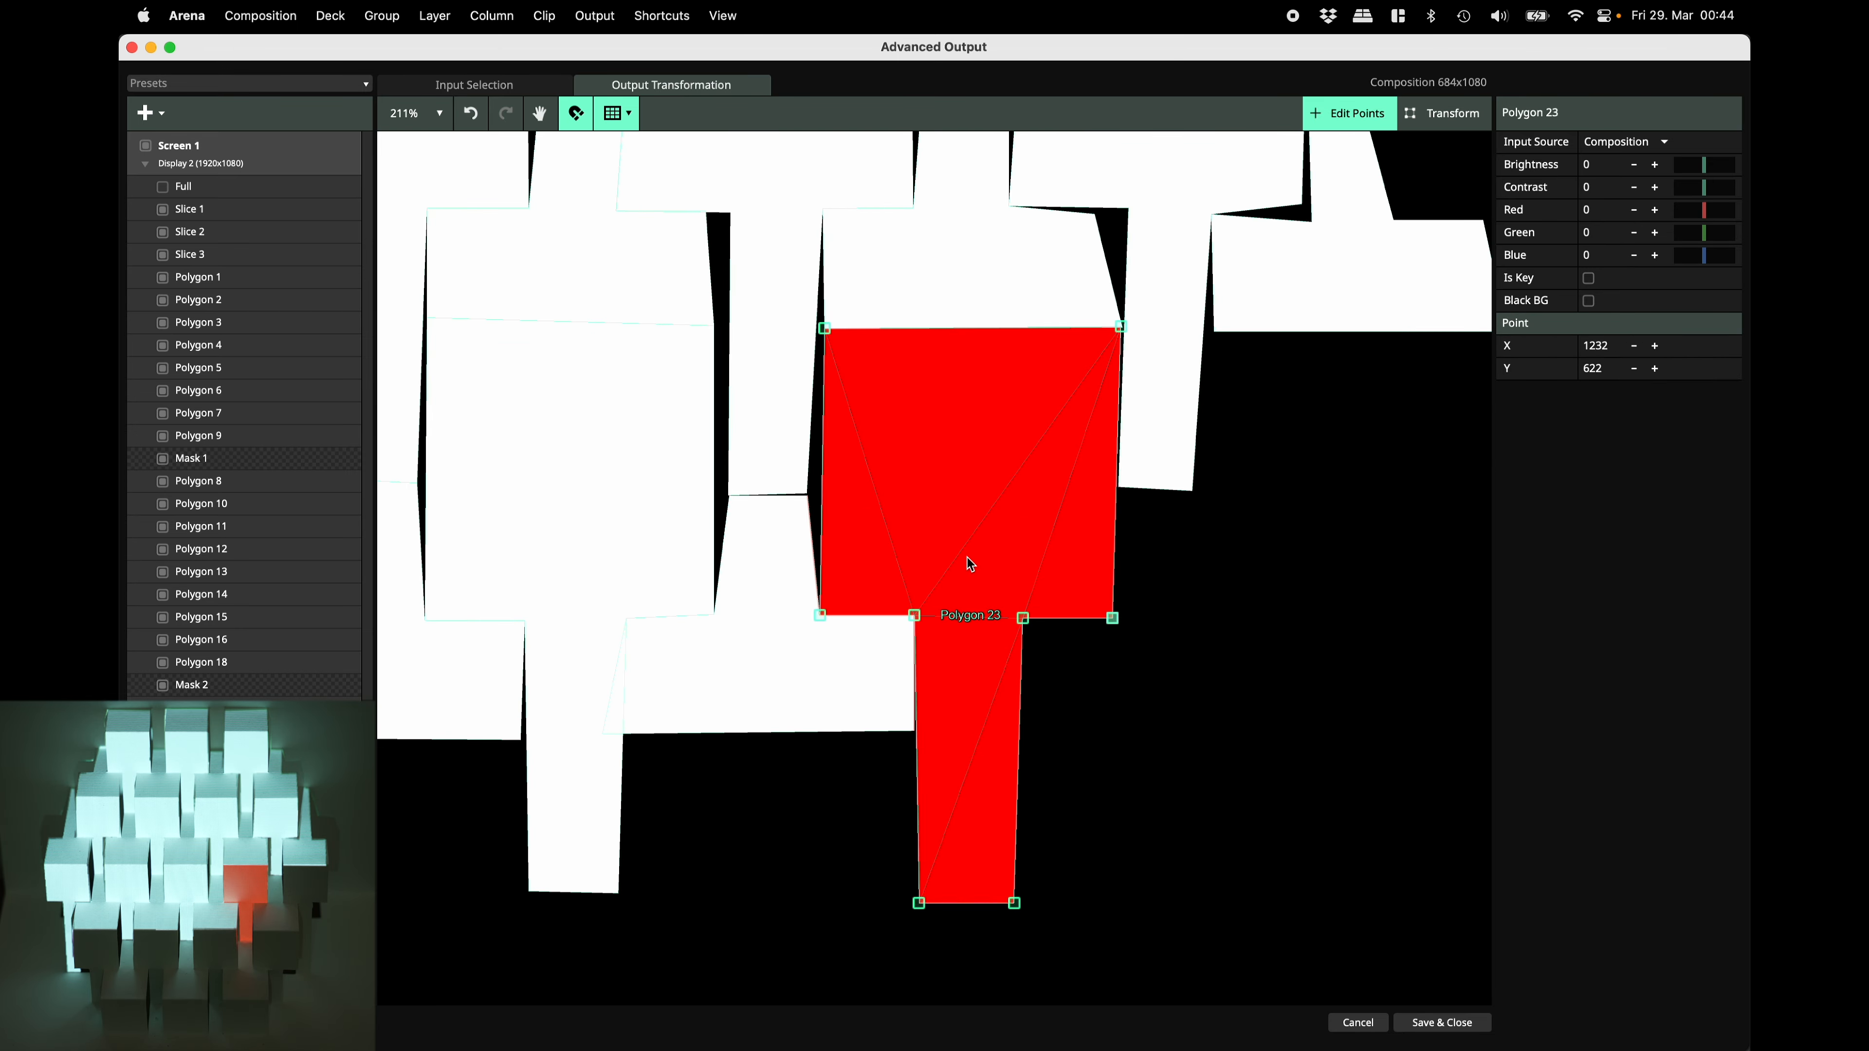
Fit Polygon 24 to the third row's last box and stem, and add a four-point mask along that stem.
click(163, 614)
click(1443, 114)
click(1348, 113)
click(162, 638)
click(1442, 113)
click(1348, 113)
click(150, 113)
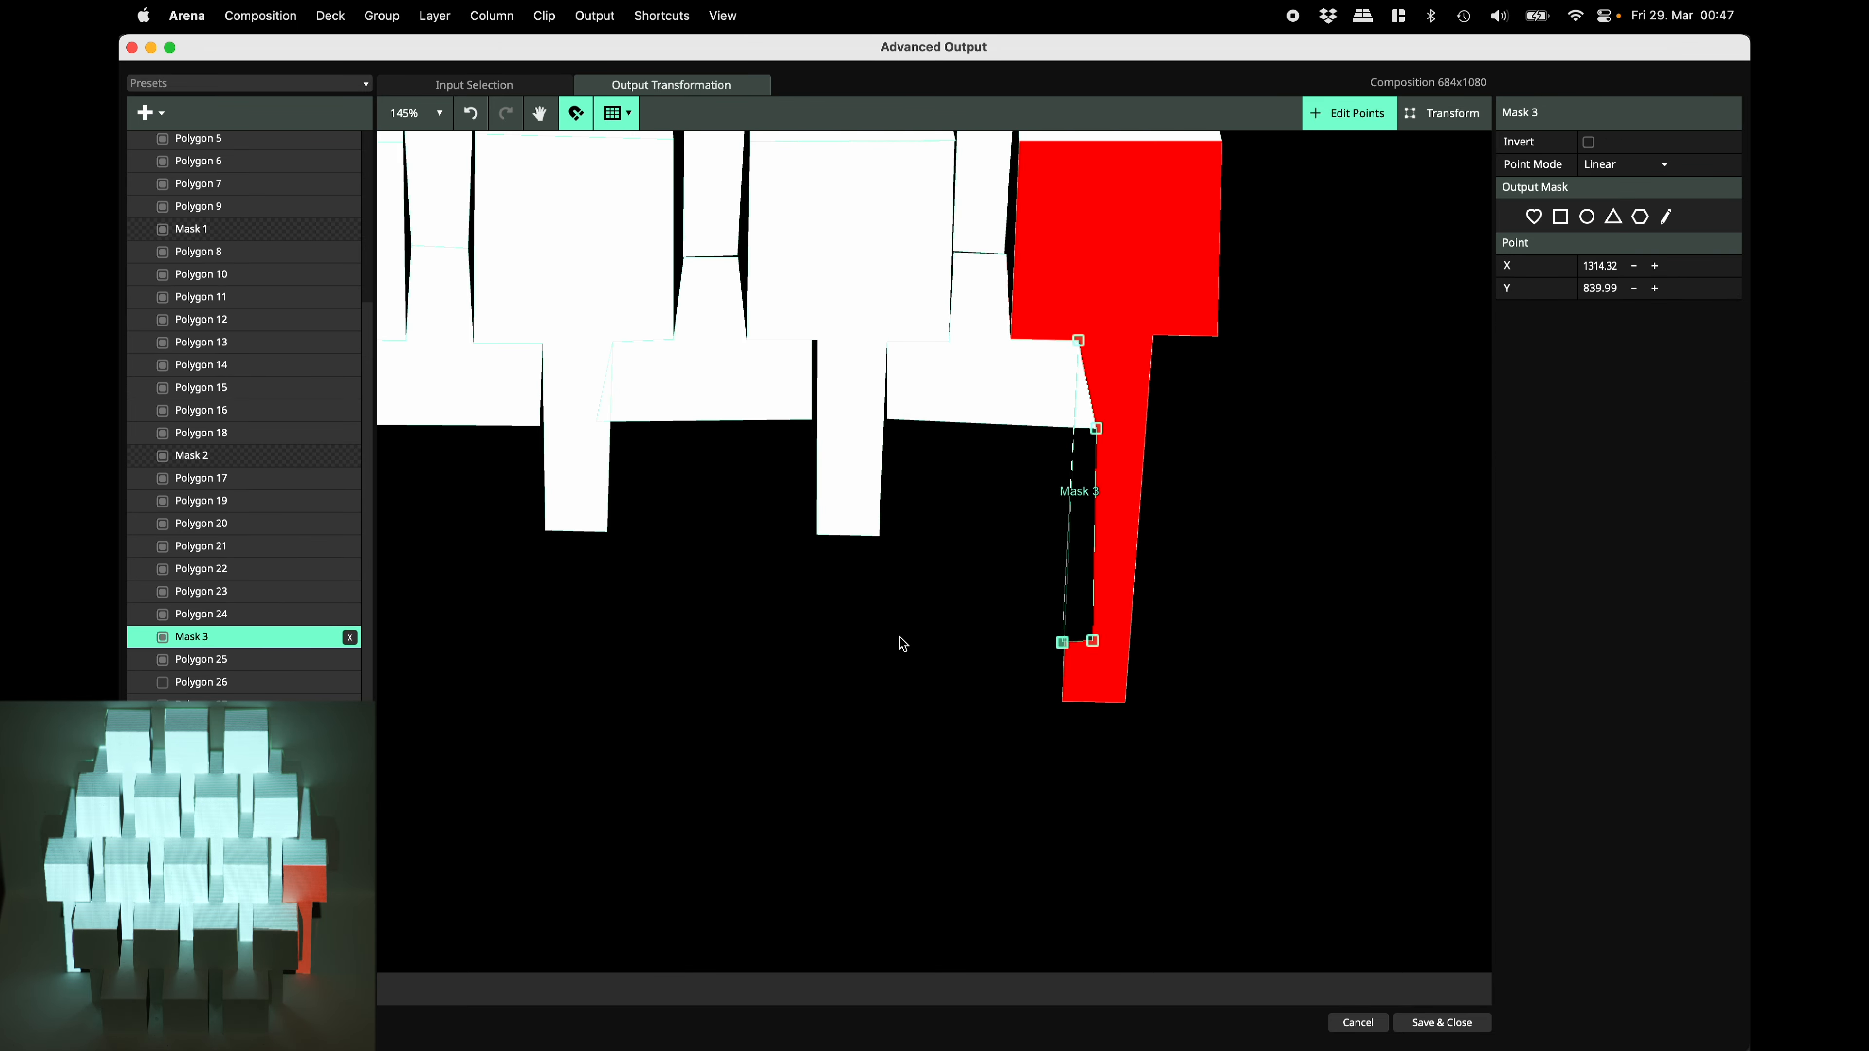
Fit Polygon 26 to the first box face and stem of the fourth row and move it directly above Mask 2.
click(162, 683)
click(1442, 114)
click(1349, 113)
drag(201, 683, 201, 455)
click(1443, 114)
click(1348, 113)
click(1443, 114)
click(1348, 113)
click(575, 113)
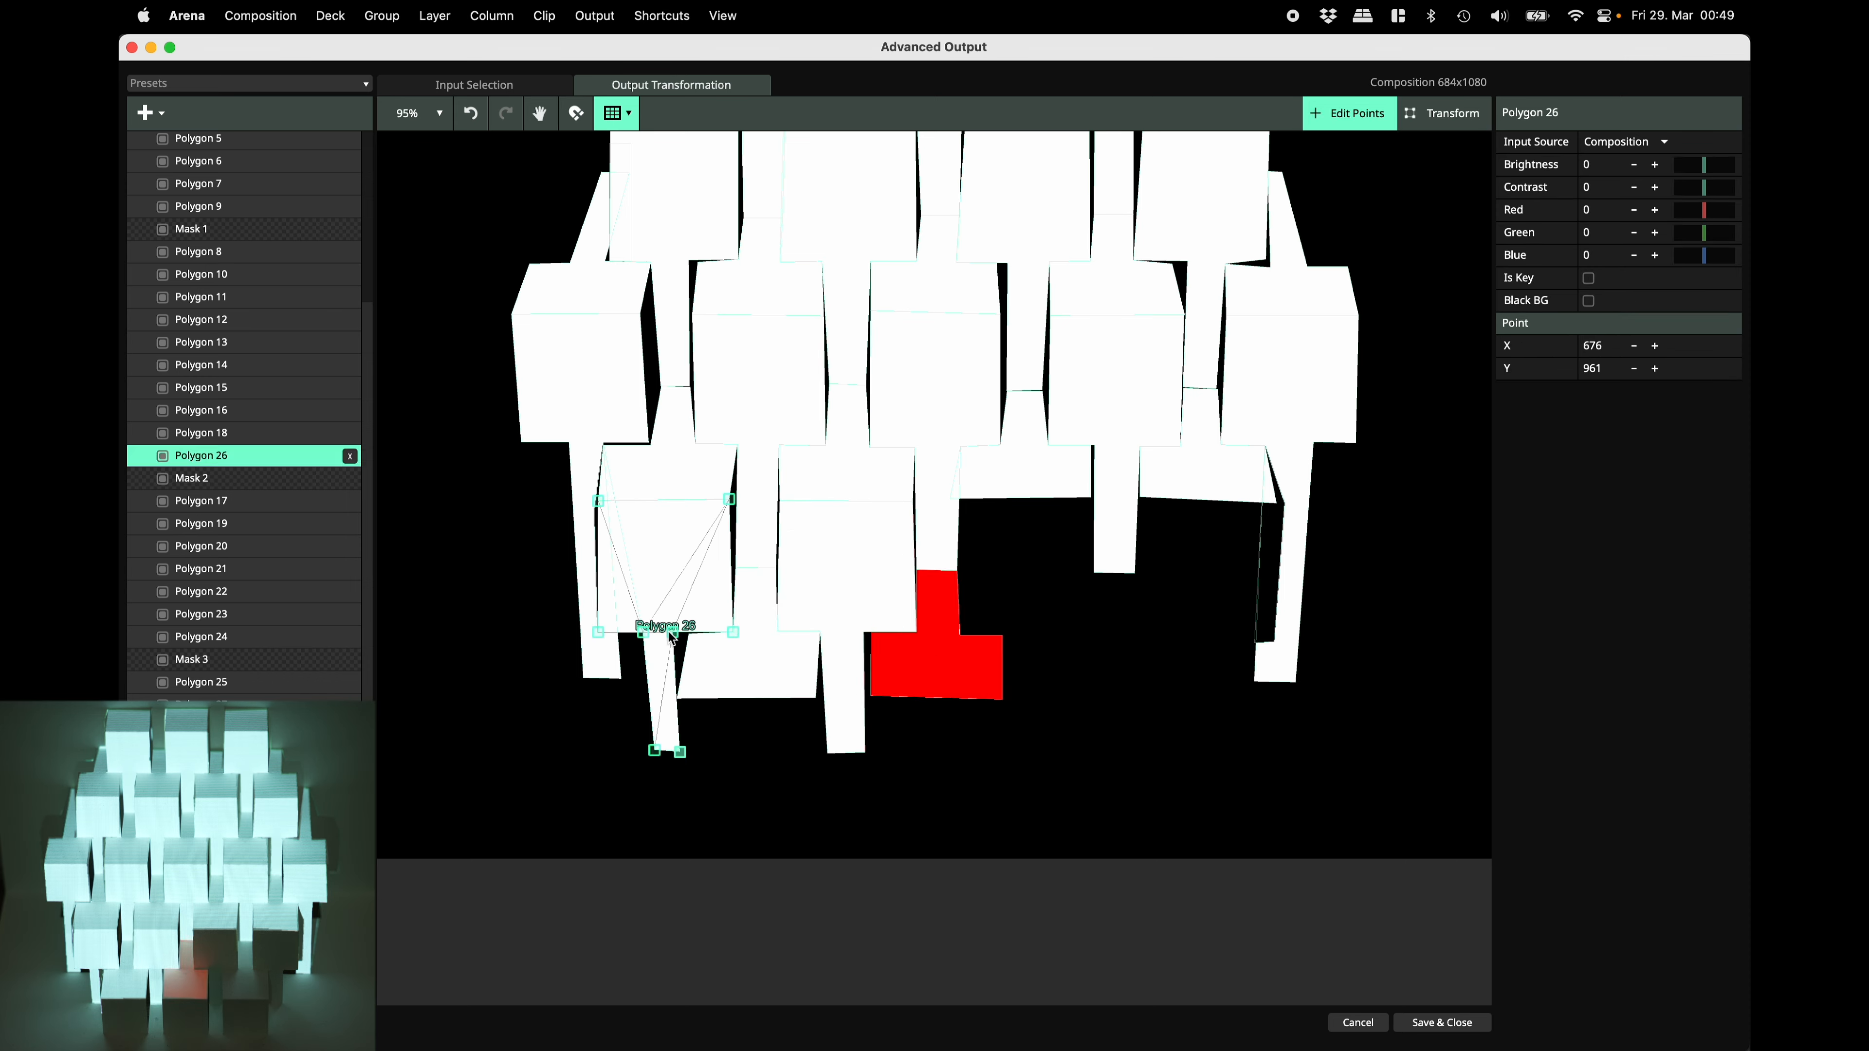
Finish the fourth-row box polygons and move Polygon 32 directly above Mask 3 in the slice order.
scroll(912, 633, up, 5)
scroll(913, 634, down, 5)
click(575, 113)
drag(201, 820, 201, 647)
scroll(1043, 578, down, 5)
Cover the three bottom-row box faces with Slices 4 to 6 and save the advanced output.
click(150, 113)
click(575, 113)
scroll(1042, 626, up, 10)
click(1272, 855)
scroll(1182, 852, down, 10)
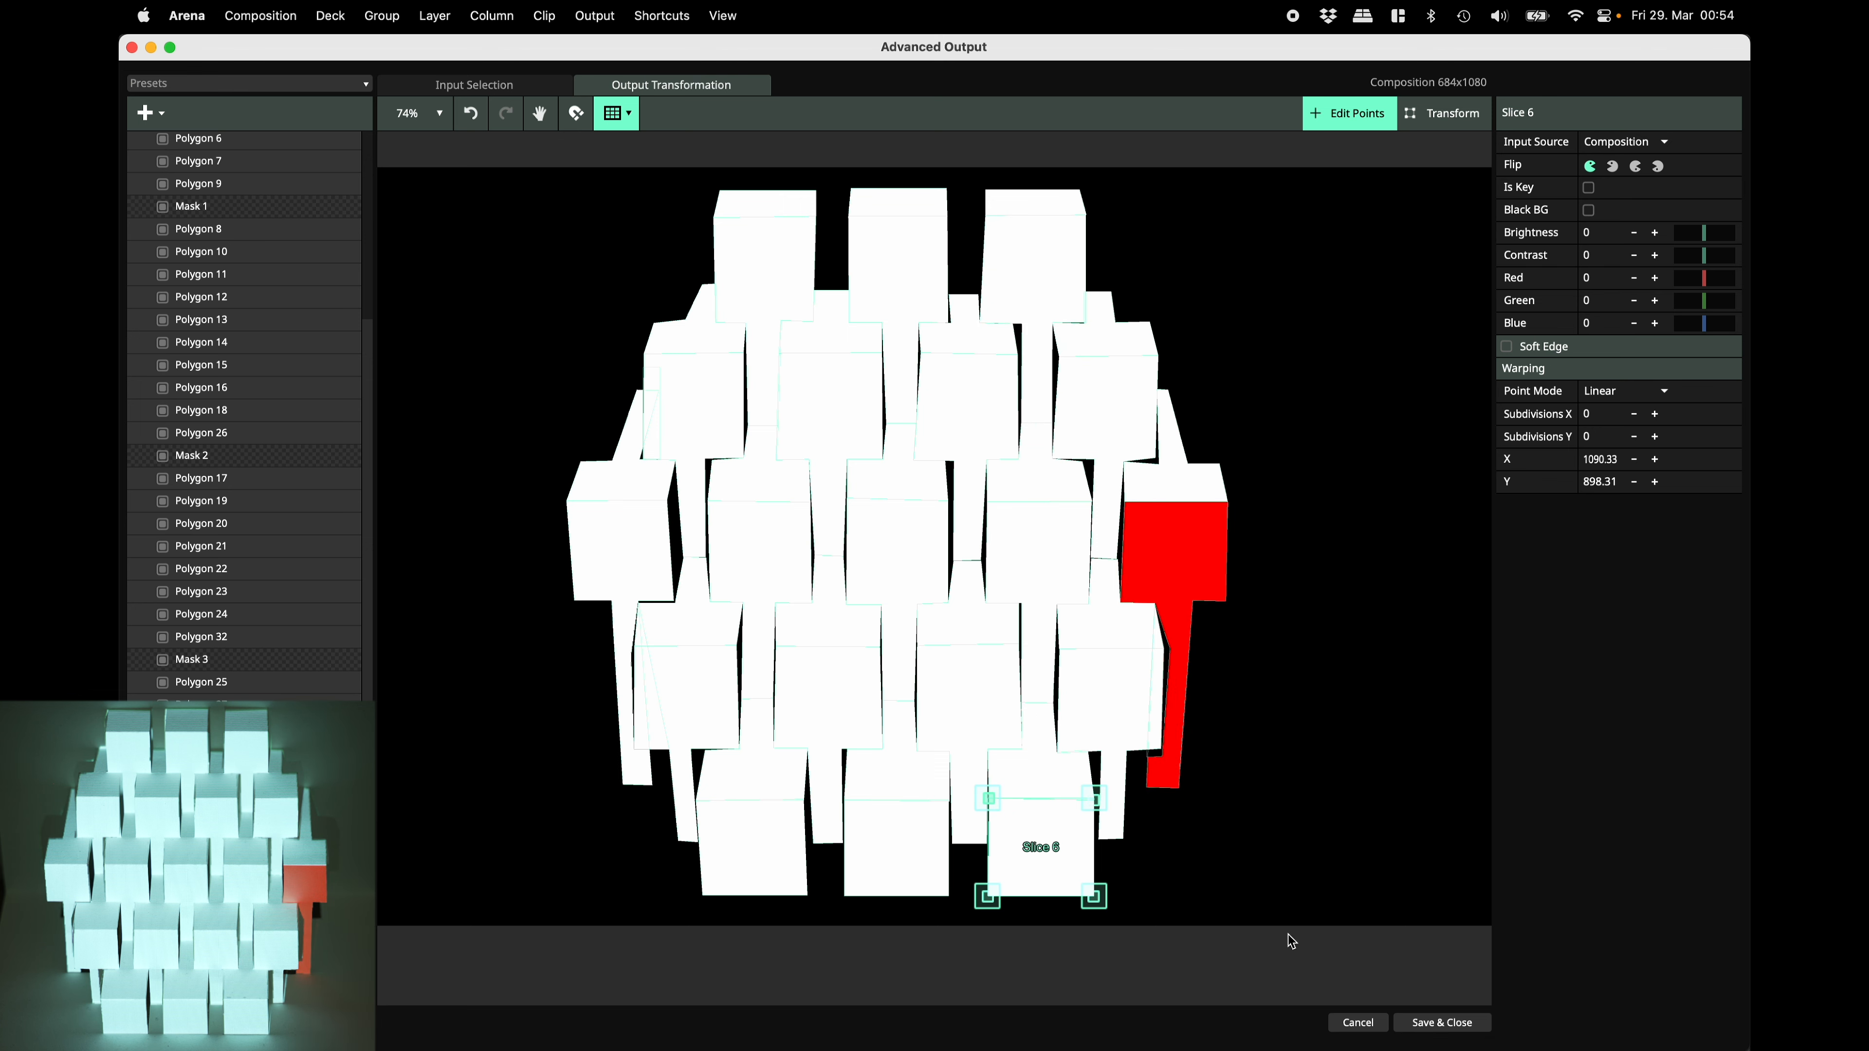
click(1442, 1023)
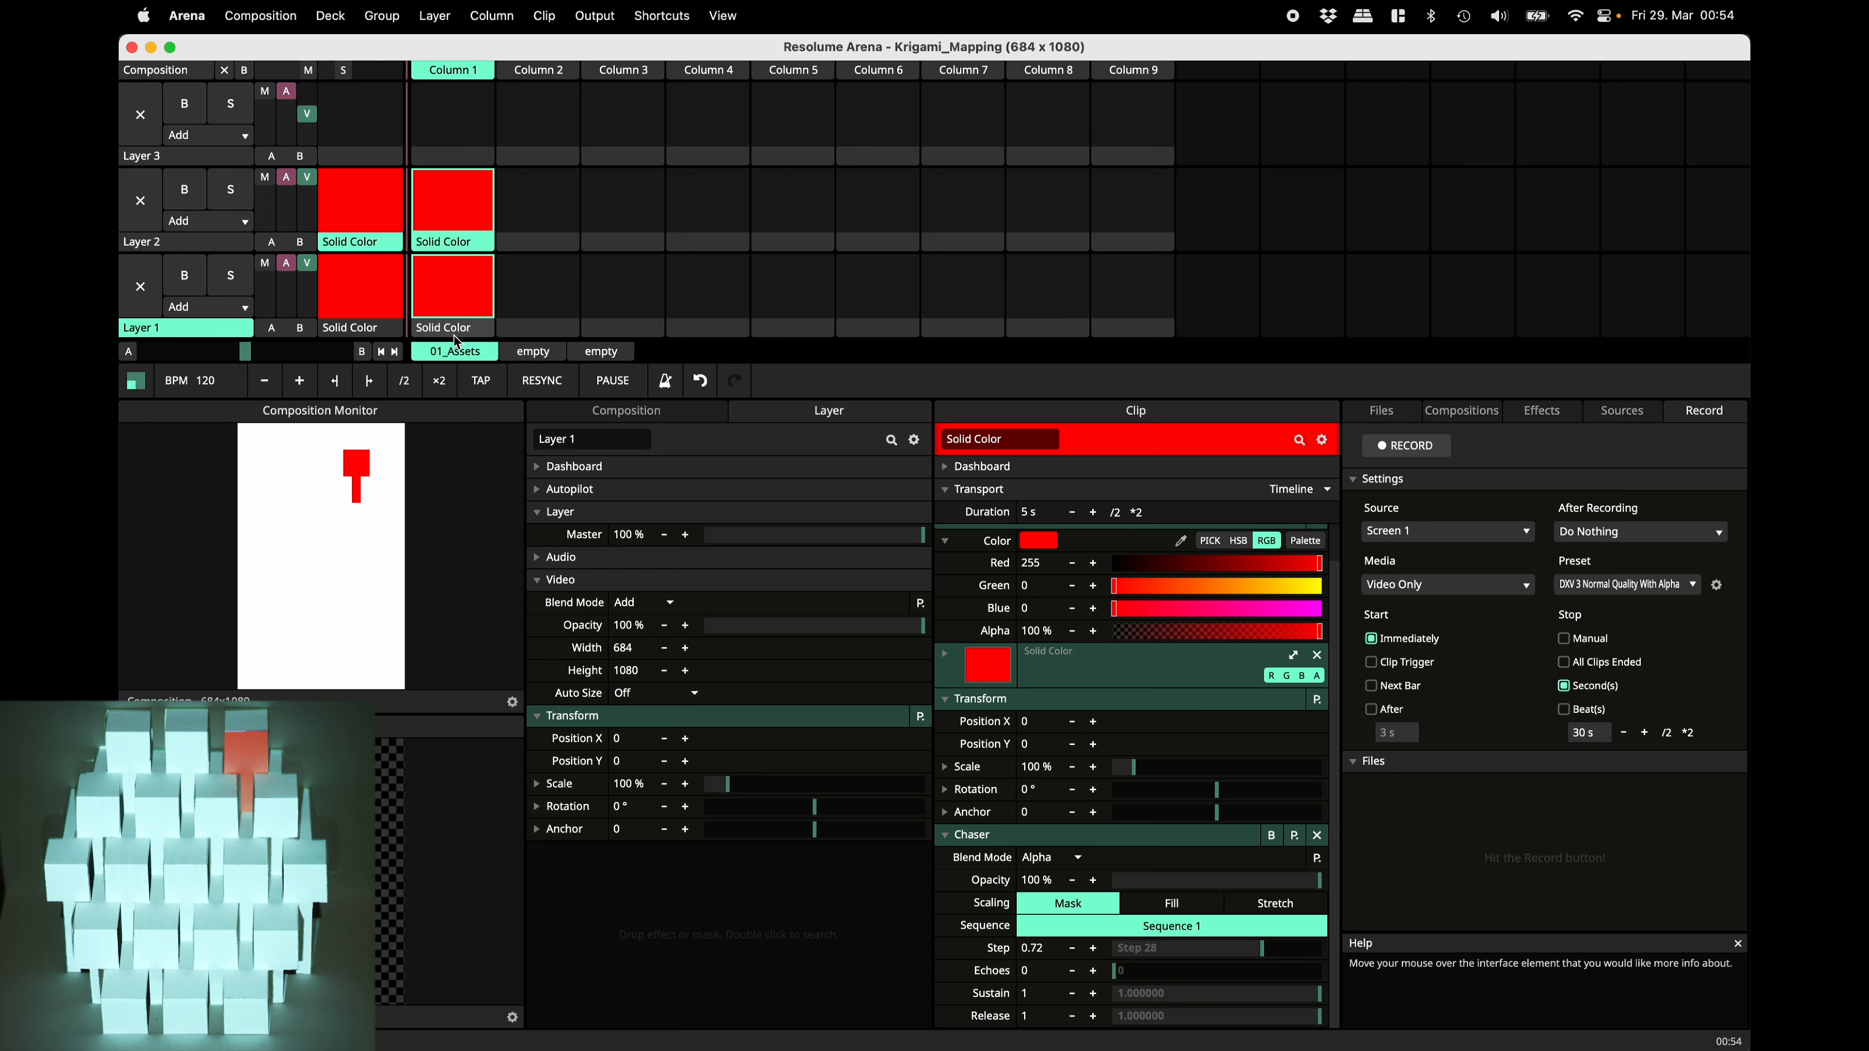
Stop the Solid Color clips on Layers 2 and 1 by triggering their empty slots in Column 2.
click(521, 220)
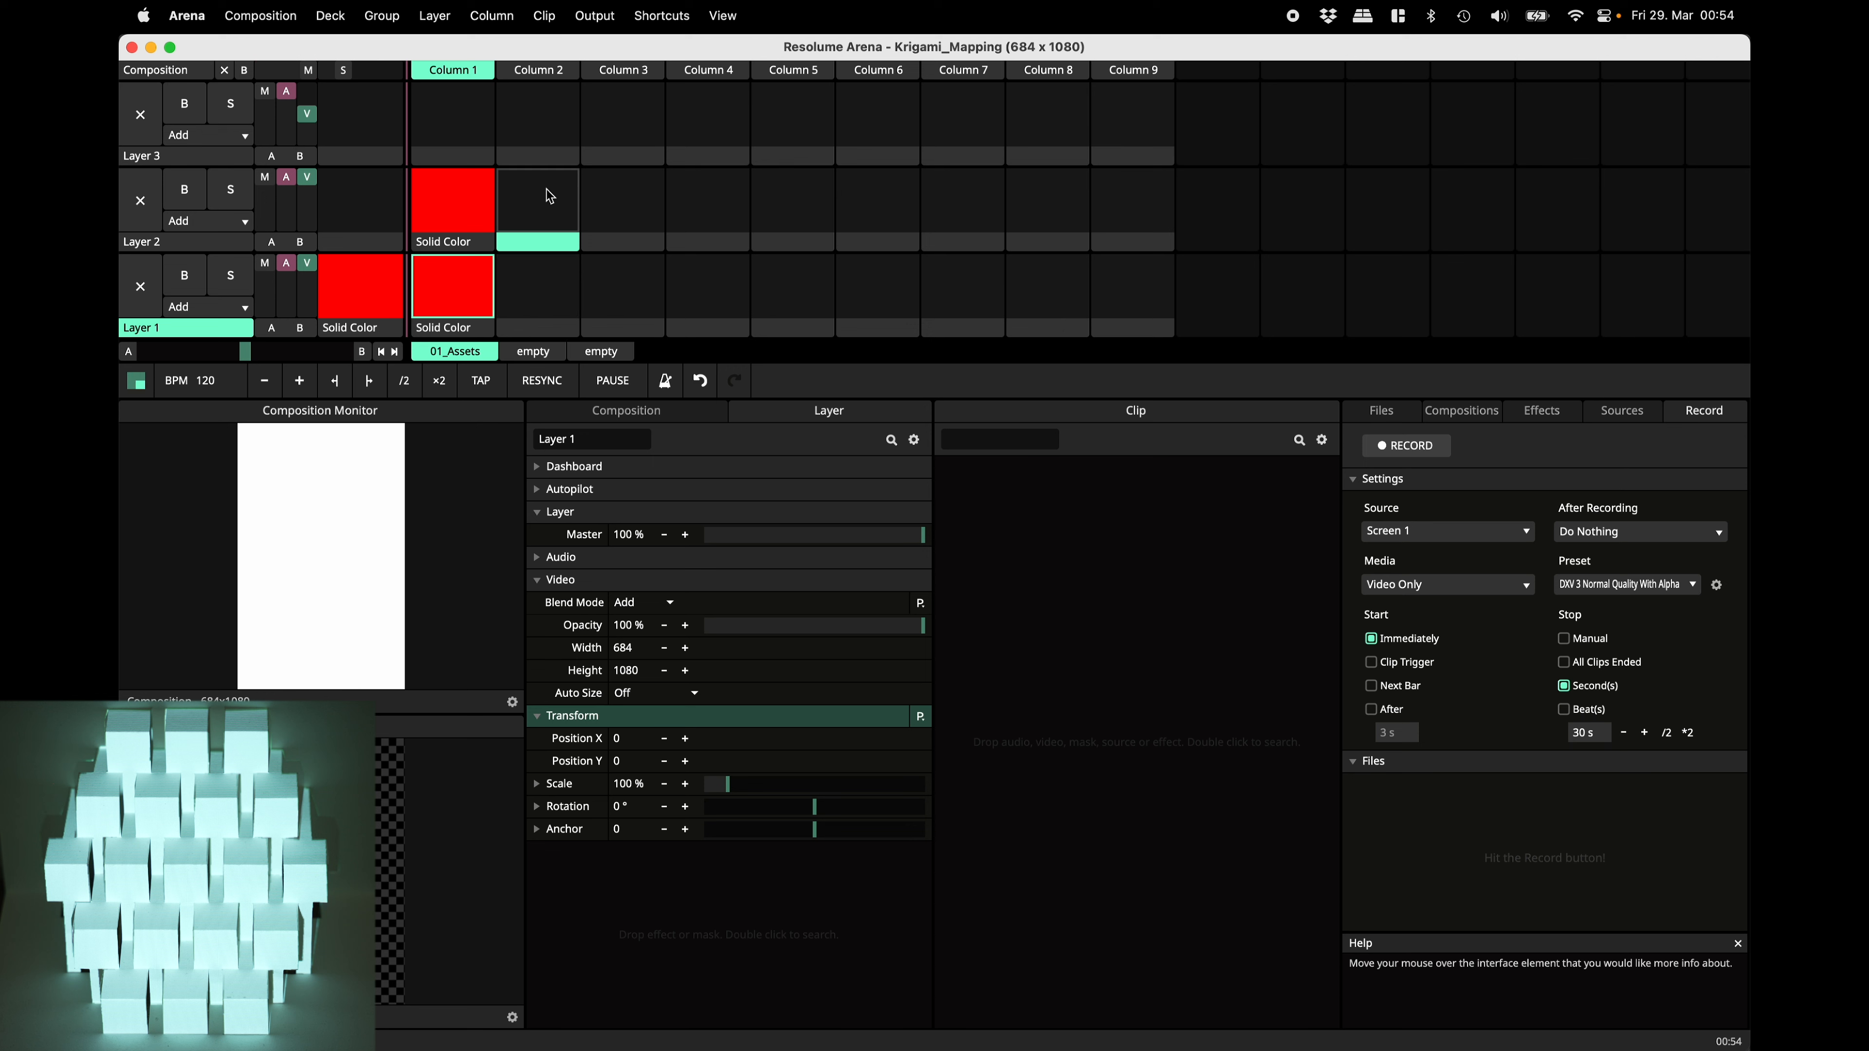
click(545, 283)
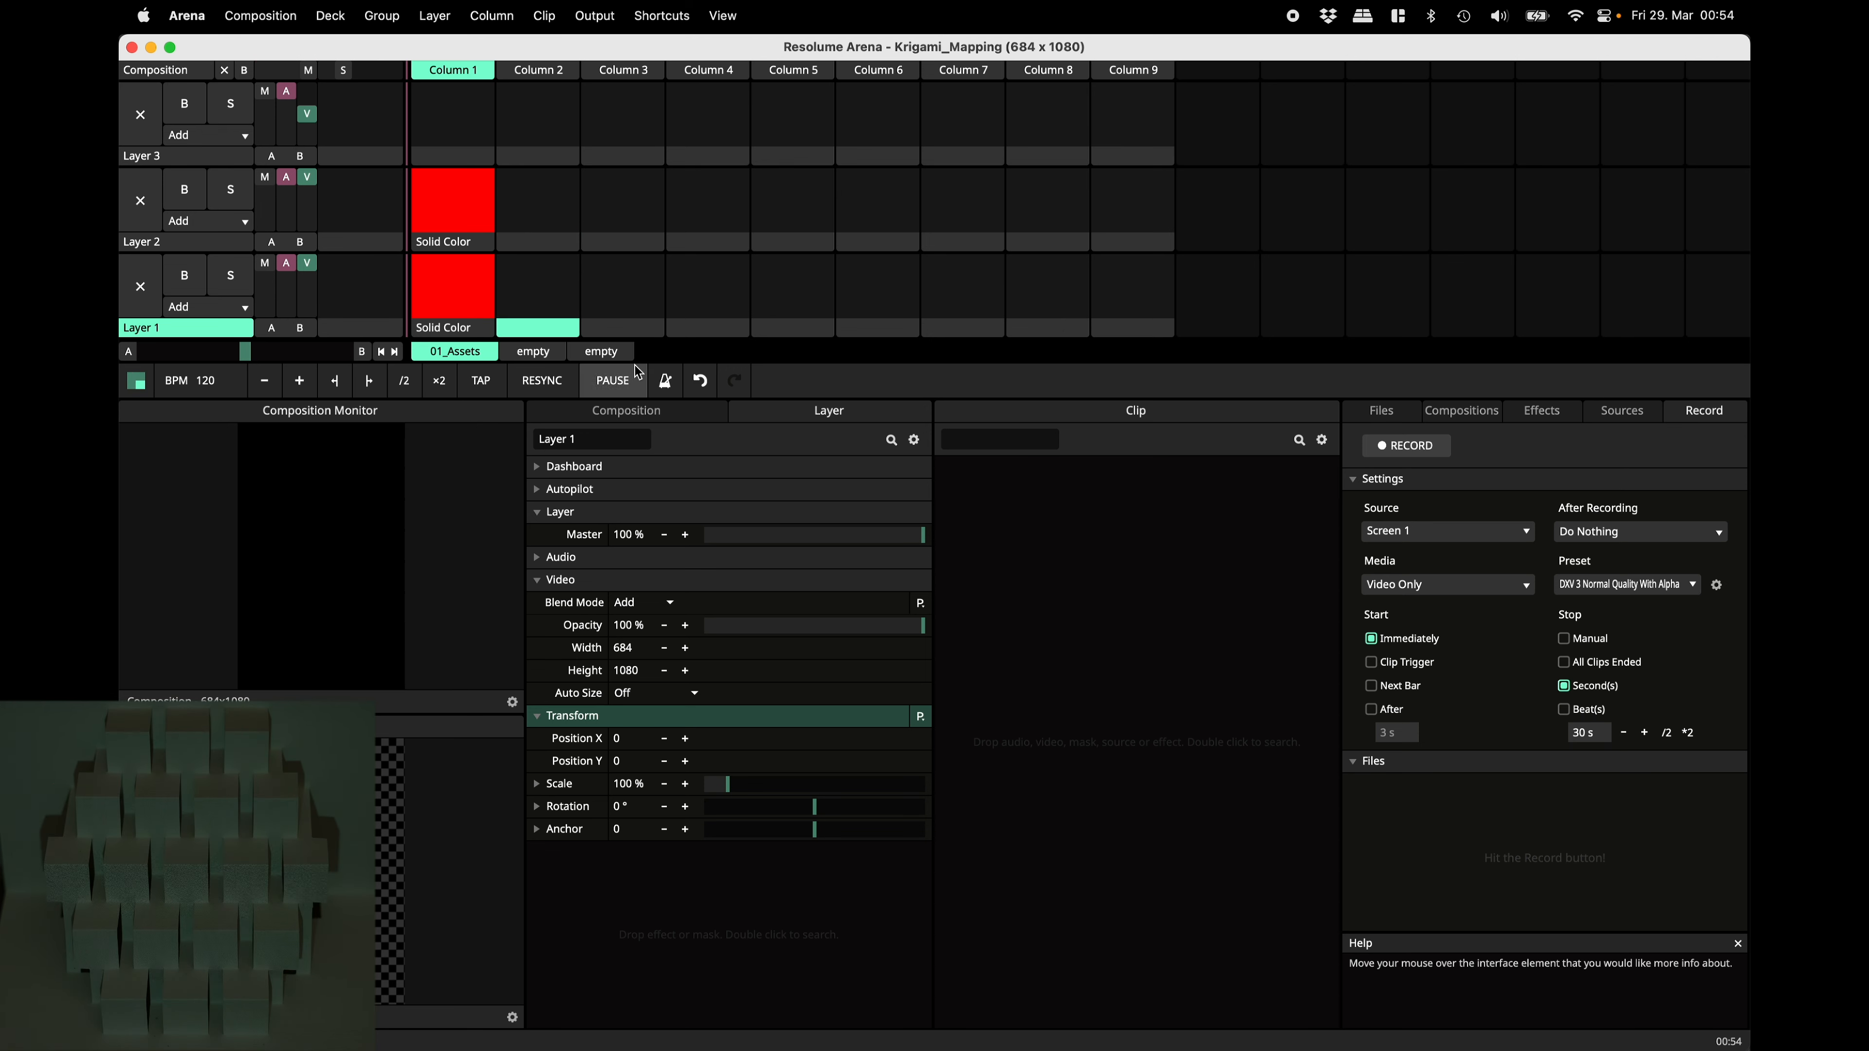
Load the Lines source into Layer 1's Column 2 slot and animate its Position with Timeline.
click(1627, 414)
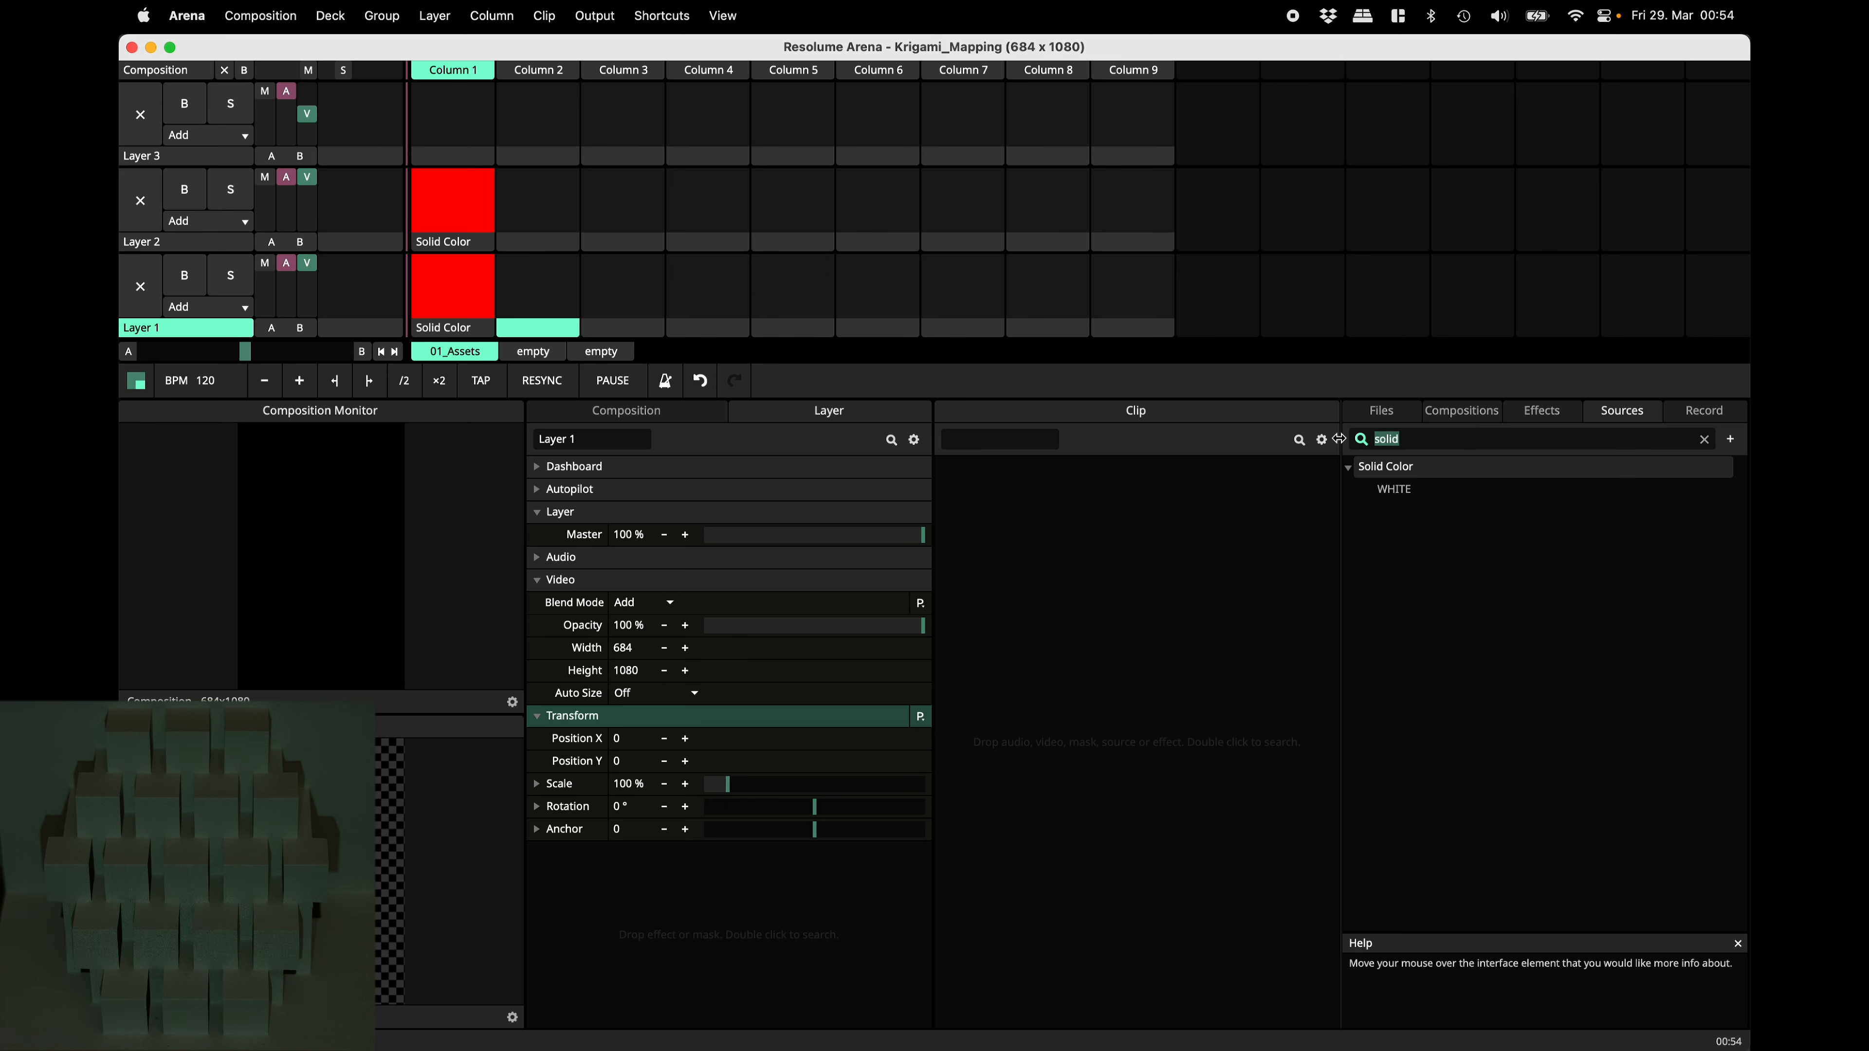
text(lines)
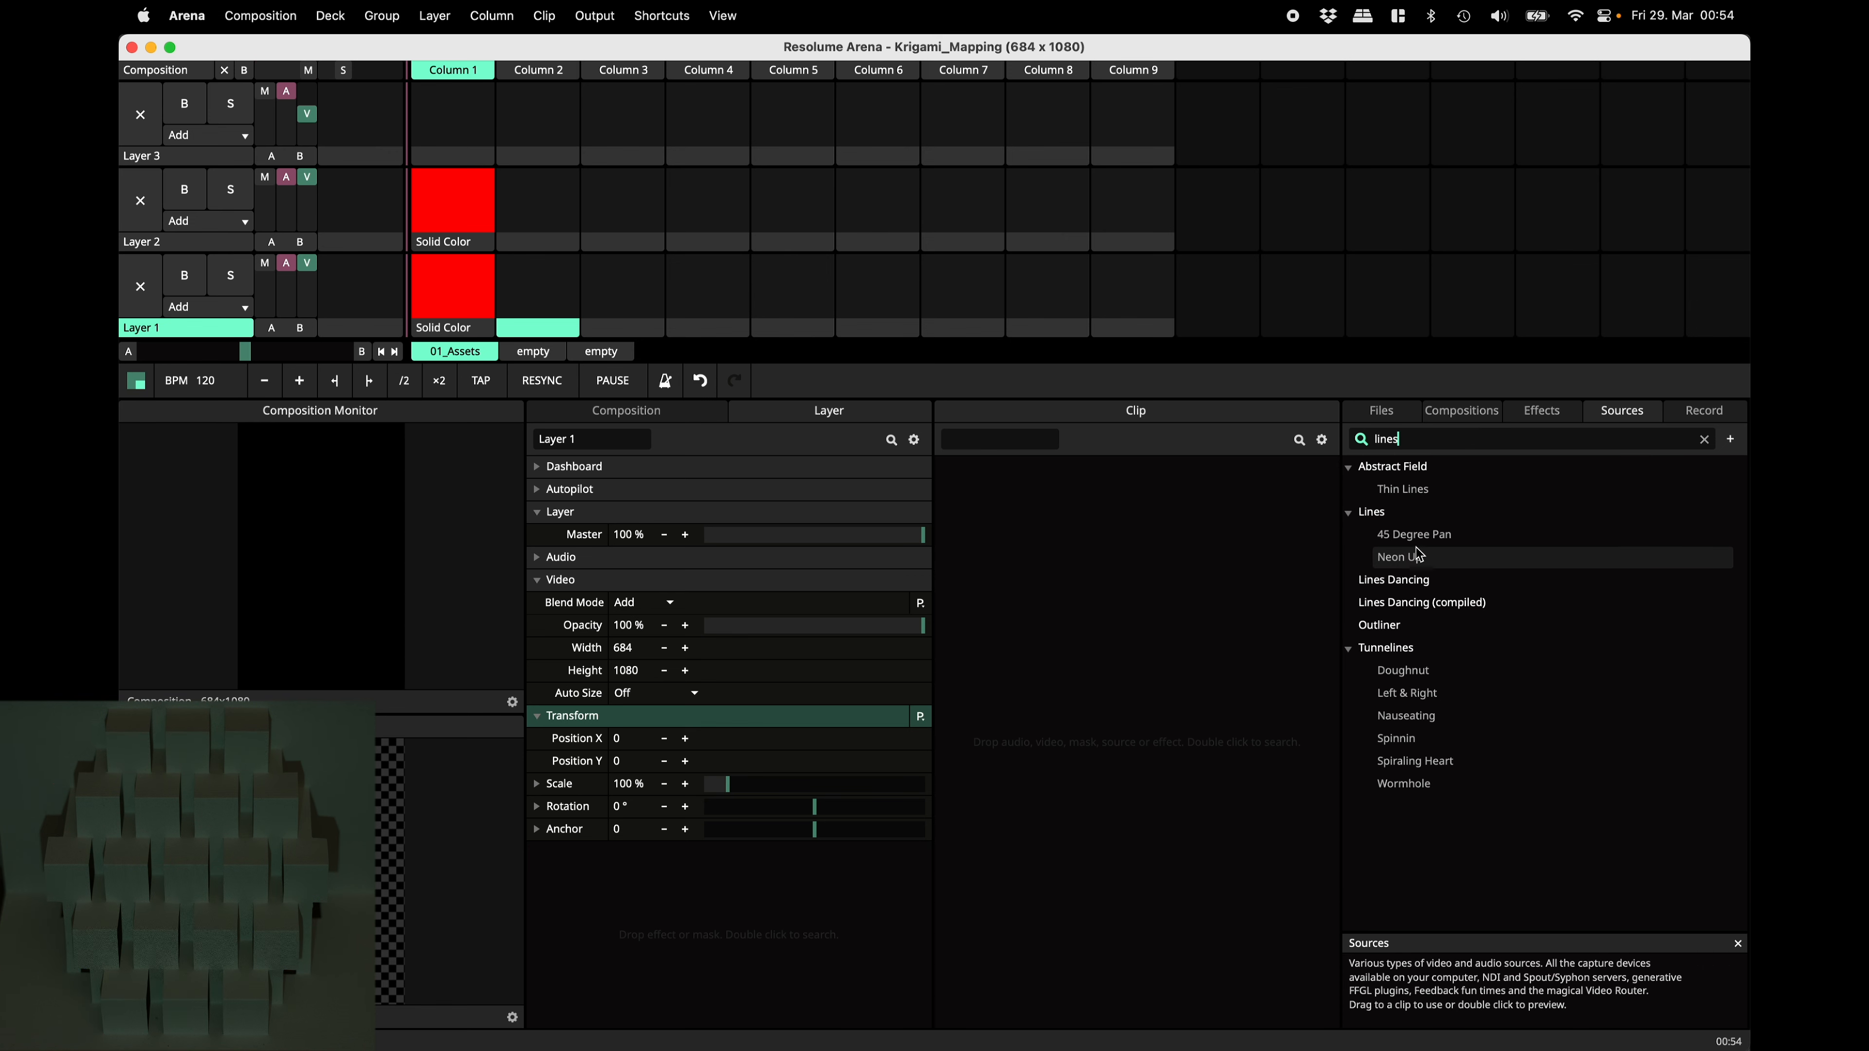
drag(1397, 517, 541, 306)
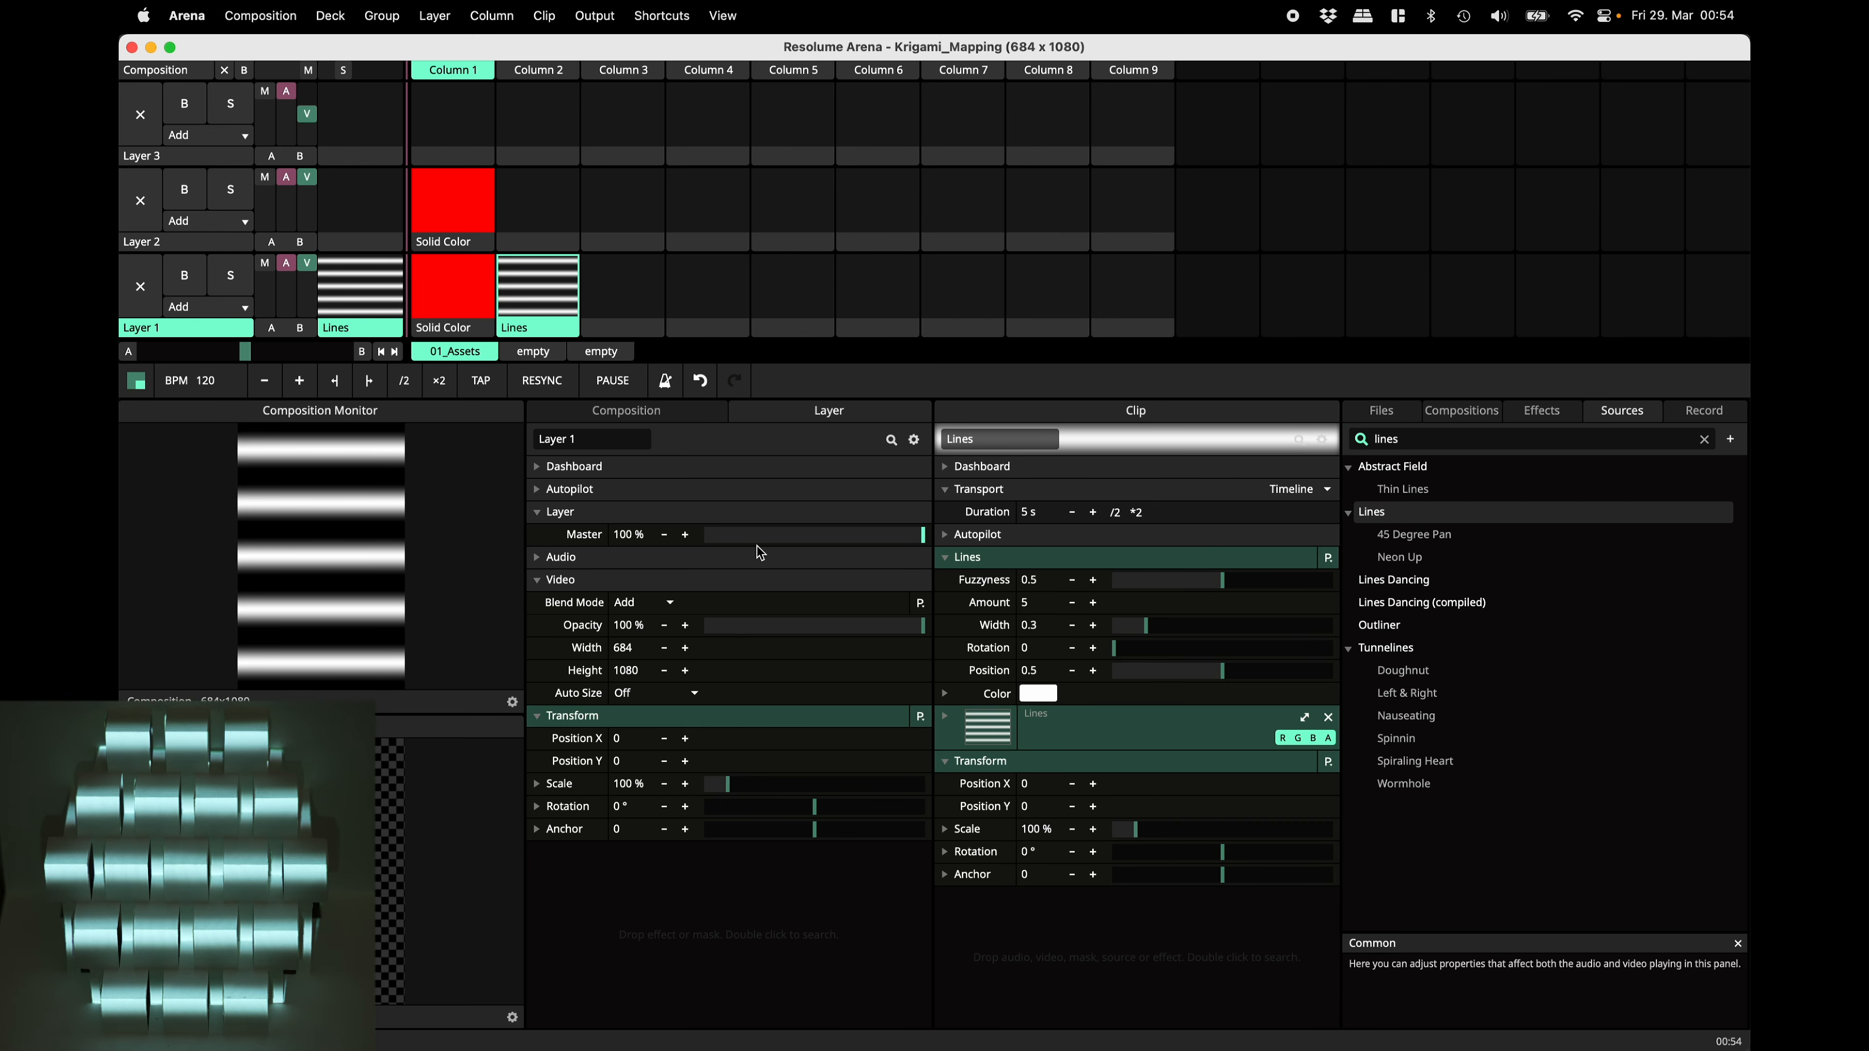
click(946, 672)
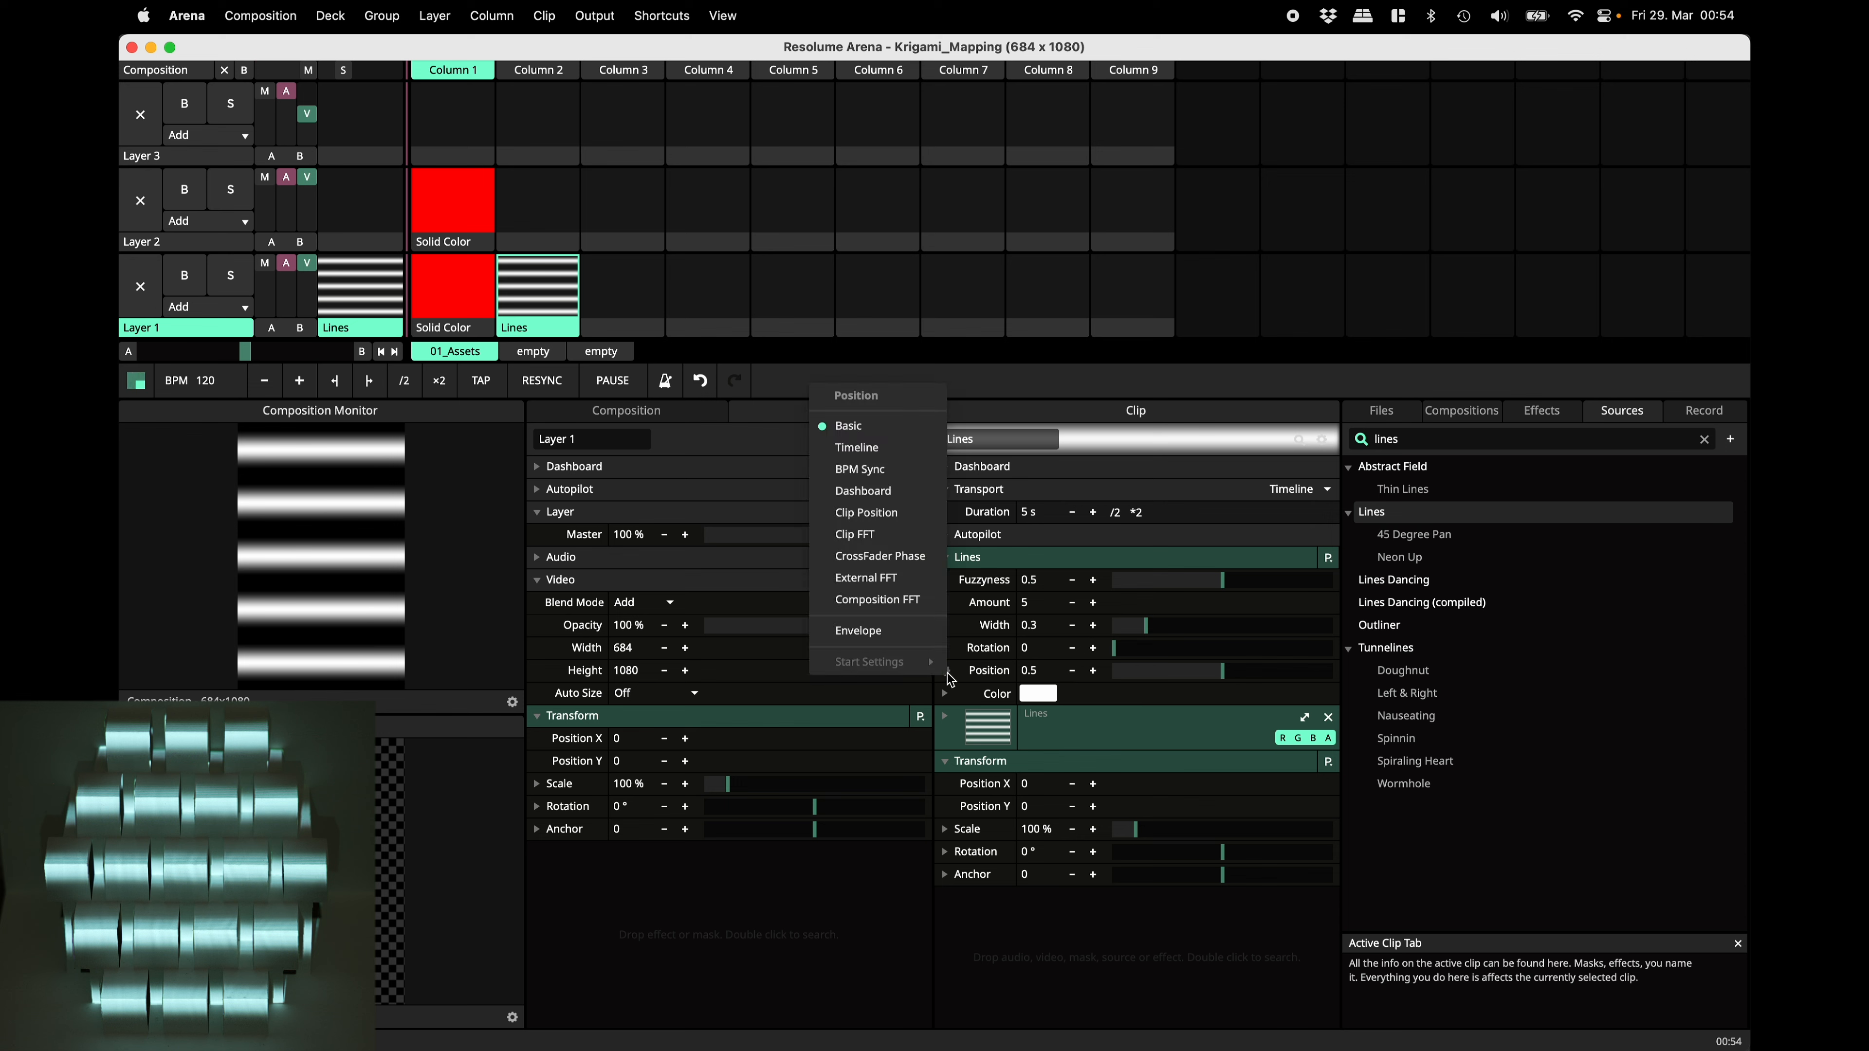
click(860, 449)
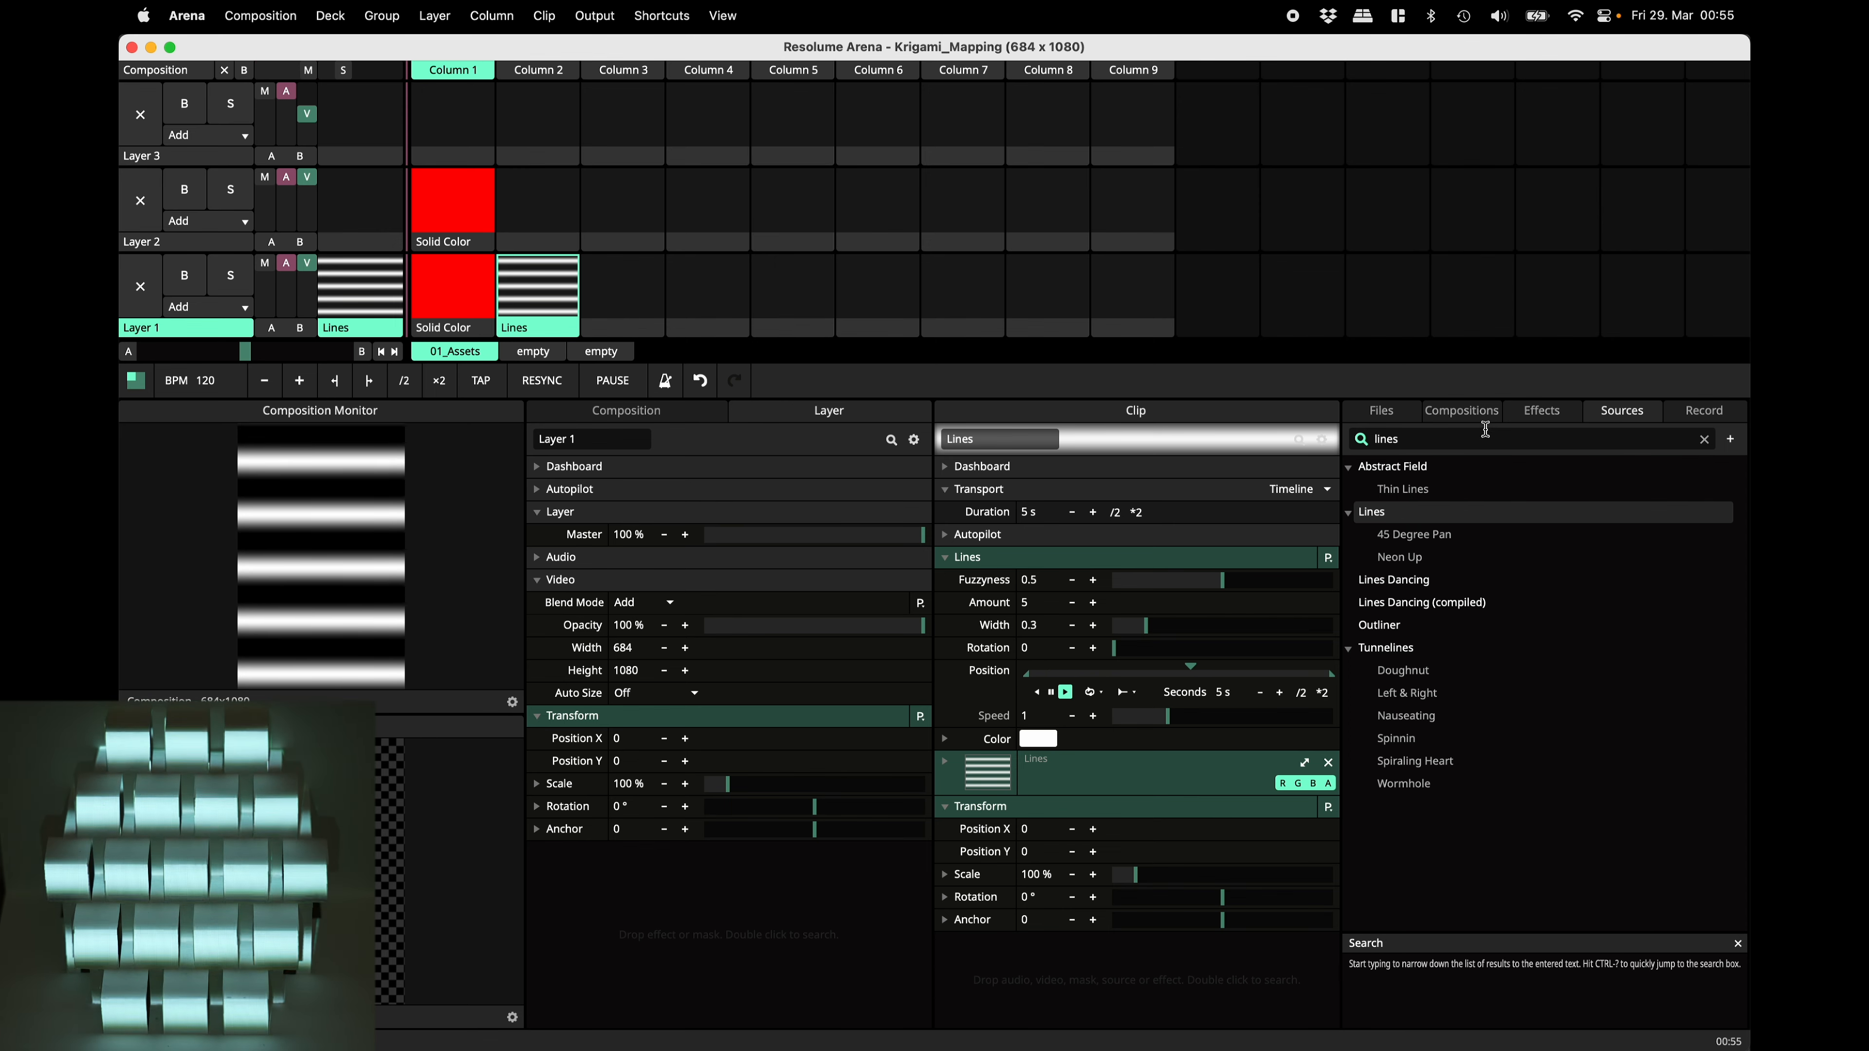
Search the effects for "slice" and add Slice Transform to the Lines clip.
click(1543, 412)
text(slice)
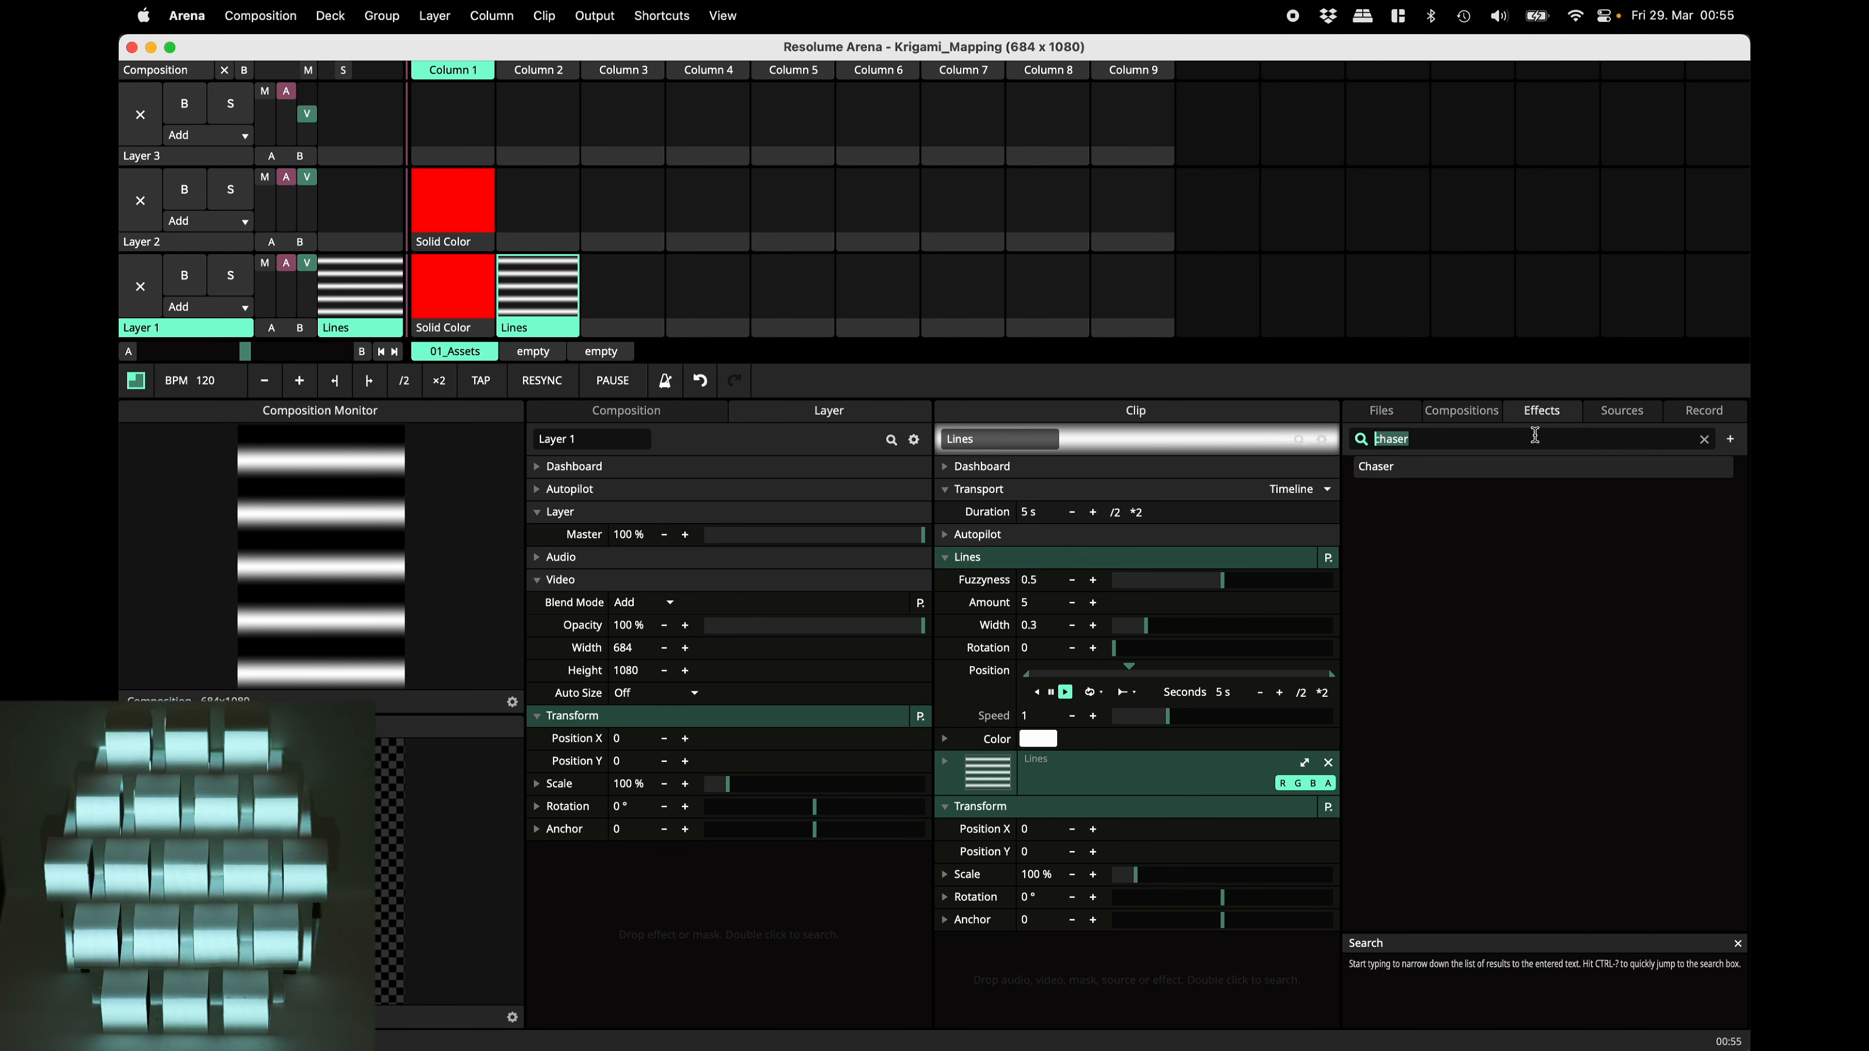
drag(1402, 514, 1038, 901)
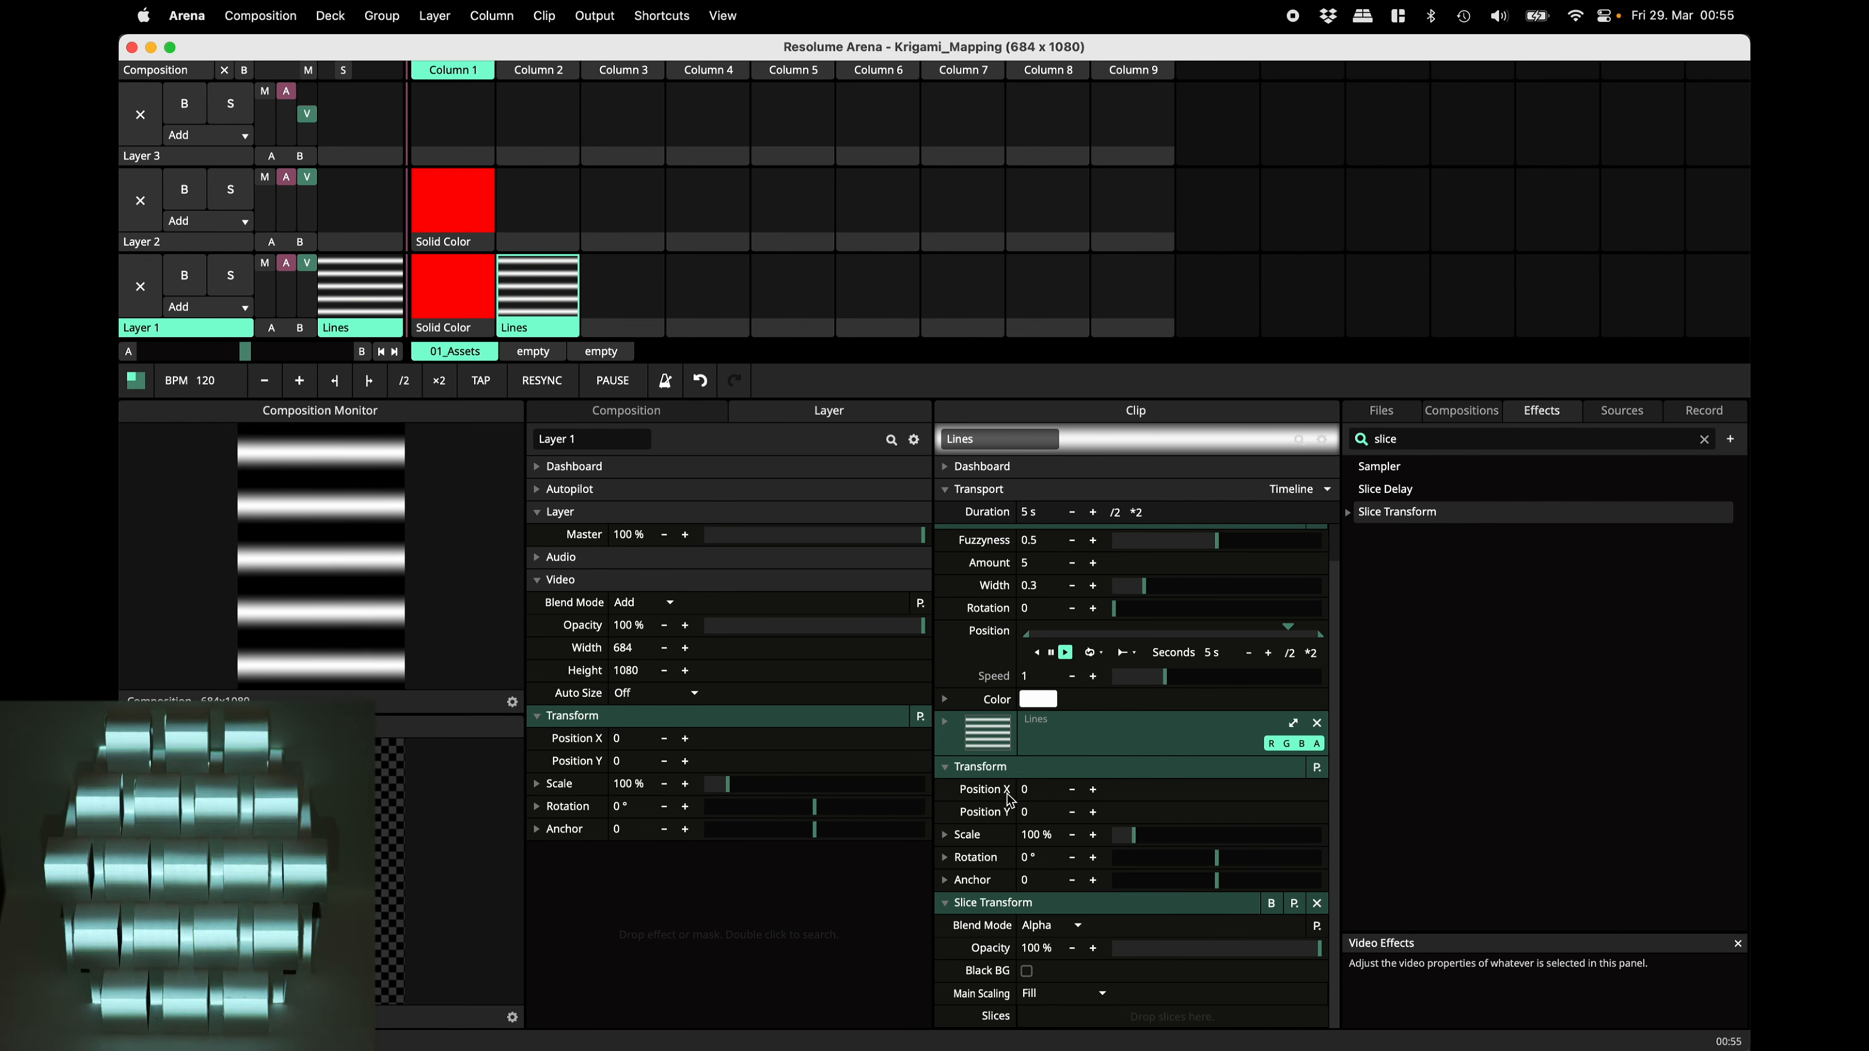
Enable the Slices browser and add Polygon 14 through Polygon 21 to the clip's Slice Transform effect.
click(719, 15)
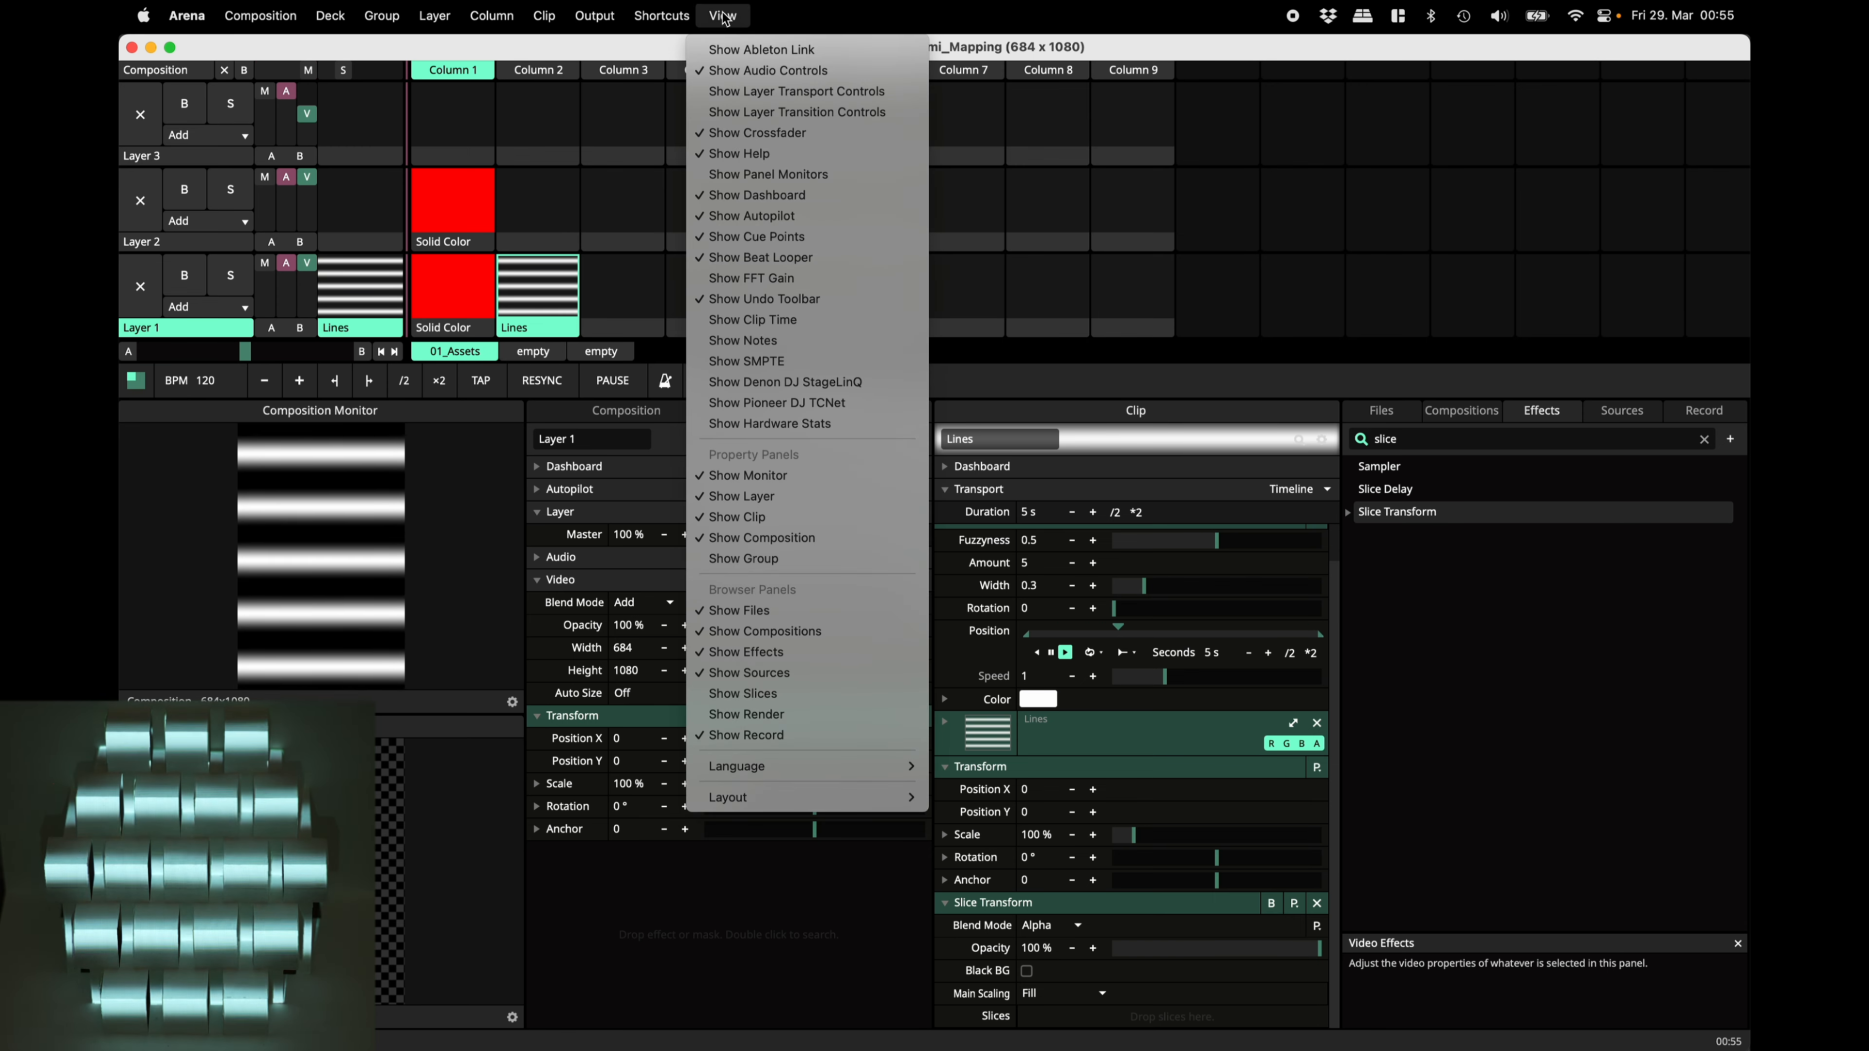
click(762, 695)
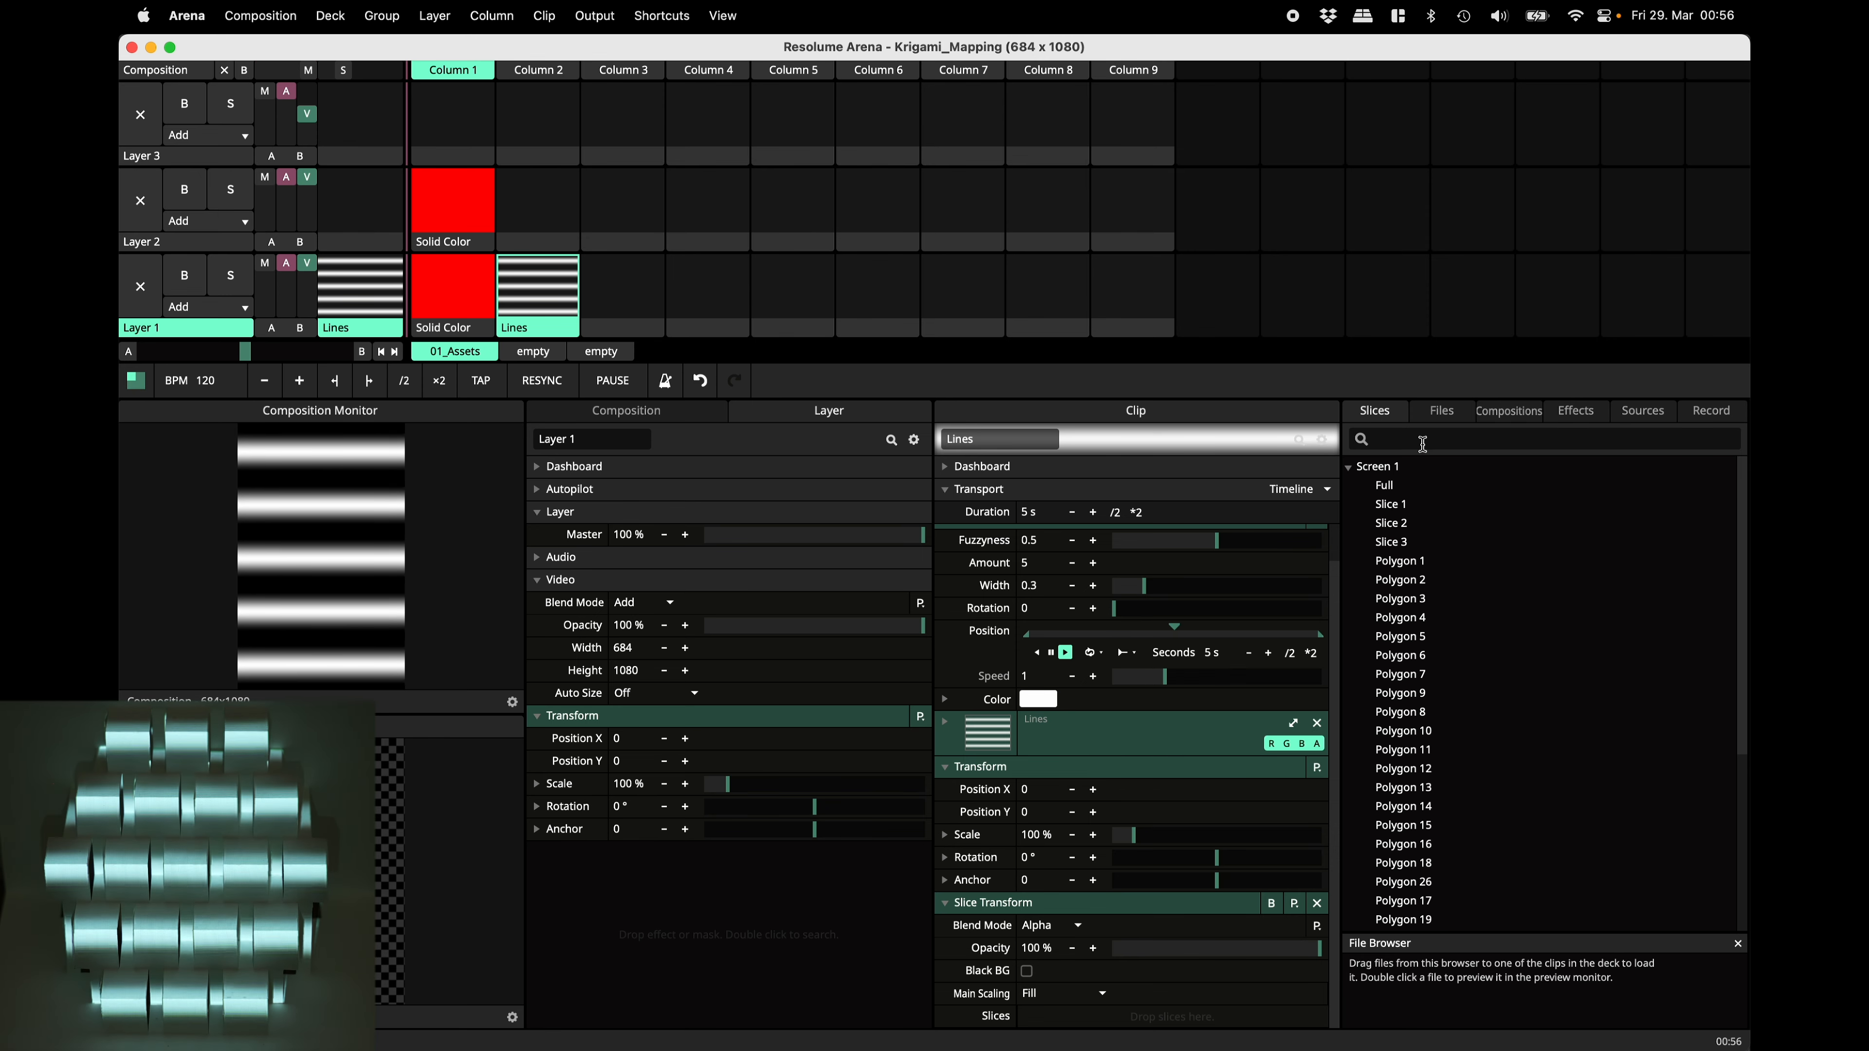
click(1393, 504)
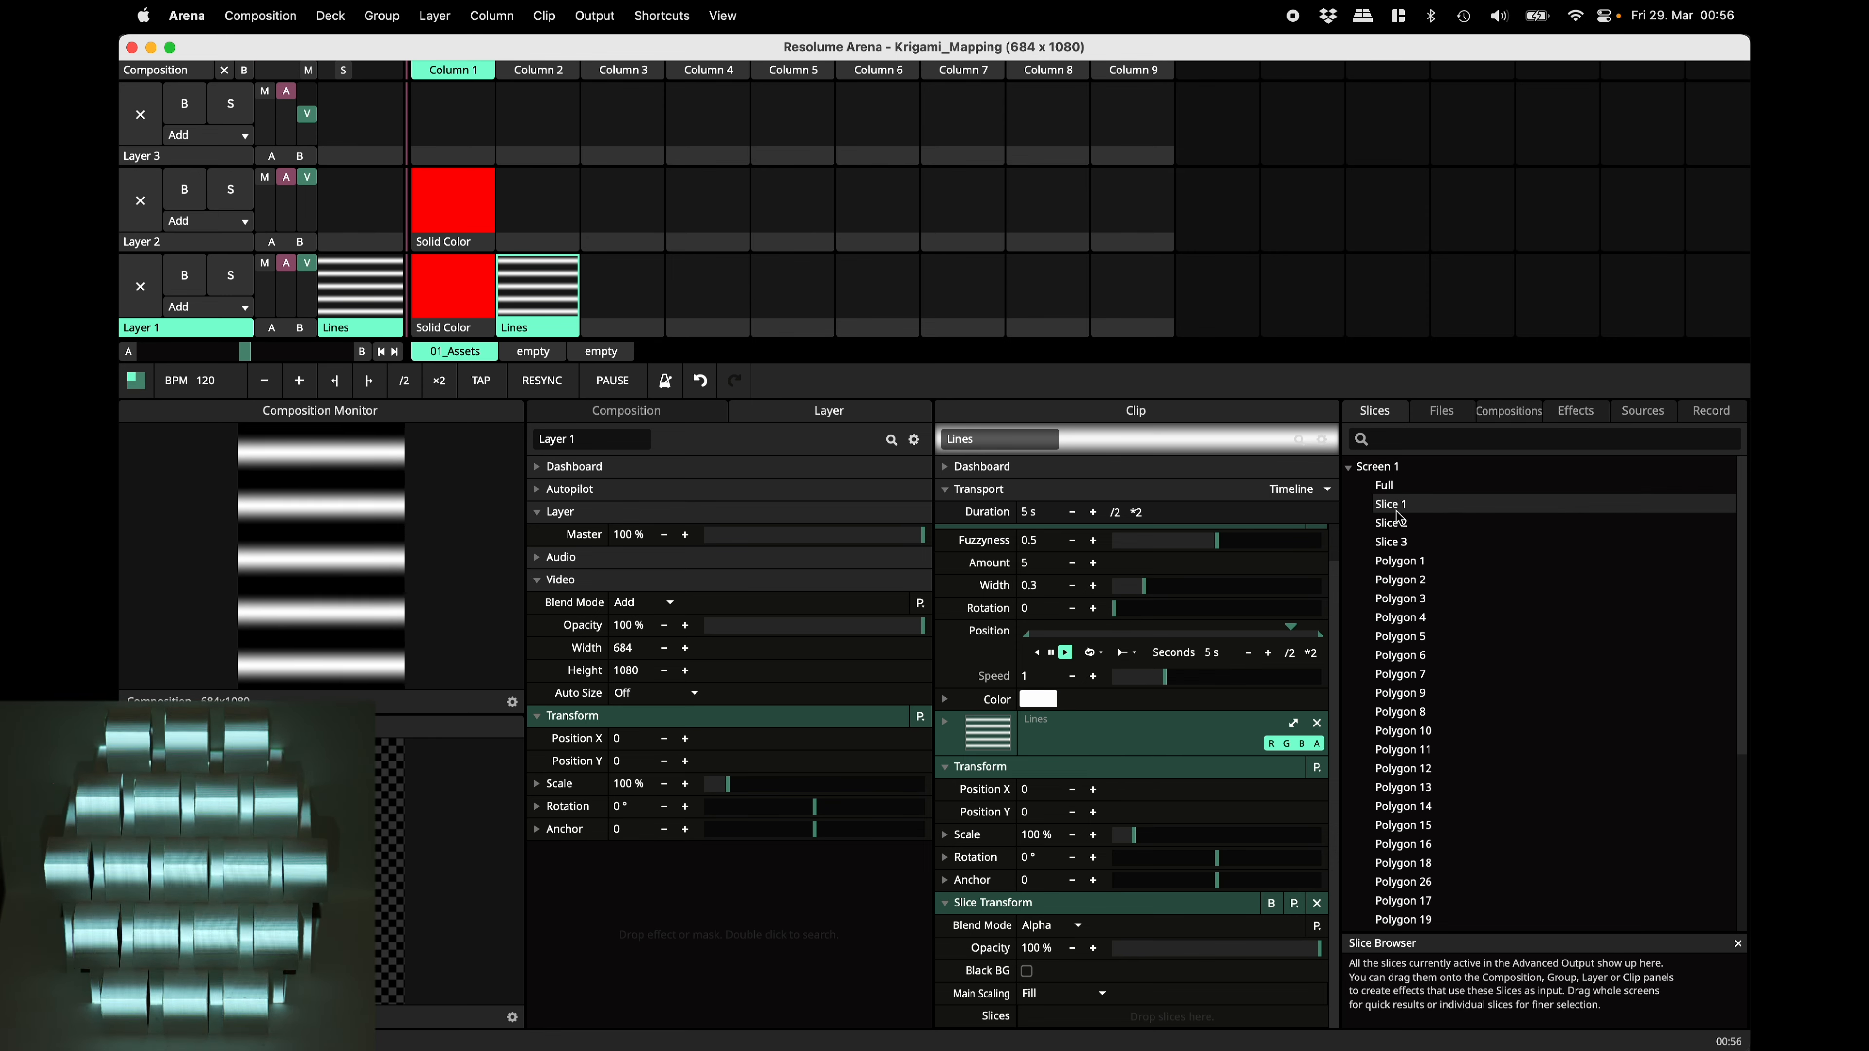
scroll(1402, 659, down, 5)
scroll(1416, 674, up, 5)
click(1400, 561)
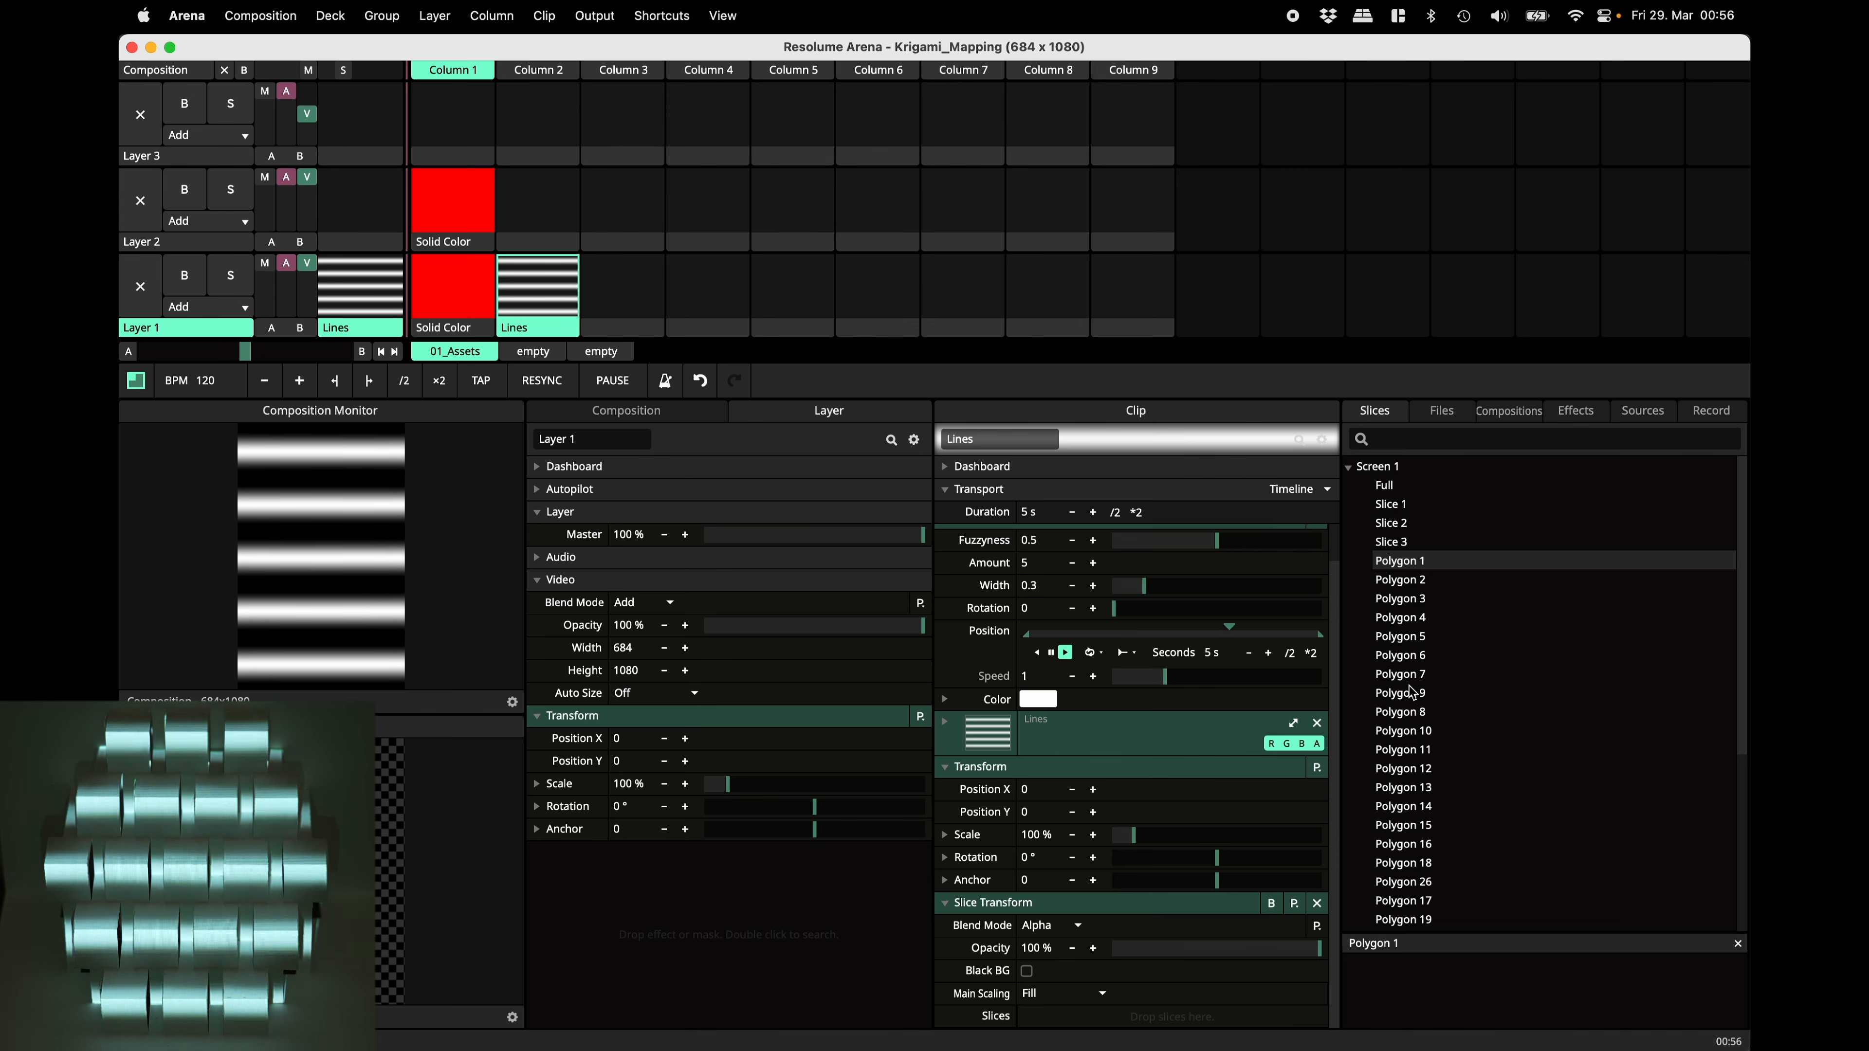
scroll(1408, 704, down, 5)
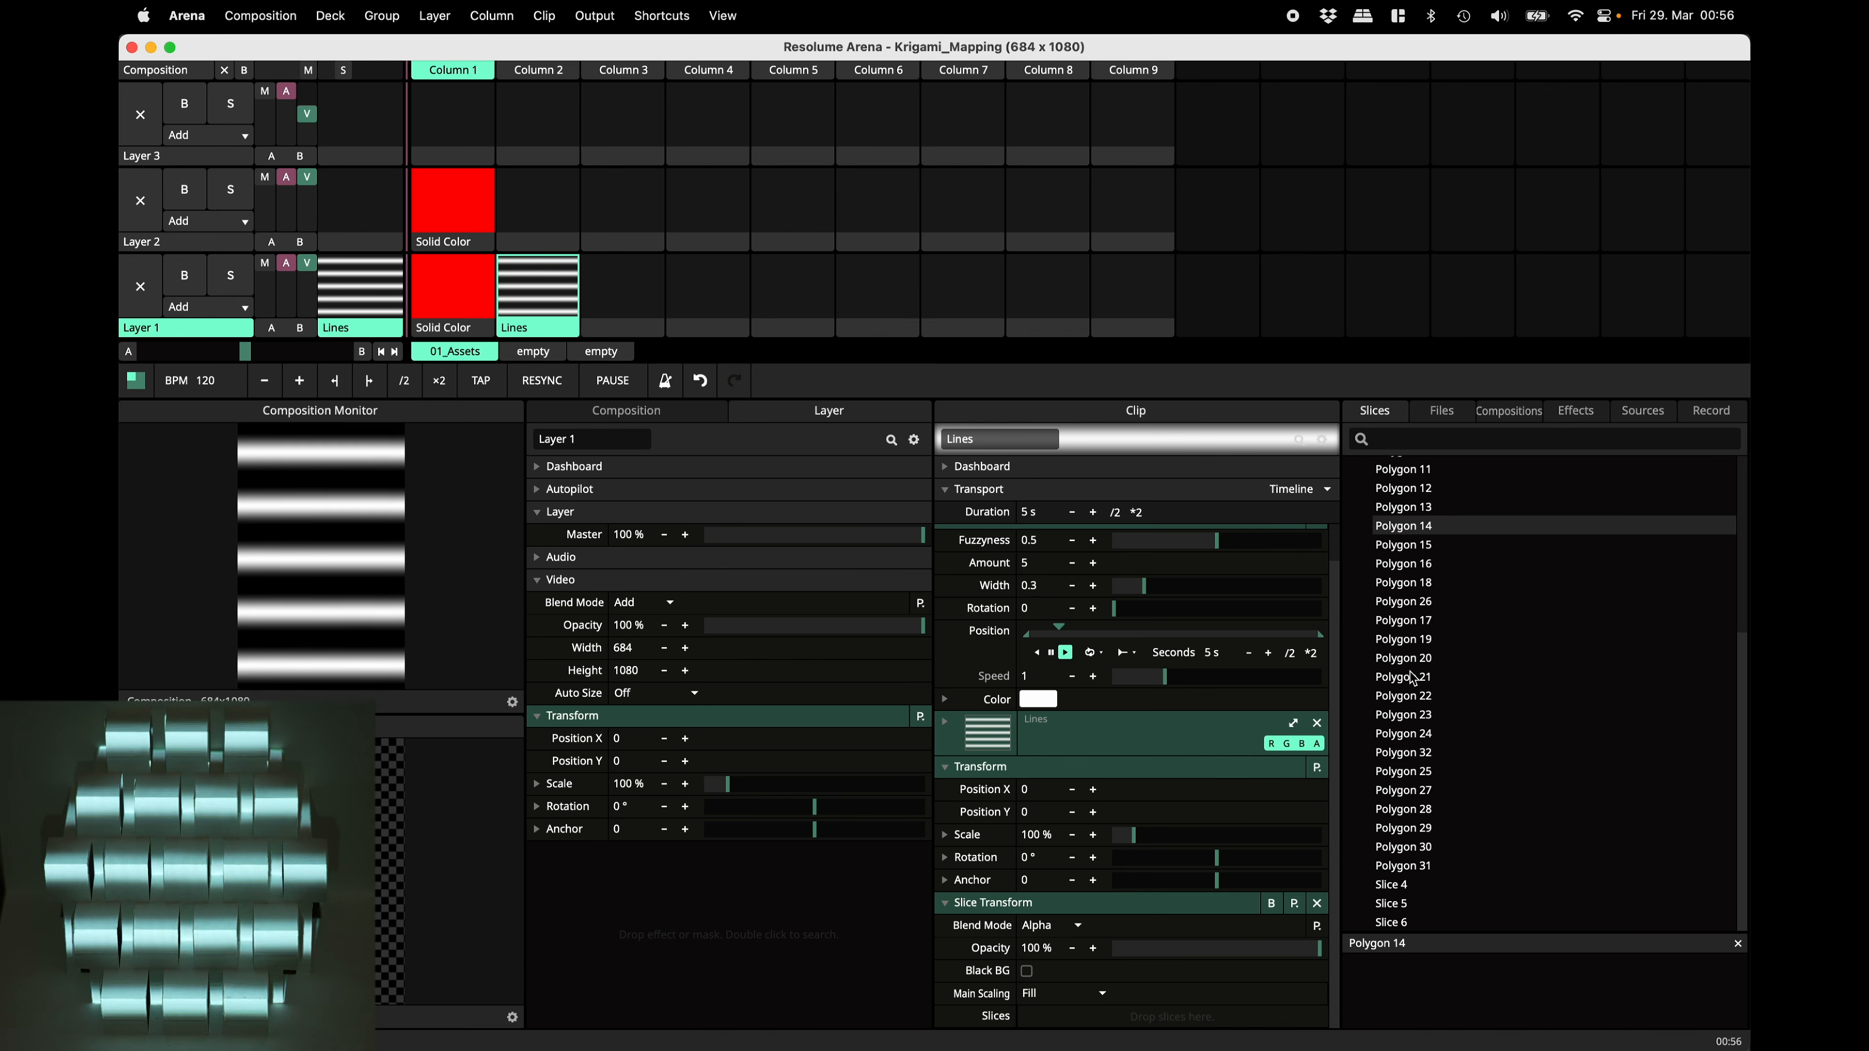
shift+click(1412, 678)
drag(1435, 610, 1166, 1023)
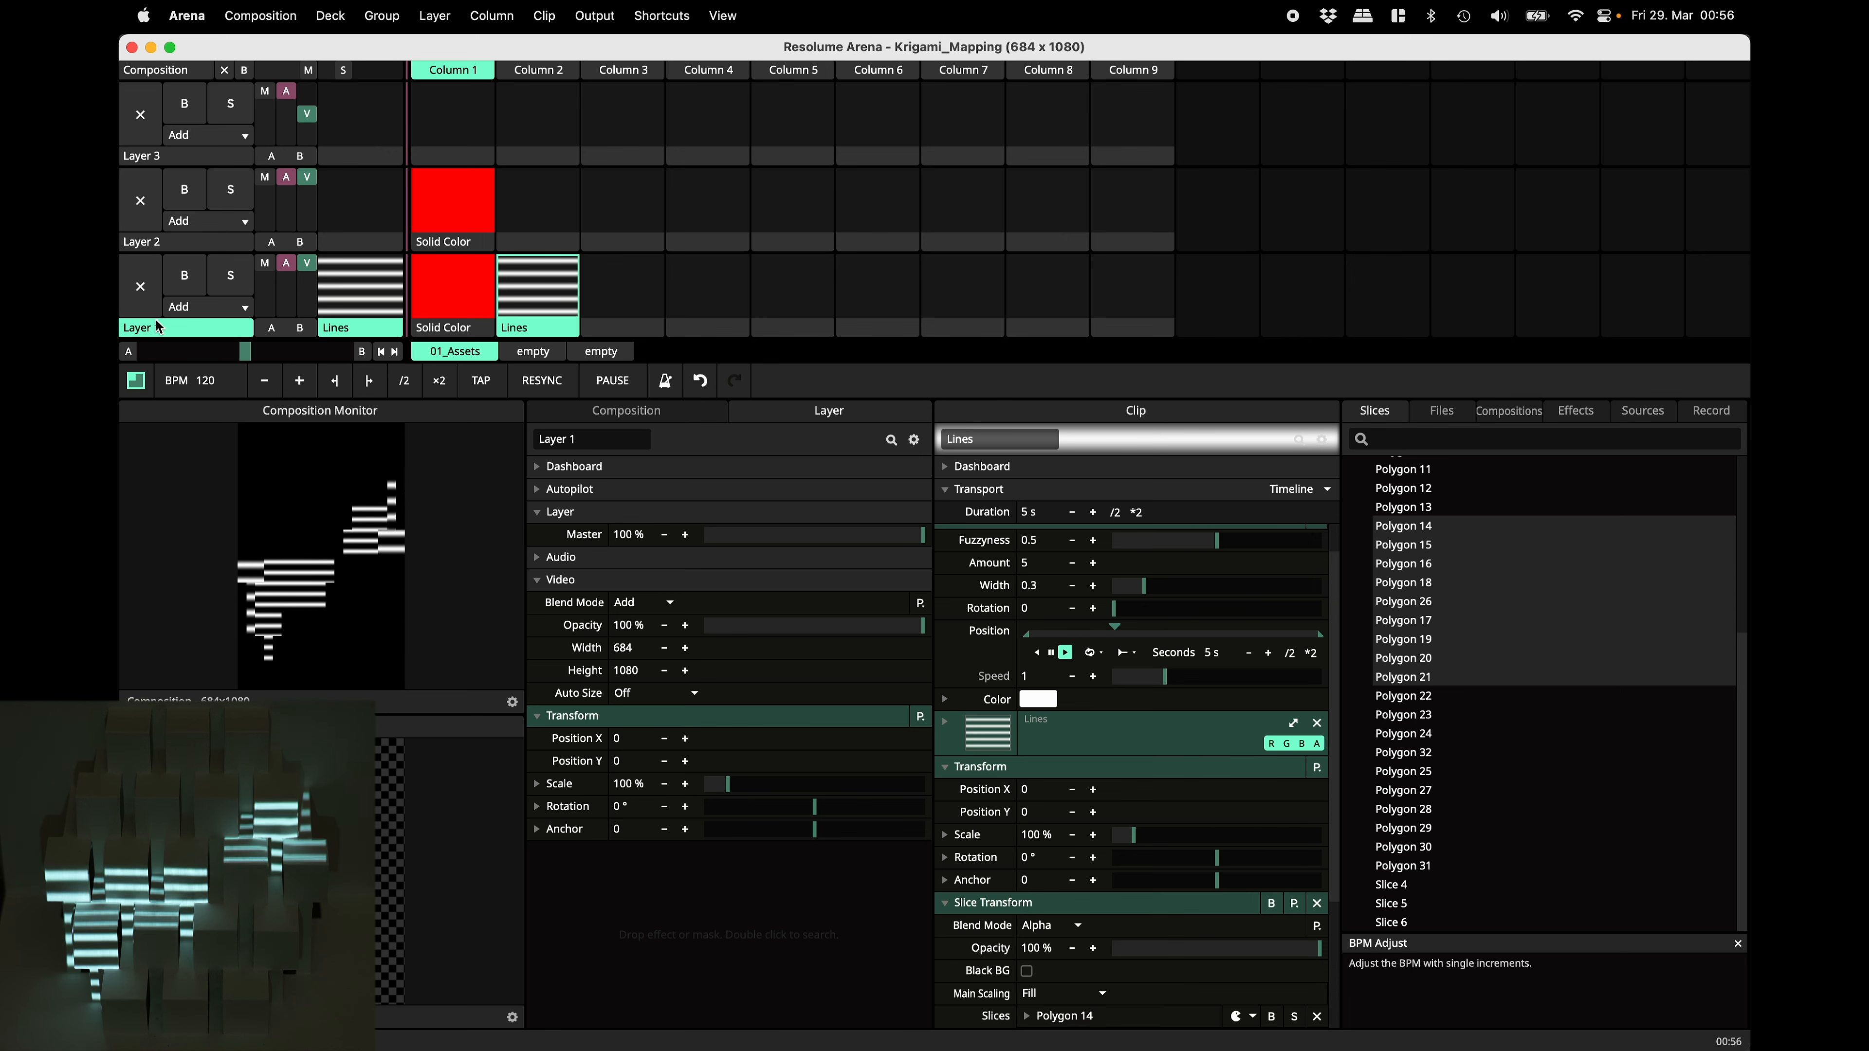
Remove the Slice Transform effect and recreate it by placing the selected Polygons 14 through 21 straight onto the Lines clip.
scroll(1054, 986, down, 3)
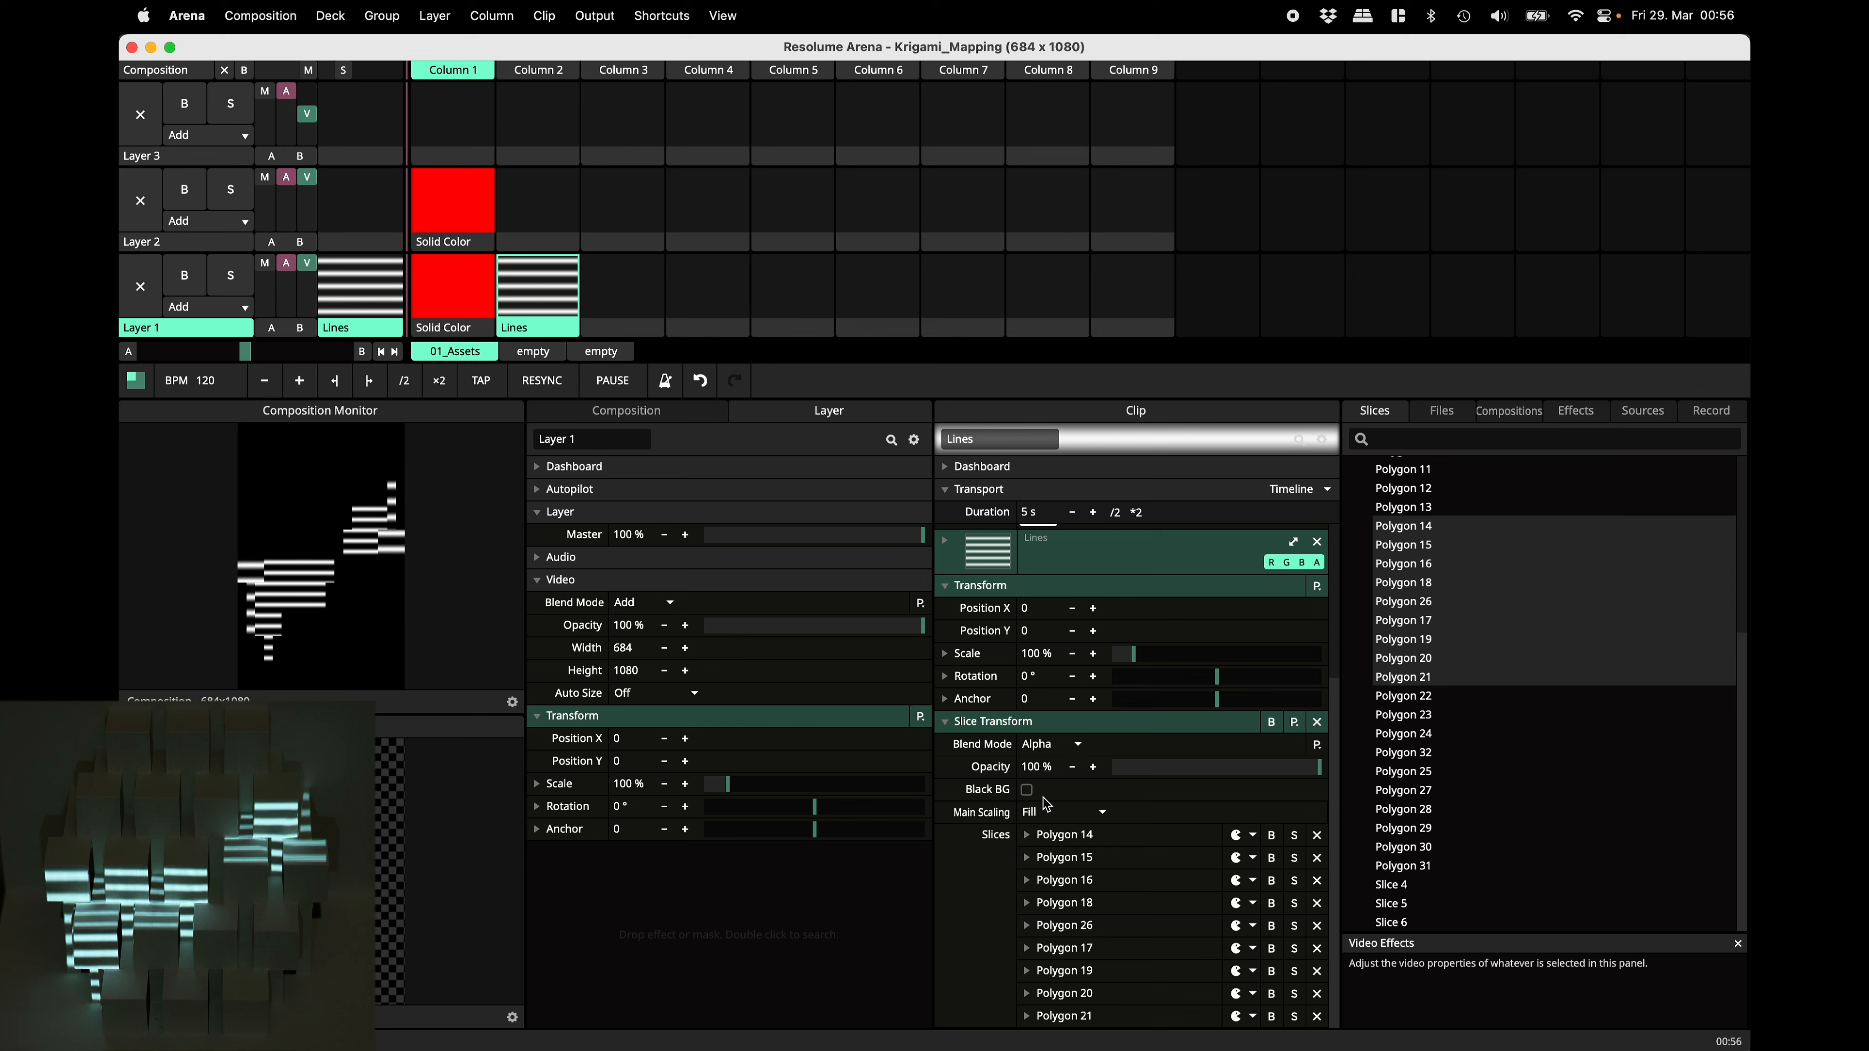
click(1318, 723)
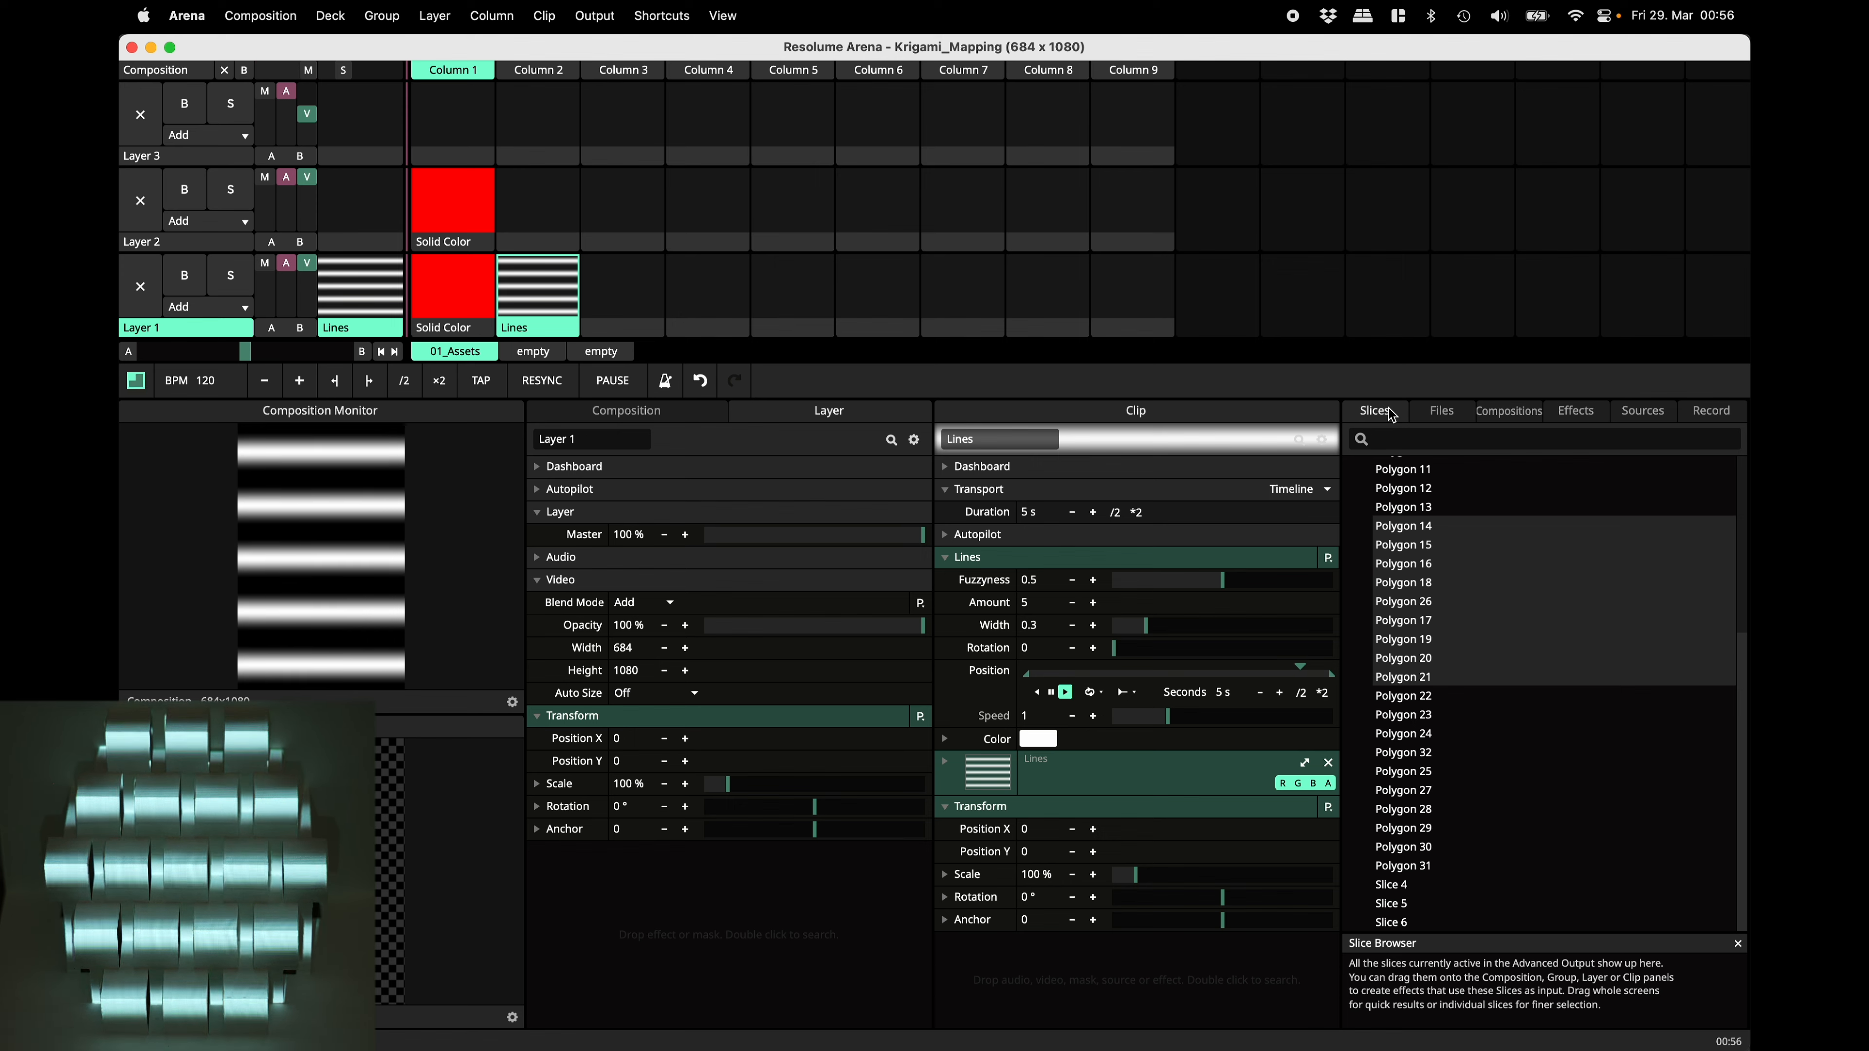
drag(1412, 527, 1116, 954)
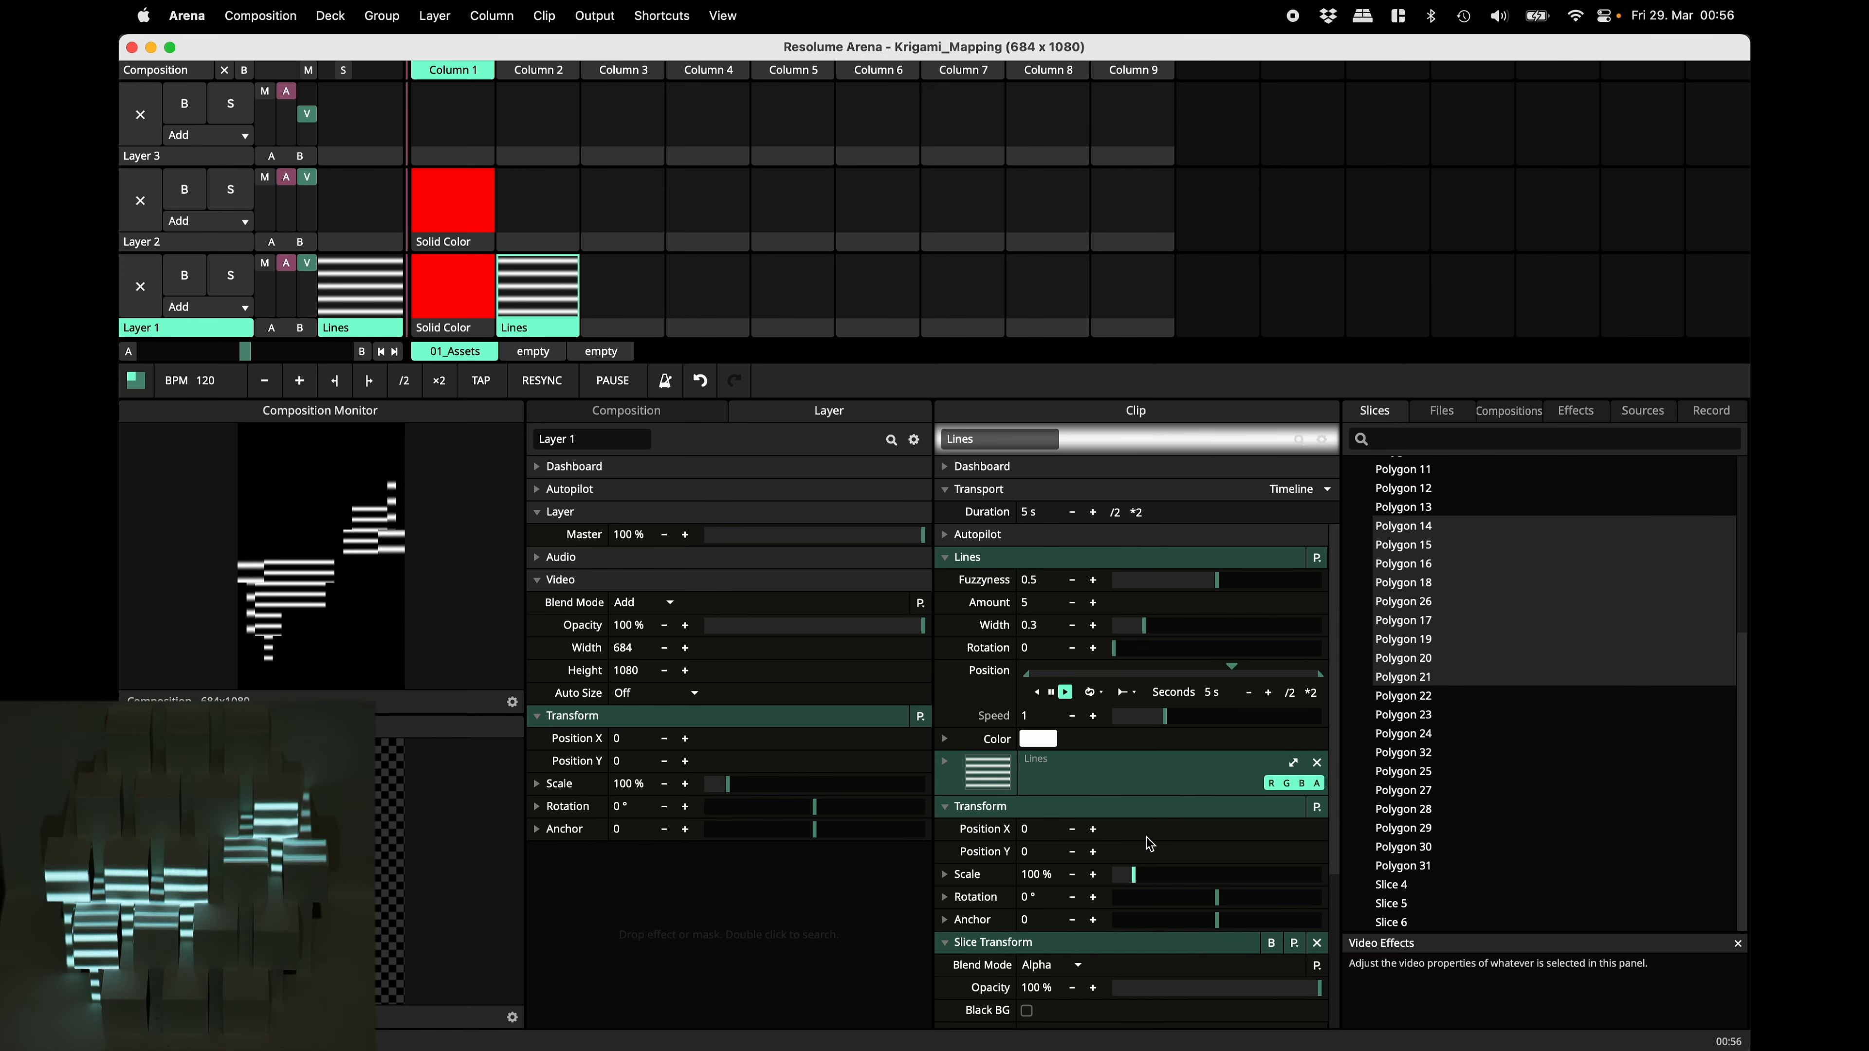
scroll(1083, 882, down, 5)
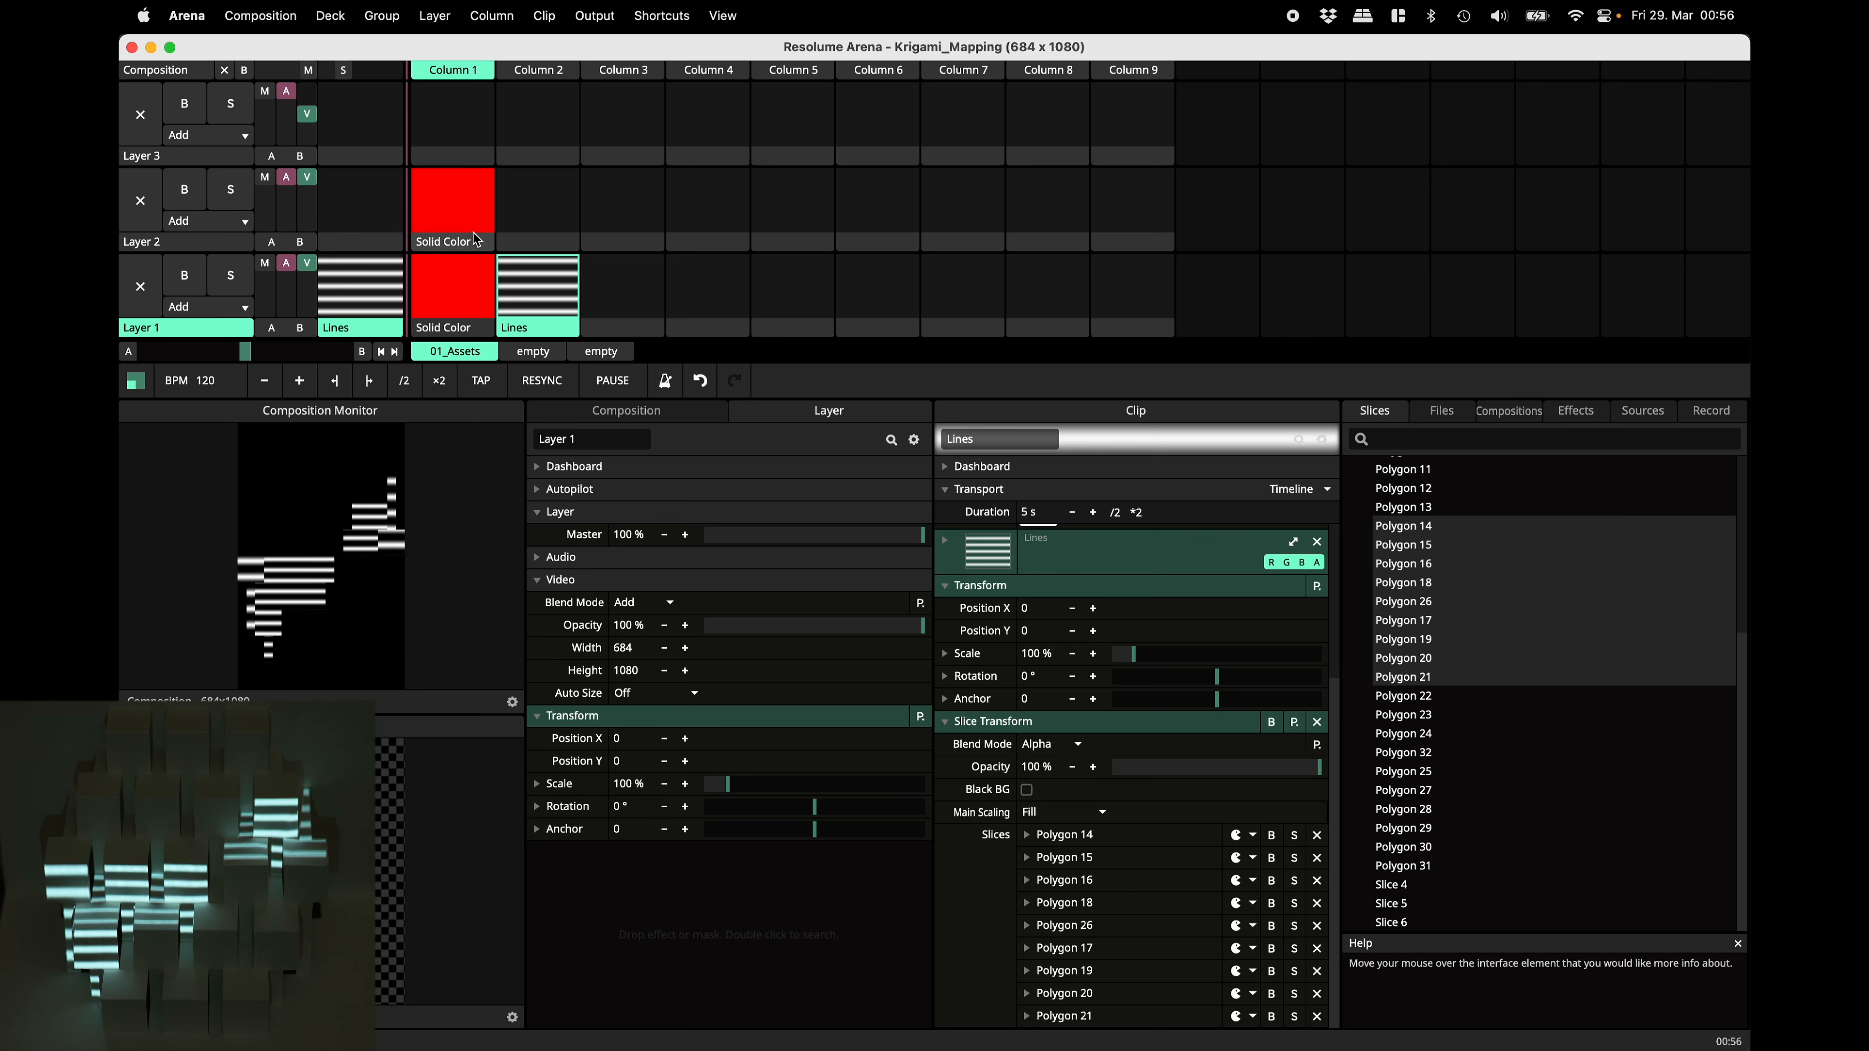
Copy the Lines clip to Layer 2 in Column 2 and replace its Slice Transform with one for Polygons 22 through 31.
drag(536, 336, 536, 195)
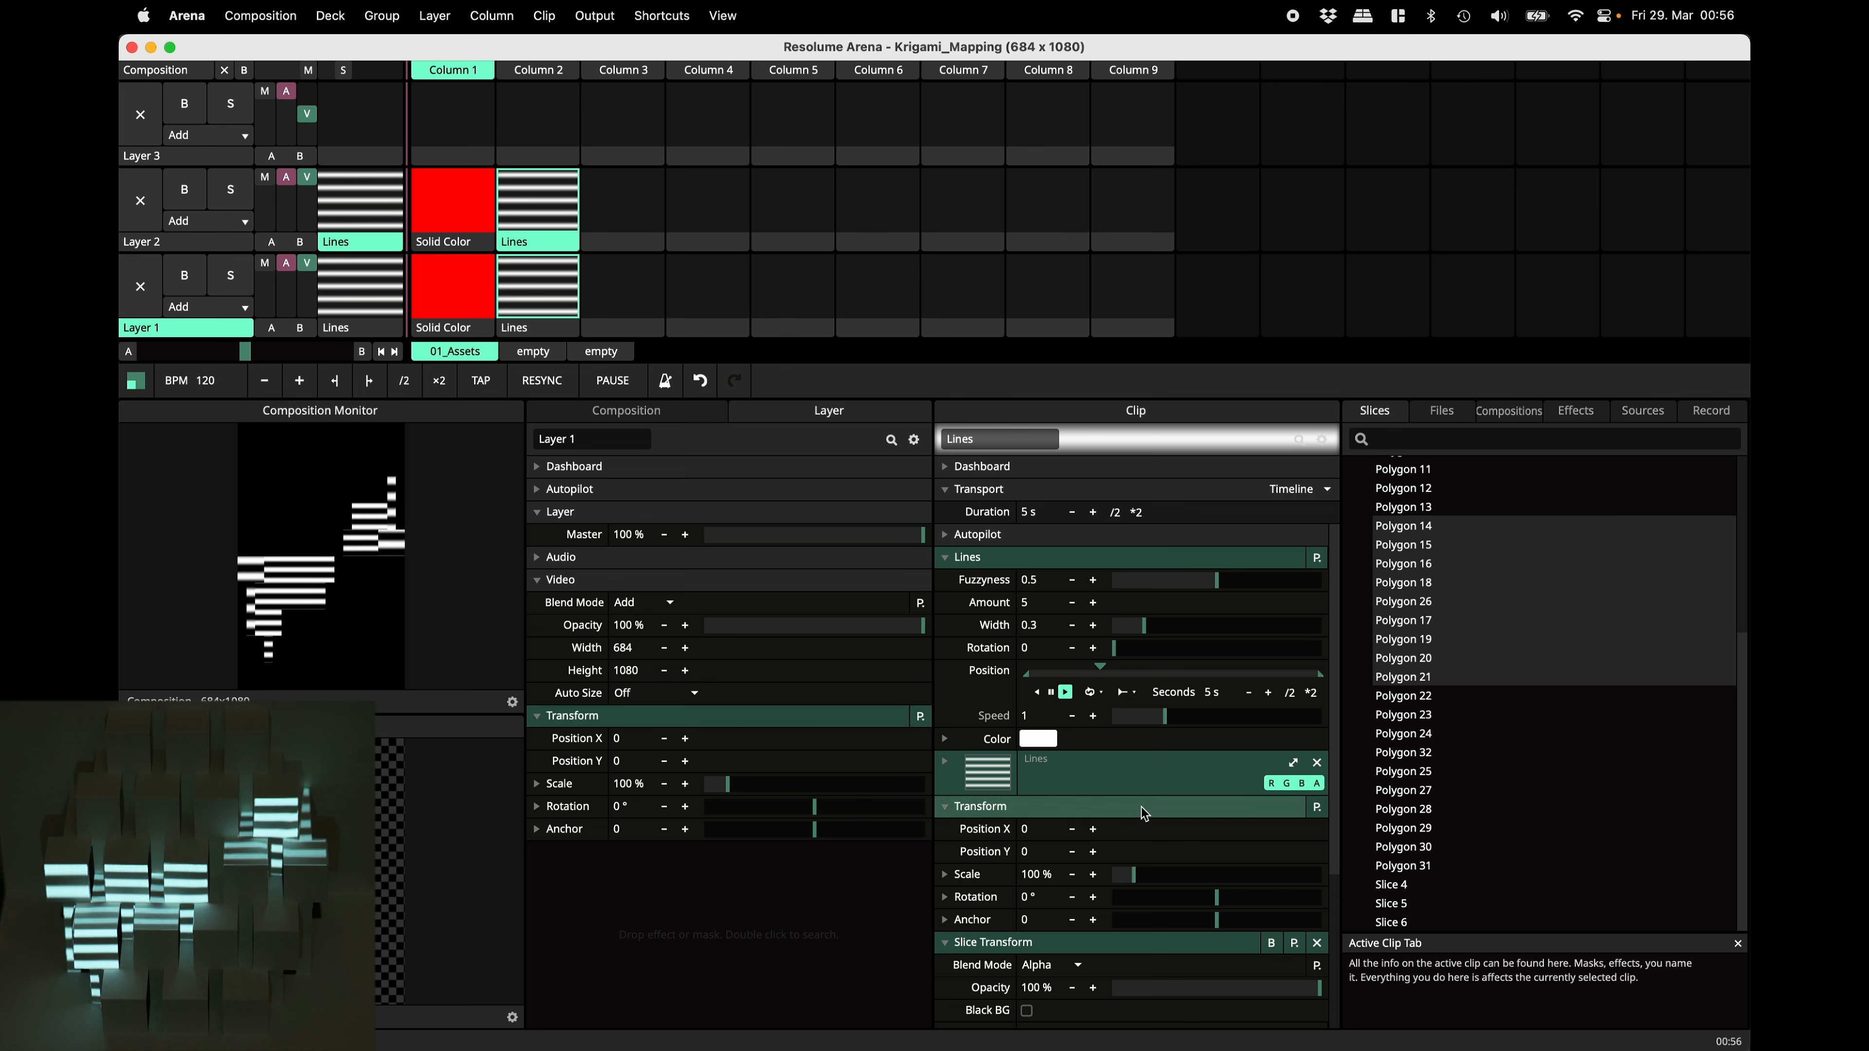
click(1317, 943)
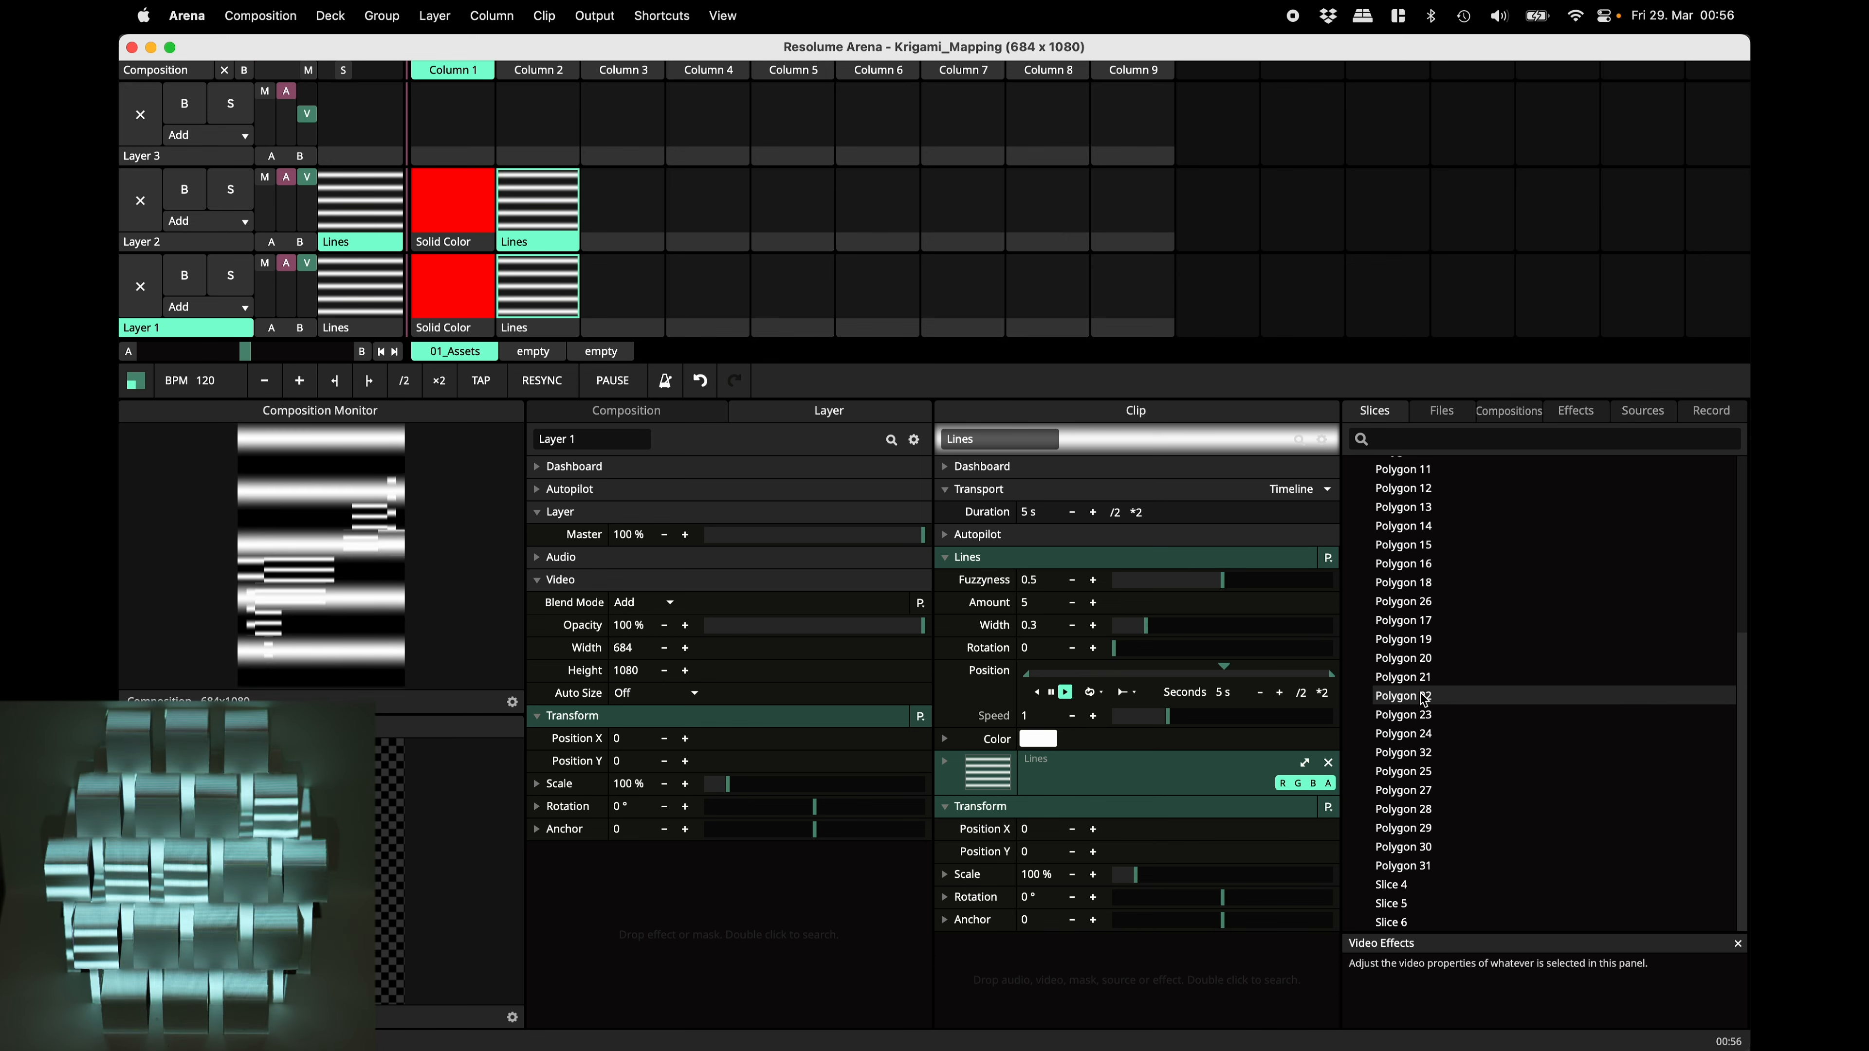
shift+click(1406, 867)
drag(1406, 868, 1161, 950)
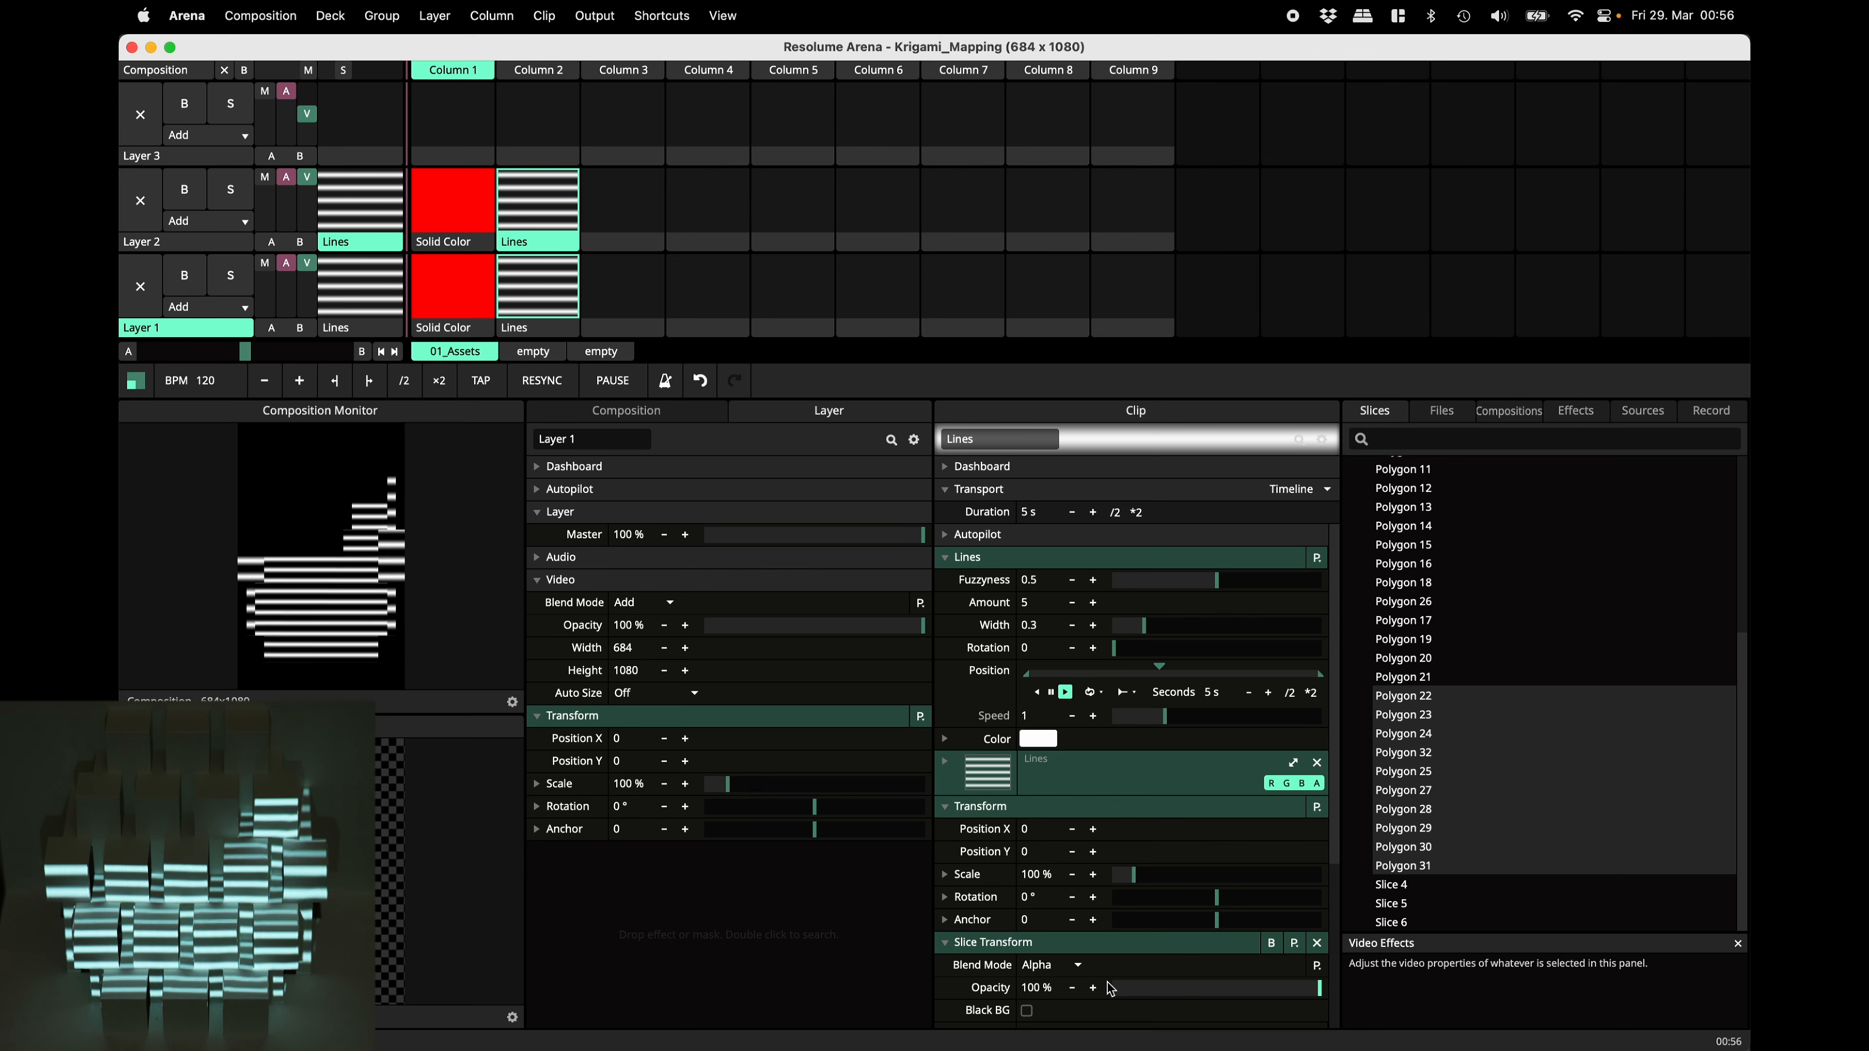
scroll(975, 950, down, 5)
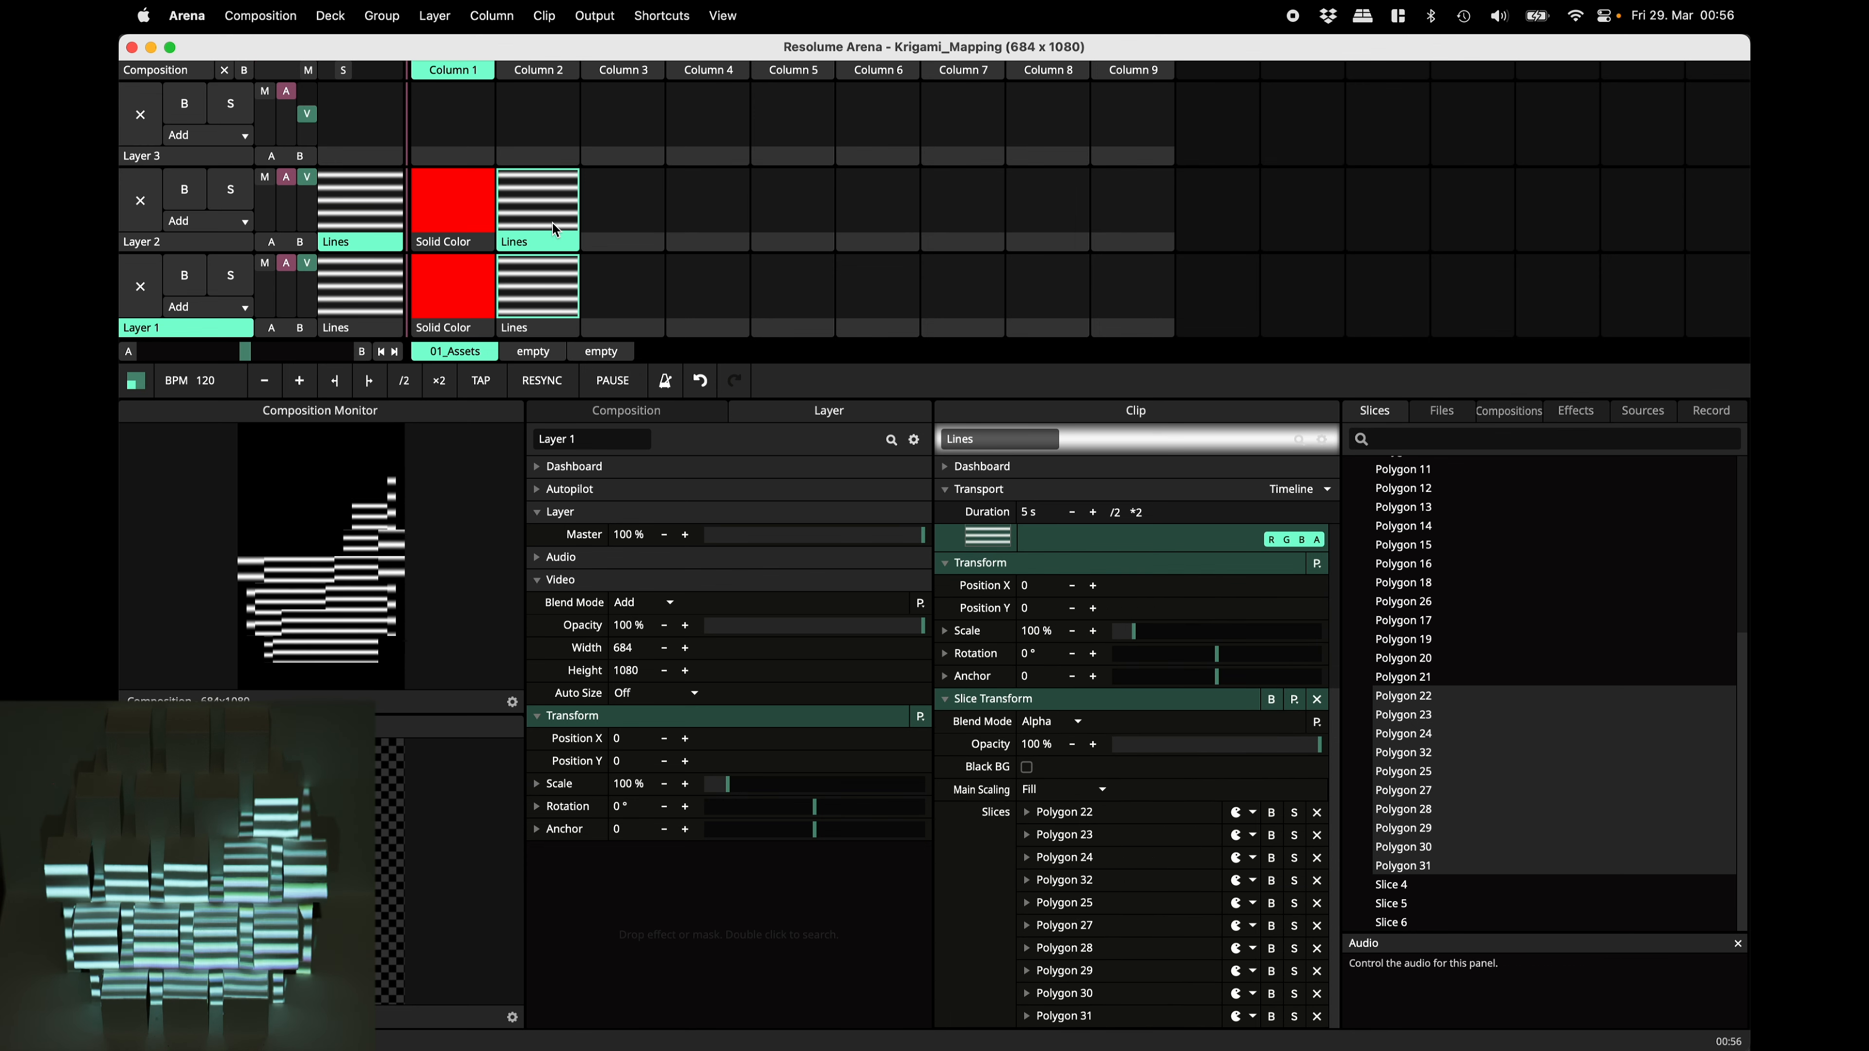
Set the Layer 2 Lines clip's Width to 0.45 and its Rotation to 111.47.
scroll(1019, 851, up, 5)
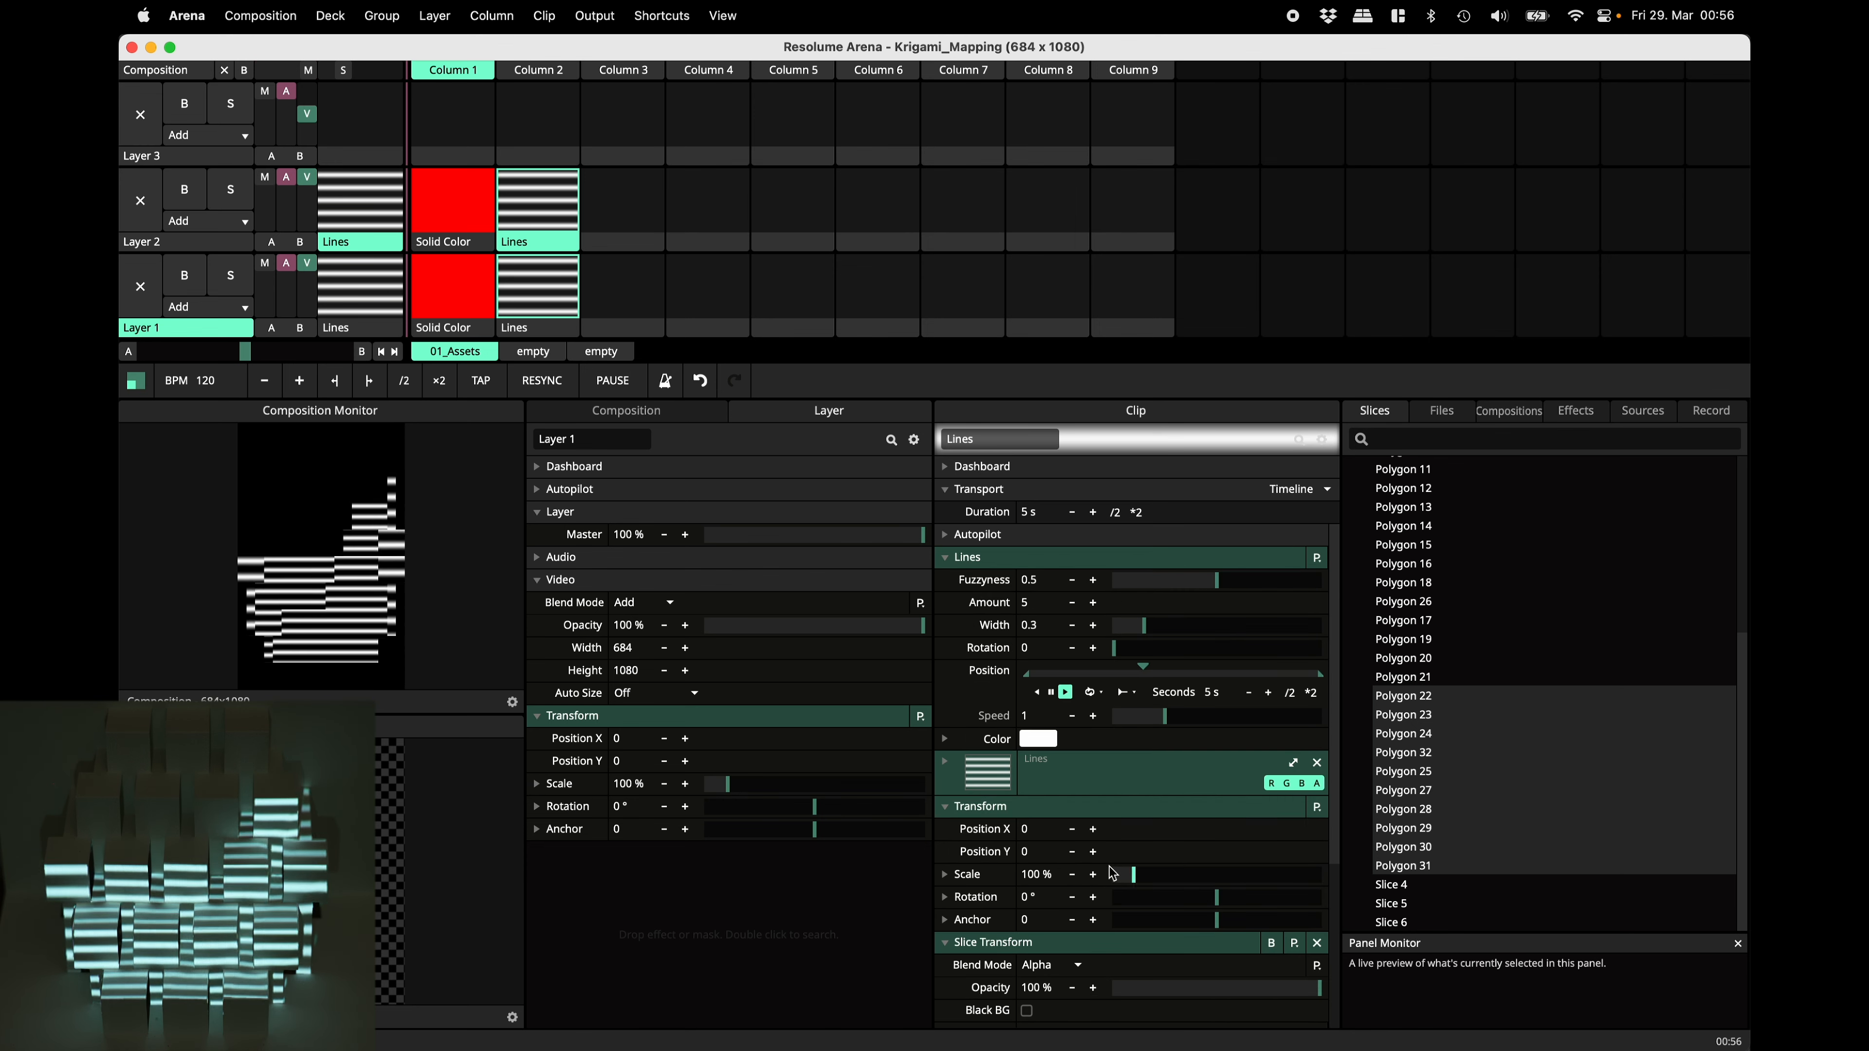
mouse_move(1189, 633)
mouse_move(1189, 633)
mouse_down()
mouse_move(1148, 637)
mouse_move(1179, 657)
mouse_up()
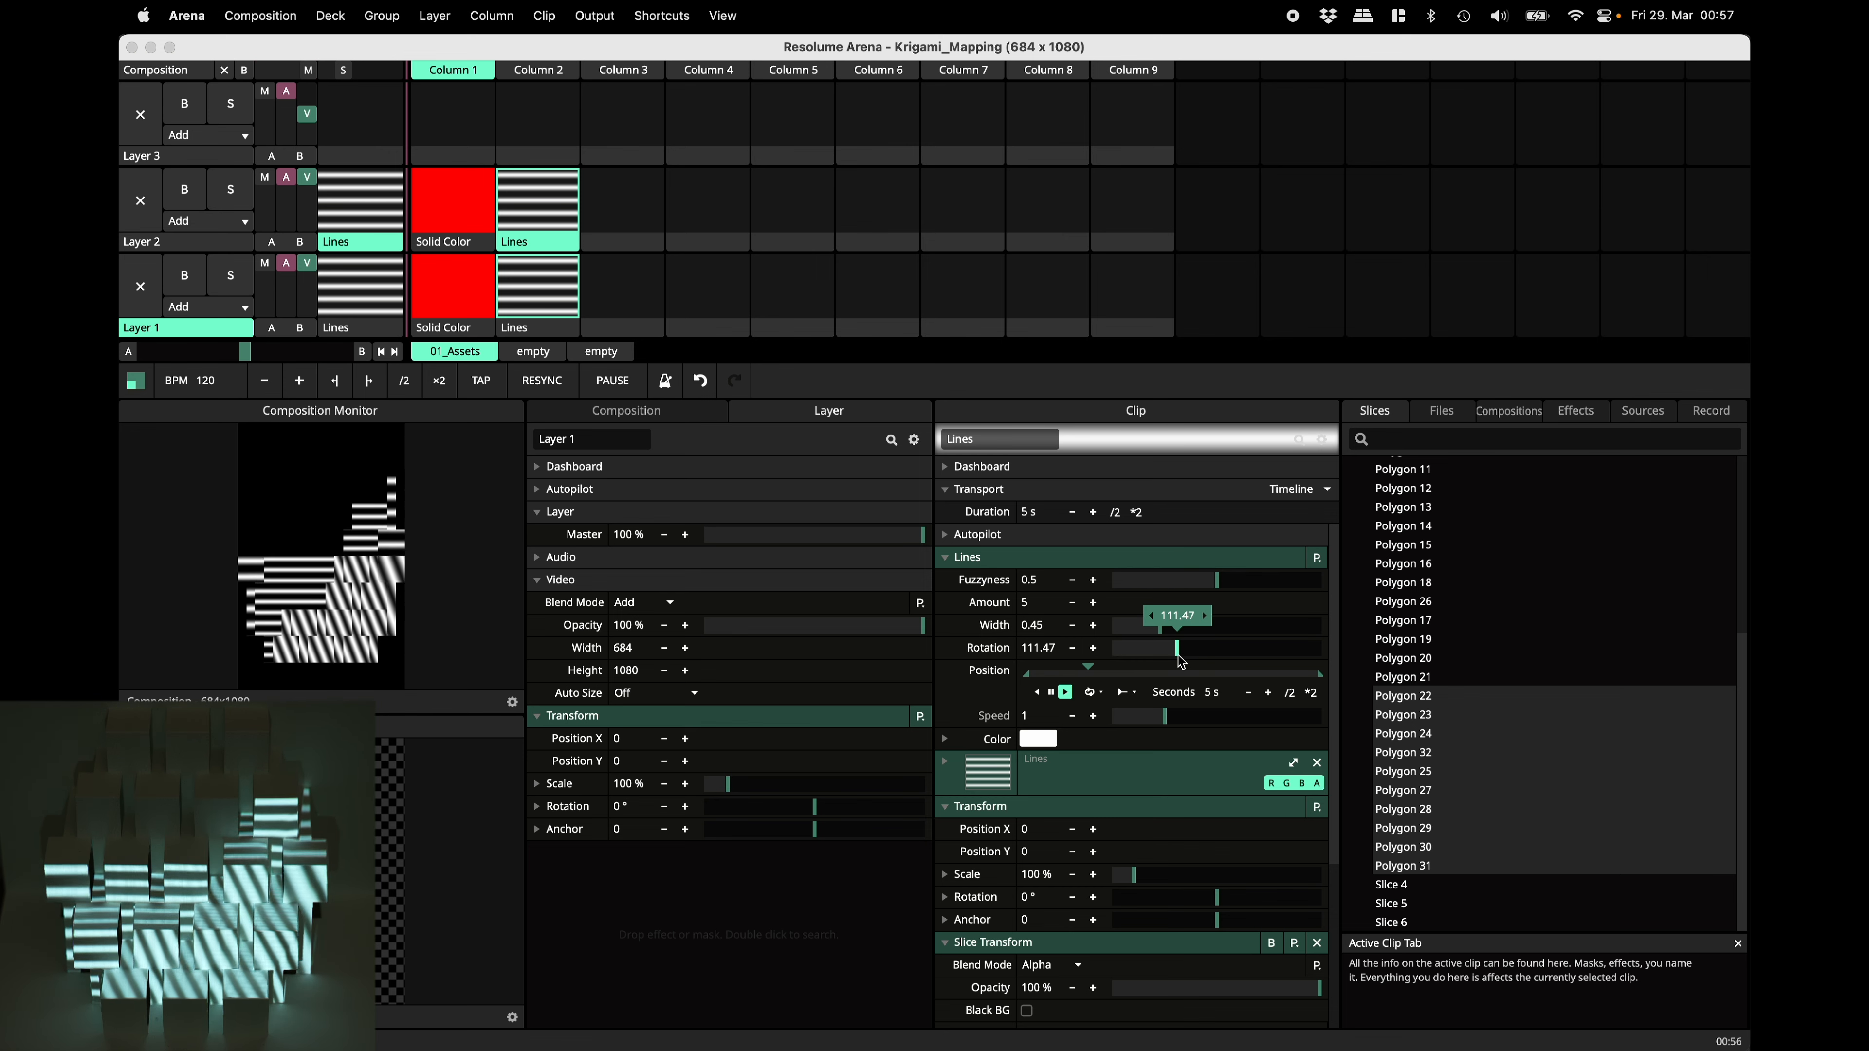
Copy the Layer 2 Lines clip to Layer 3 in Column 2 and apply its Slice Transform to Slice 1 through Polygon 12.
scroll(1426, 589, up, 5)
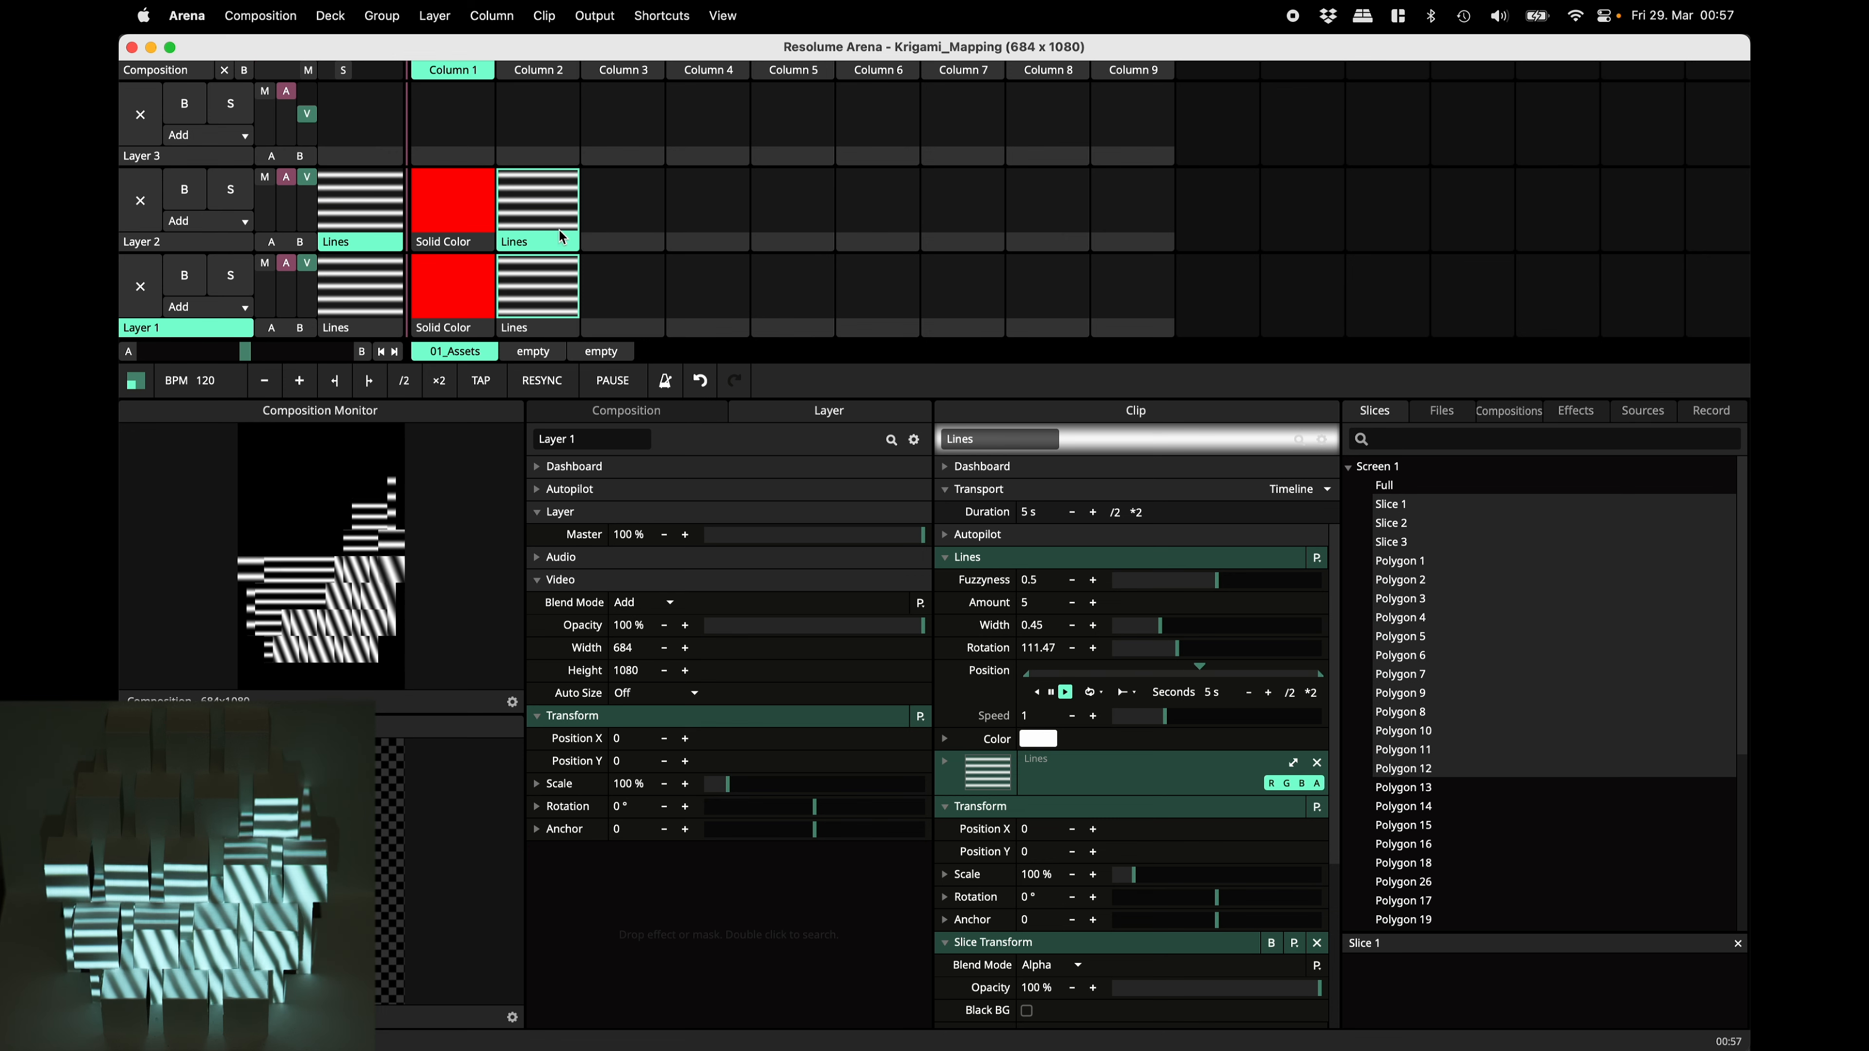
drag(550, 238, 551, 157)
click(554, 143)
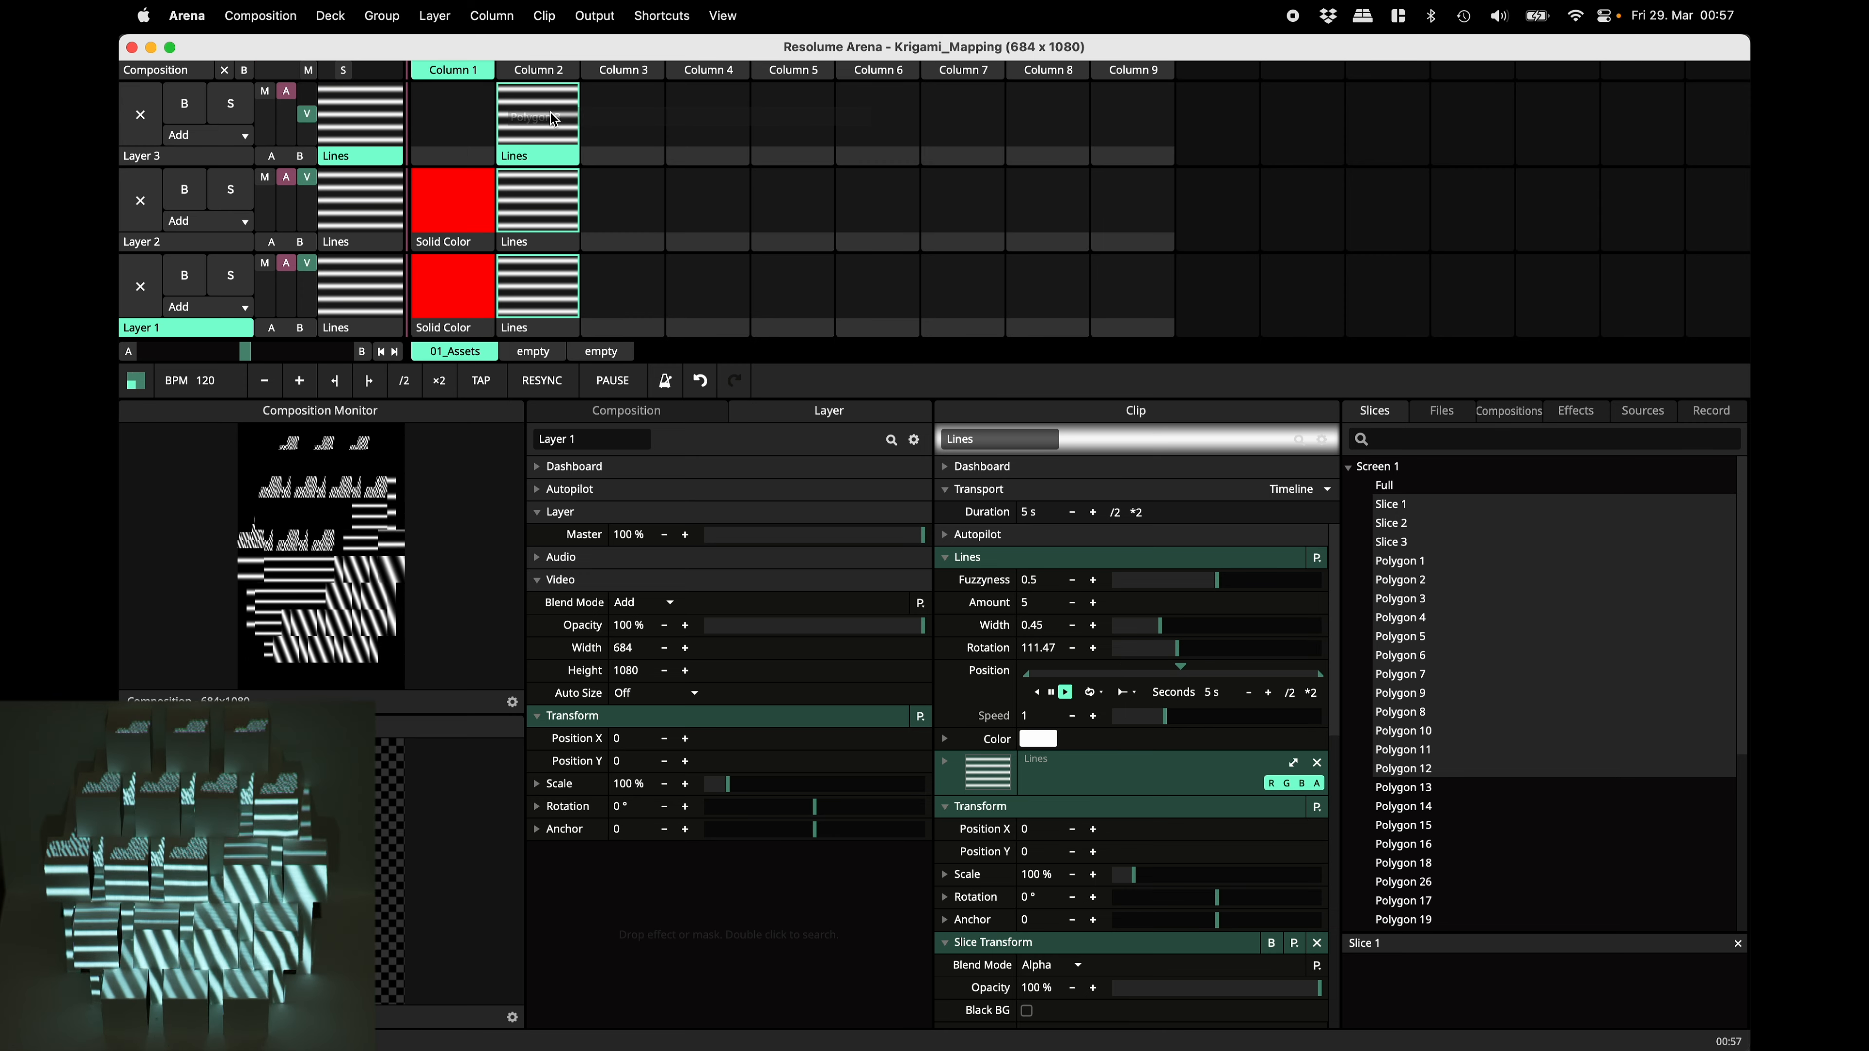
scroll(1086, 984, down, 4)
scroll(1193, 956, down, 3)
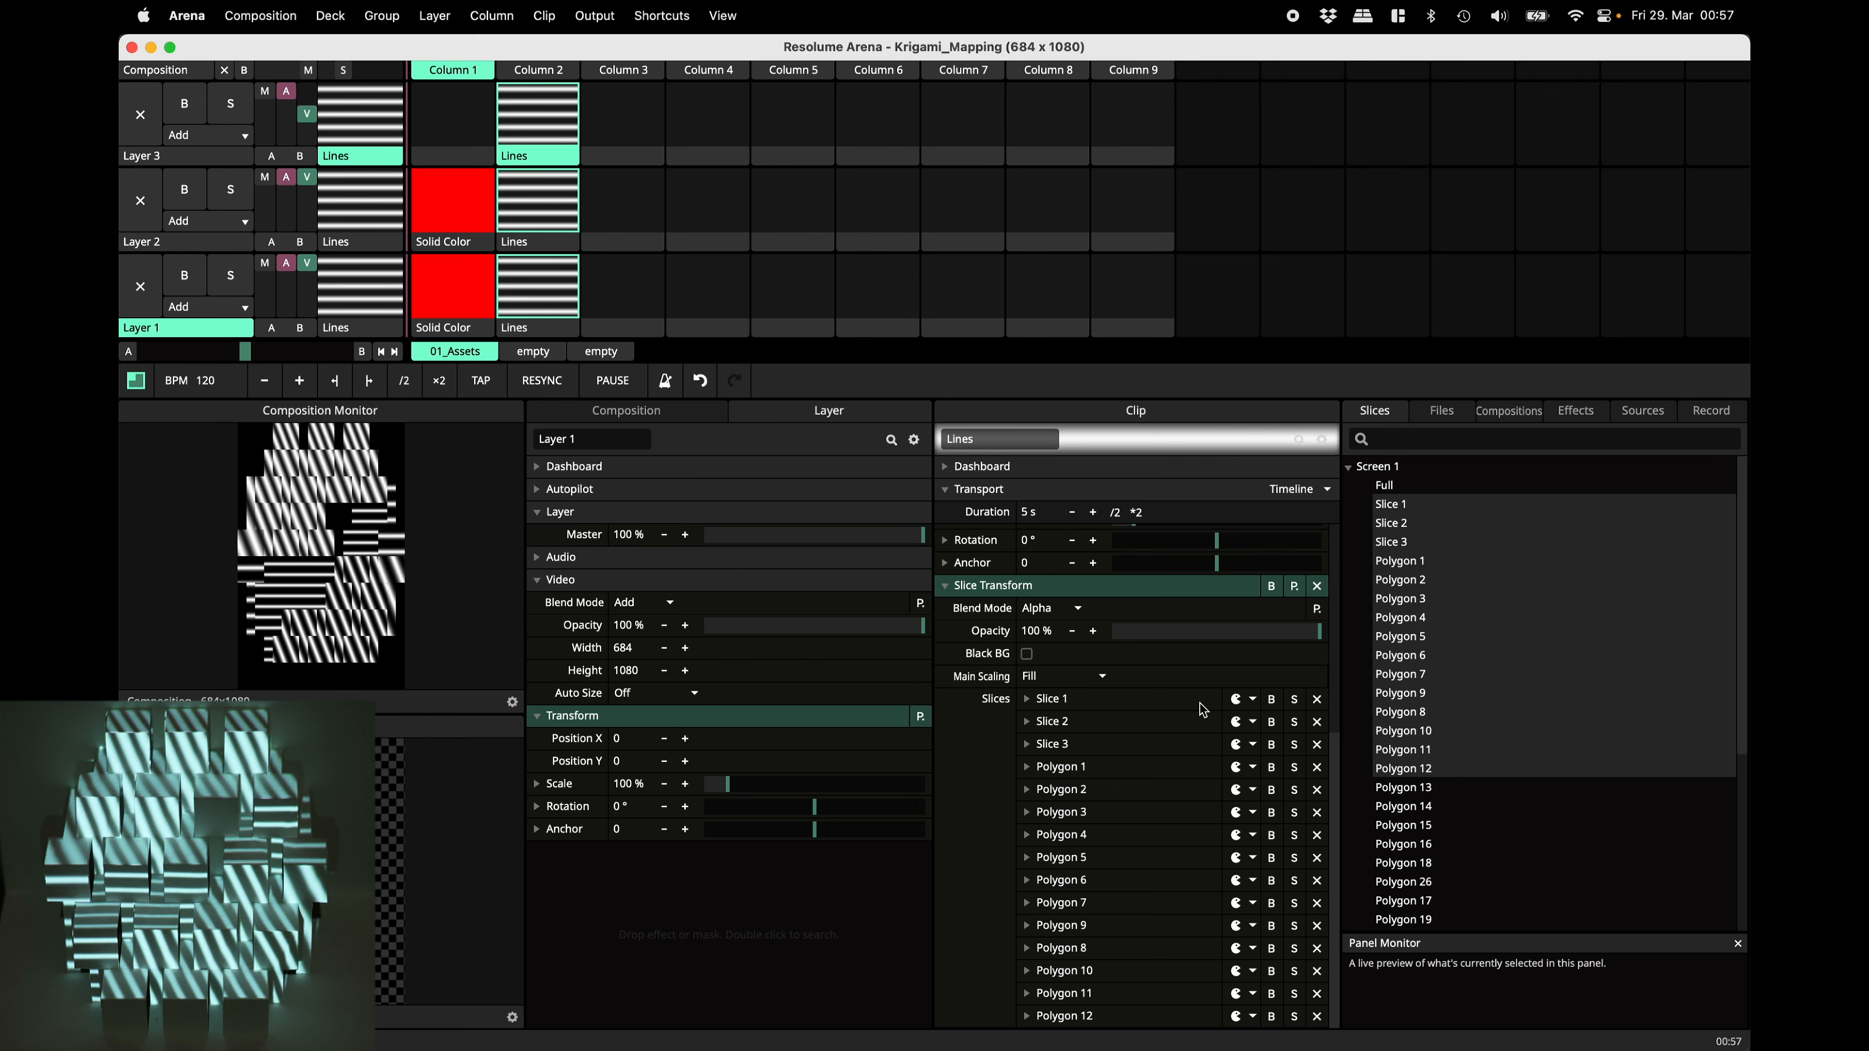
Copy the Layer 1 Lines clip to Column 4 and stop Layers 2 and 3 by triggering empty slots.
click(538, 325)
drag(537, 337, 697, 294)
click(696, 129)
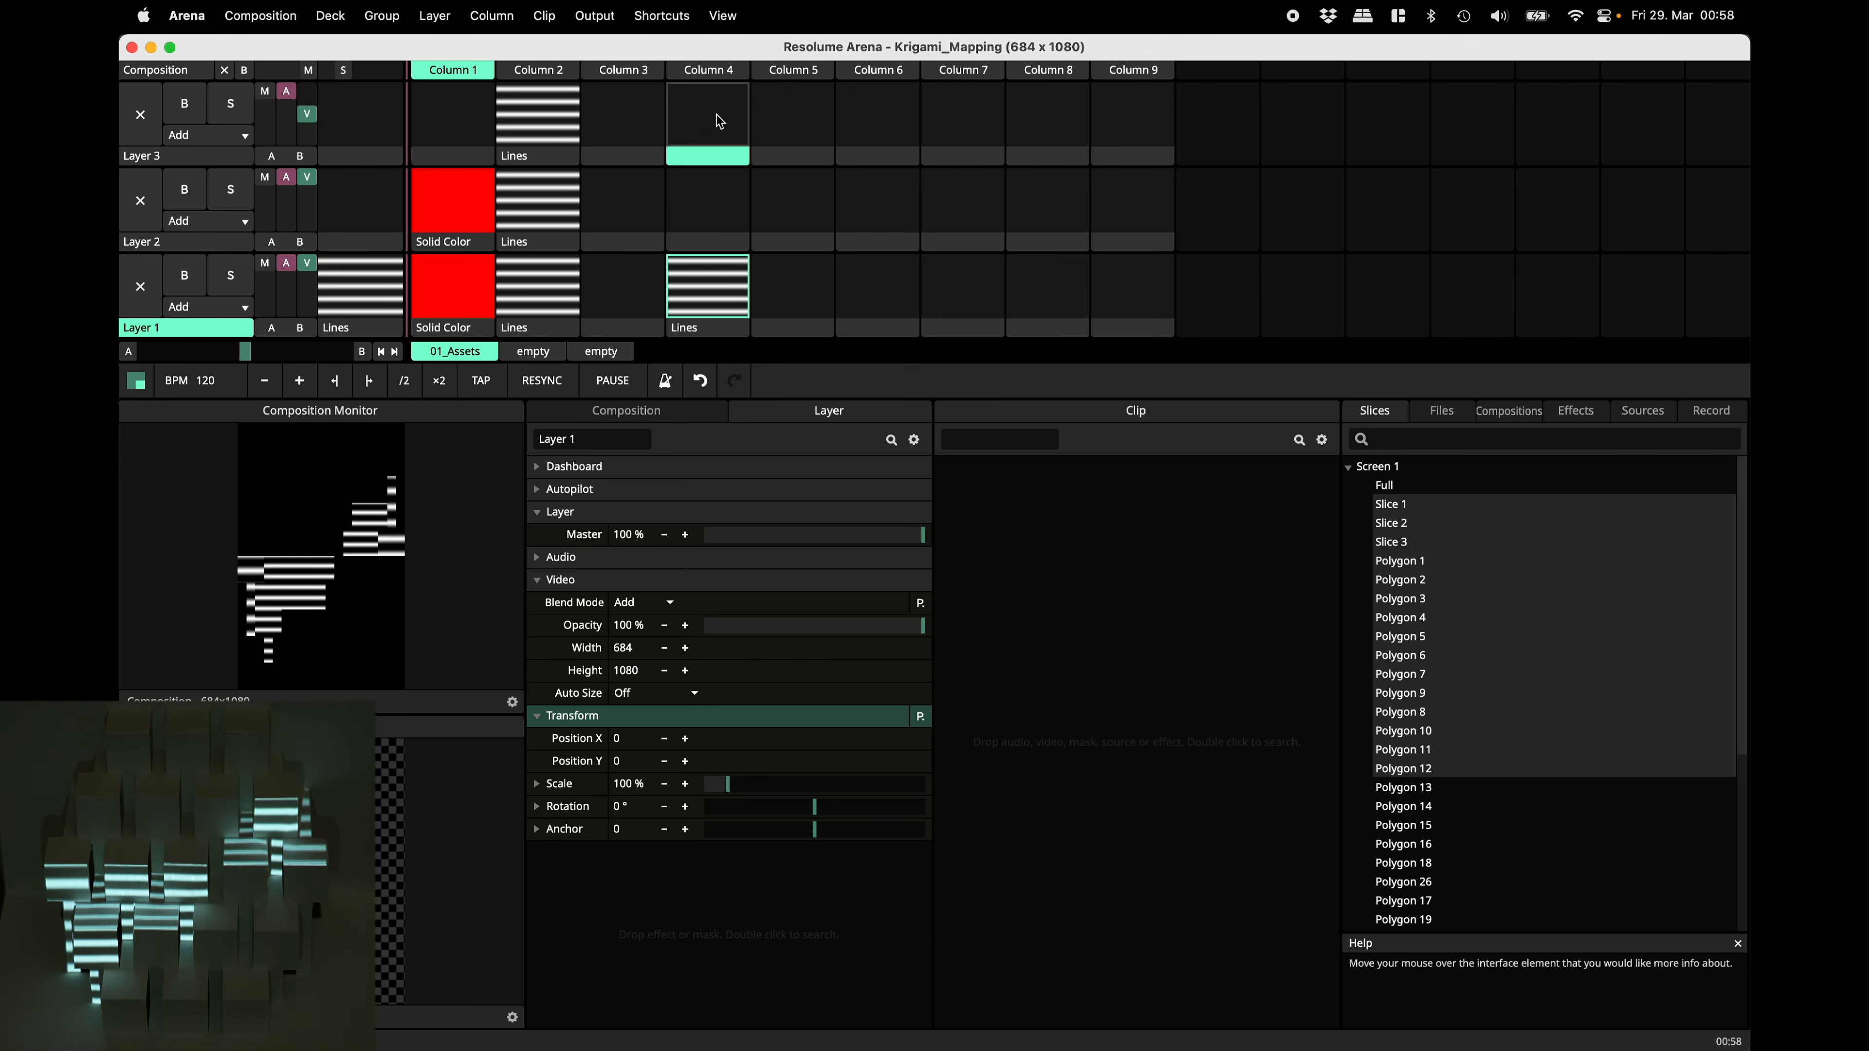
click(782, 131)
click(715, 189)
click(762, 131)
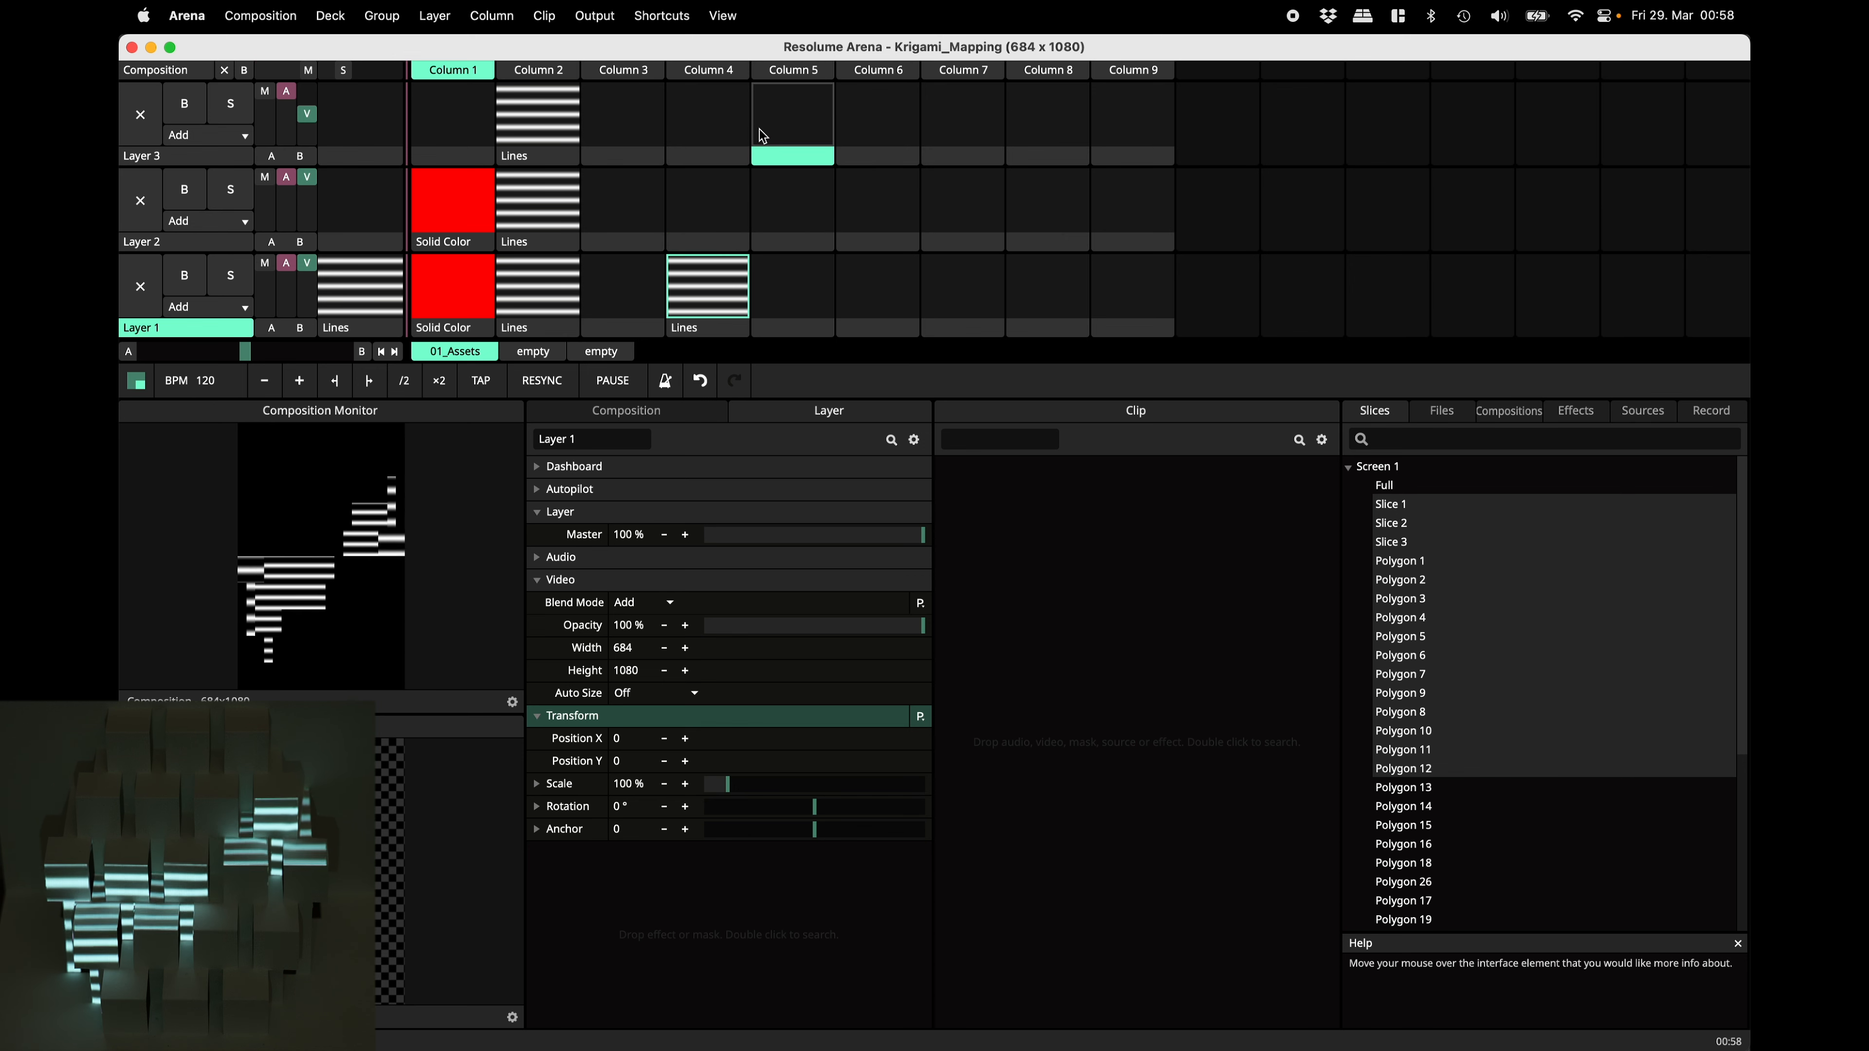
click(729, 148)
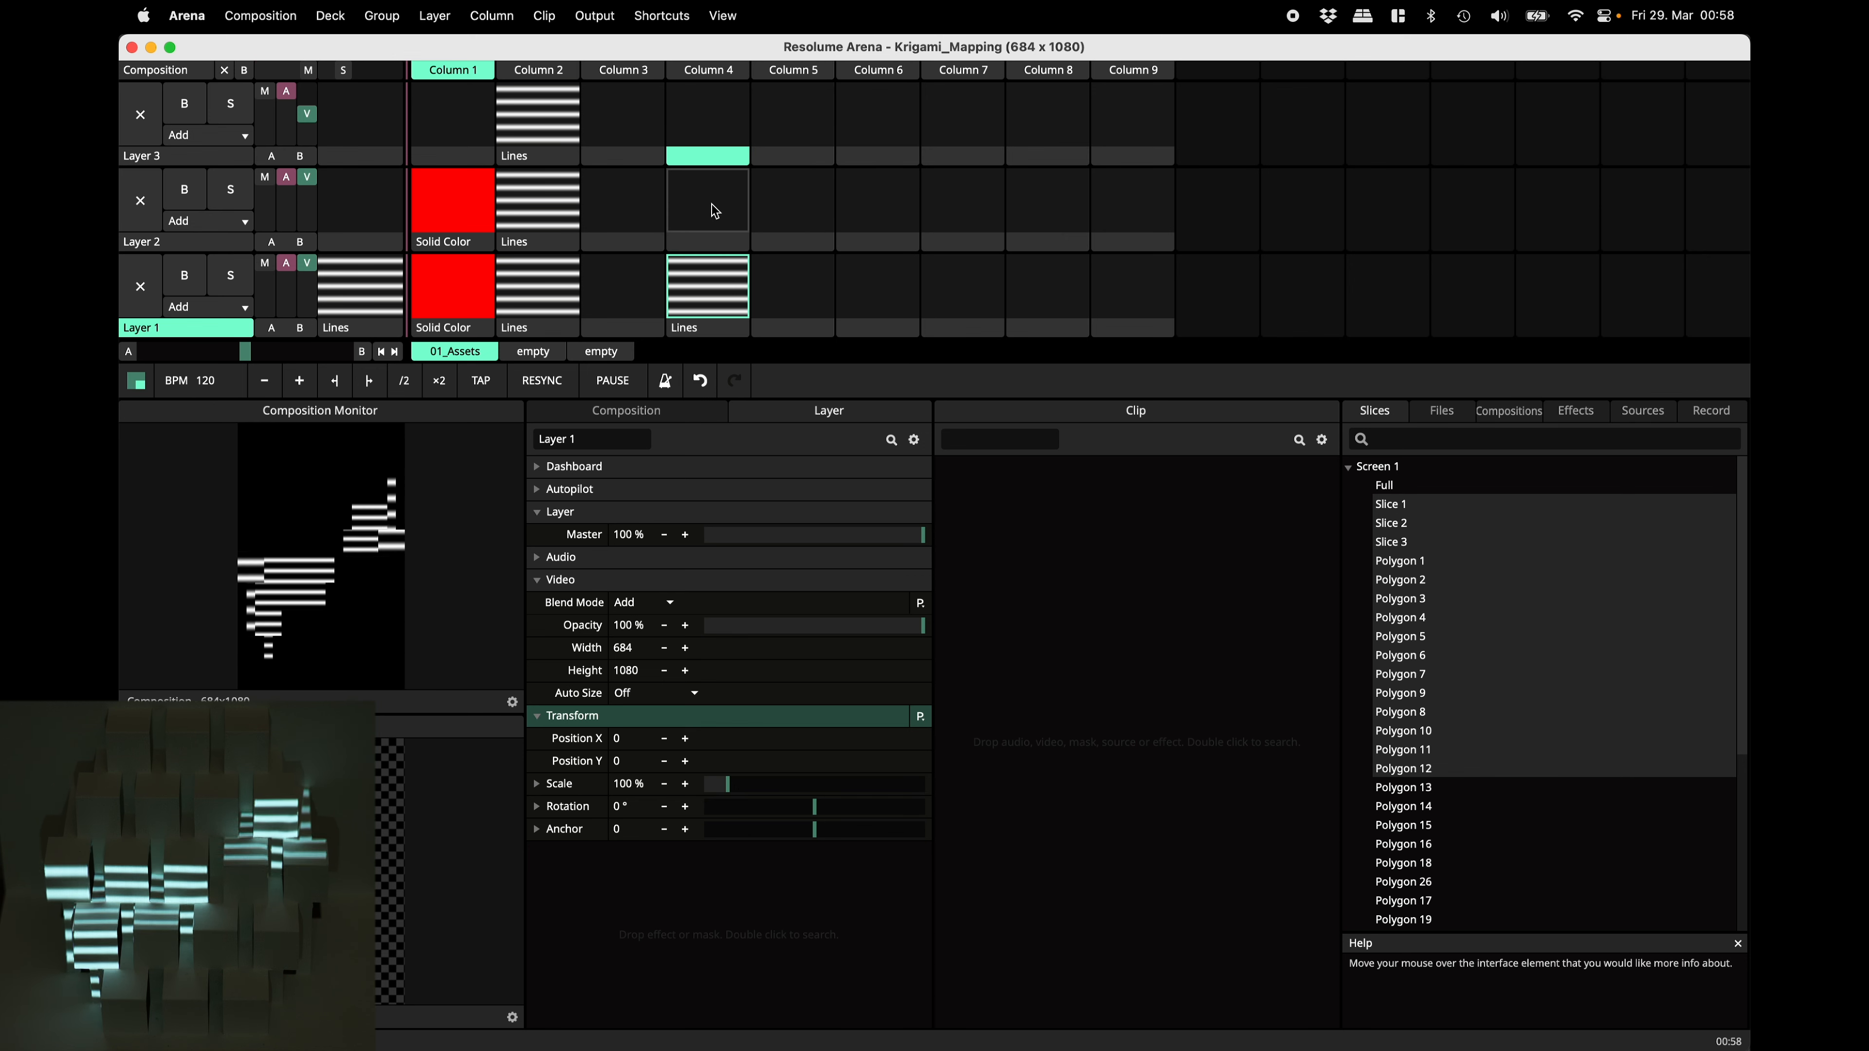
click(645, 197)
click(631, 122)
click(639, 197)
click(626, 123)
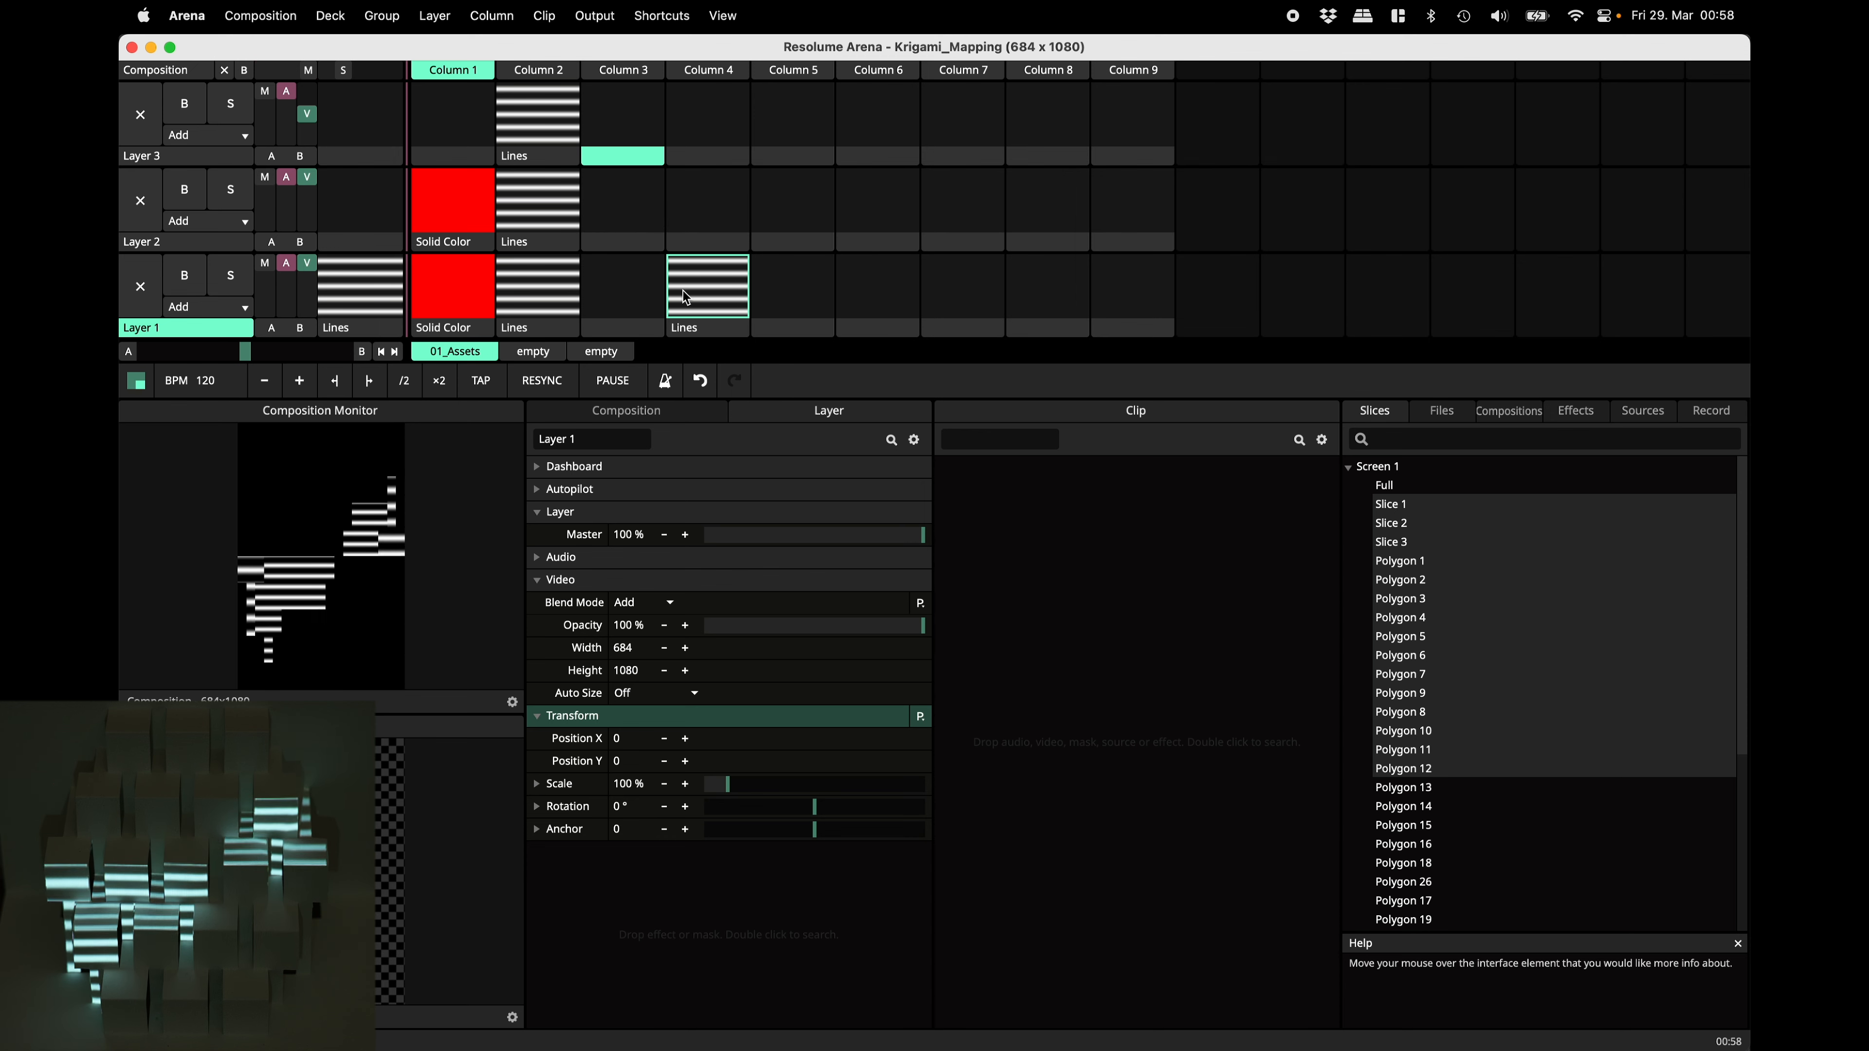
Replace the Slice Transform on the Layer 1 Lines clip in Column 4 with a Slice Delay effect.
click(722, 292)
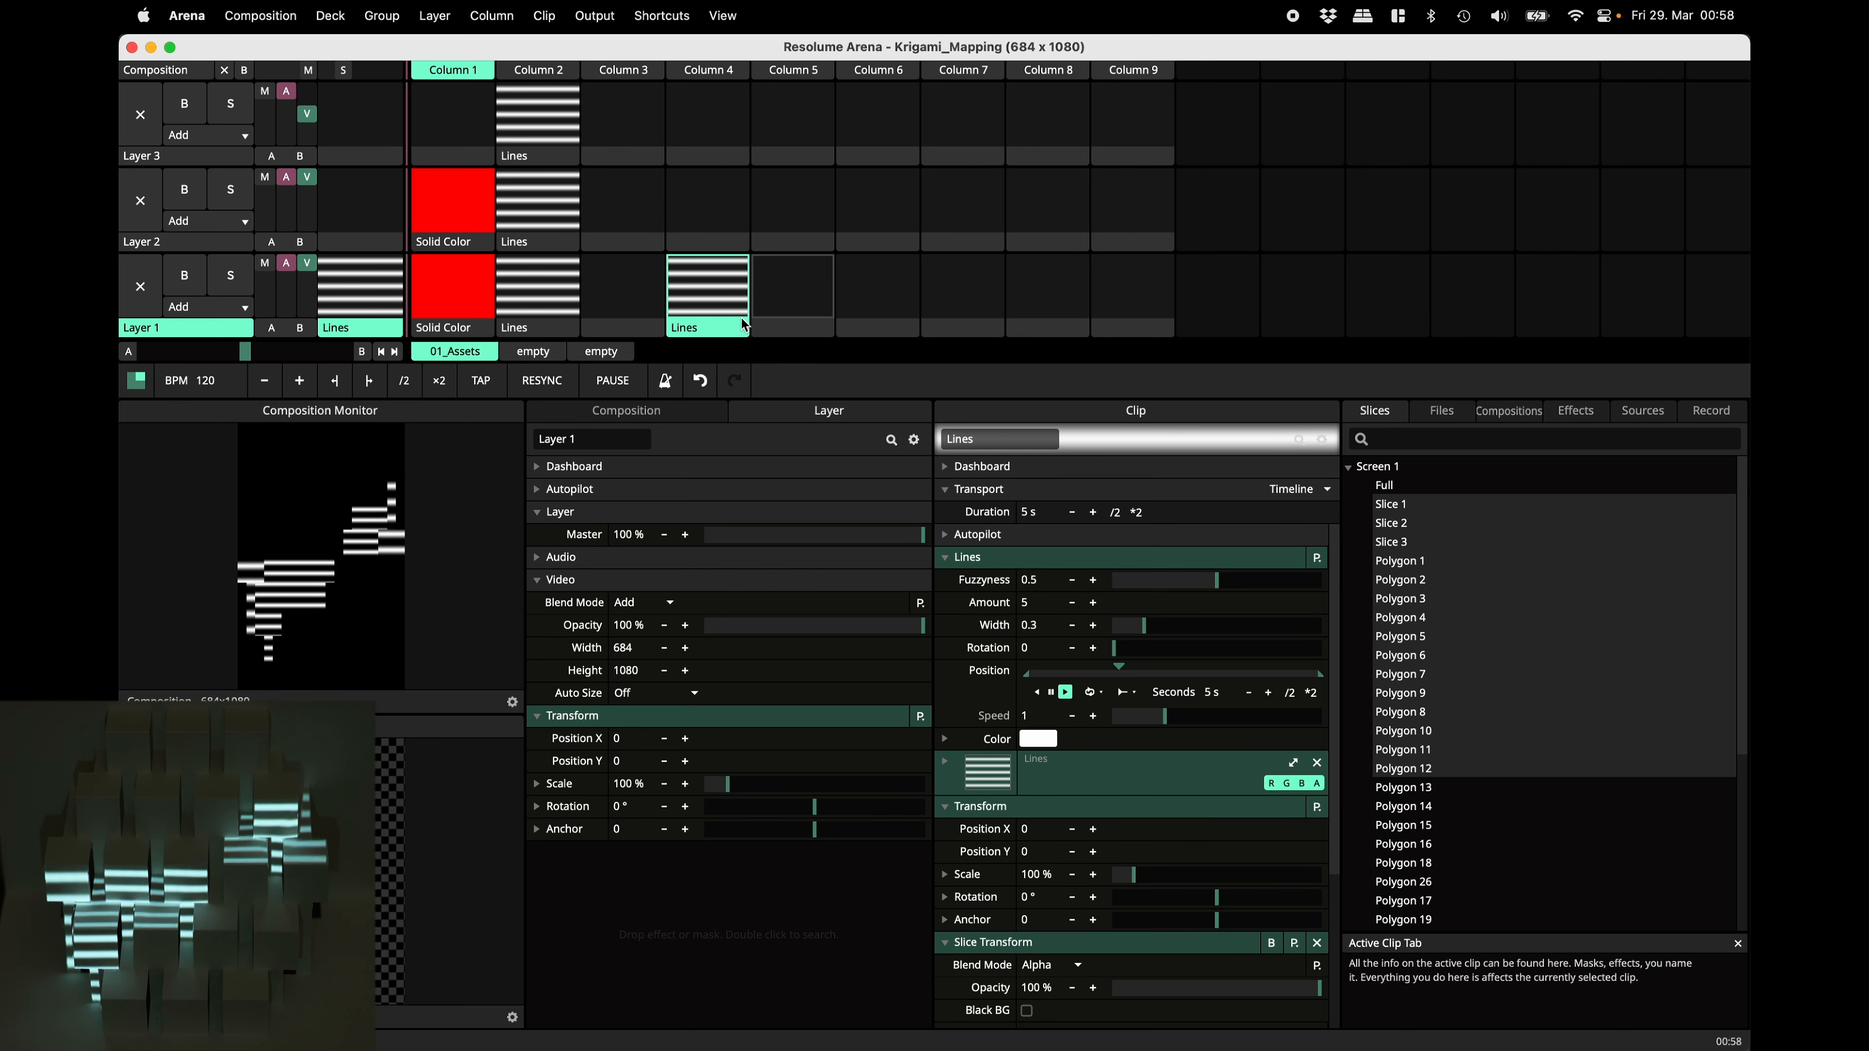
click(1316, 944)
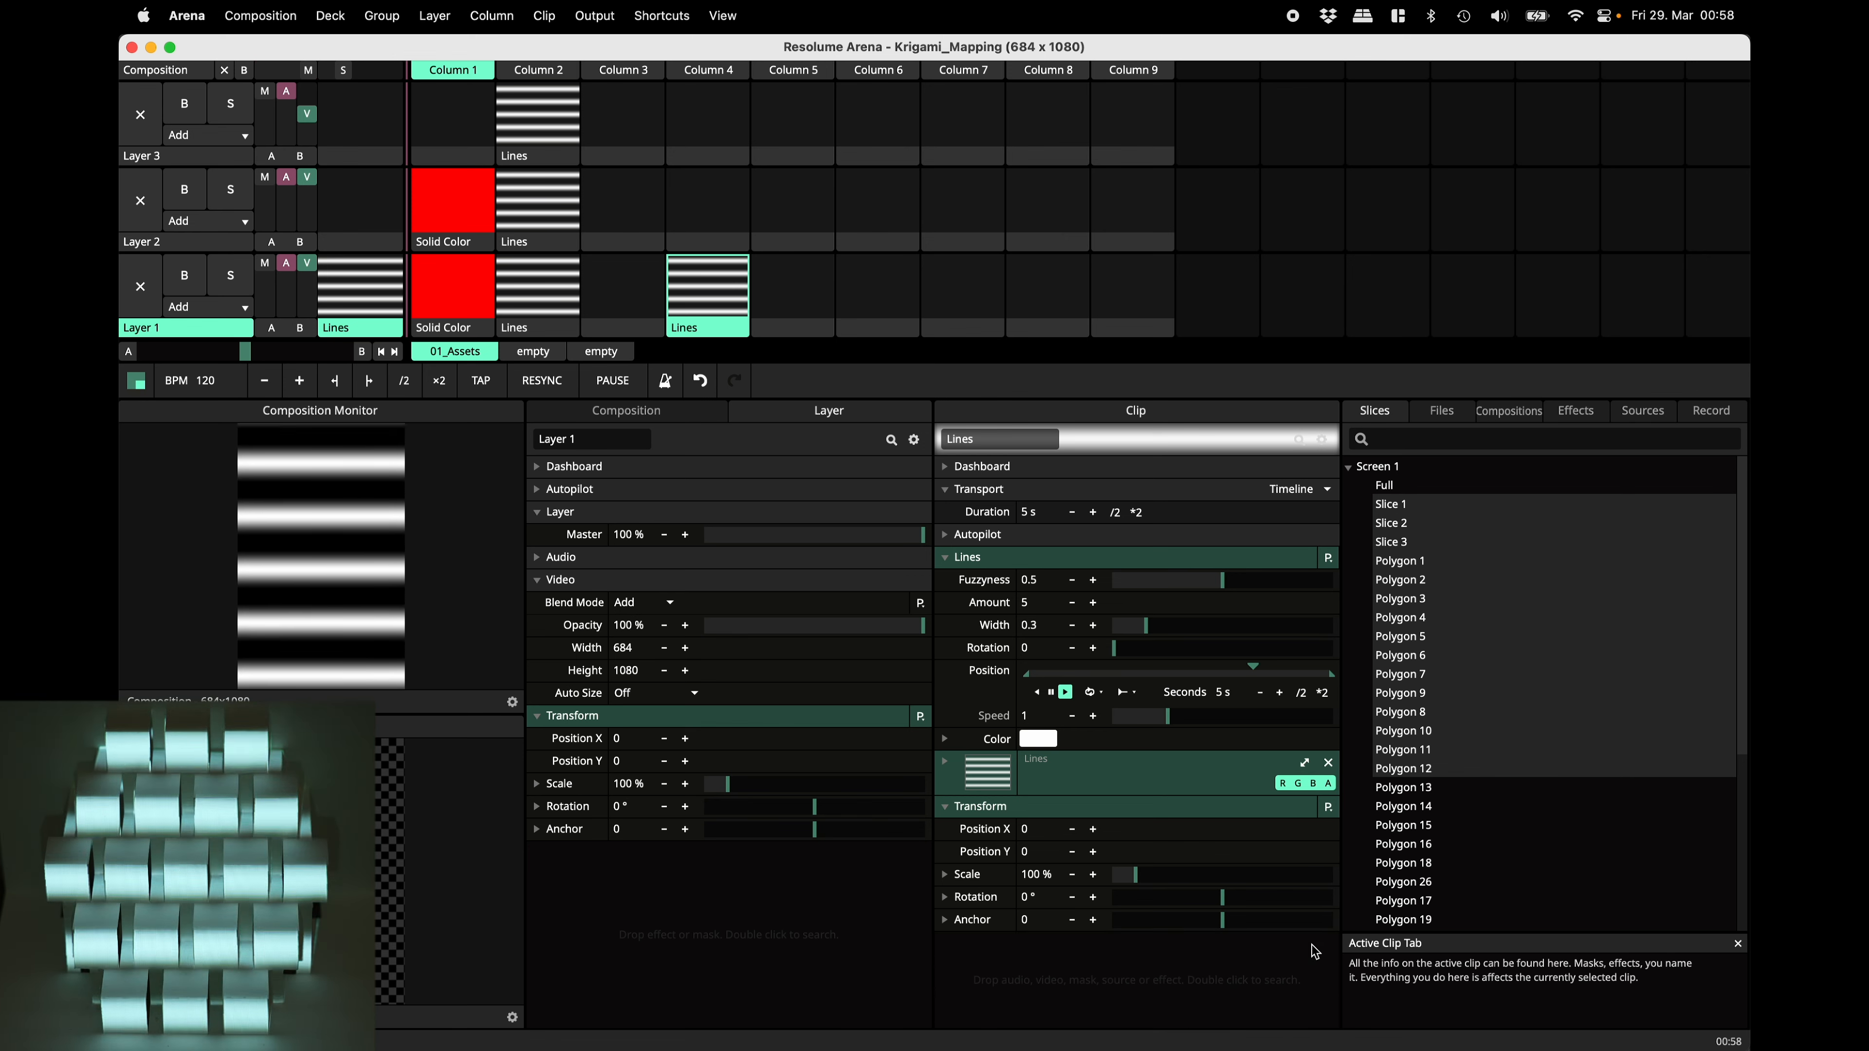
click(1575, 410)
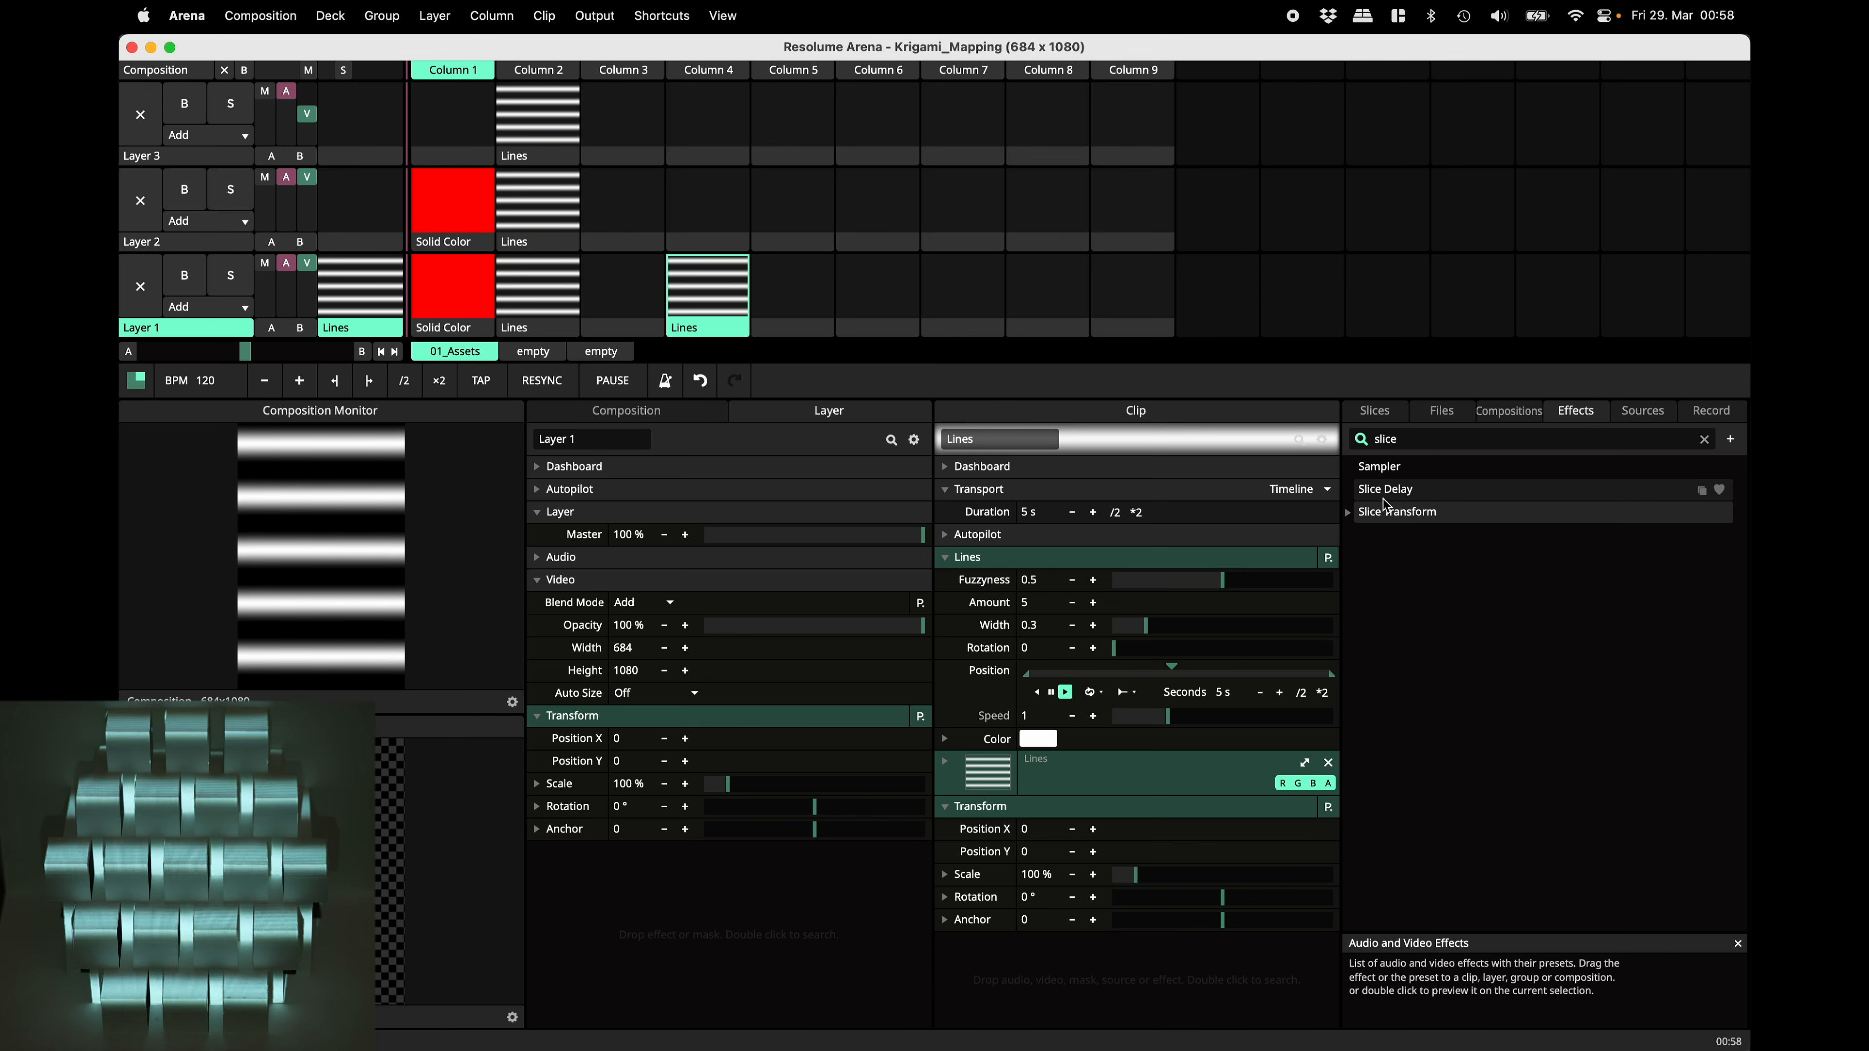
drag(1404, 496, 712, 286)
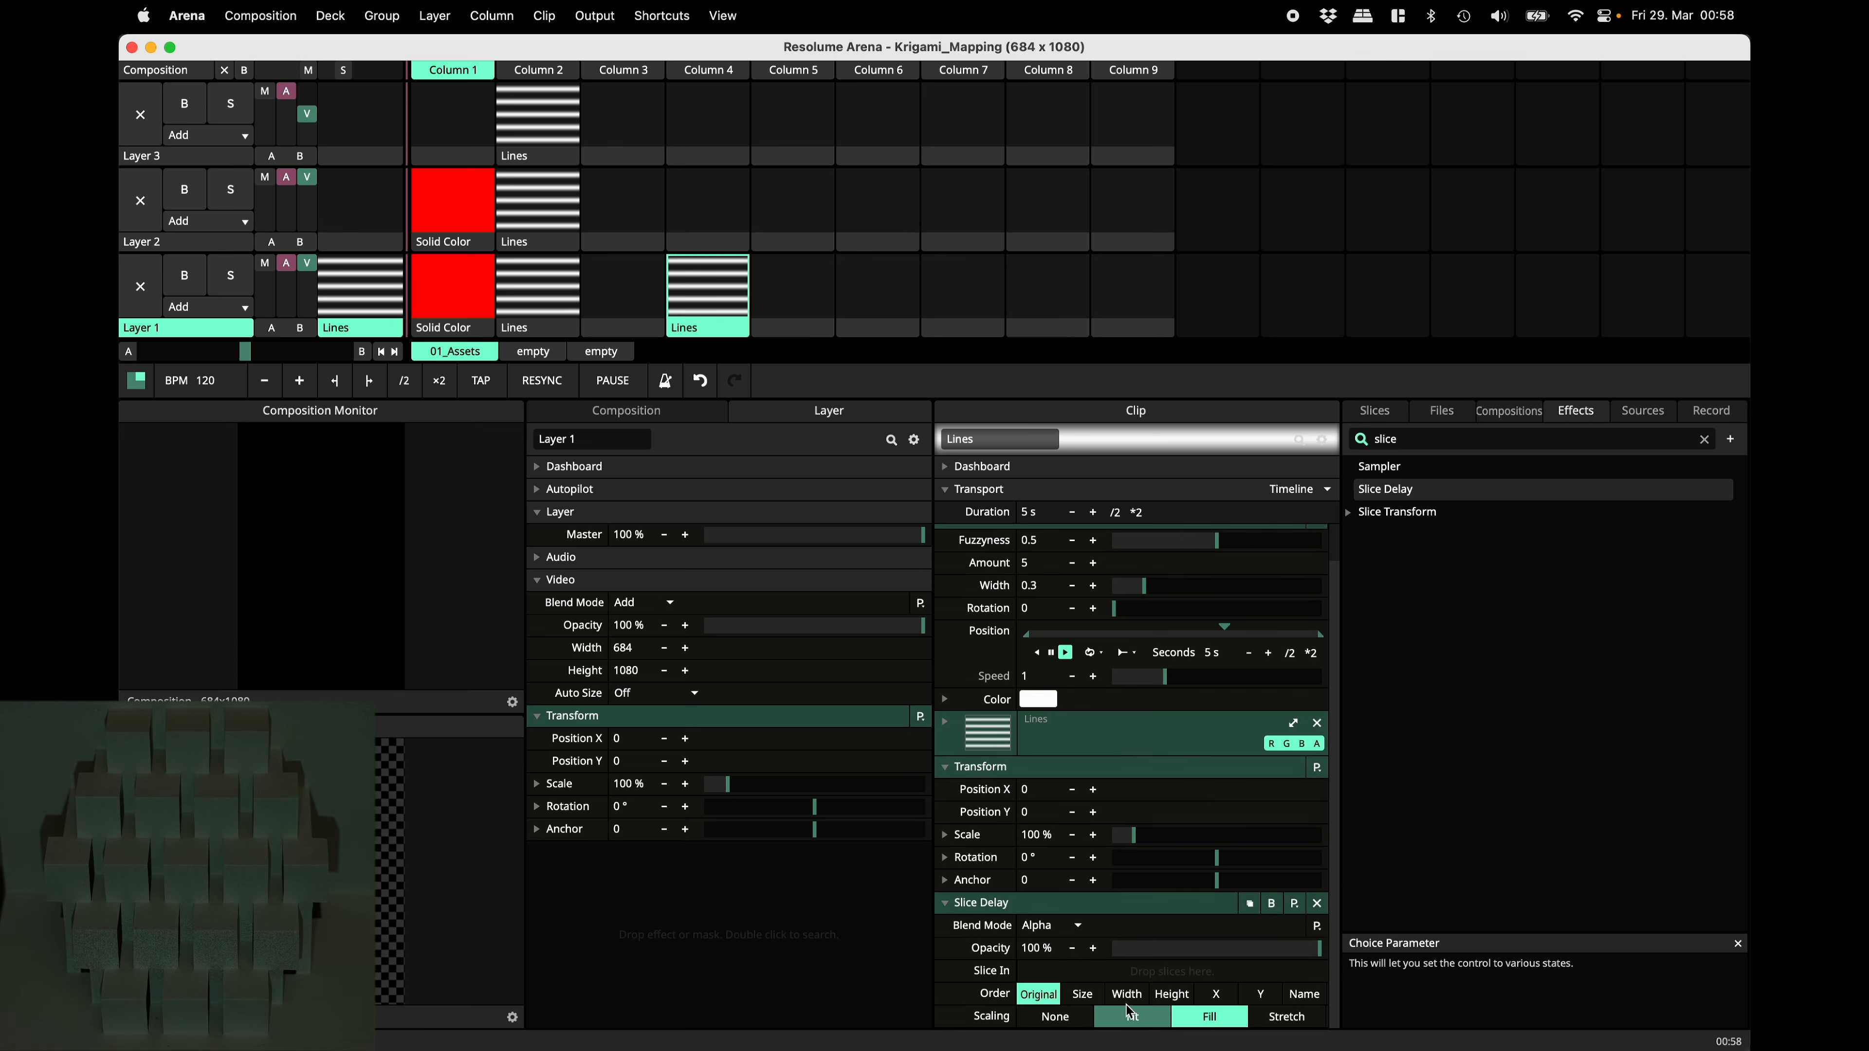
Assign all Screen 1 slices to the Slice Delay input and set the Lines Position animation to 2.5 seconds.
click(1387, 417)
click(1357, 464)
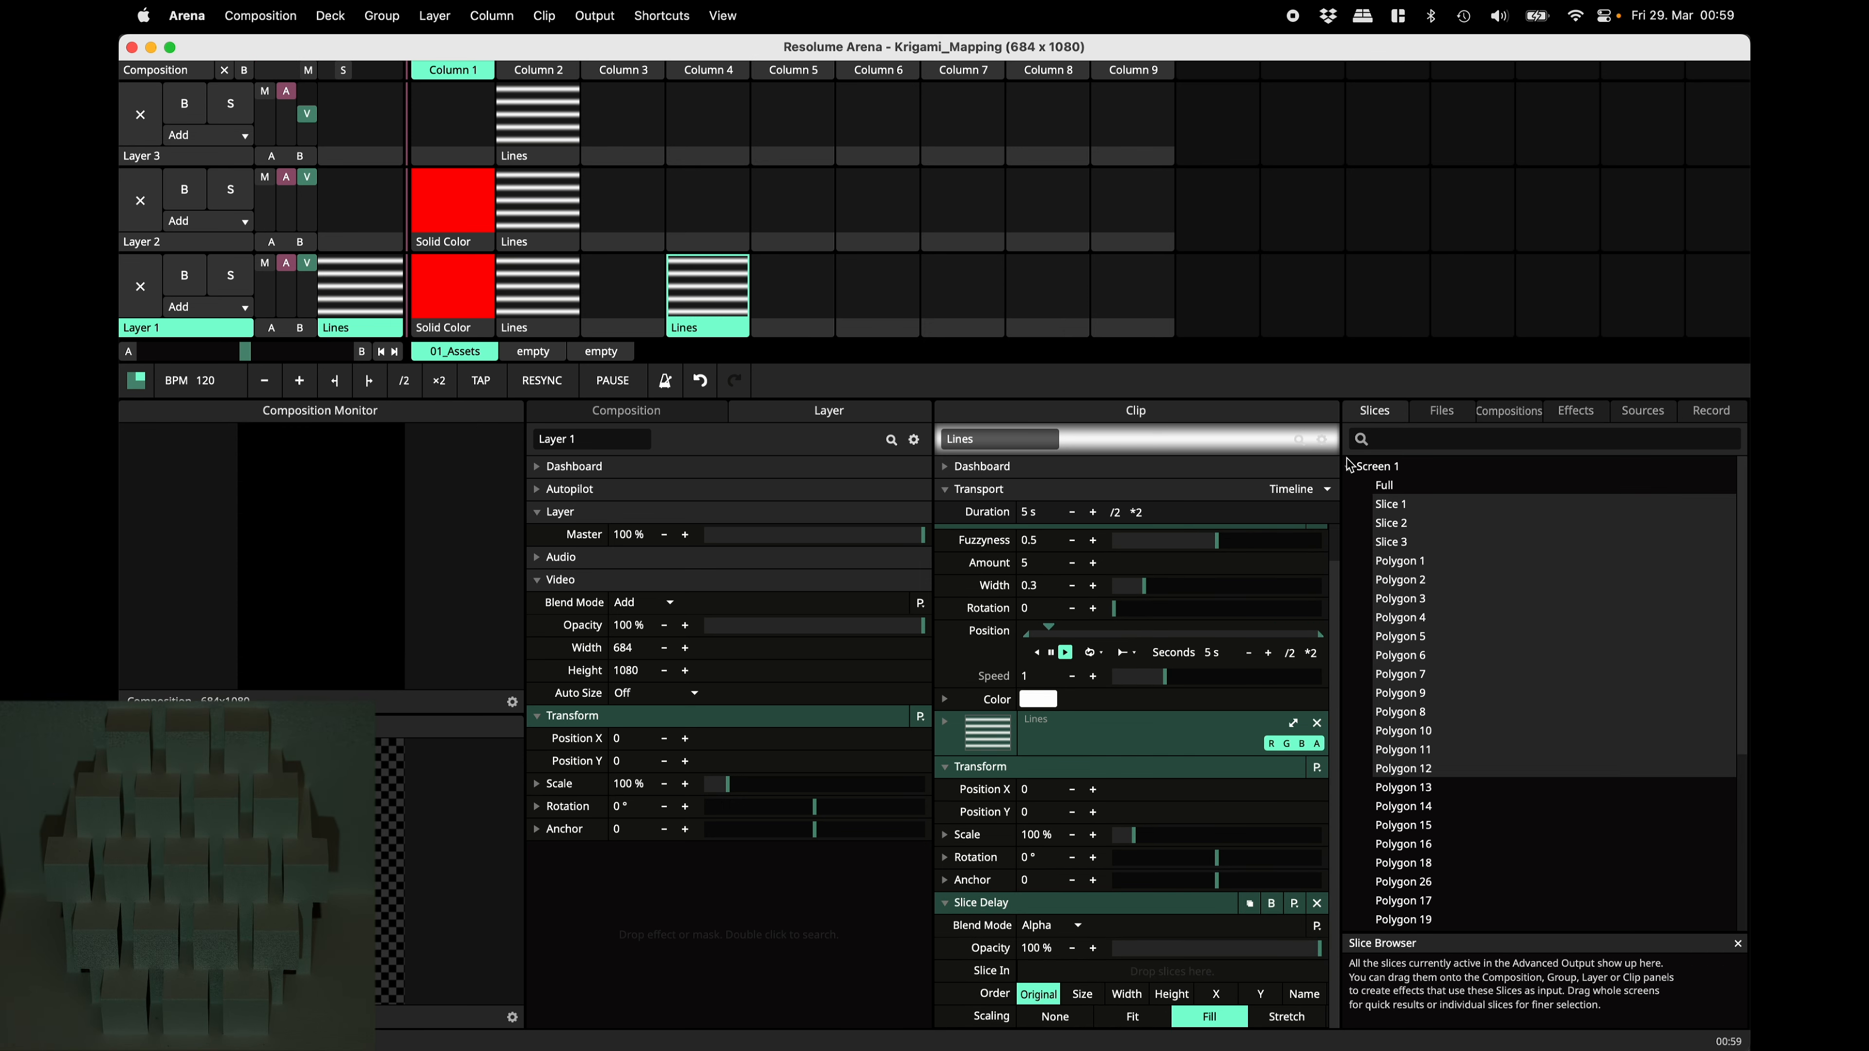
scroll(1460, 704, down, 5)
drag(1416, 934, 1148, 972)
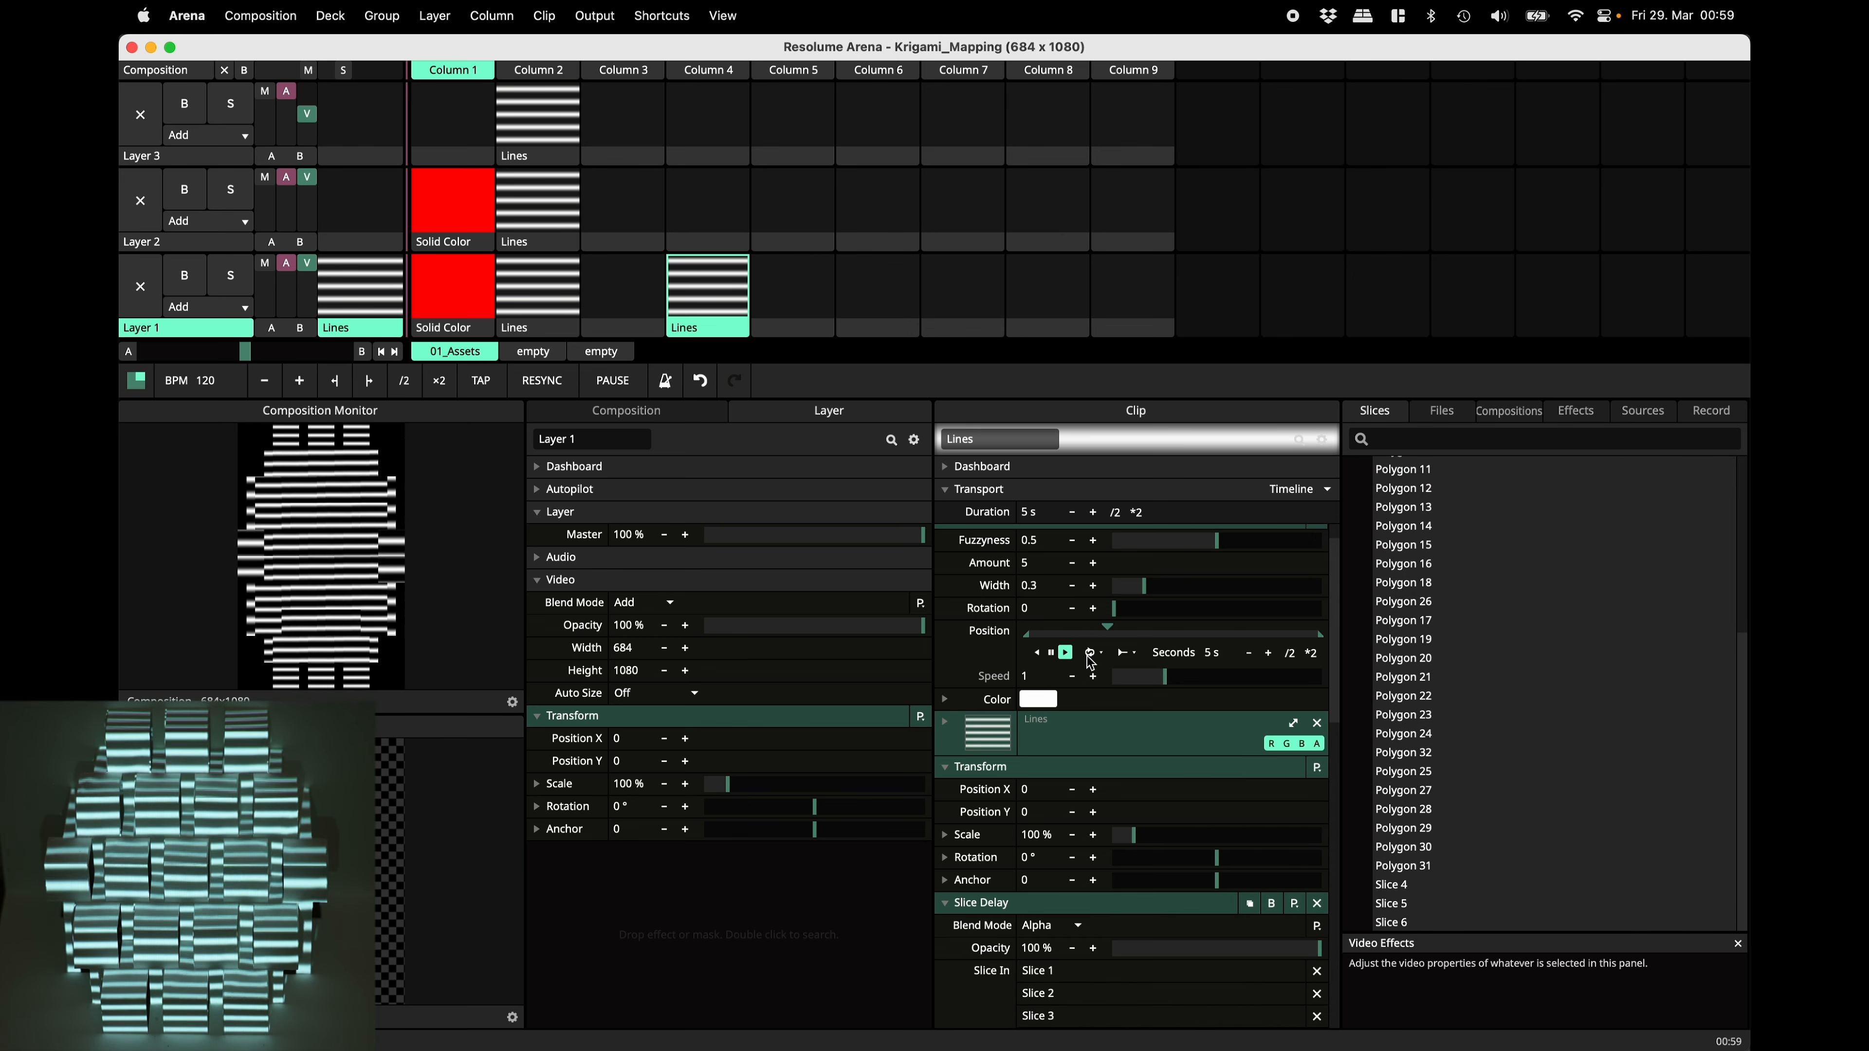
mouse_move(1138, 595)
mouse_down()
mouse_move(1101, 599)
mouse_move(1207, 594)
mouse_move(1074, 609)
mouse_move(1273, 609)
mouse_move(1080, 610)
mouse_move(1255, 608)
mouse_move(1107, 609)
mouse_move(1218, 607)
mouse_move(1145, 608)
mouse_up()
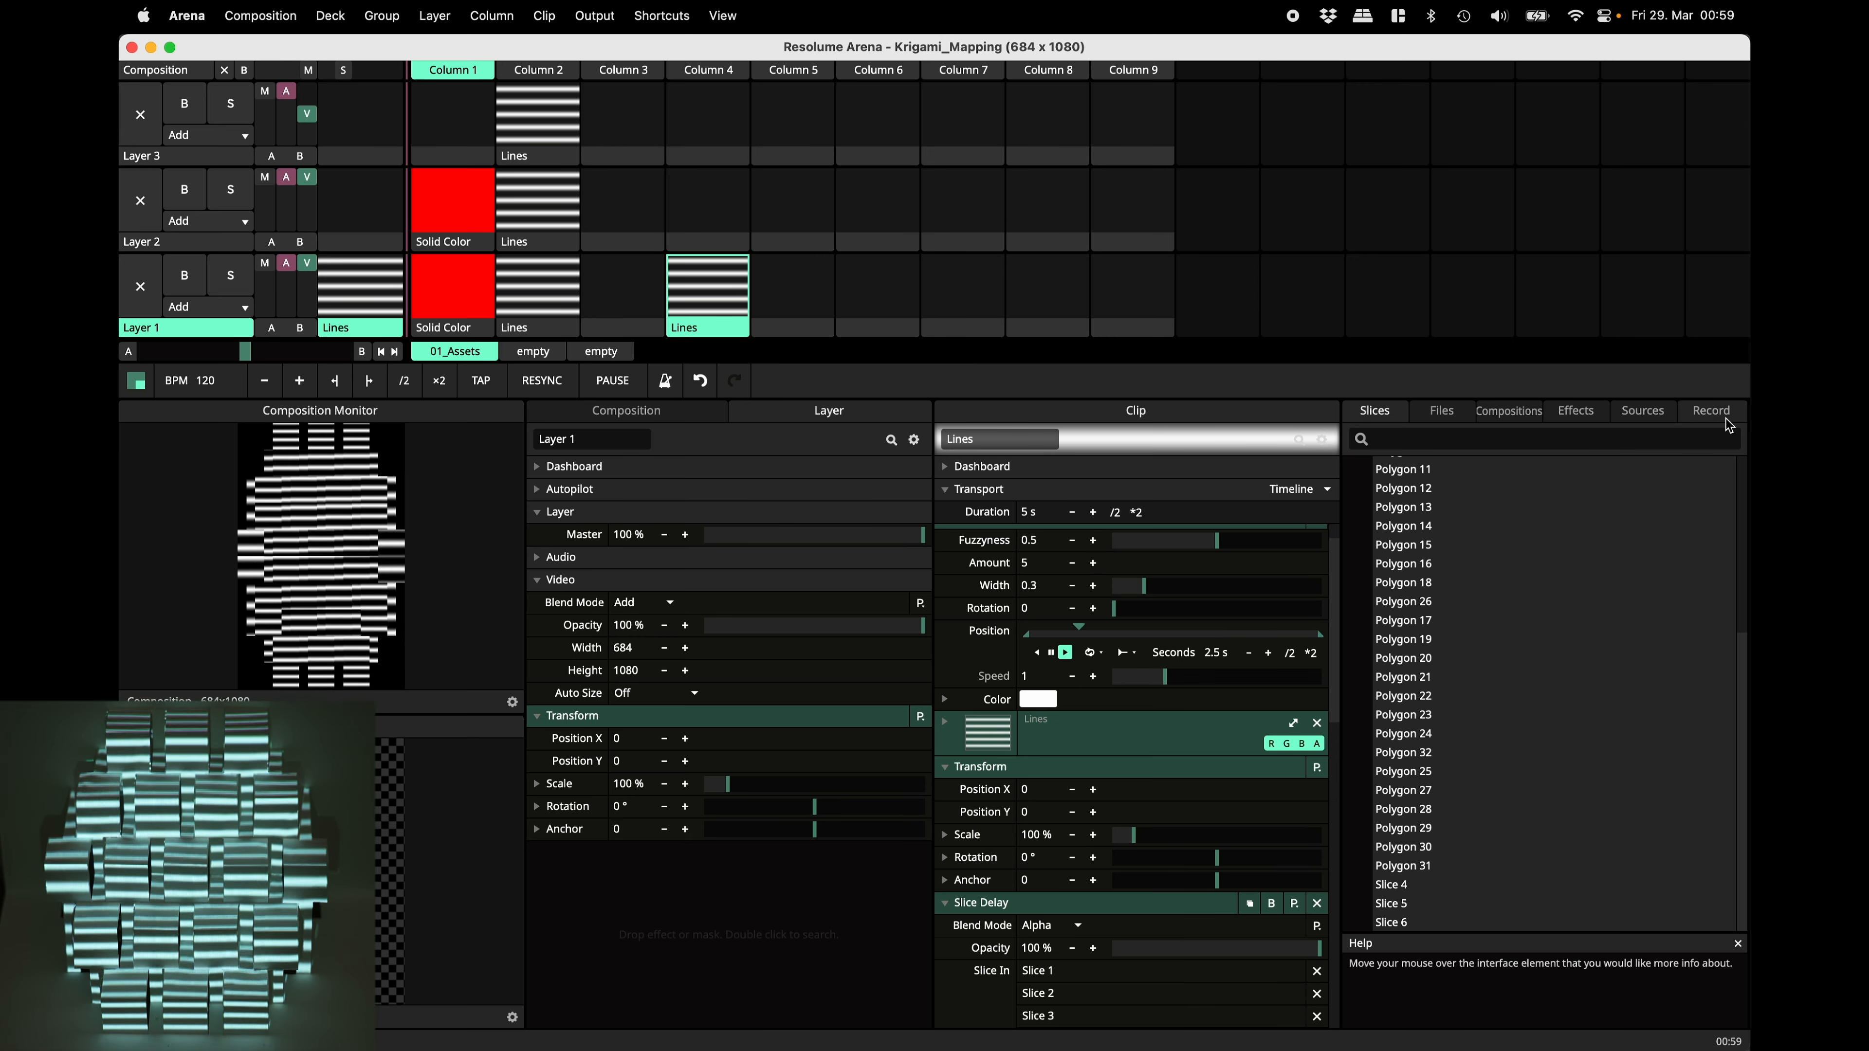
Search the sources for "face", place FaceTime HD Camera in Layer 1, Column 5, and trigger the clip.
click(1642, 410)
click(1575, 411)
click(1640, 414)
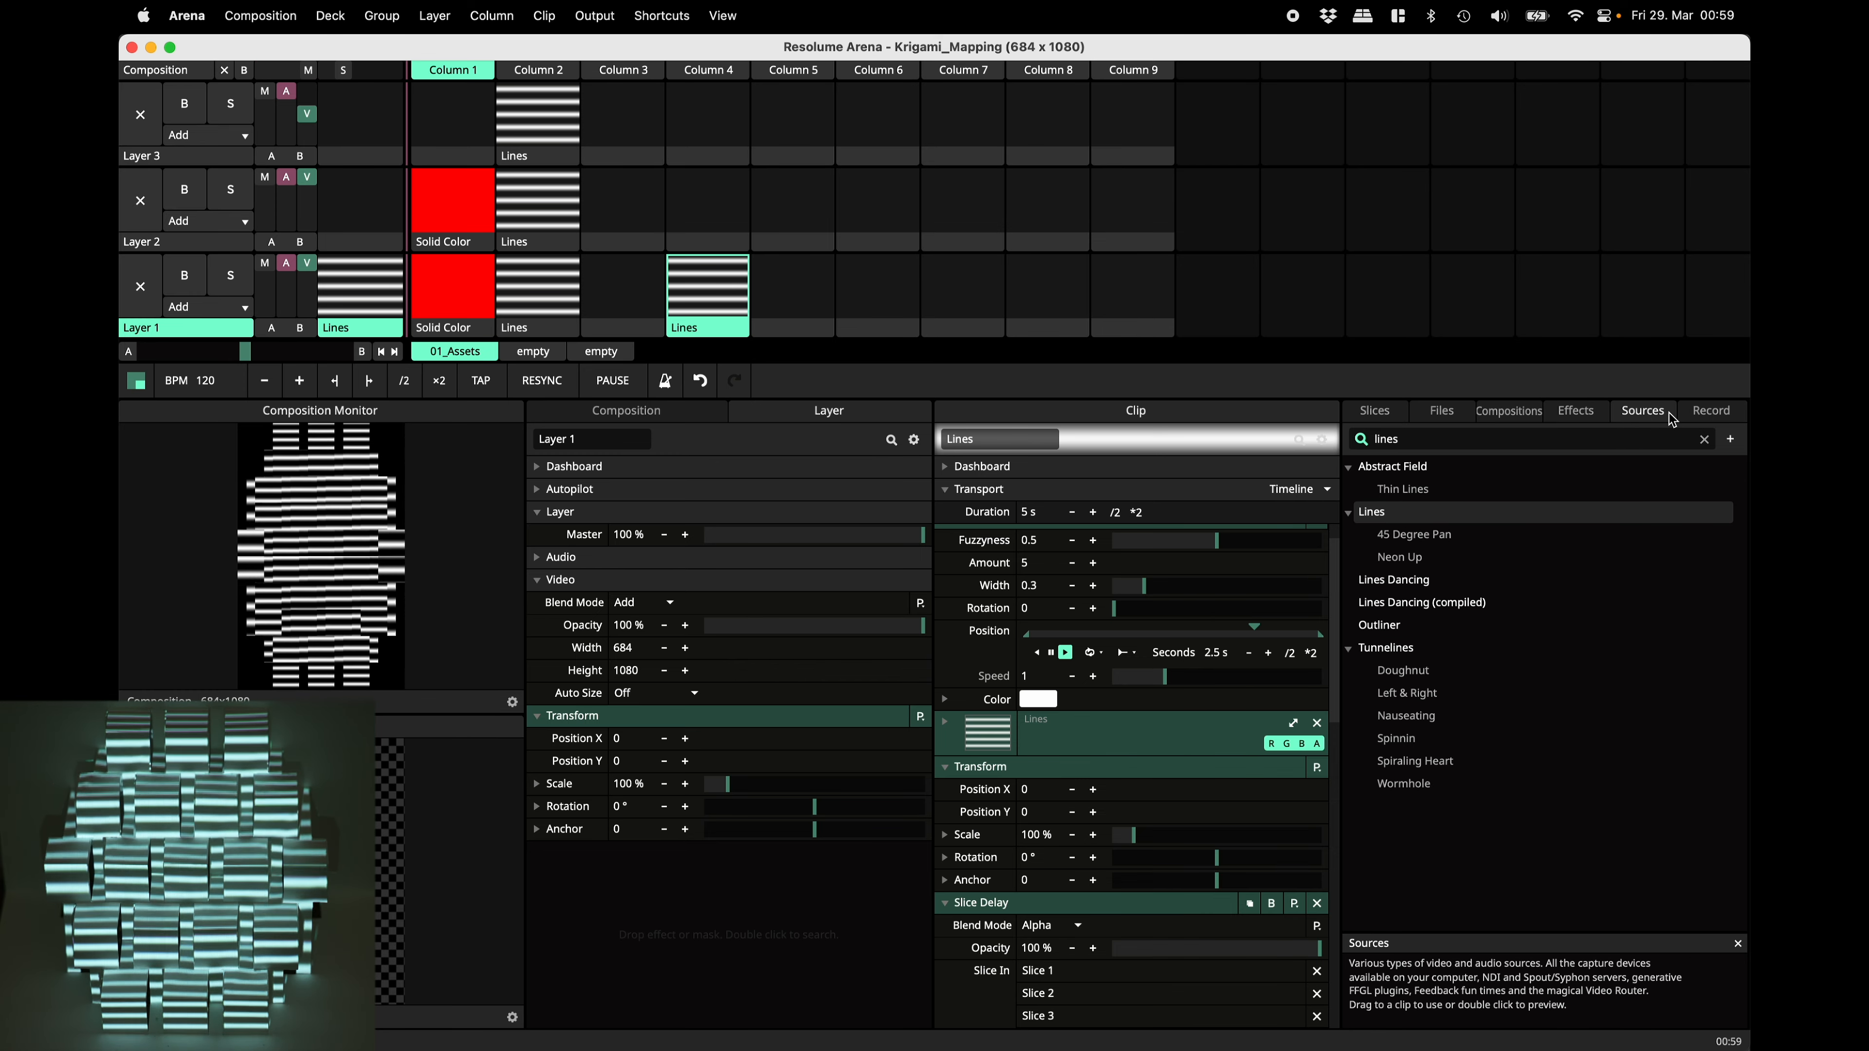
text(f)
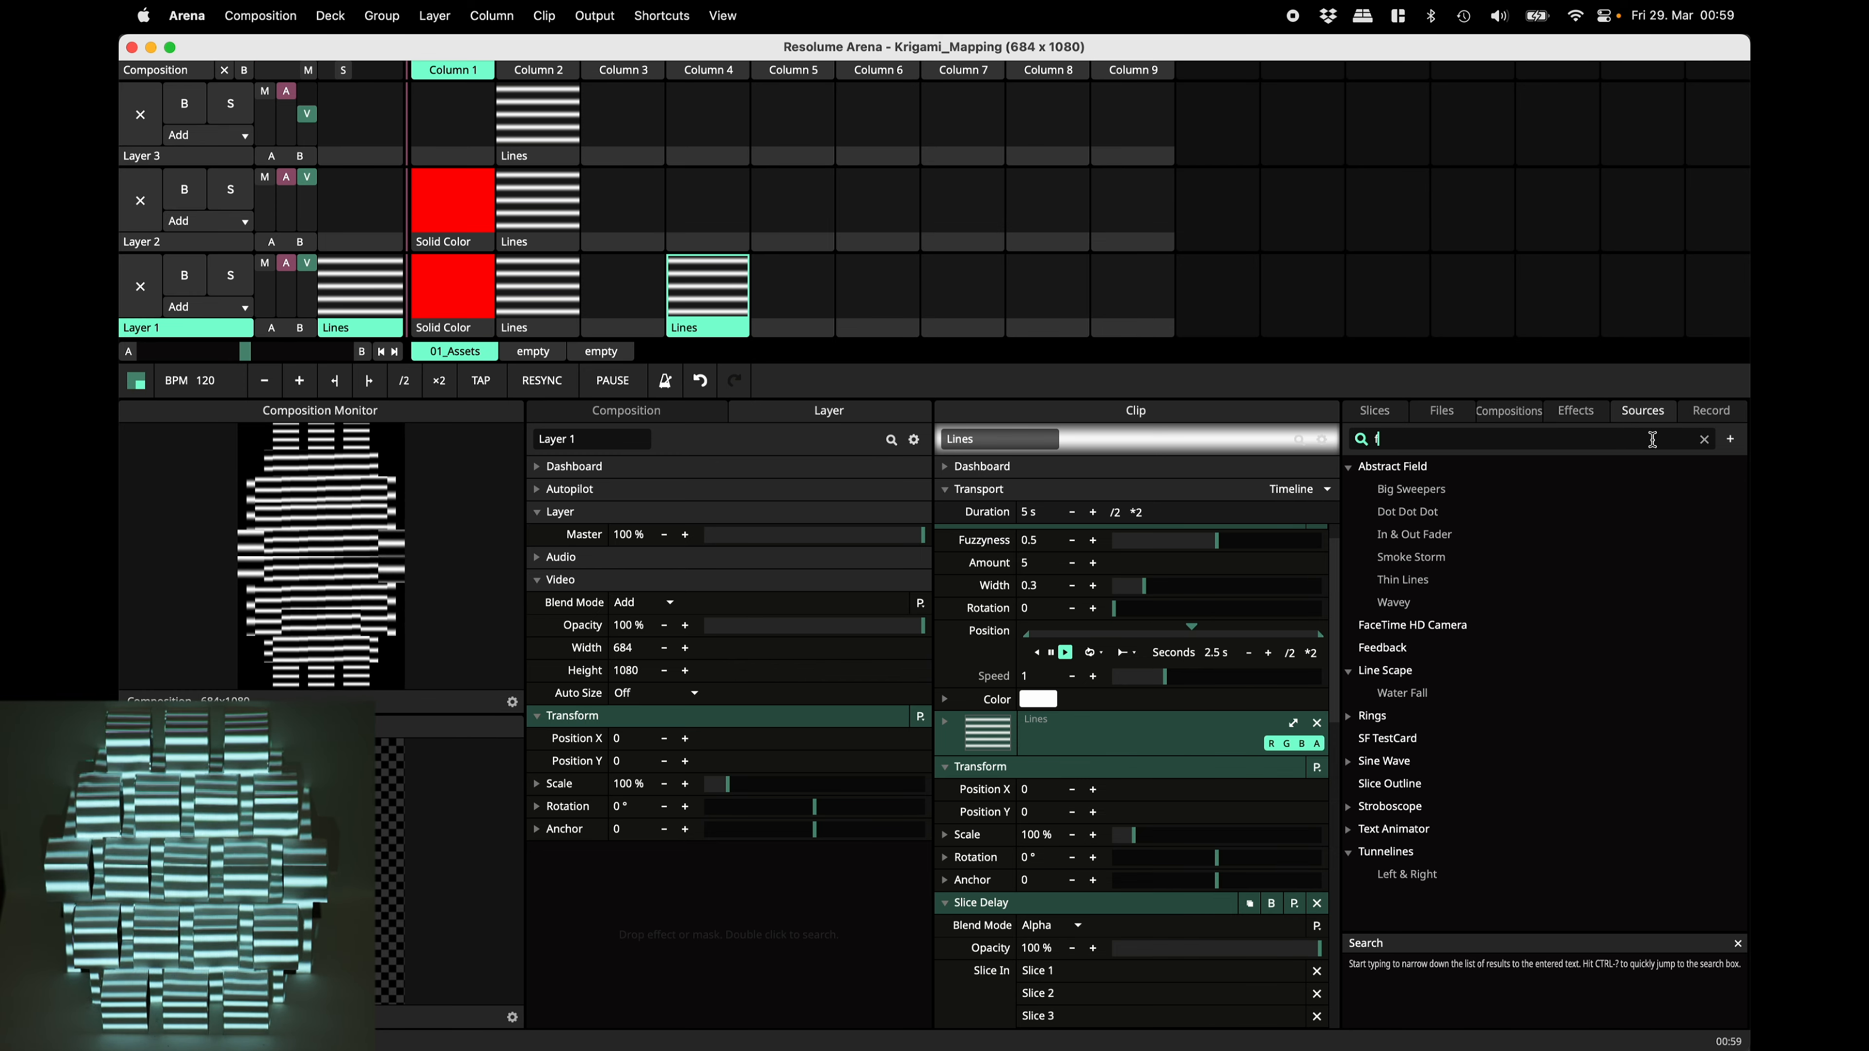
text(ace)
drag(1408, 470, 788, 290)
click(794, 290)
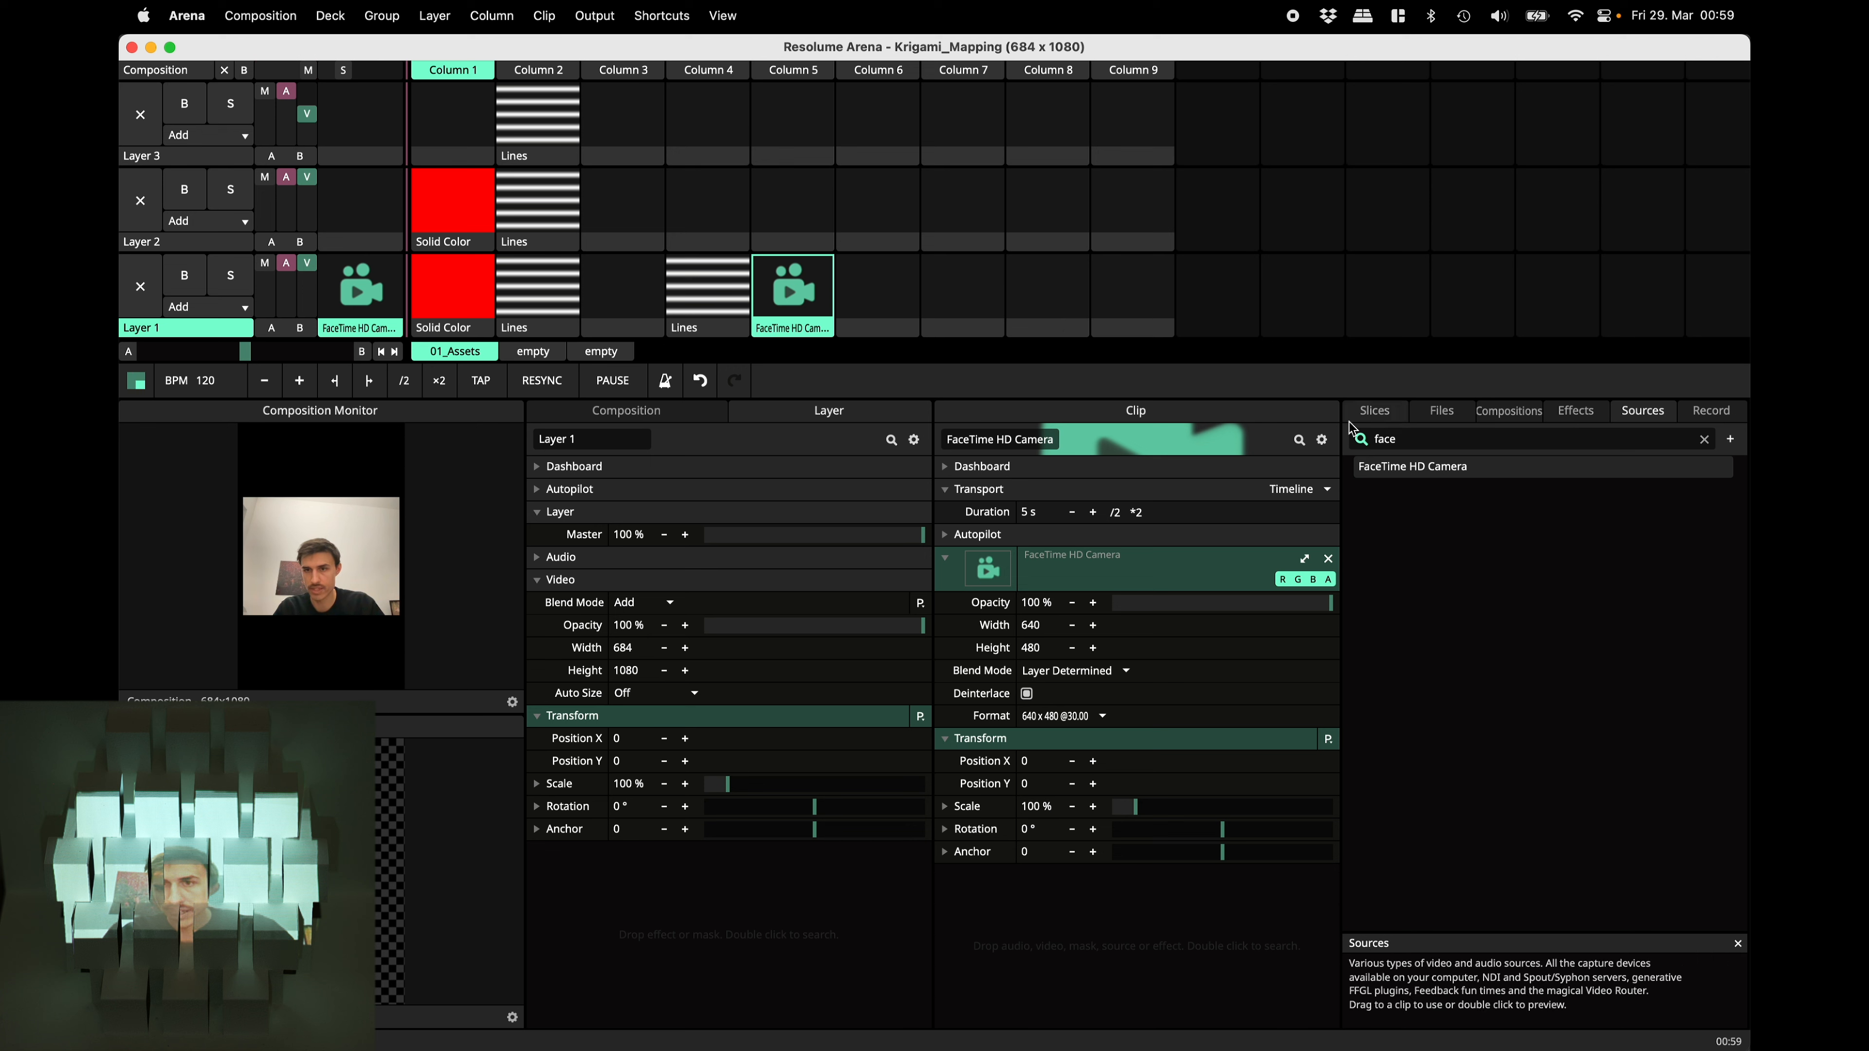
Copy the Slice Delay effect from the Column 4 Lines clip to the FaceTime HD Camera clip and trigger the camera.
click(1576, 410)
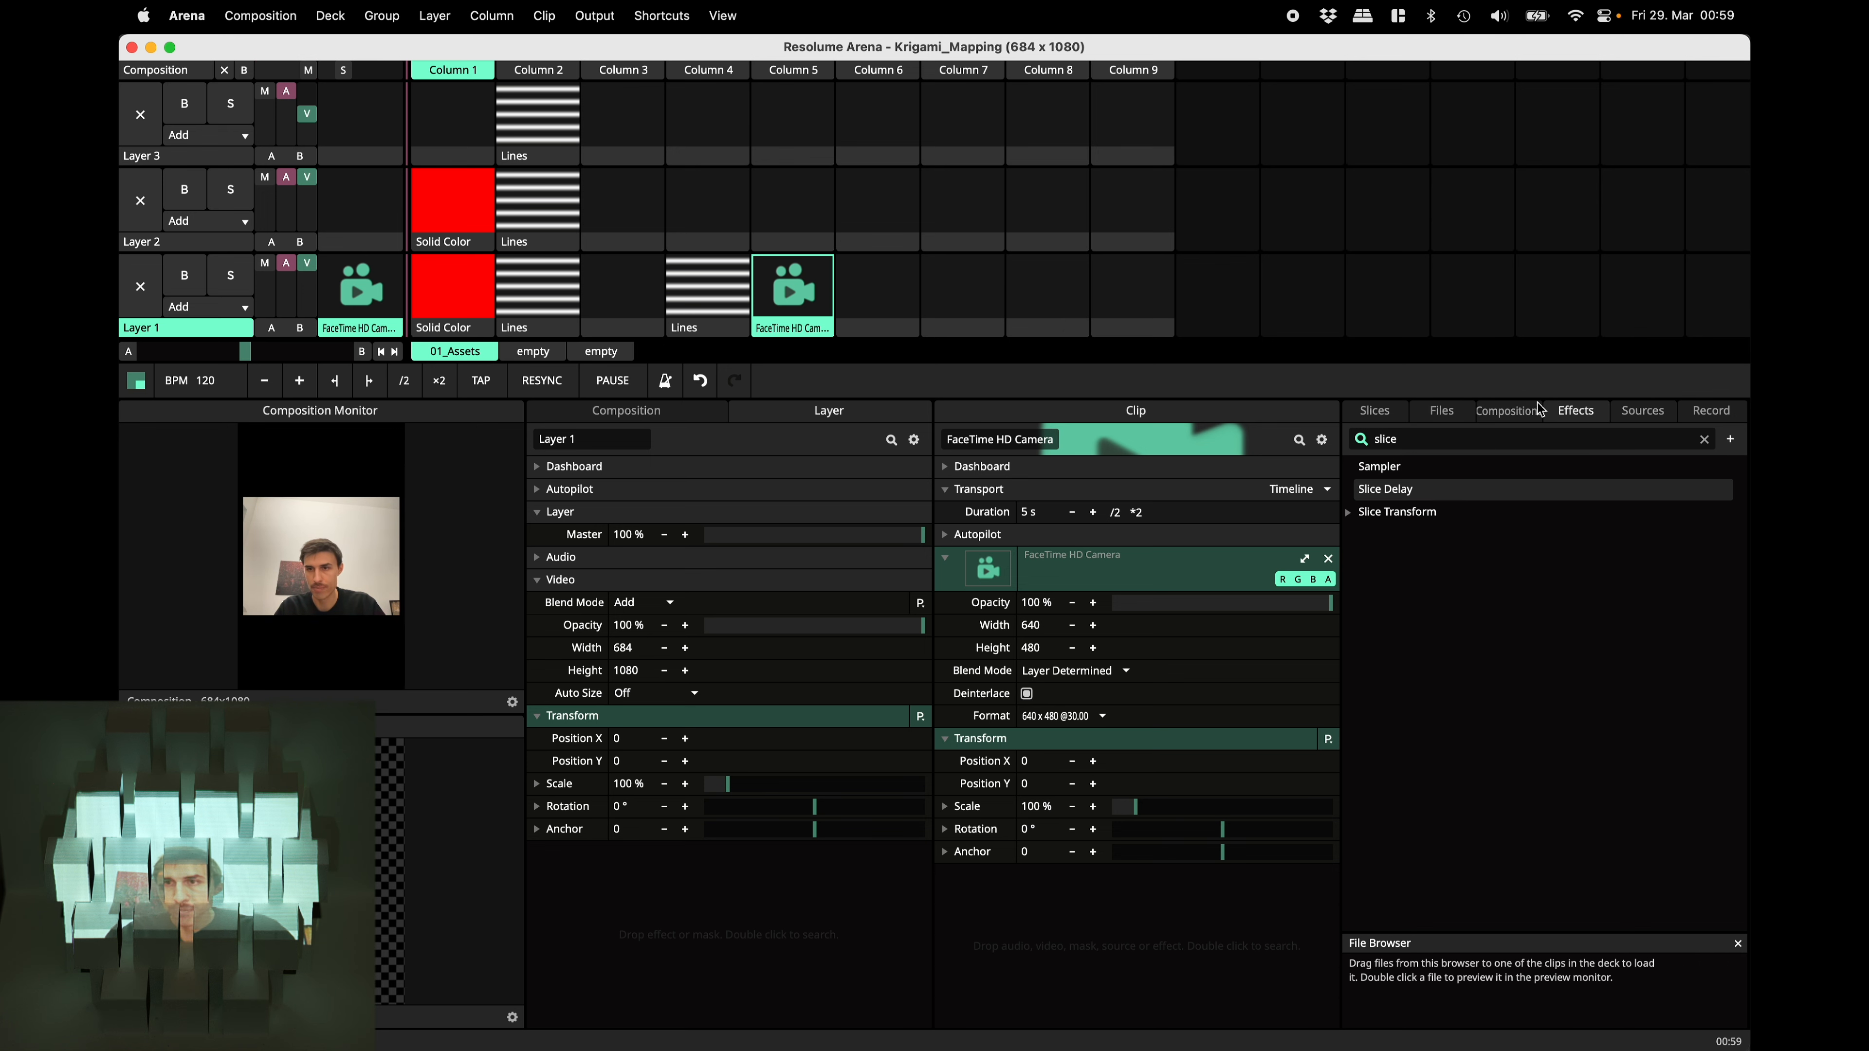
drag(1390, 489, 1242, 645)
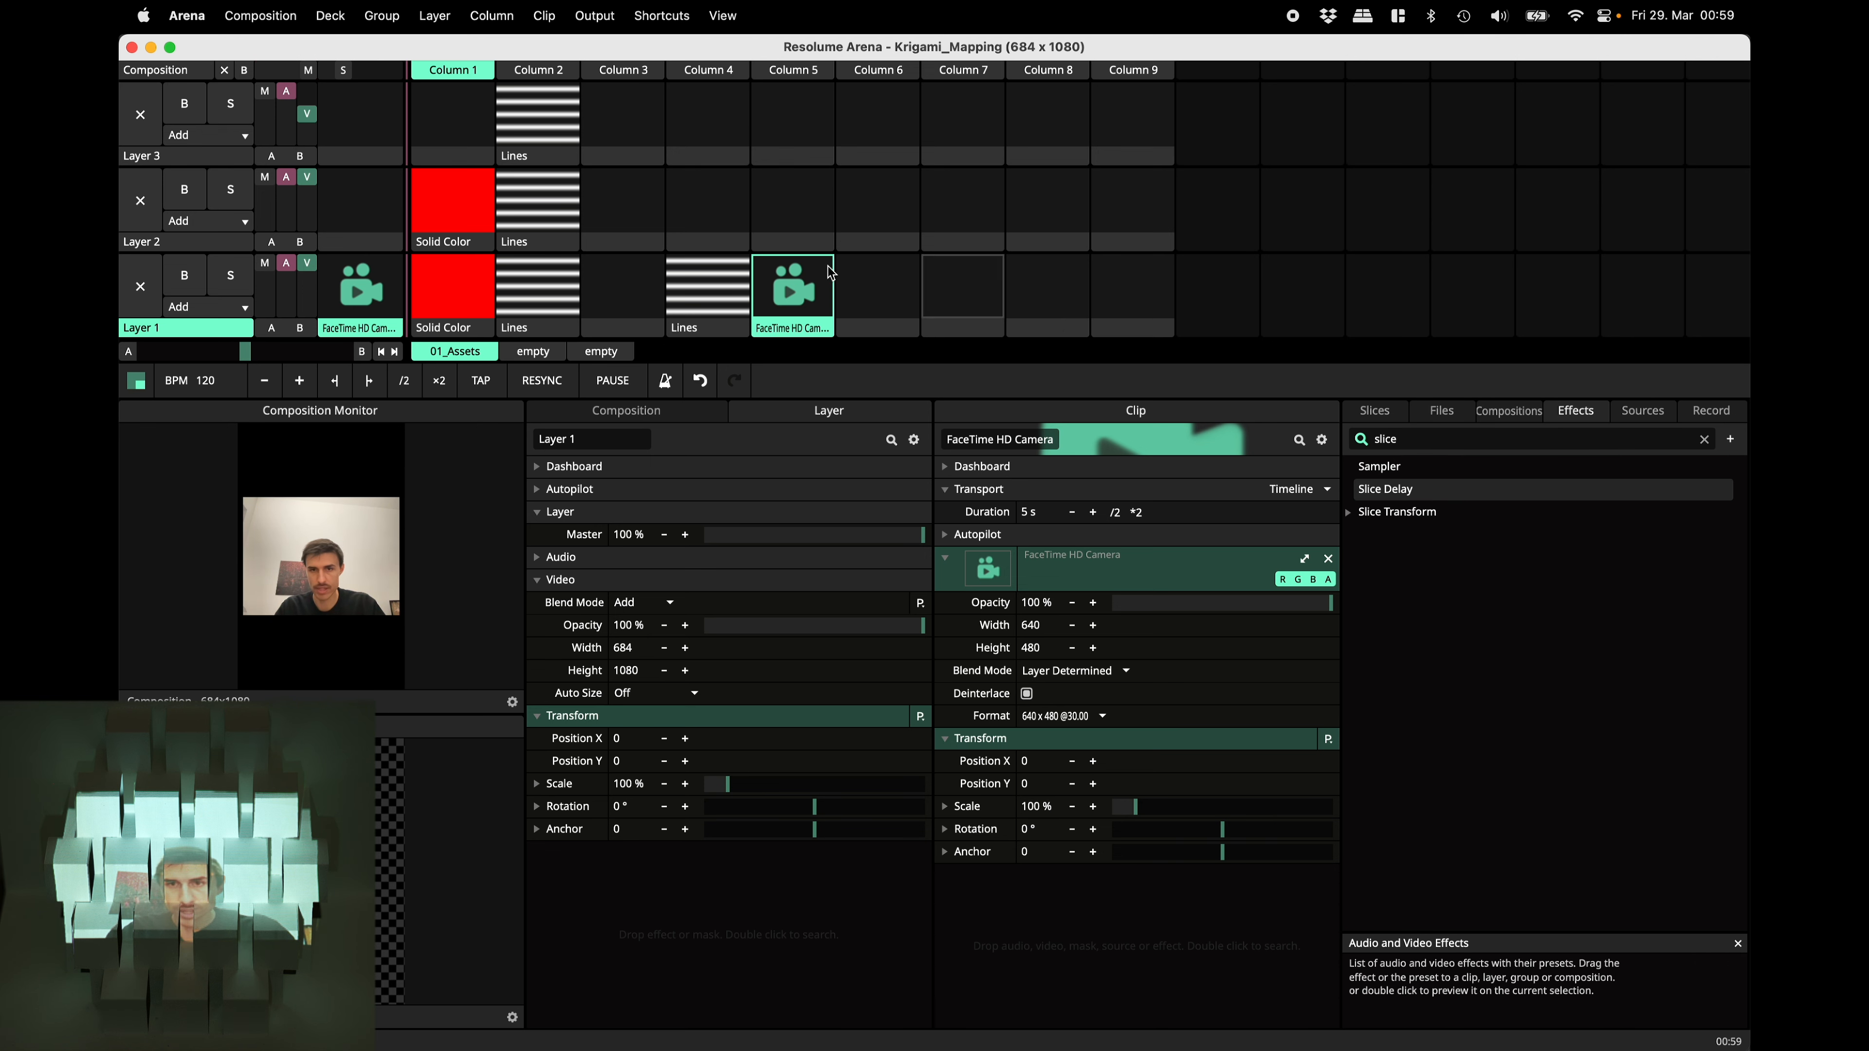
click(705, 299)
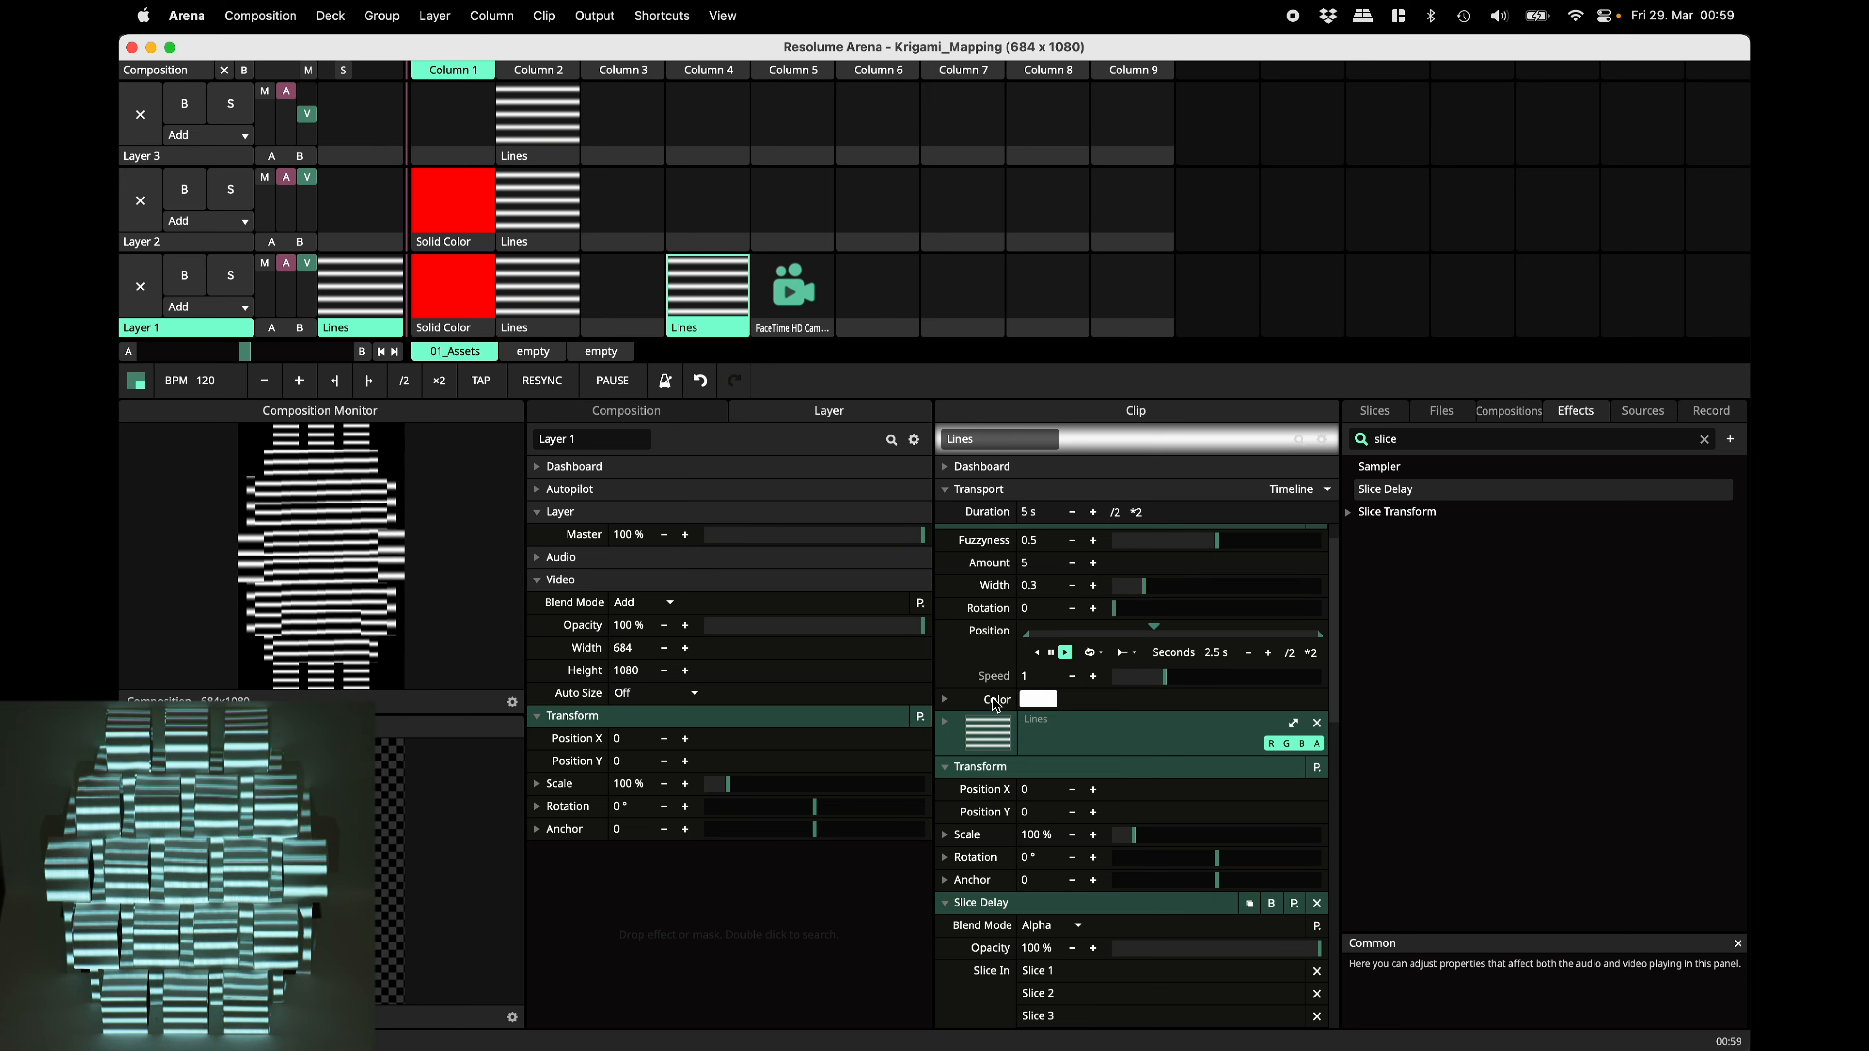
drag(994, 911, 797, 289)
click(795, 283)
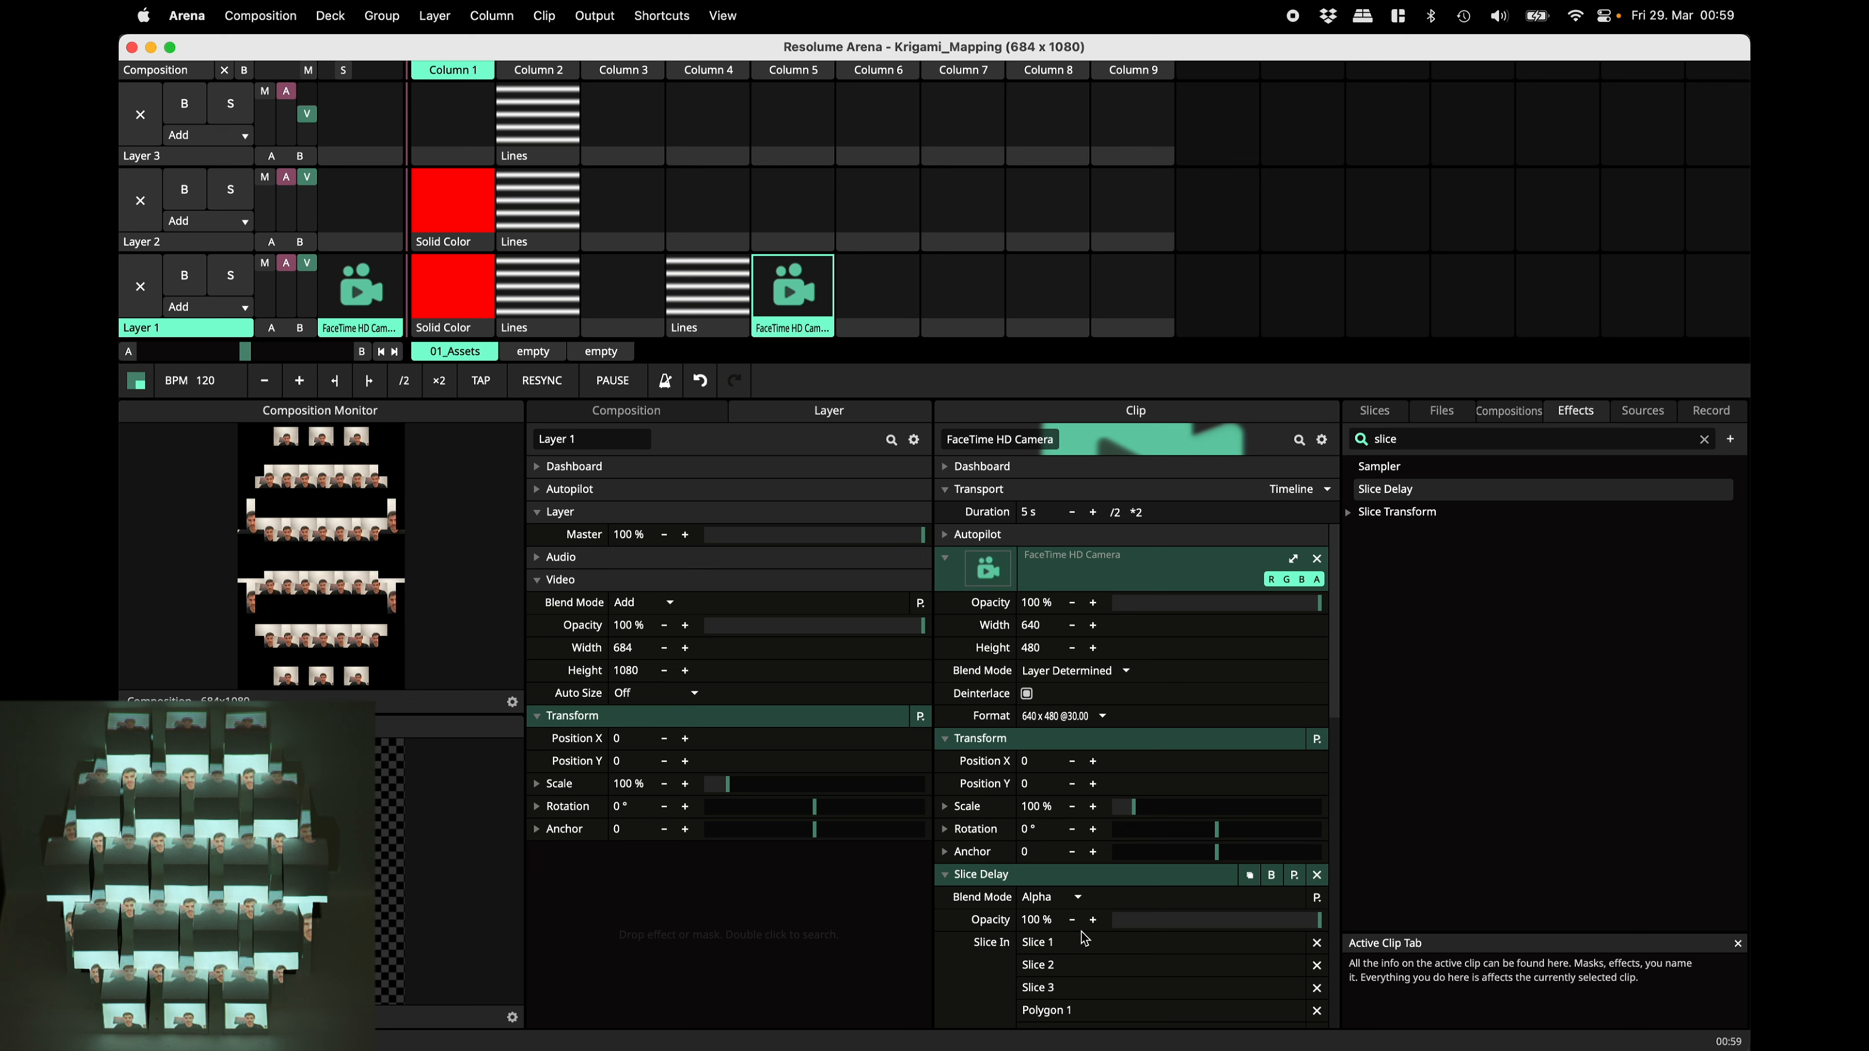
Try Fit and Stretch scaling in the camera clip's Slice Delay, and set Scaling to None.
scroll(1076, 906, down, 10)
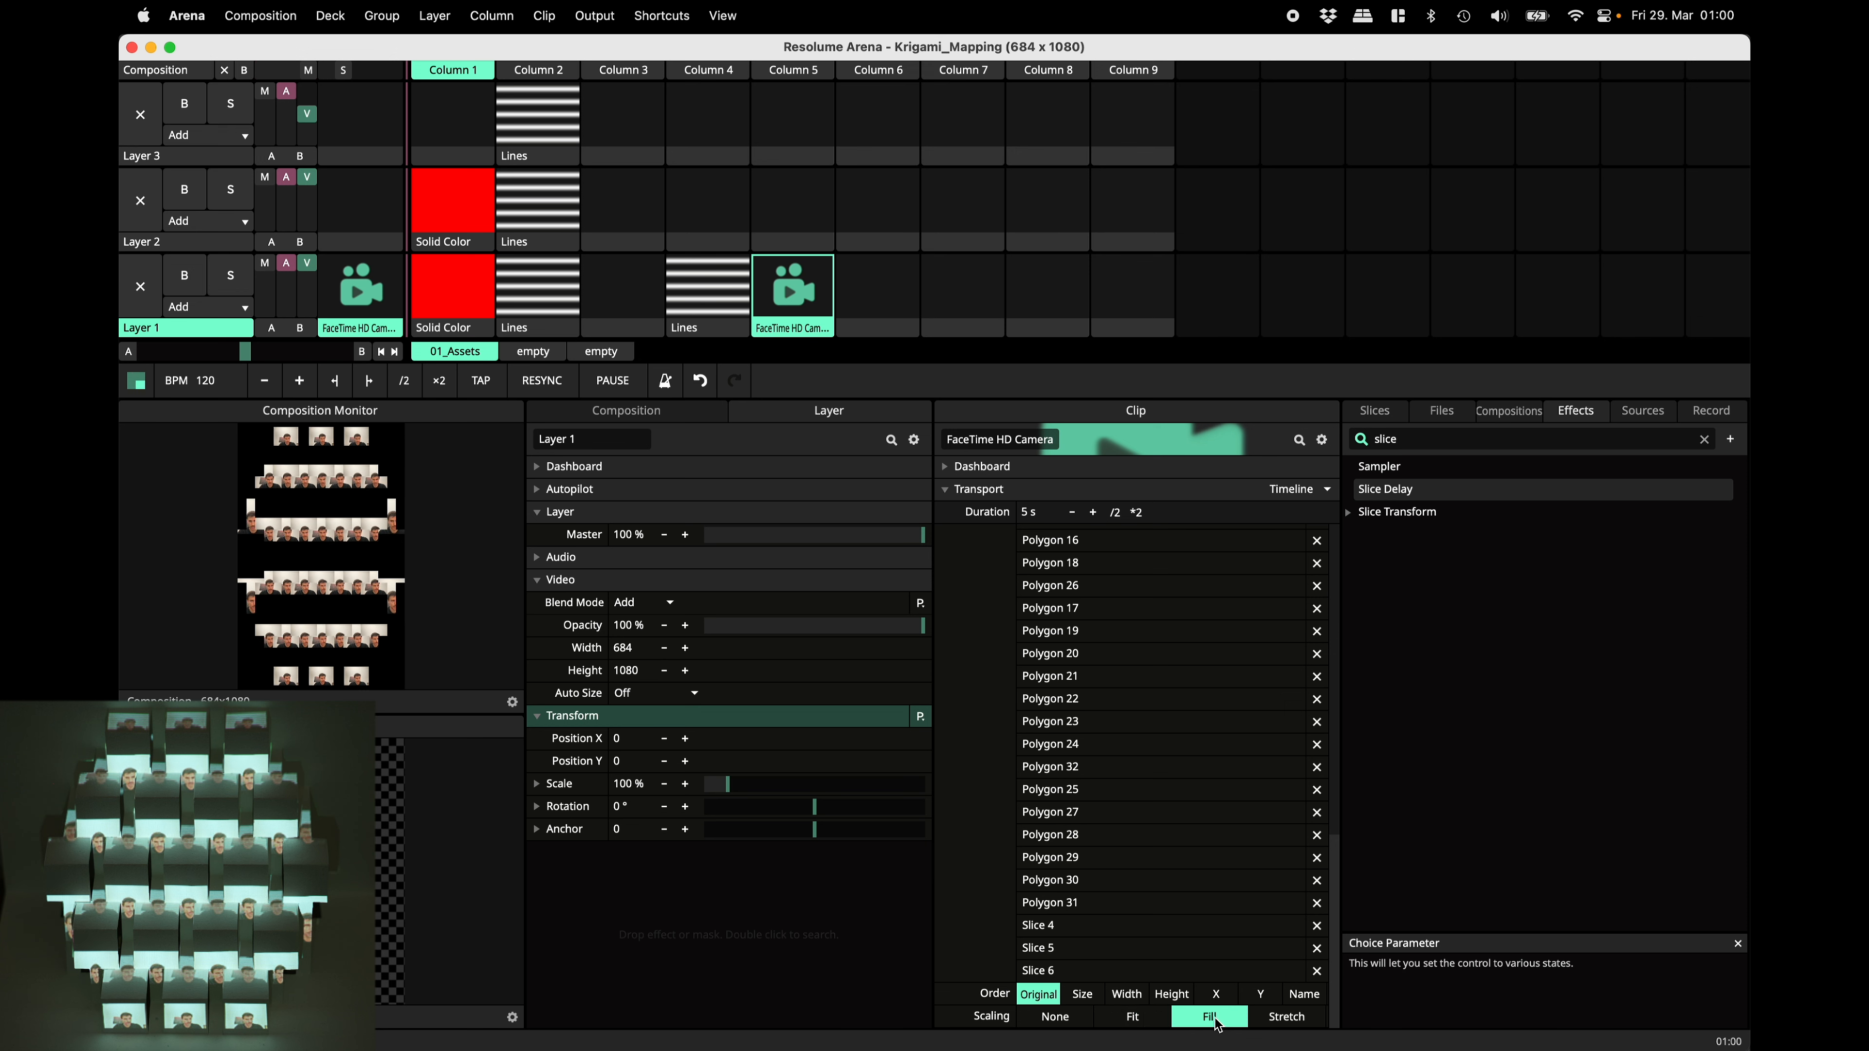
click(1131, 1017)
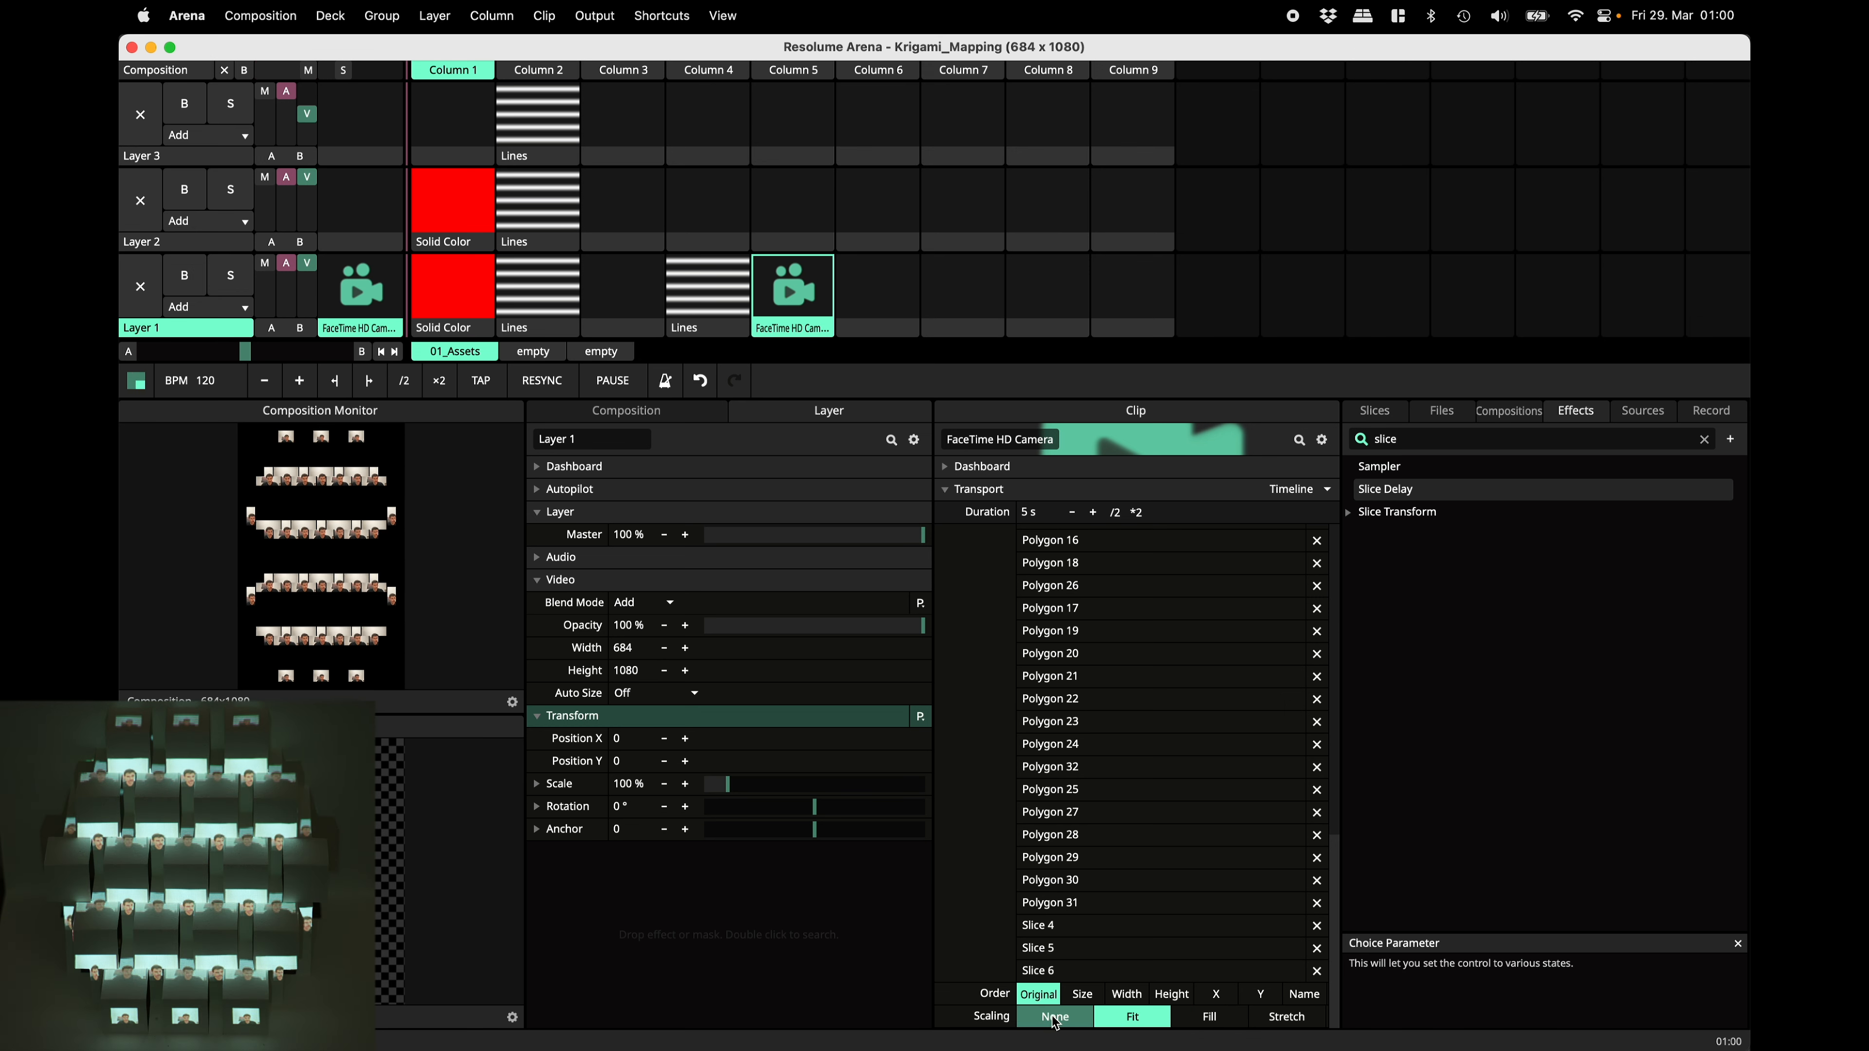
click(1284, 1022)
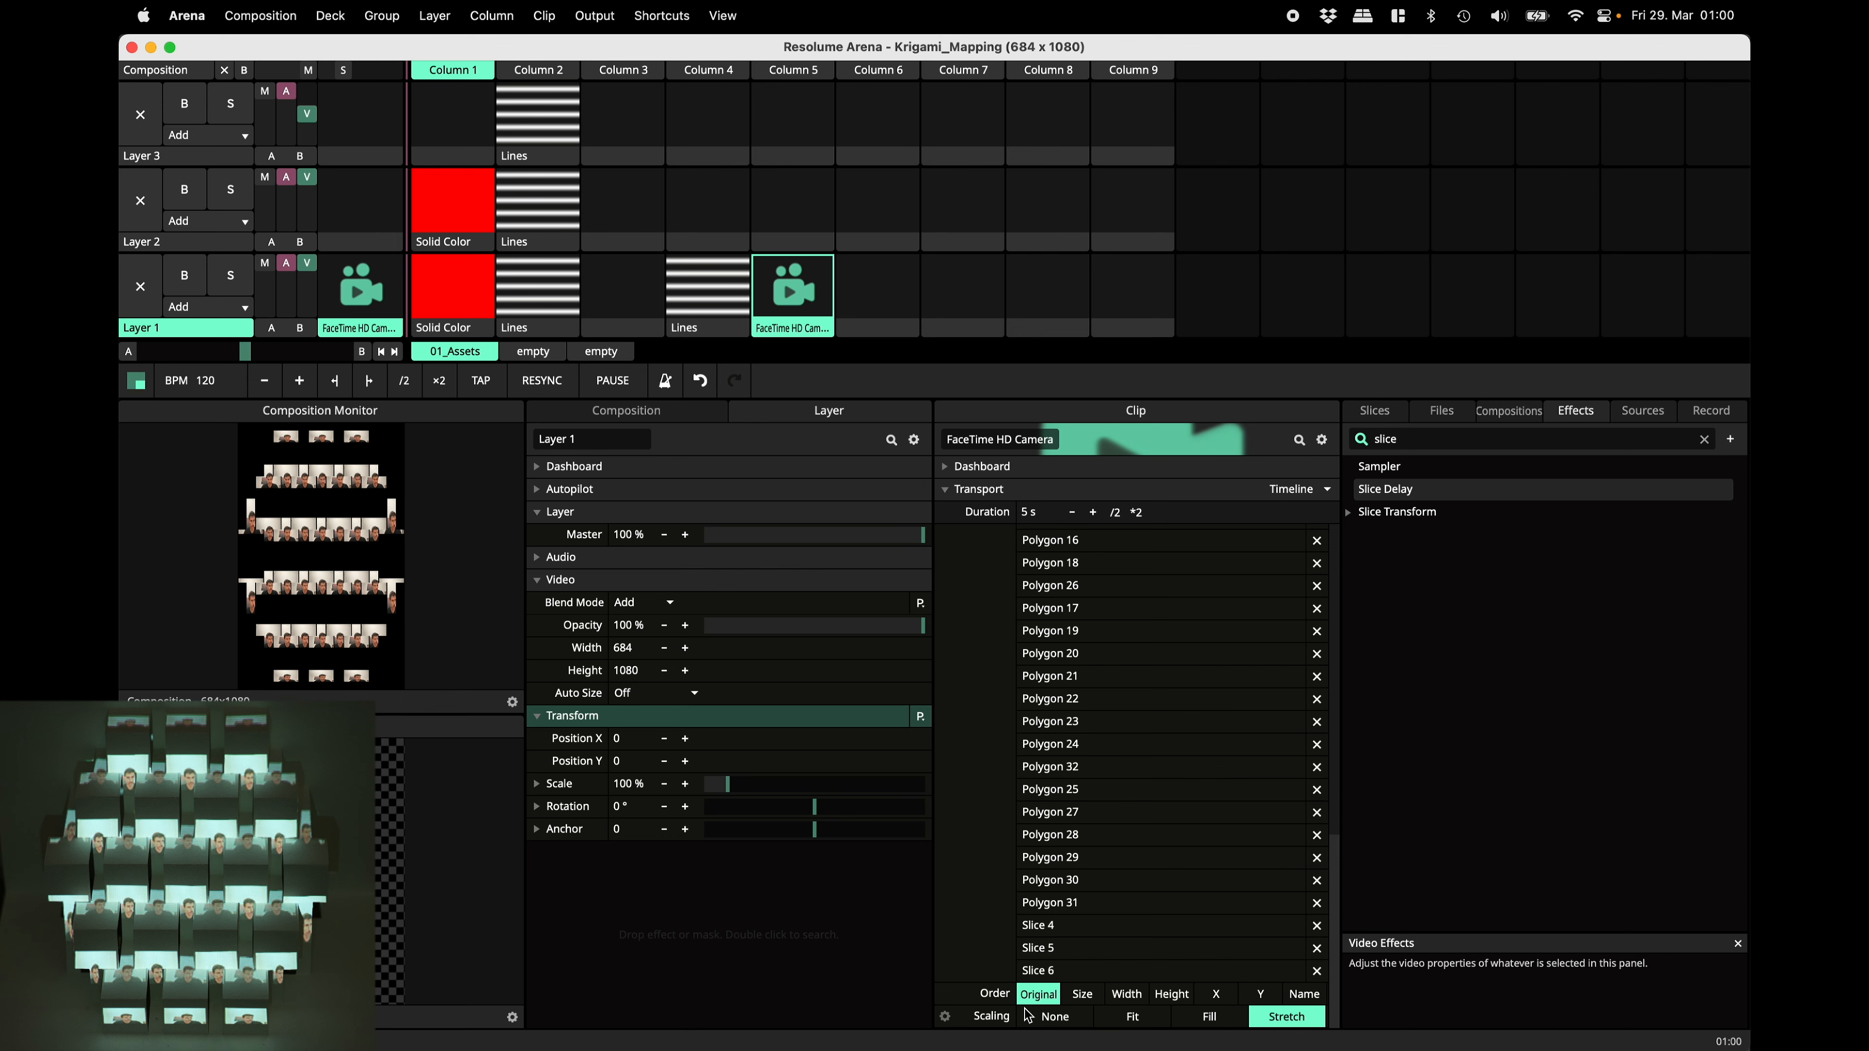
click(1048, 1016)
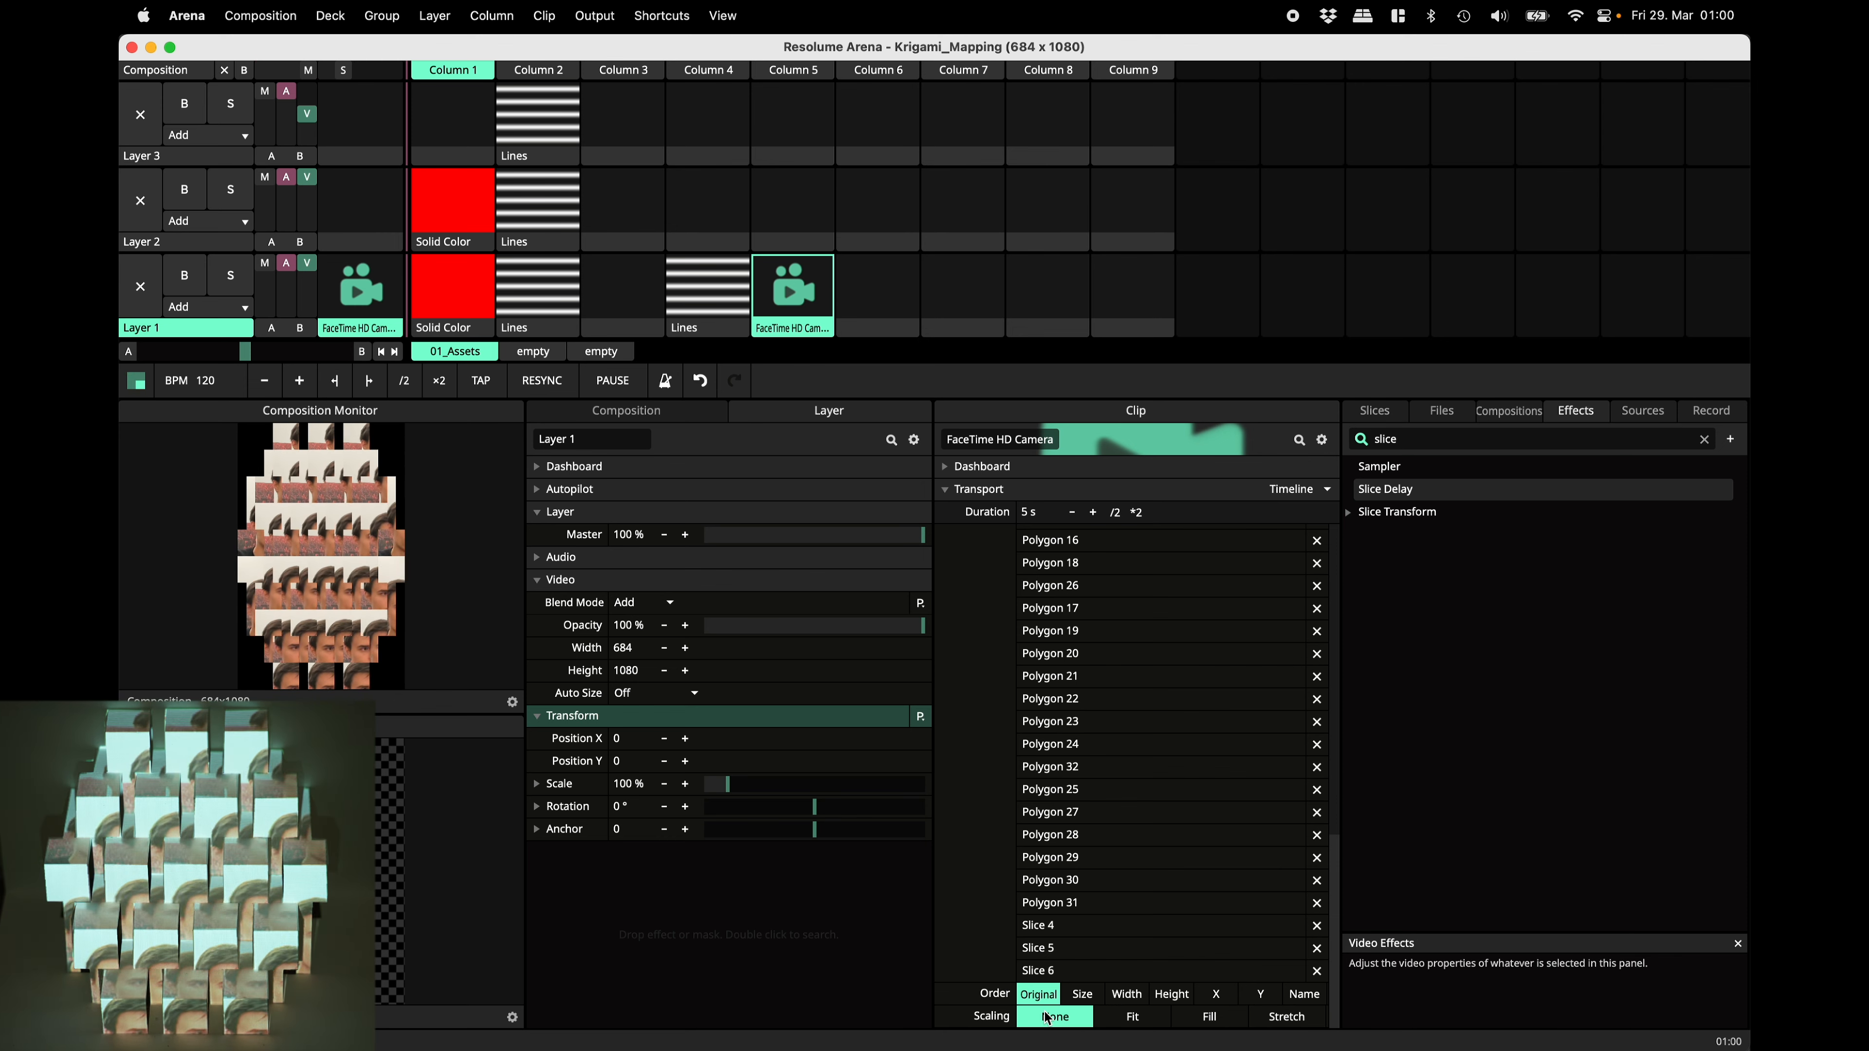
click(1083, 995)
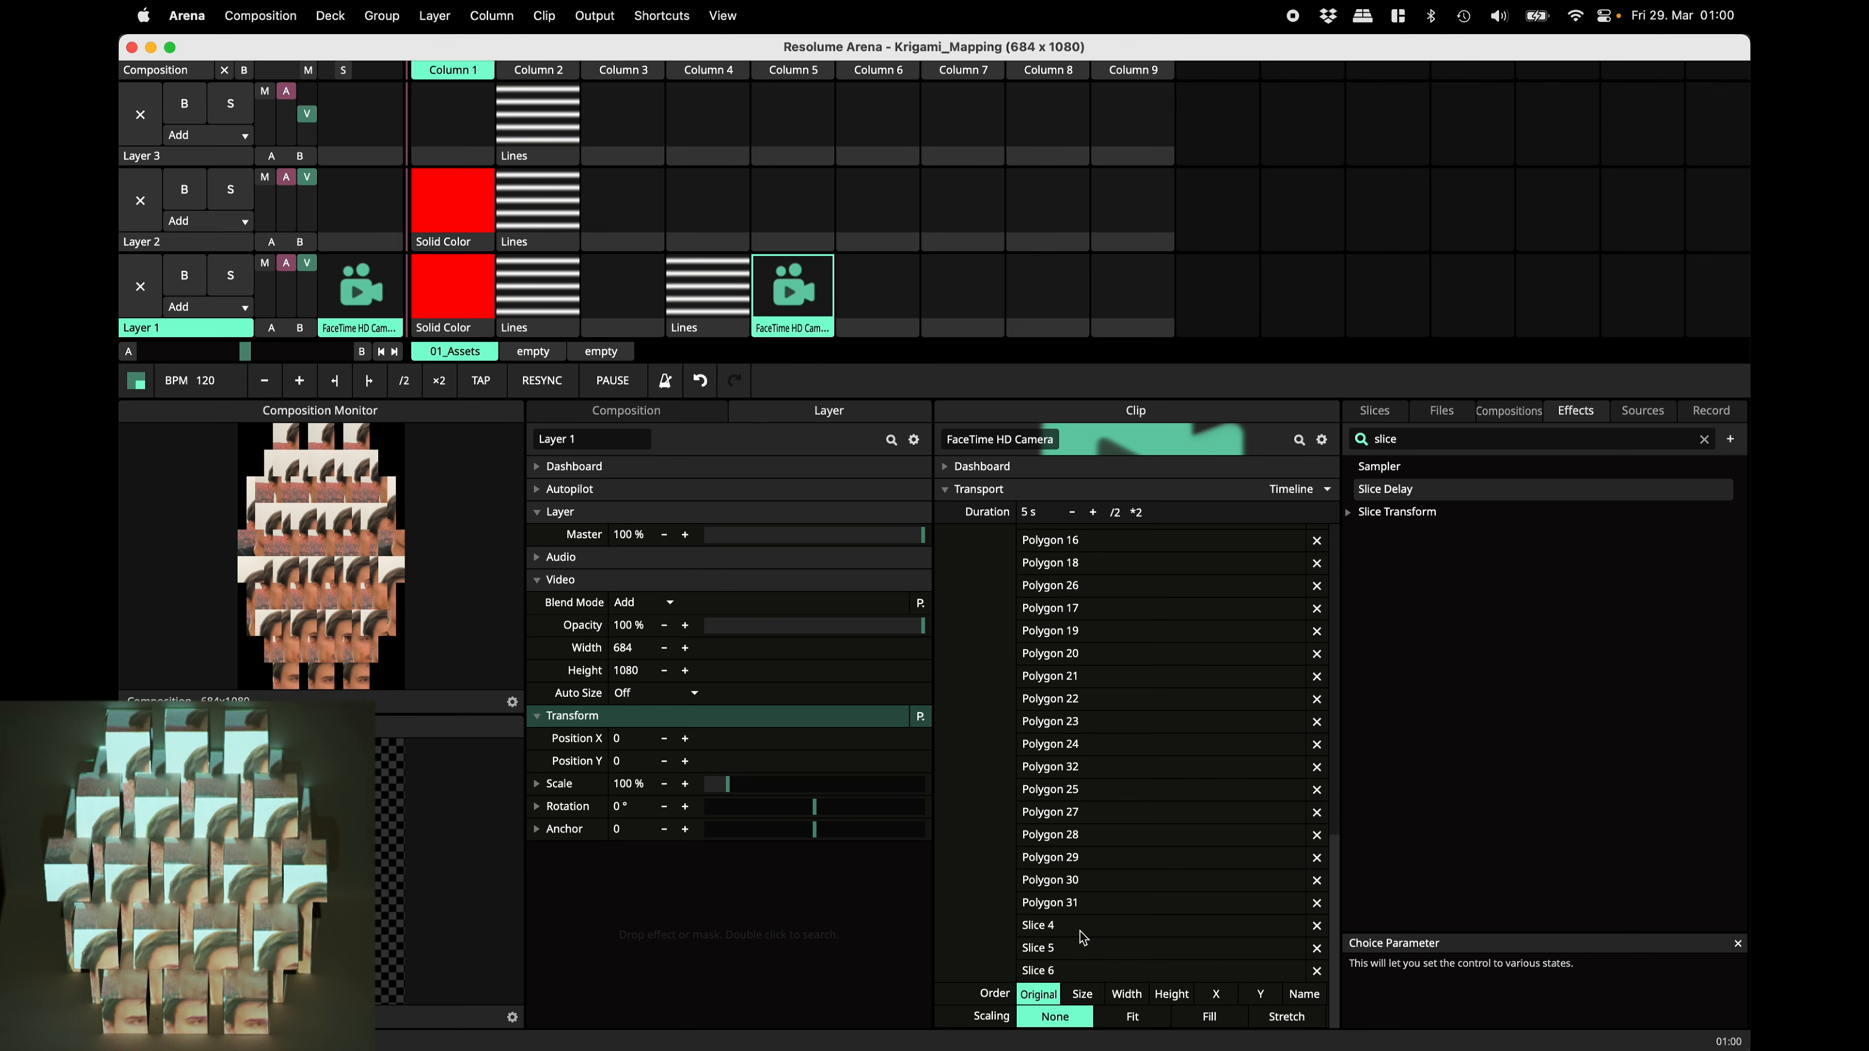
Set the Transform Scale of the FaceTime HD Camera clip to 87.32 %.
scroll(1092, 884, up, 10)
scroll(1098, 639, up, 5)
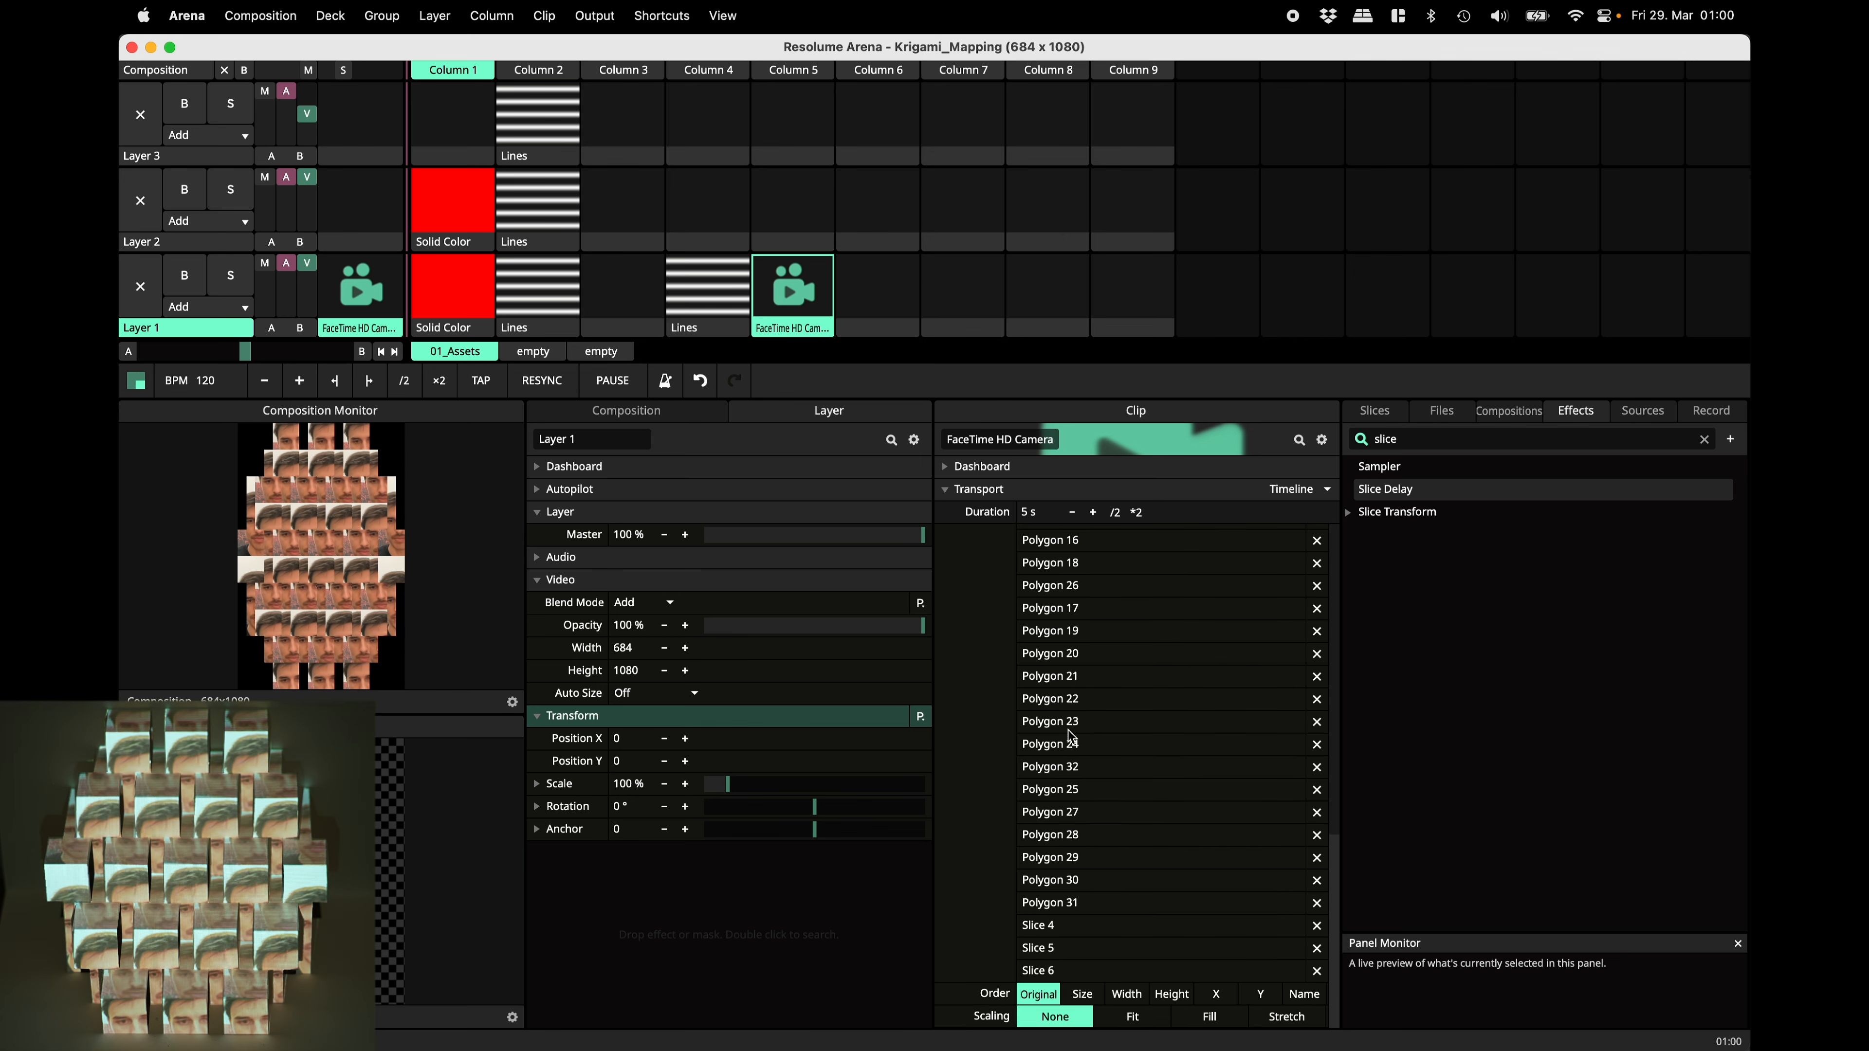
drag(1137, 810, 1136, 813)
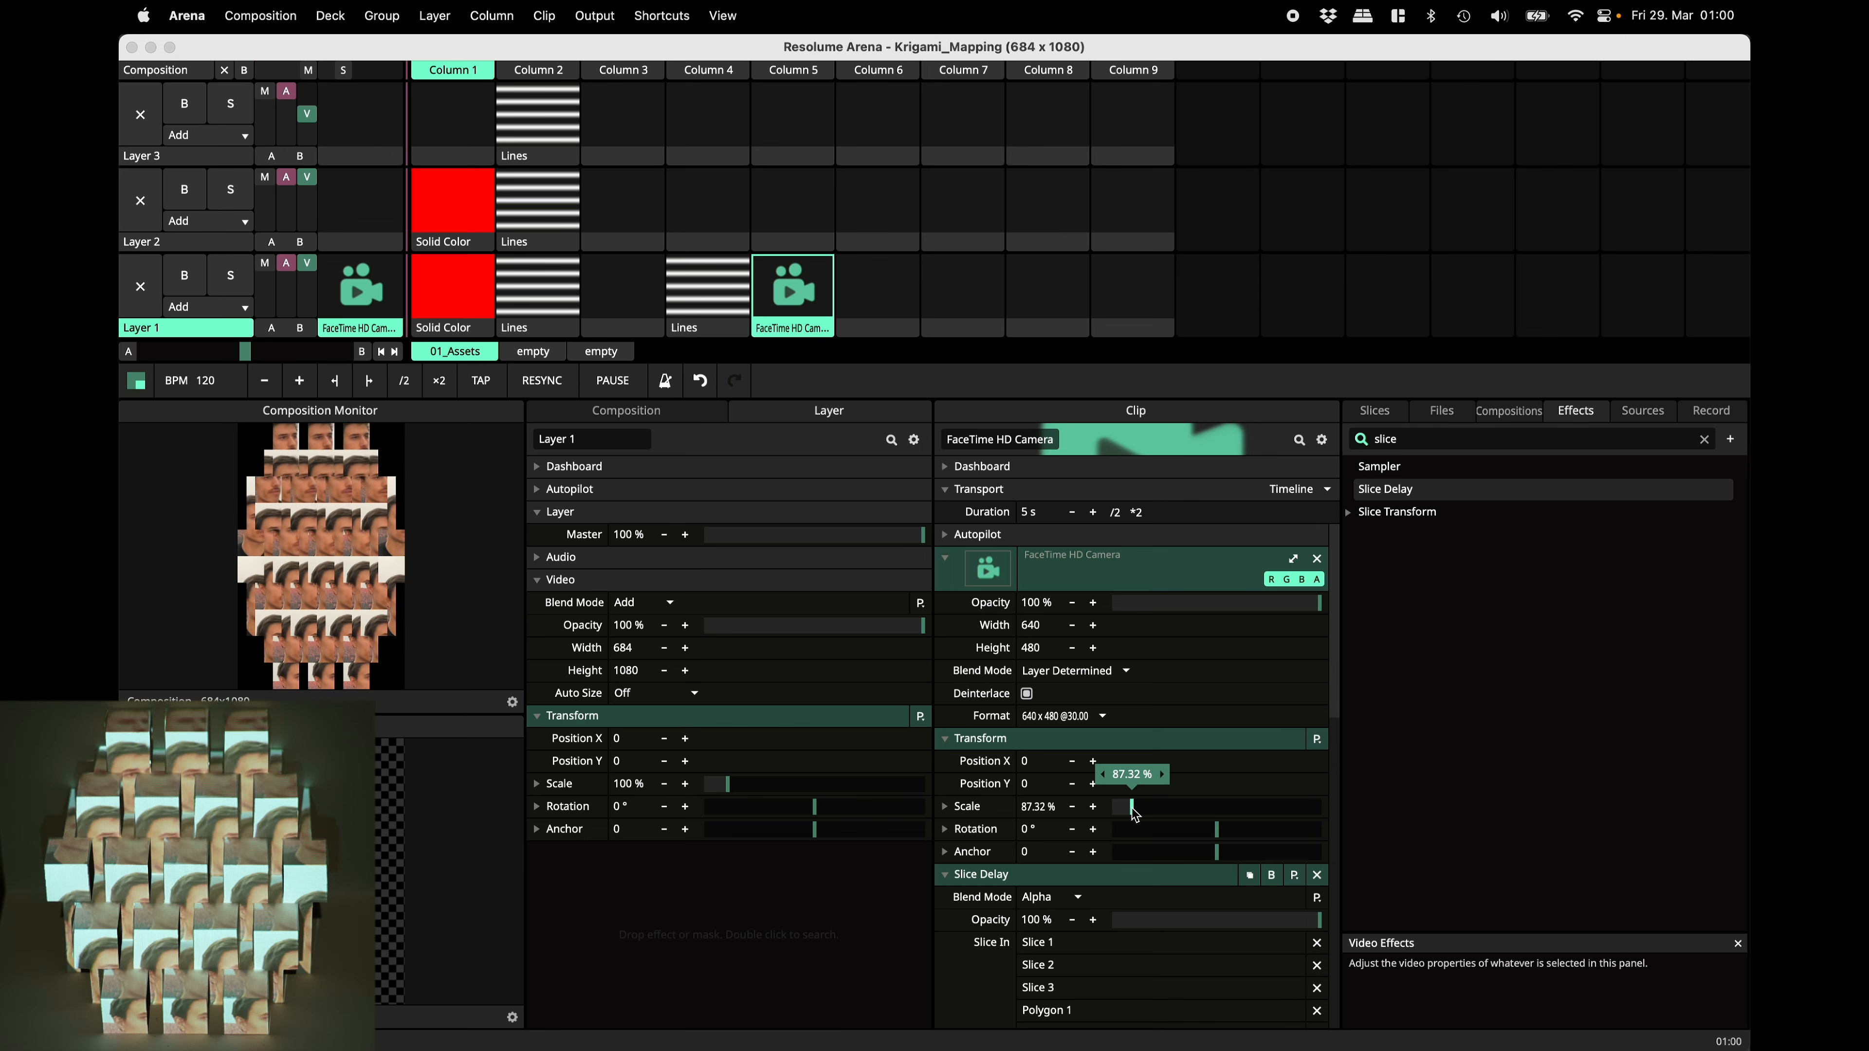
drag(1135, 813, 1135, 813)
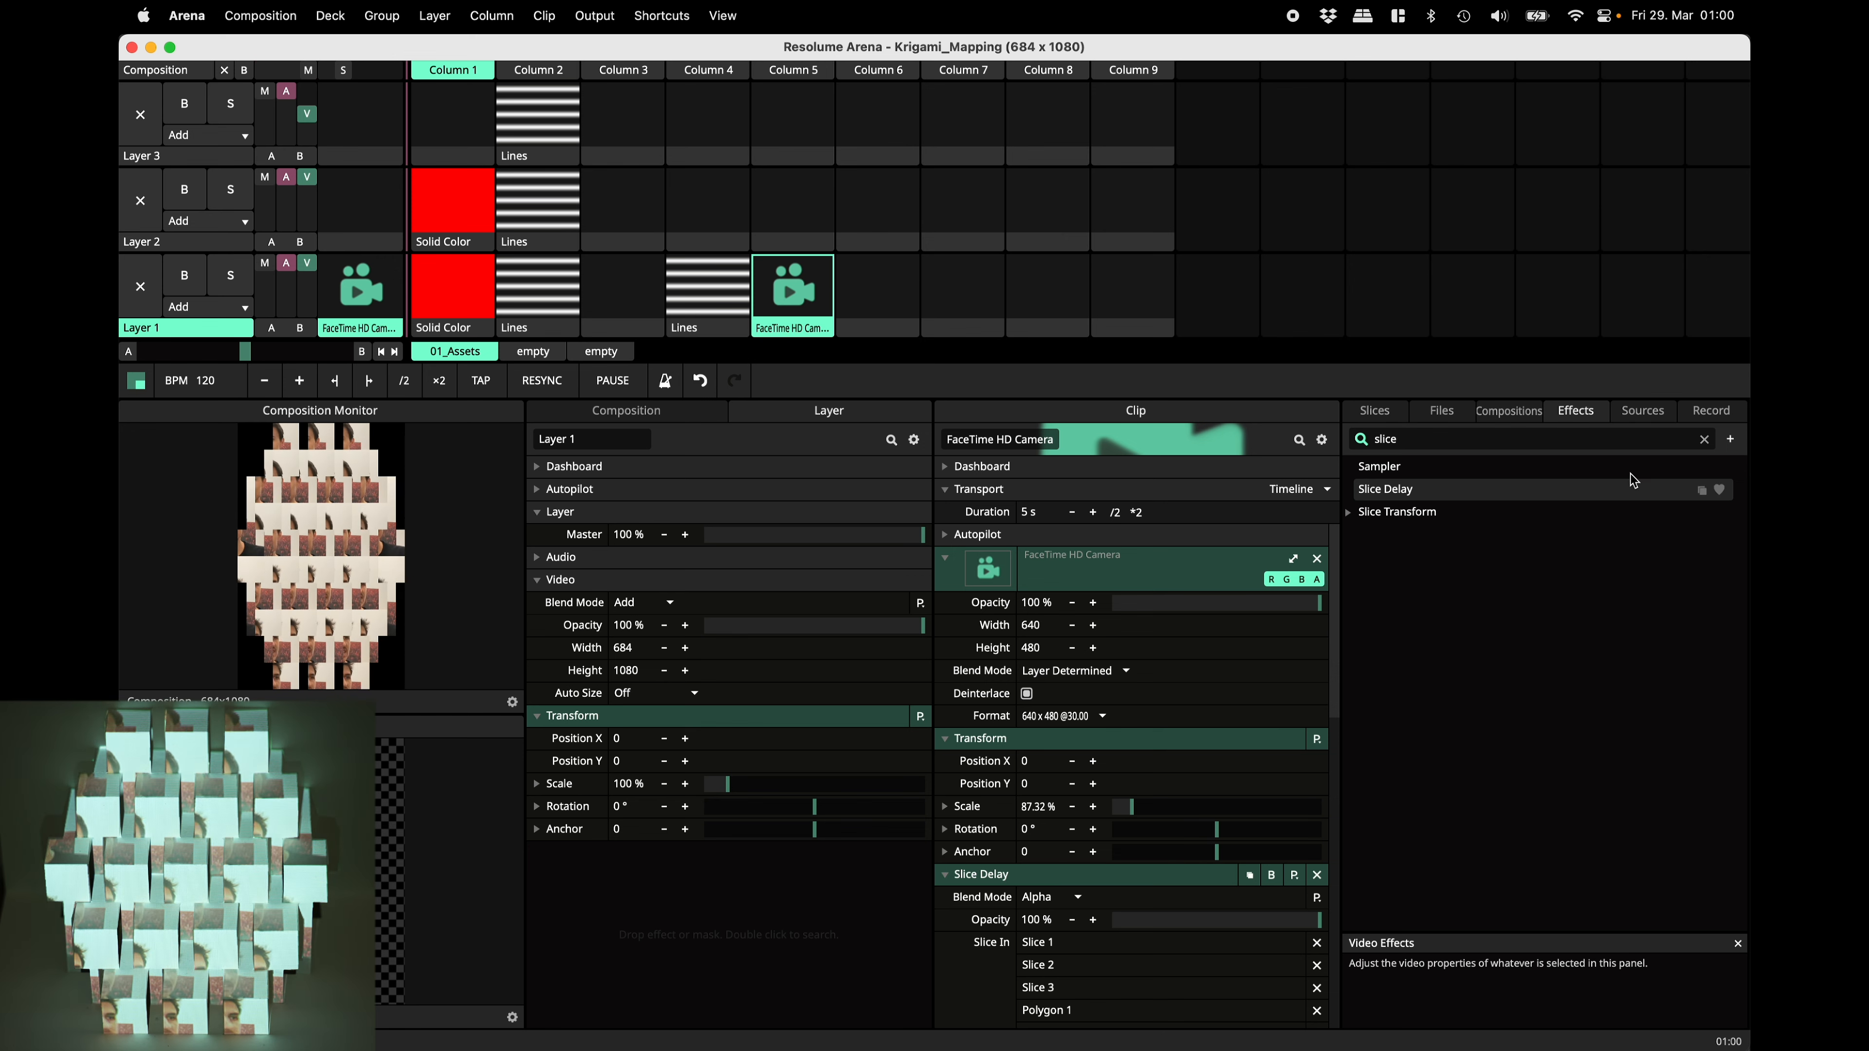
Search the effects for "edg" and apply Edge Detection to the FaceTime HD Camera clip.
key(BackSpace)
key(BackSpace)
key(BackSpace)
key(BackSpace)
key(BackSpace)
text(ed)
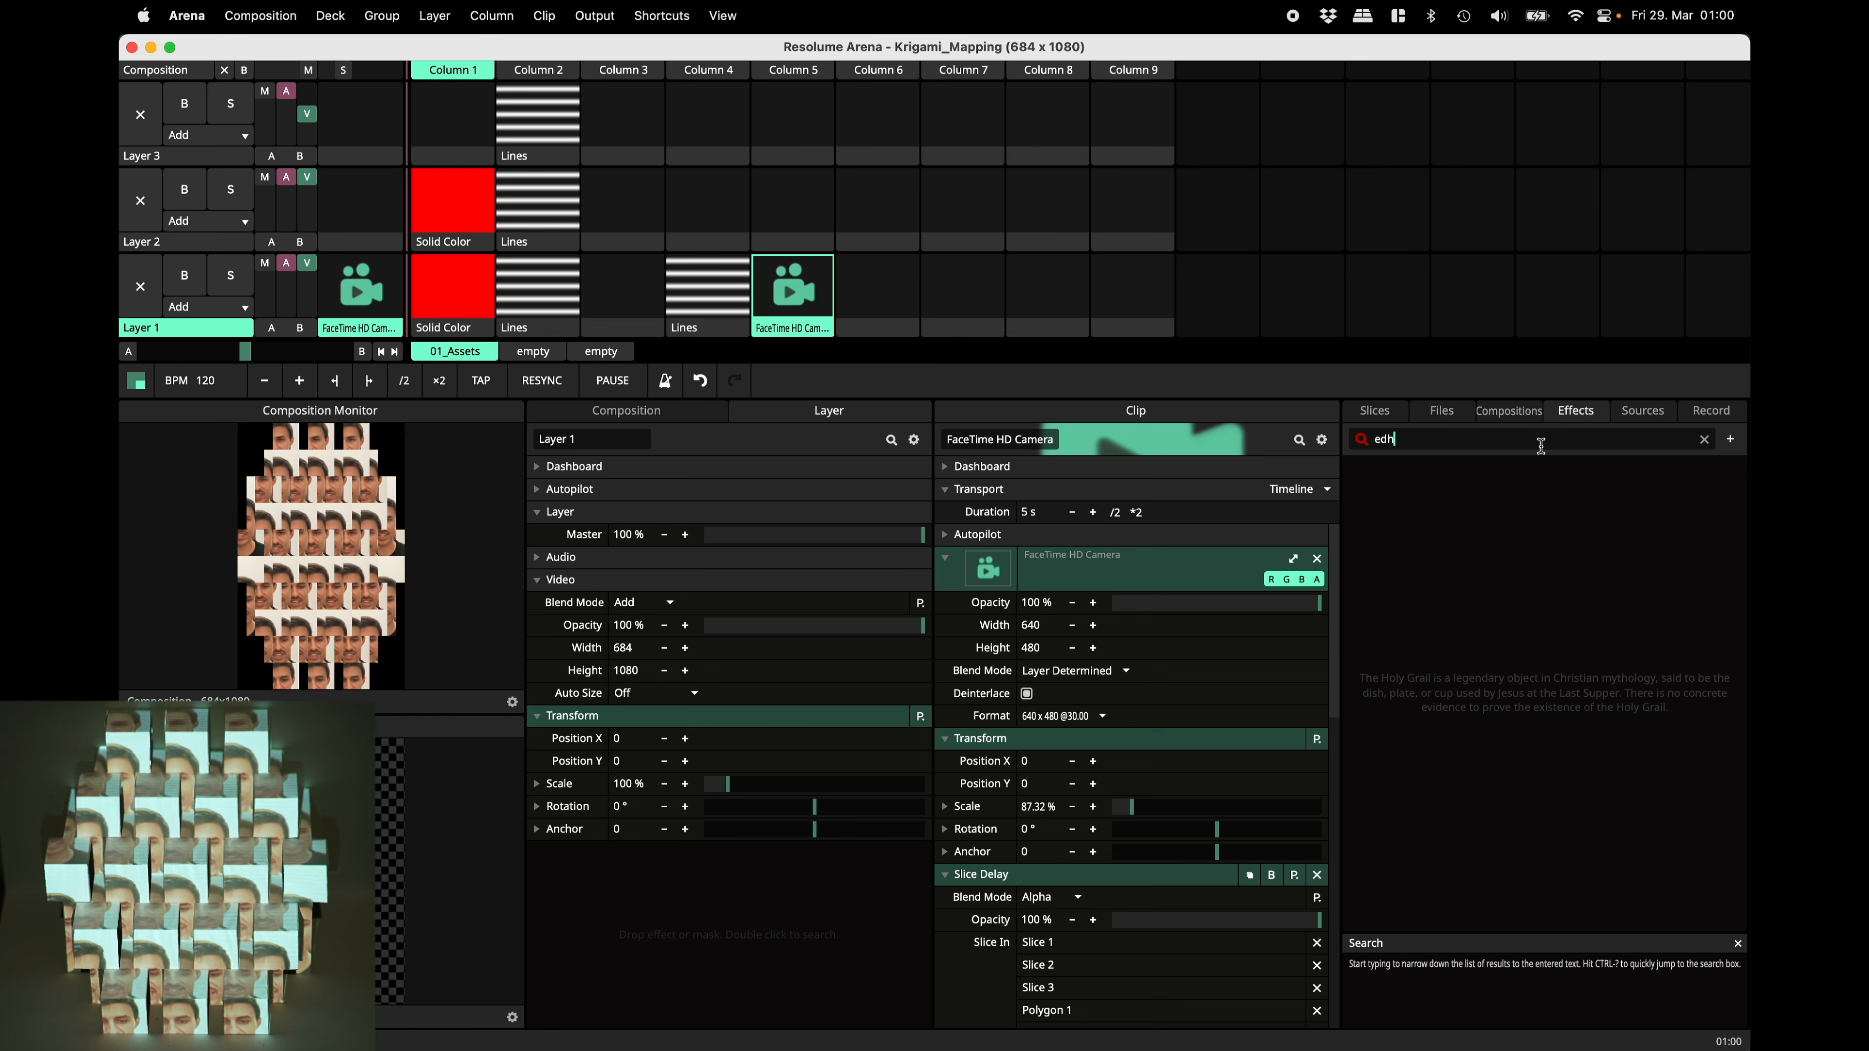
text(g)
drag(1397, 466, 812, 291)
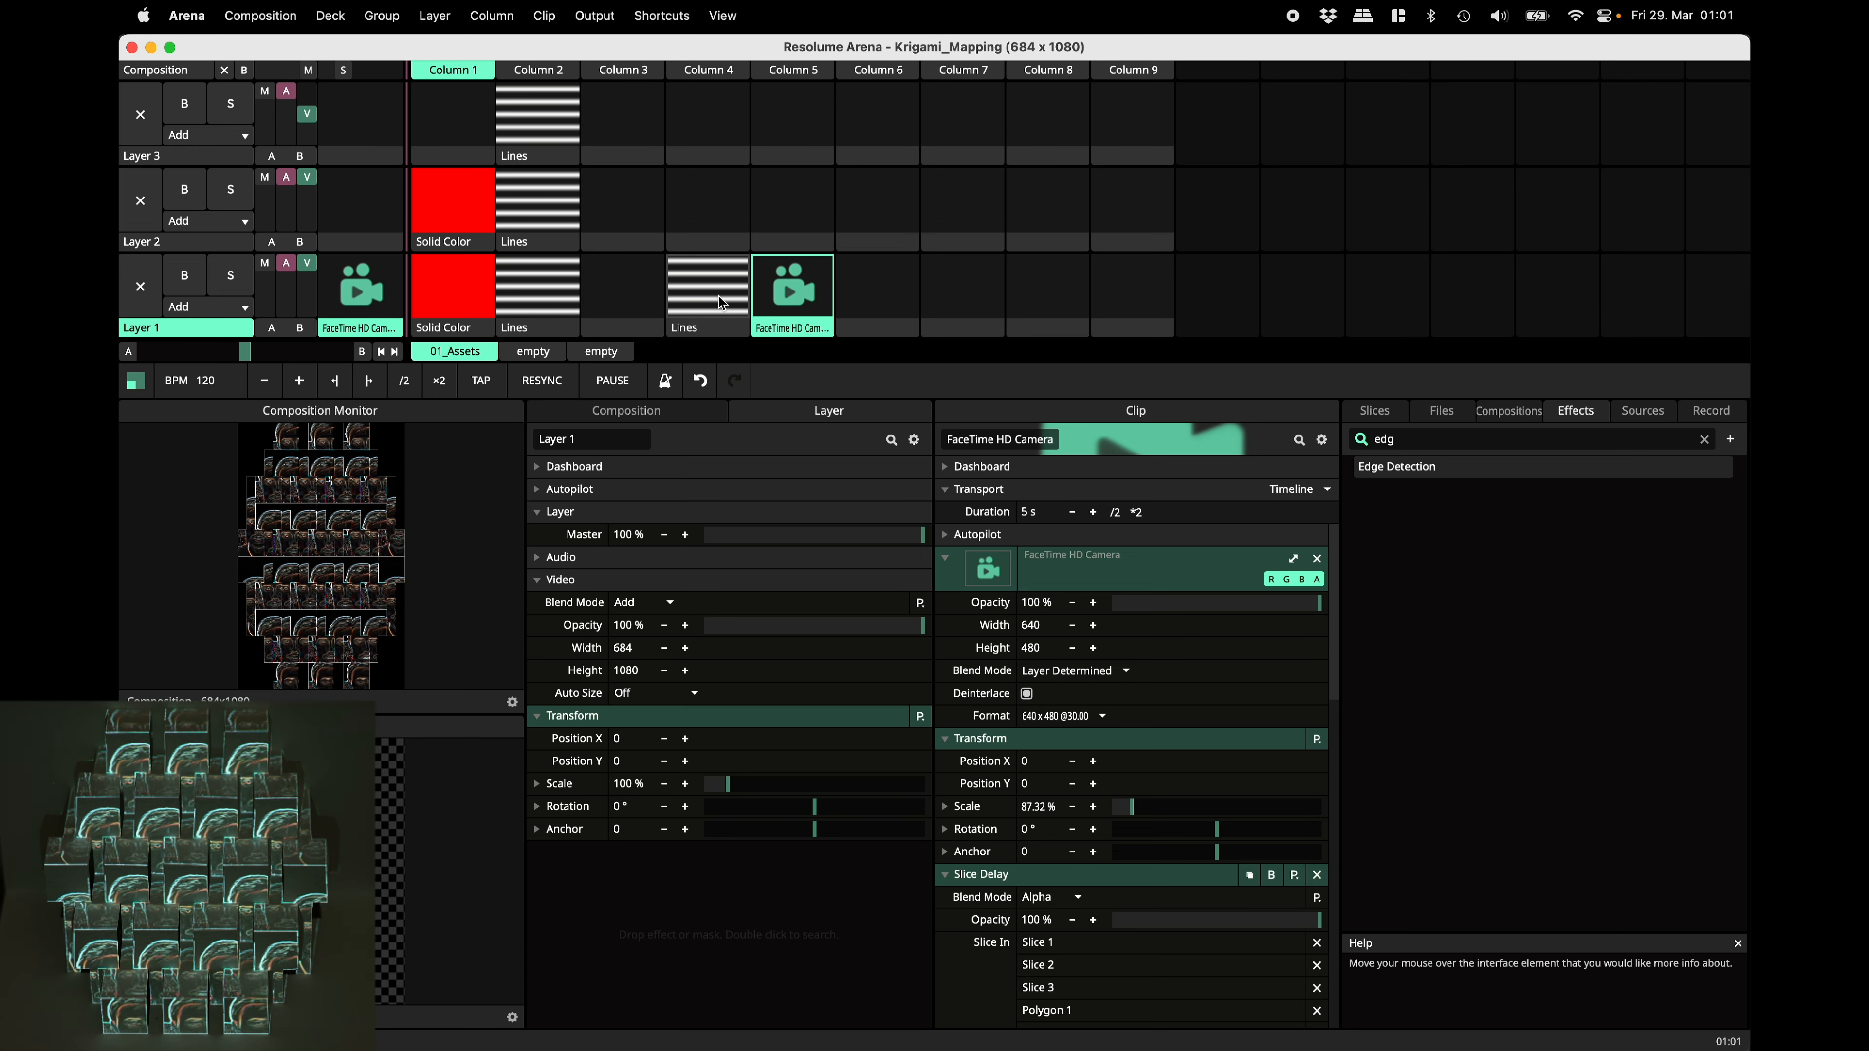
Trigger the Column 4 Lines clip and apply the Colorize effect found by searching for "color".
click(703, 288)
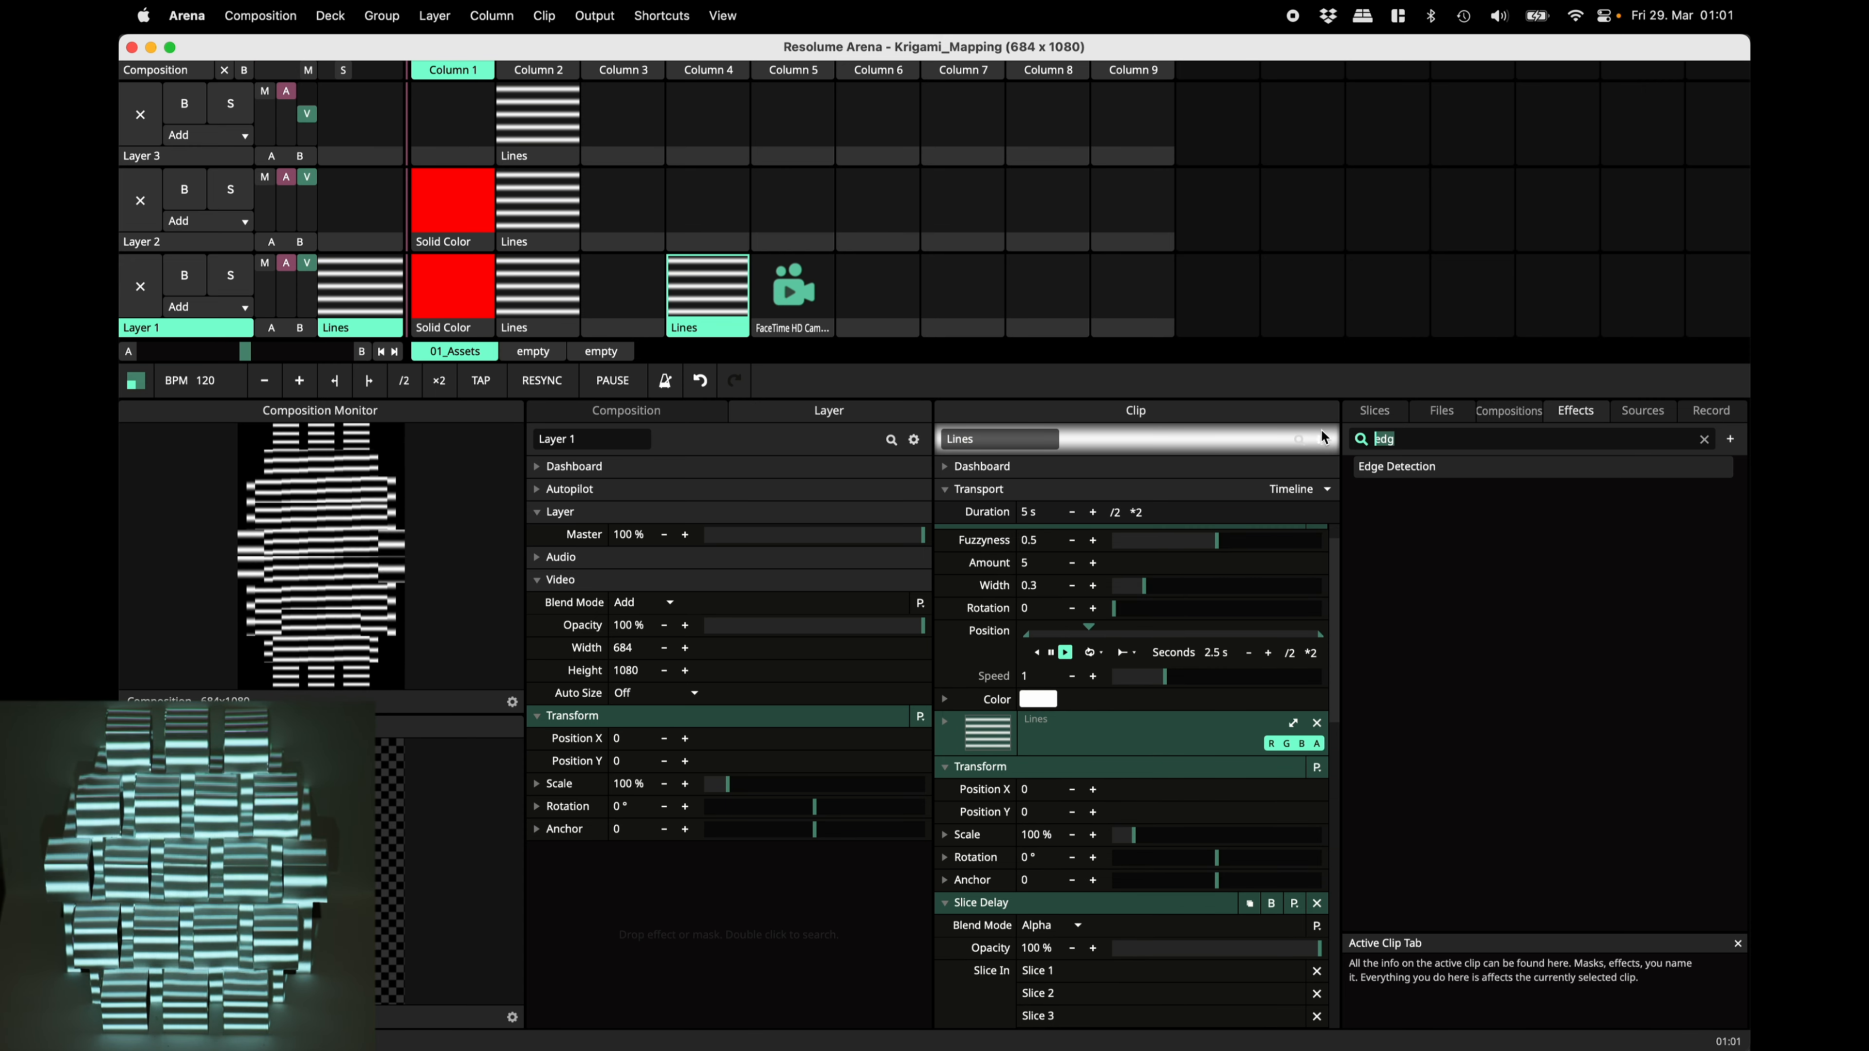
key(BackSpace)
key(BackSpace)
key(BackSpace)
text(color)
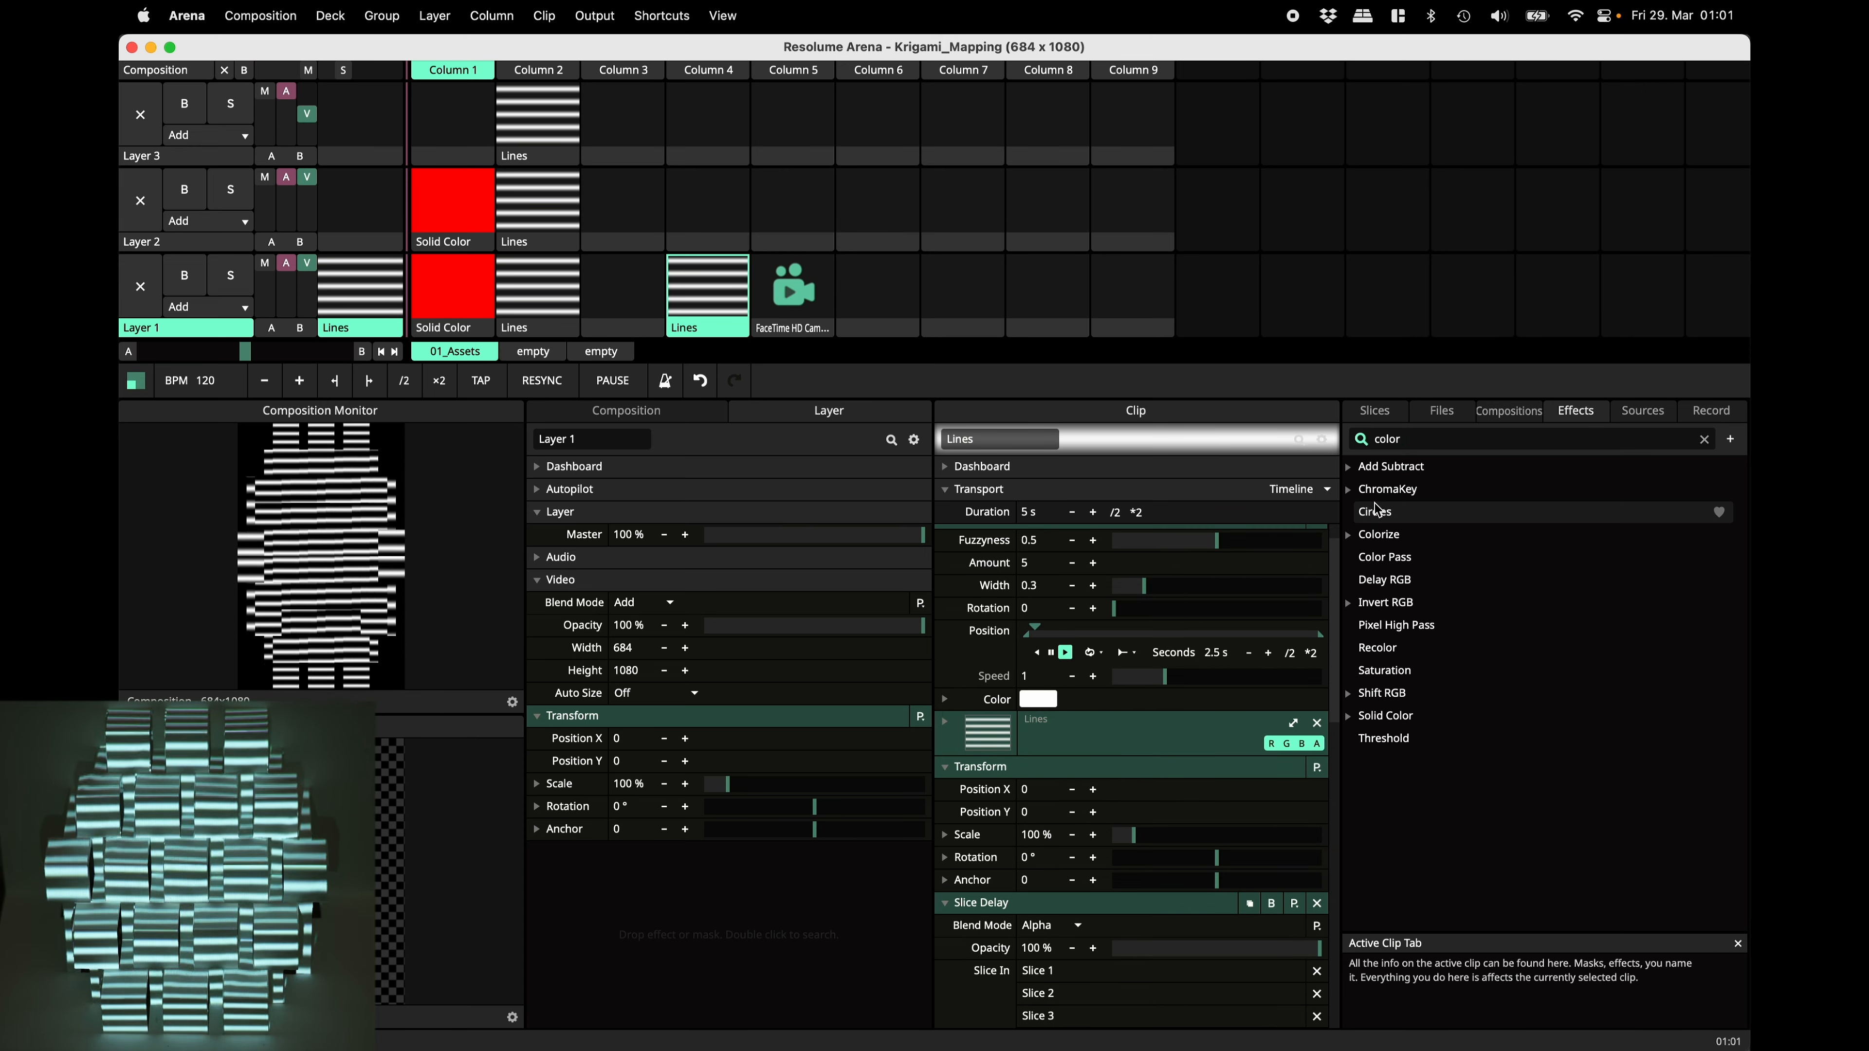
drag(1408, 548, 717, 297)
Collapse the Lines clip's Slice Delay settings and move Colorize above Slice Delay in the effect order.
scroll(1075, 886, down, 5)
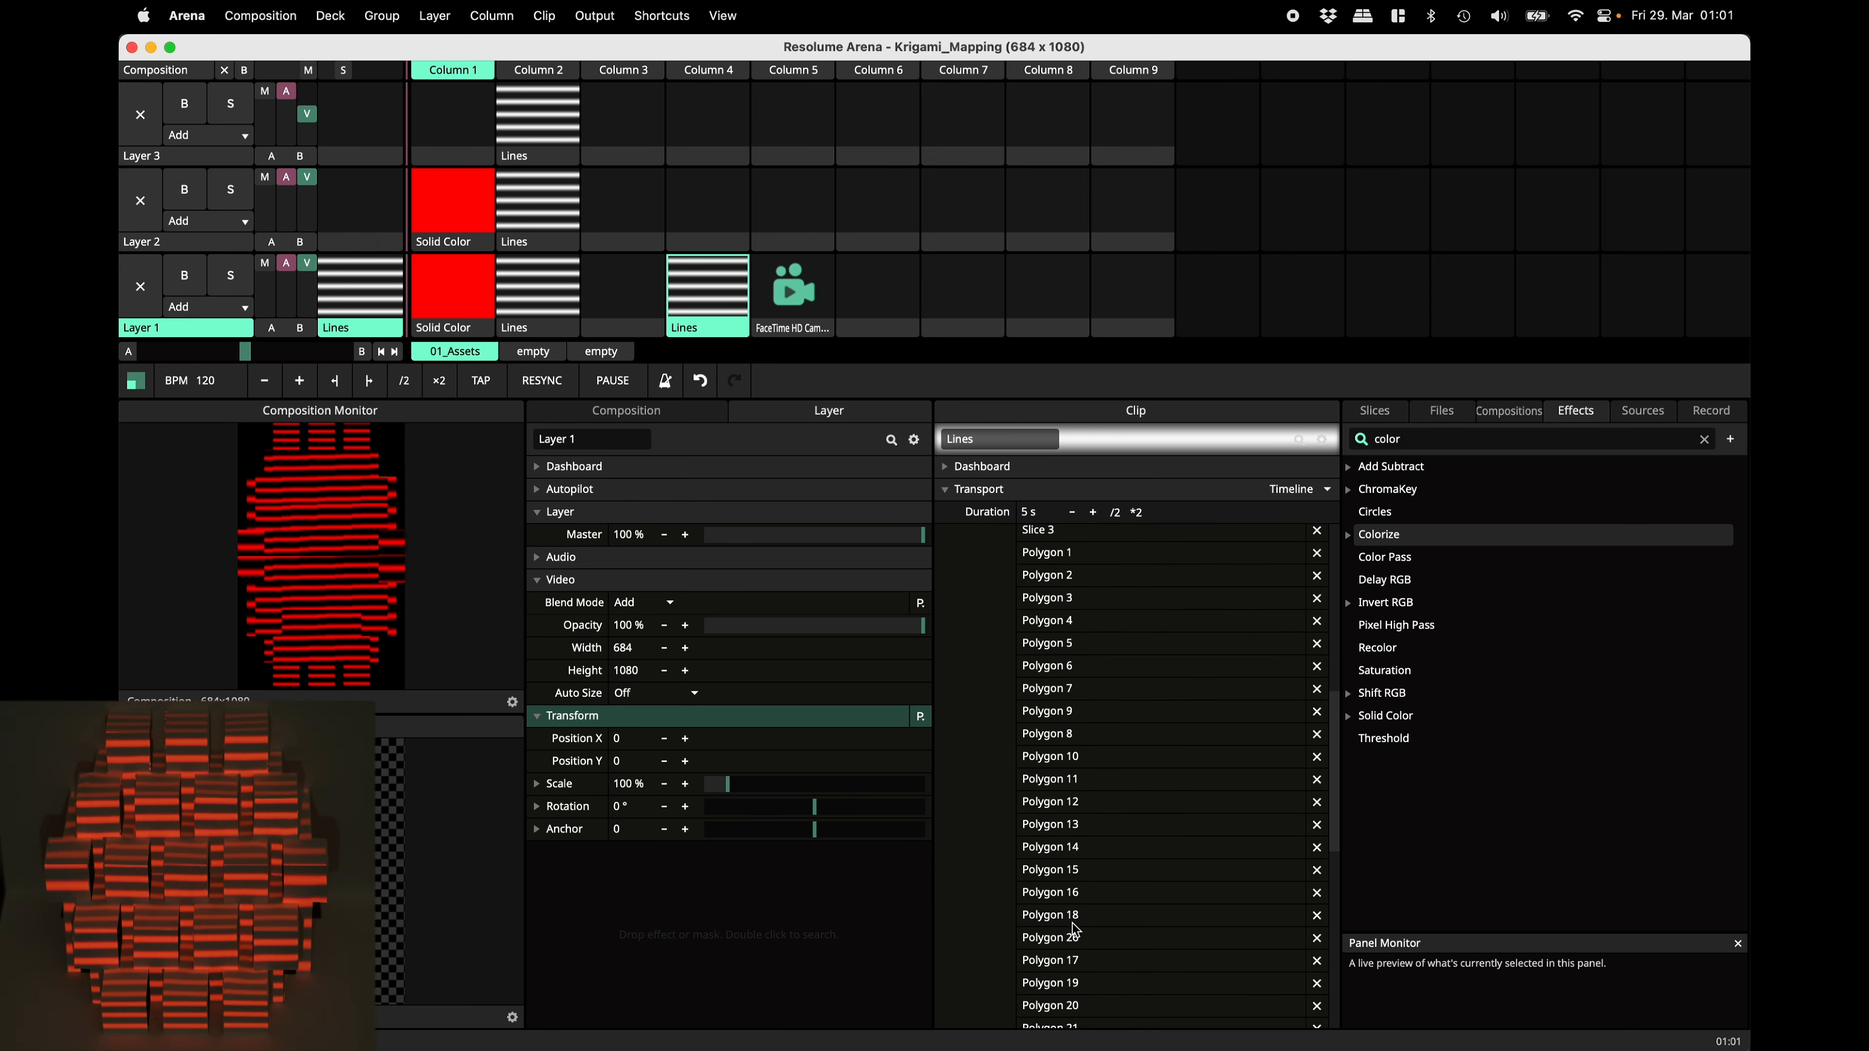
scroll(1054, 913, up, 8)
scroll(967, 944, down, 1)
click(947, 929)
scroll(1048, 911, down, 4)
drag(1319, 882, 1225, 862)
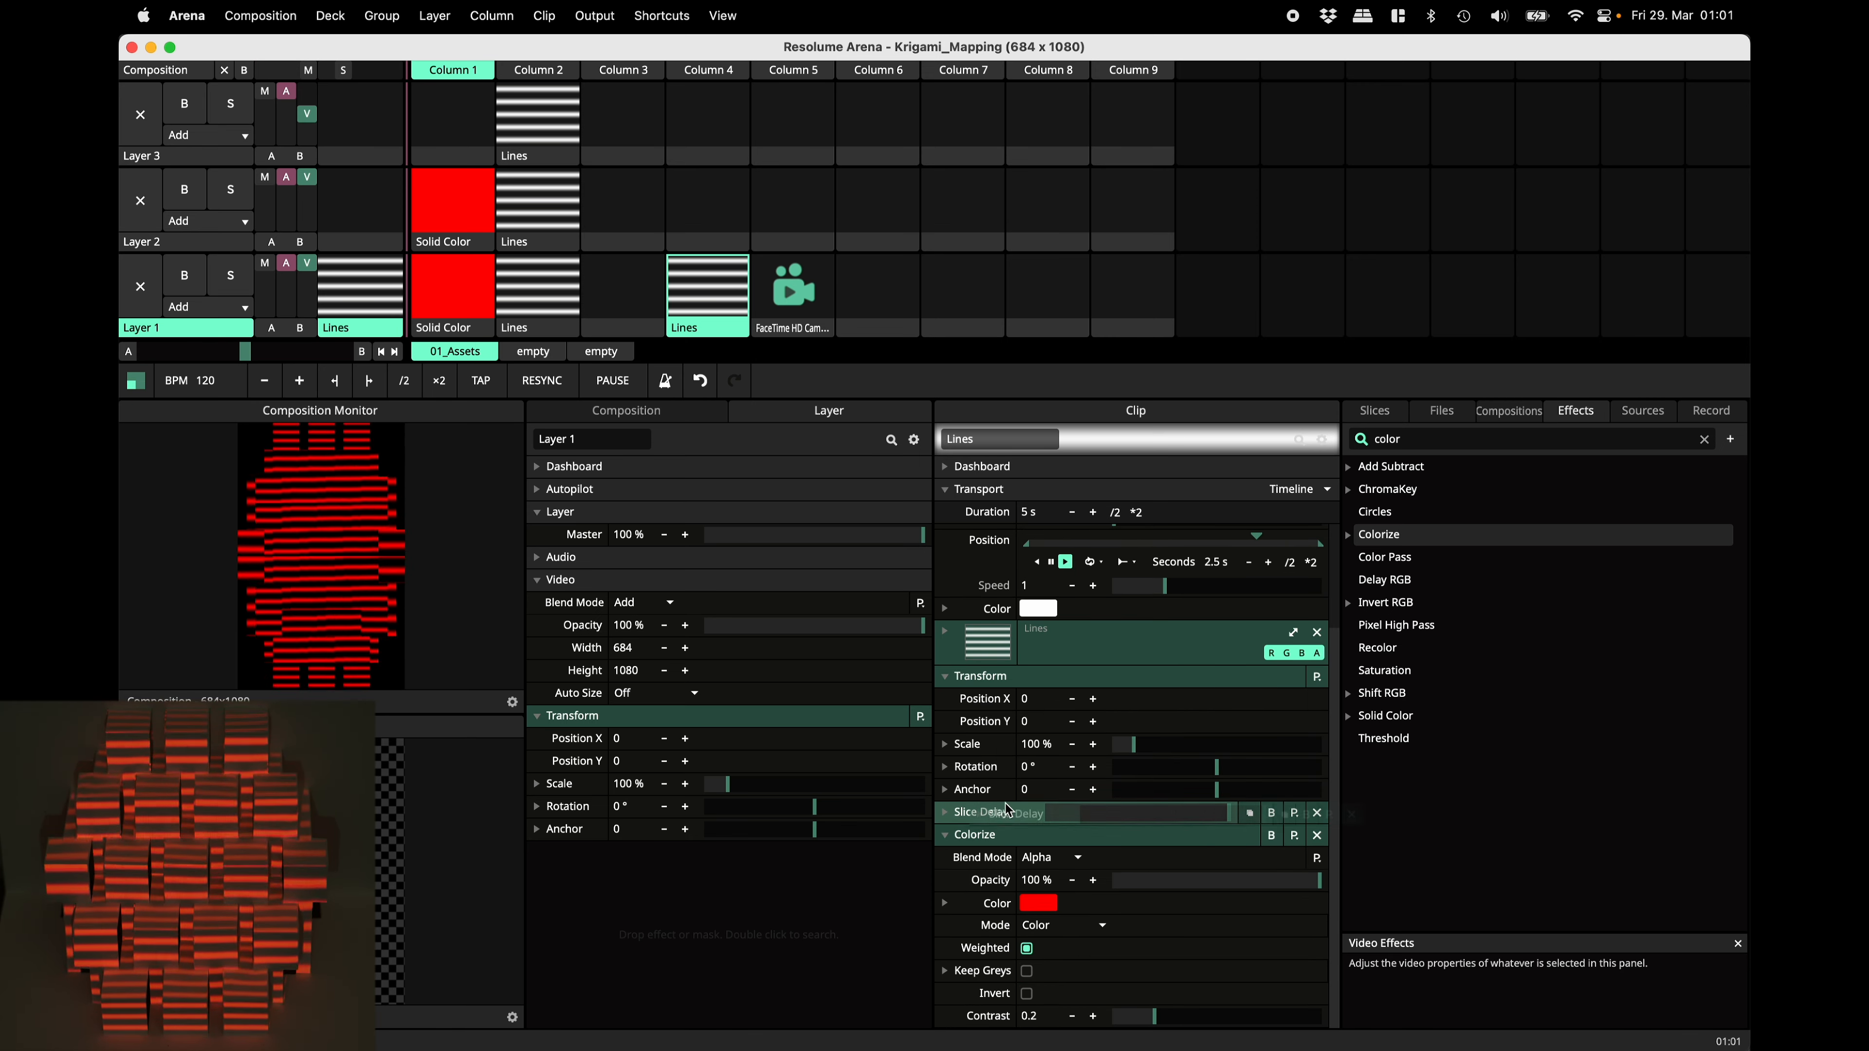
drag(991, 841, 1000, 816)
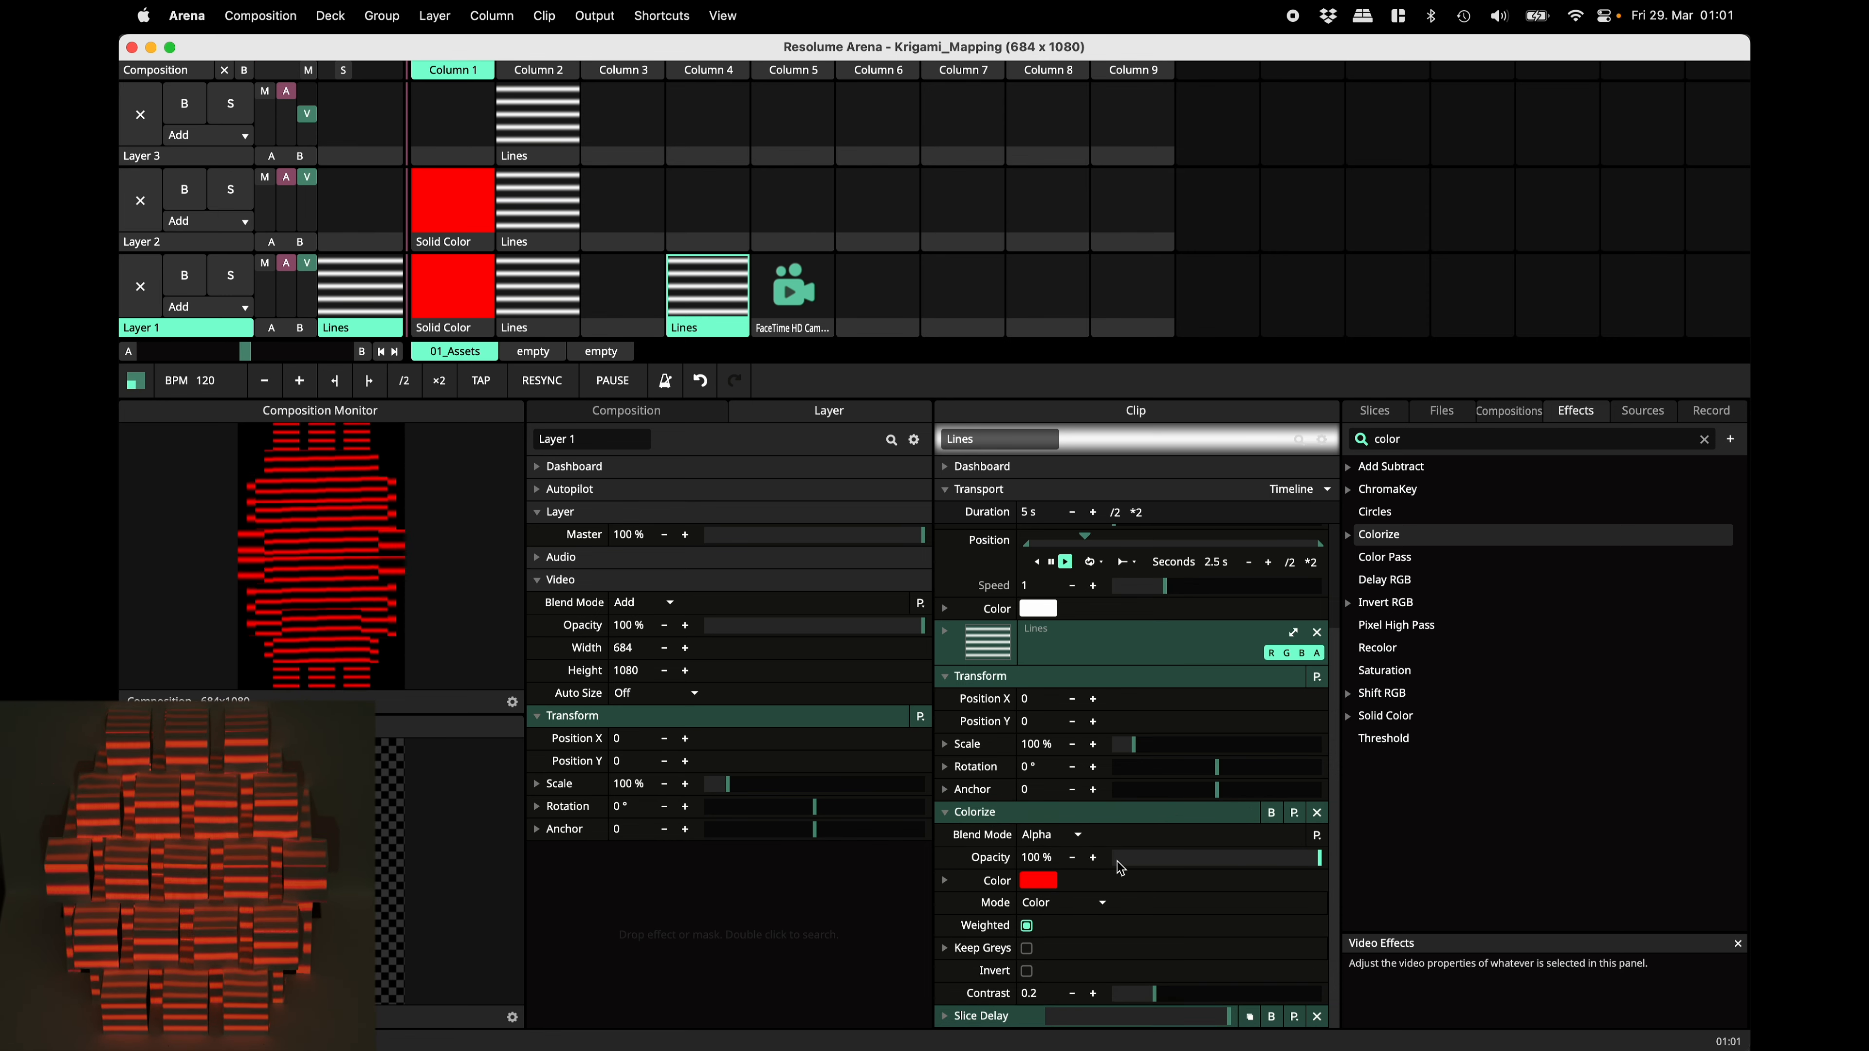
Animate the Hue of the Lines clip's Colorize color in HSB mode with a 1.25 s Timeline.
drag(1451, 863, 1251, 872)
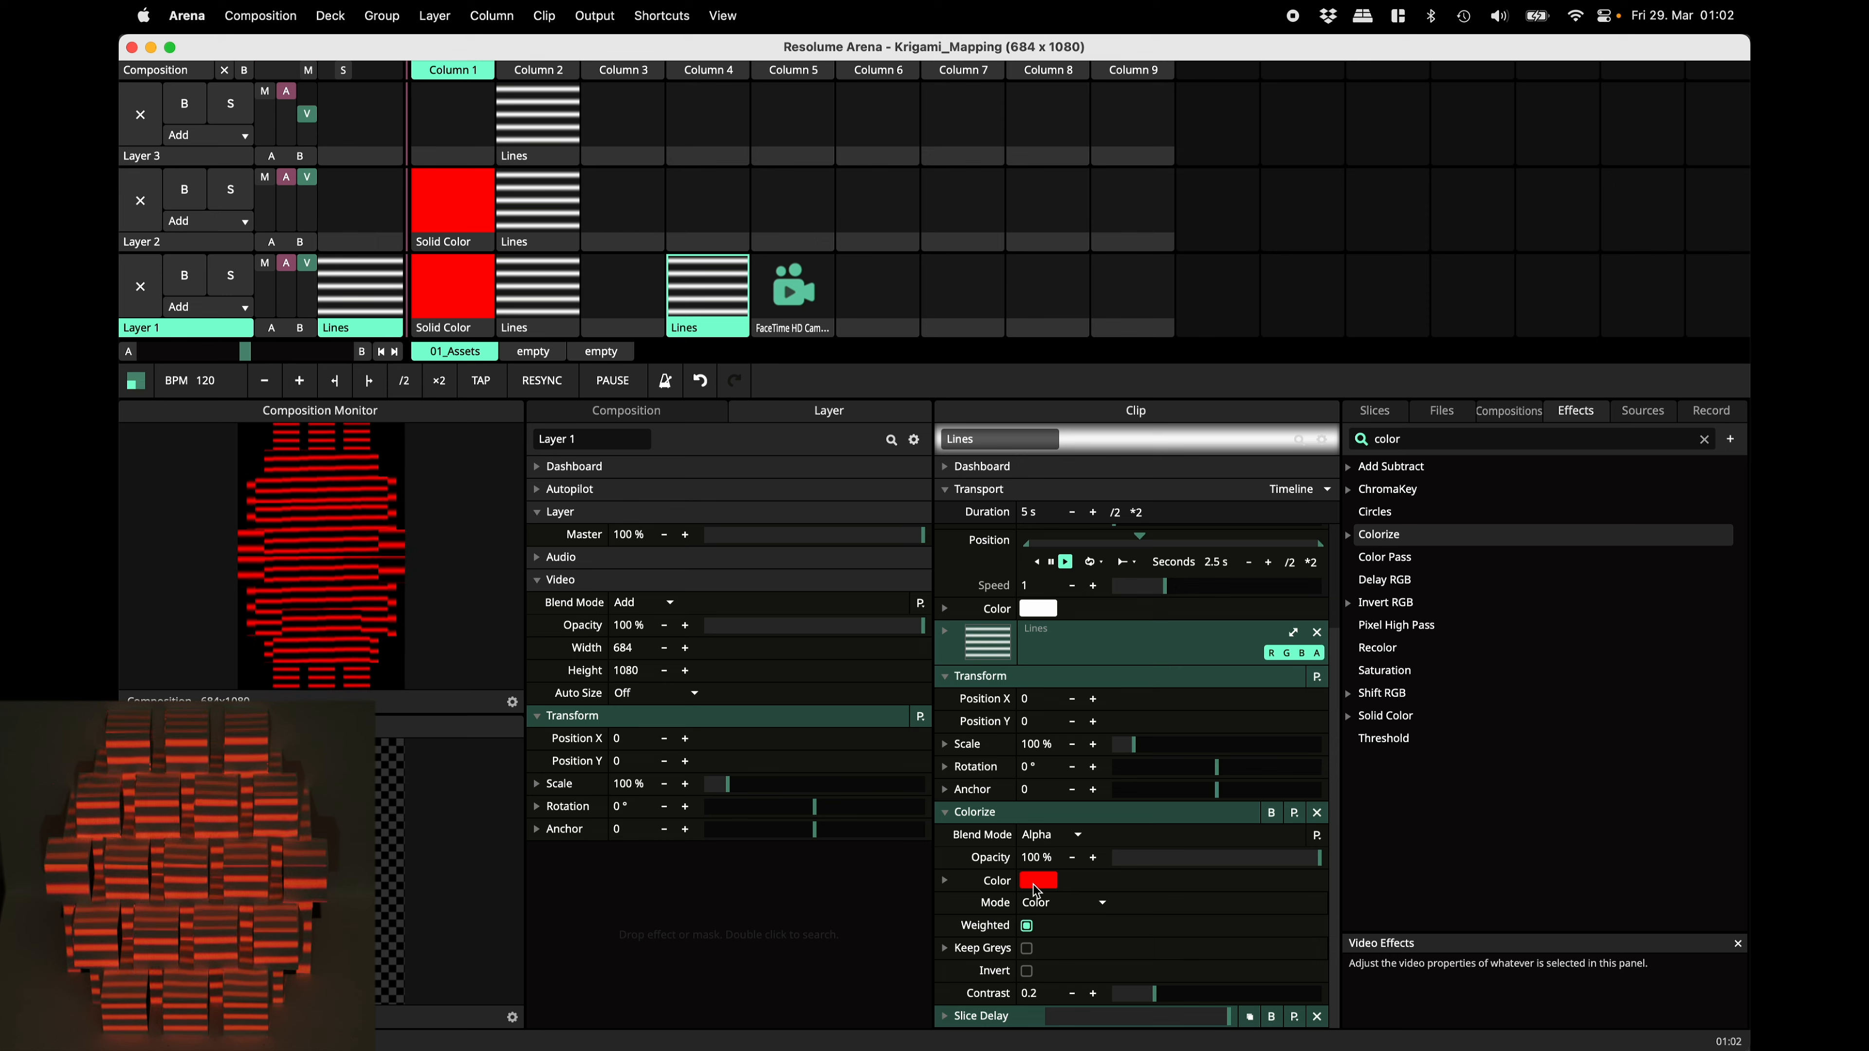
click(947, 881)
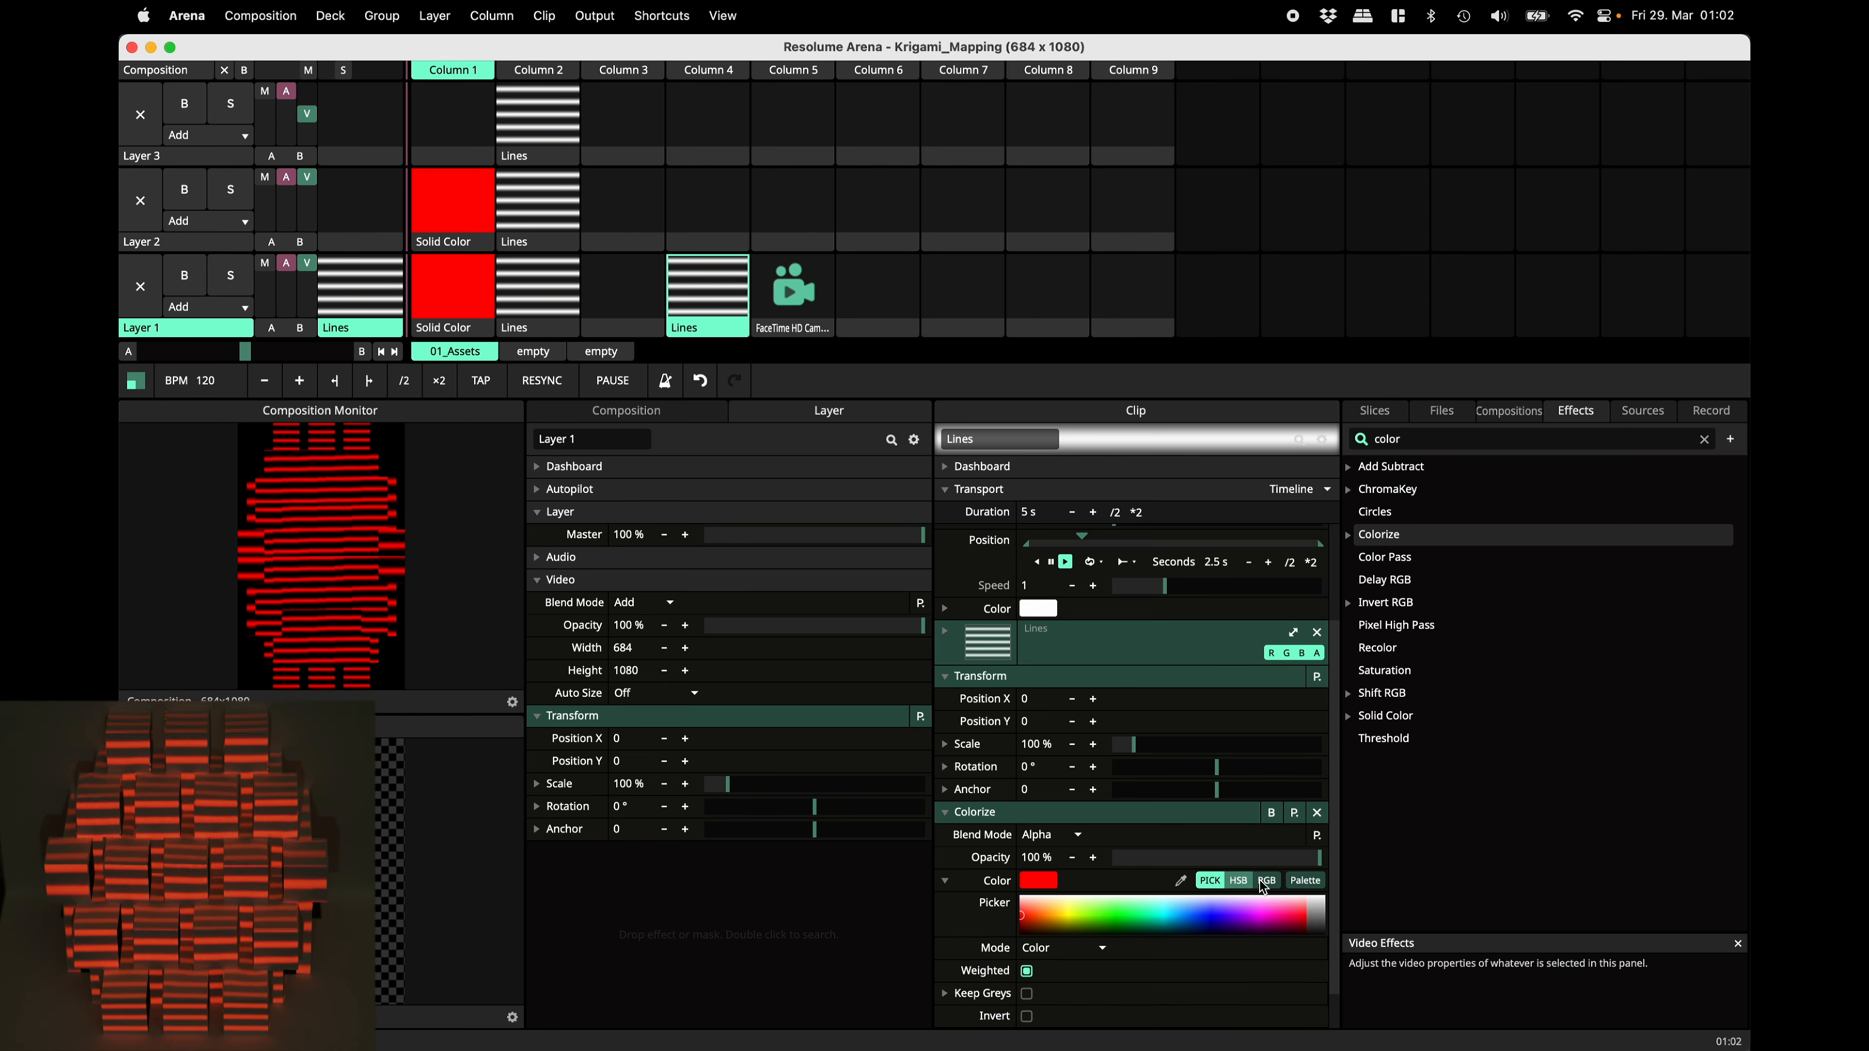
click(1242, 883)
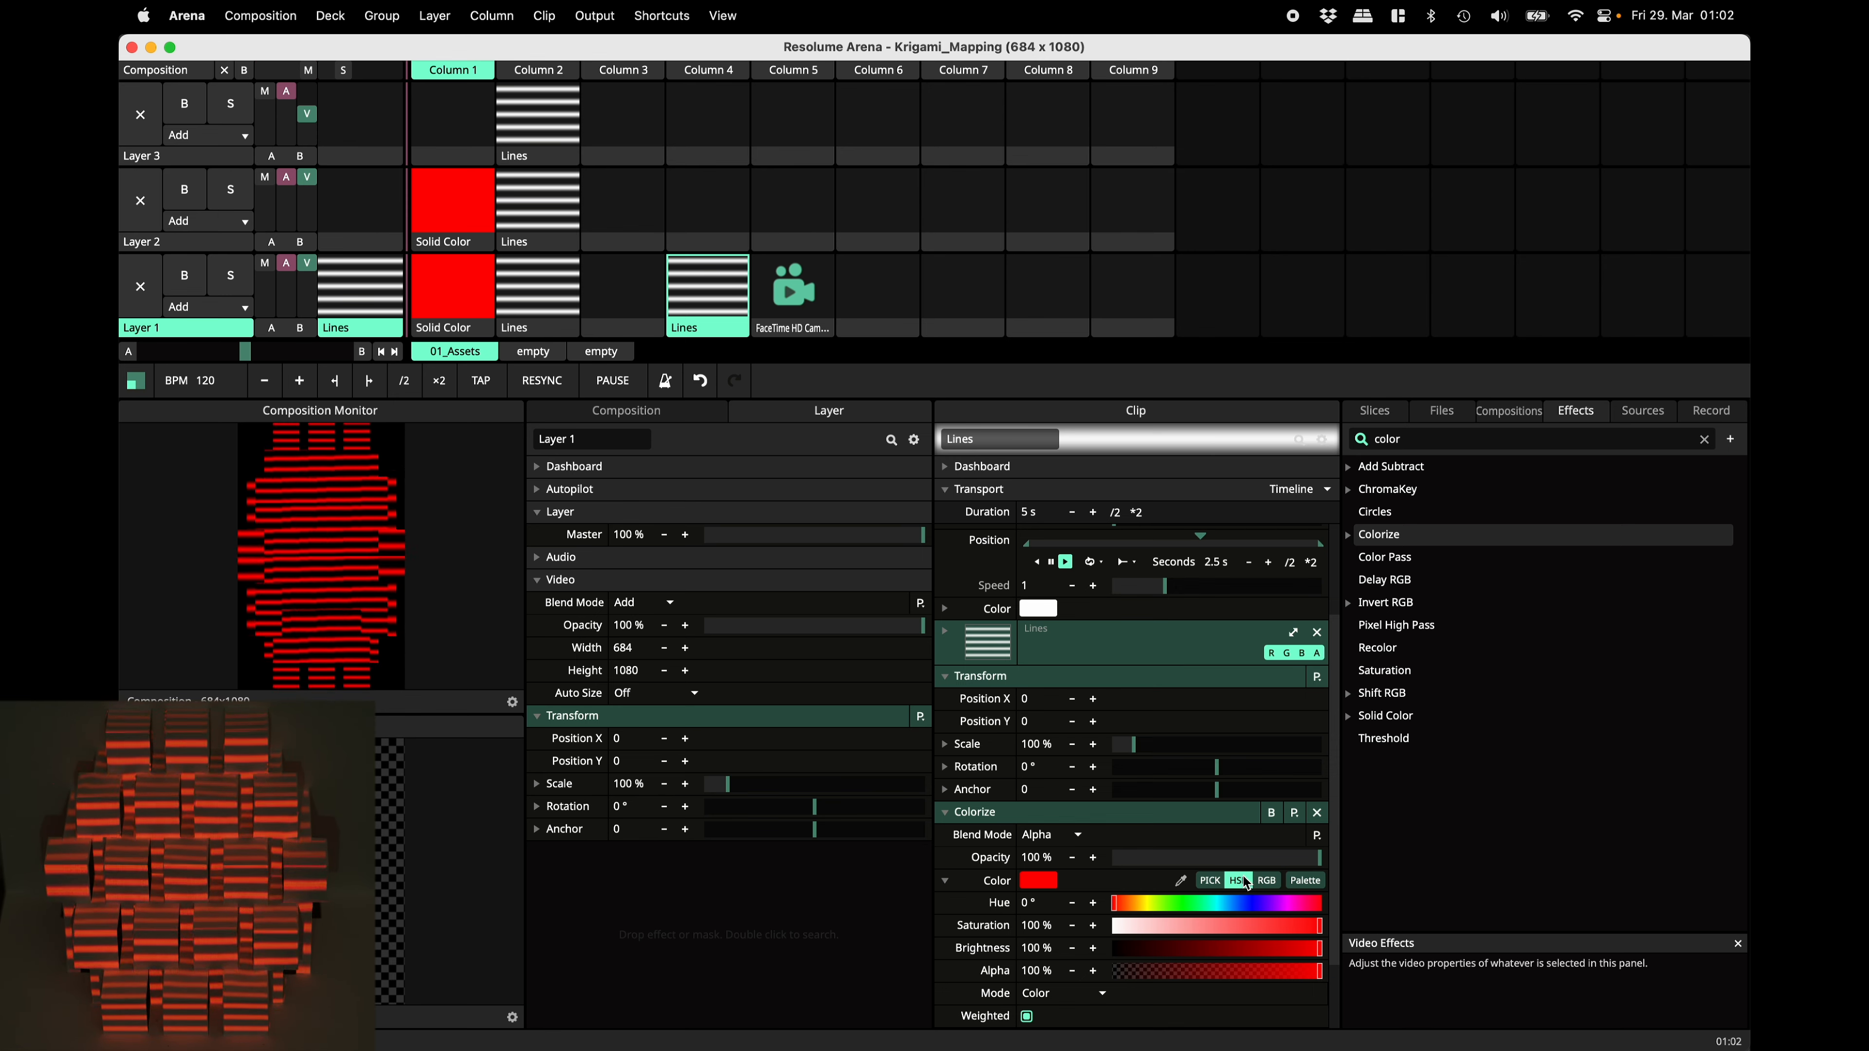
drag(1118, 906, 1050, 931)
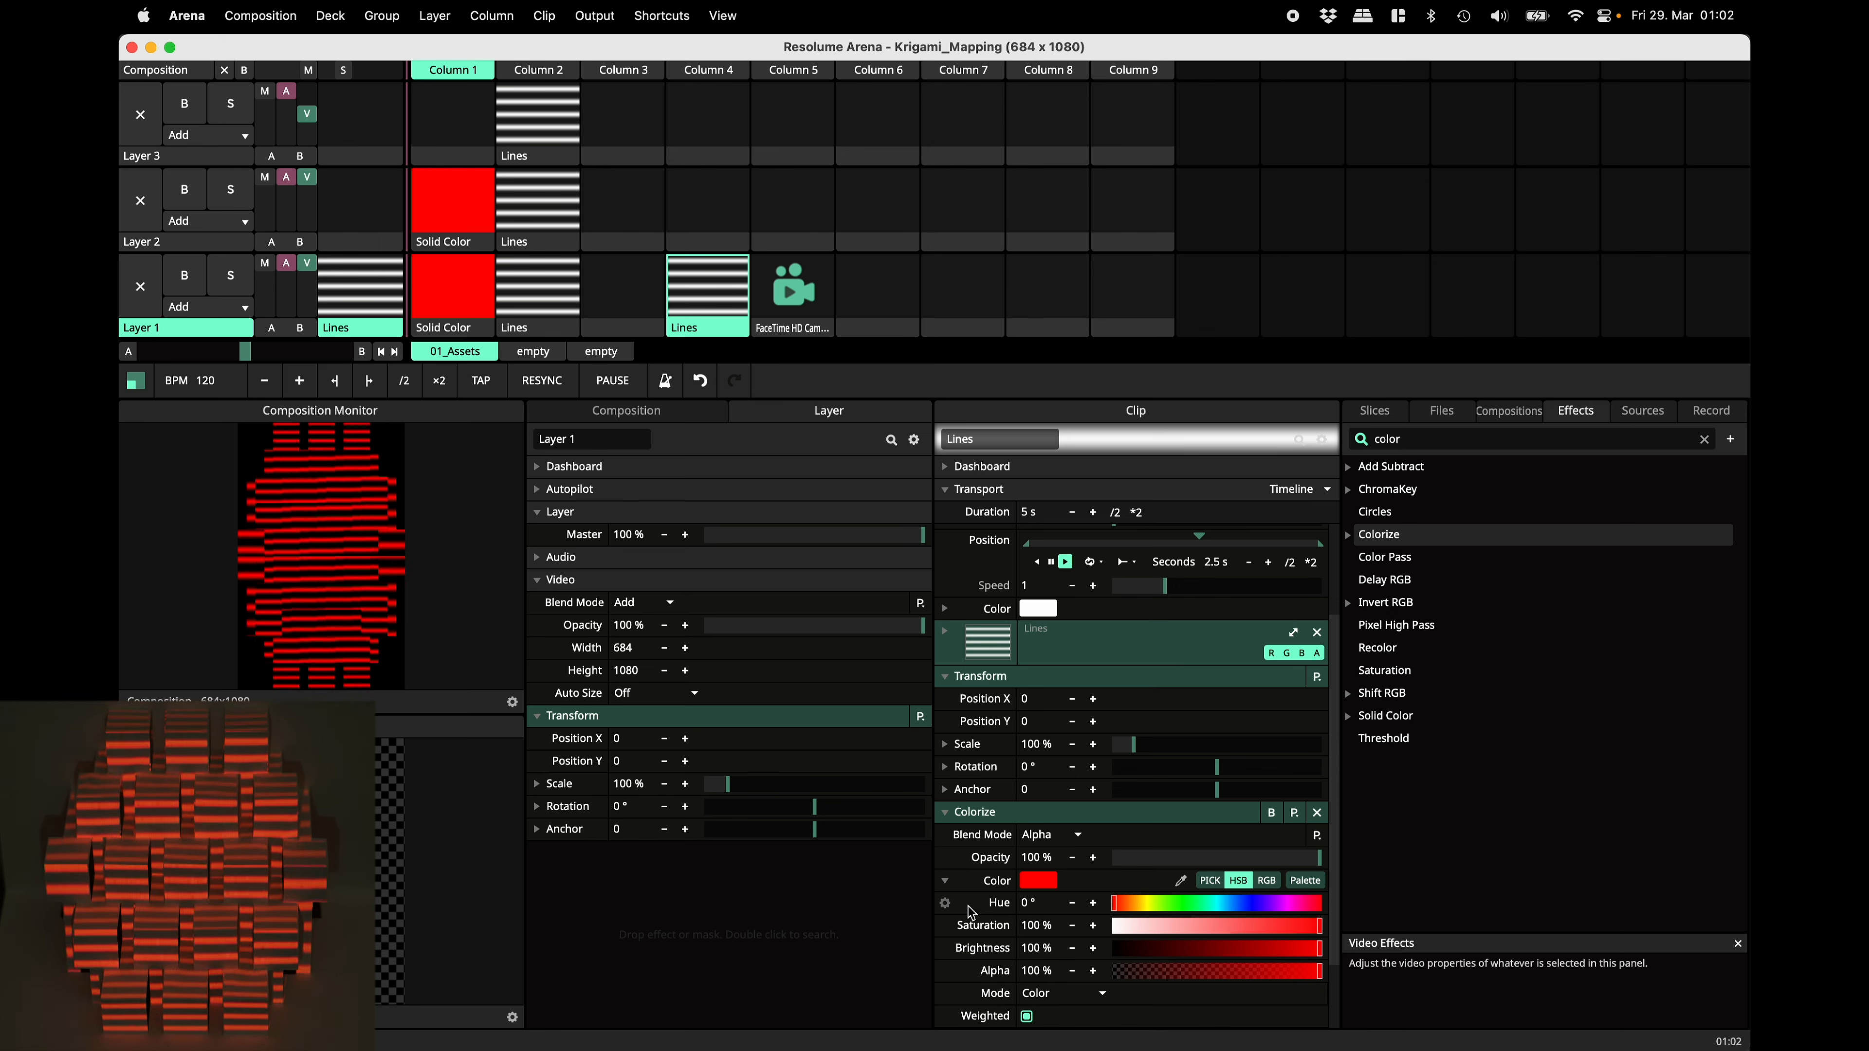
click(946, 904)
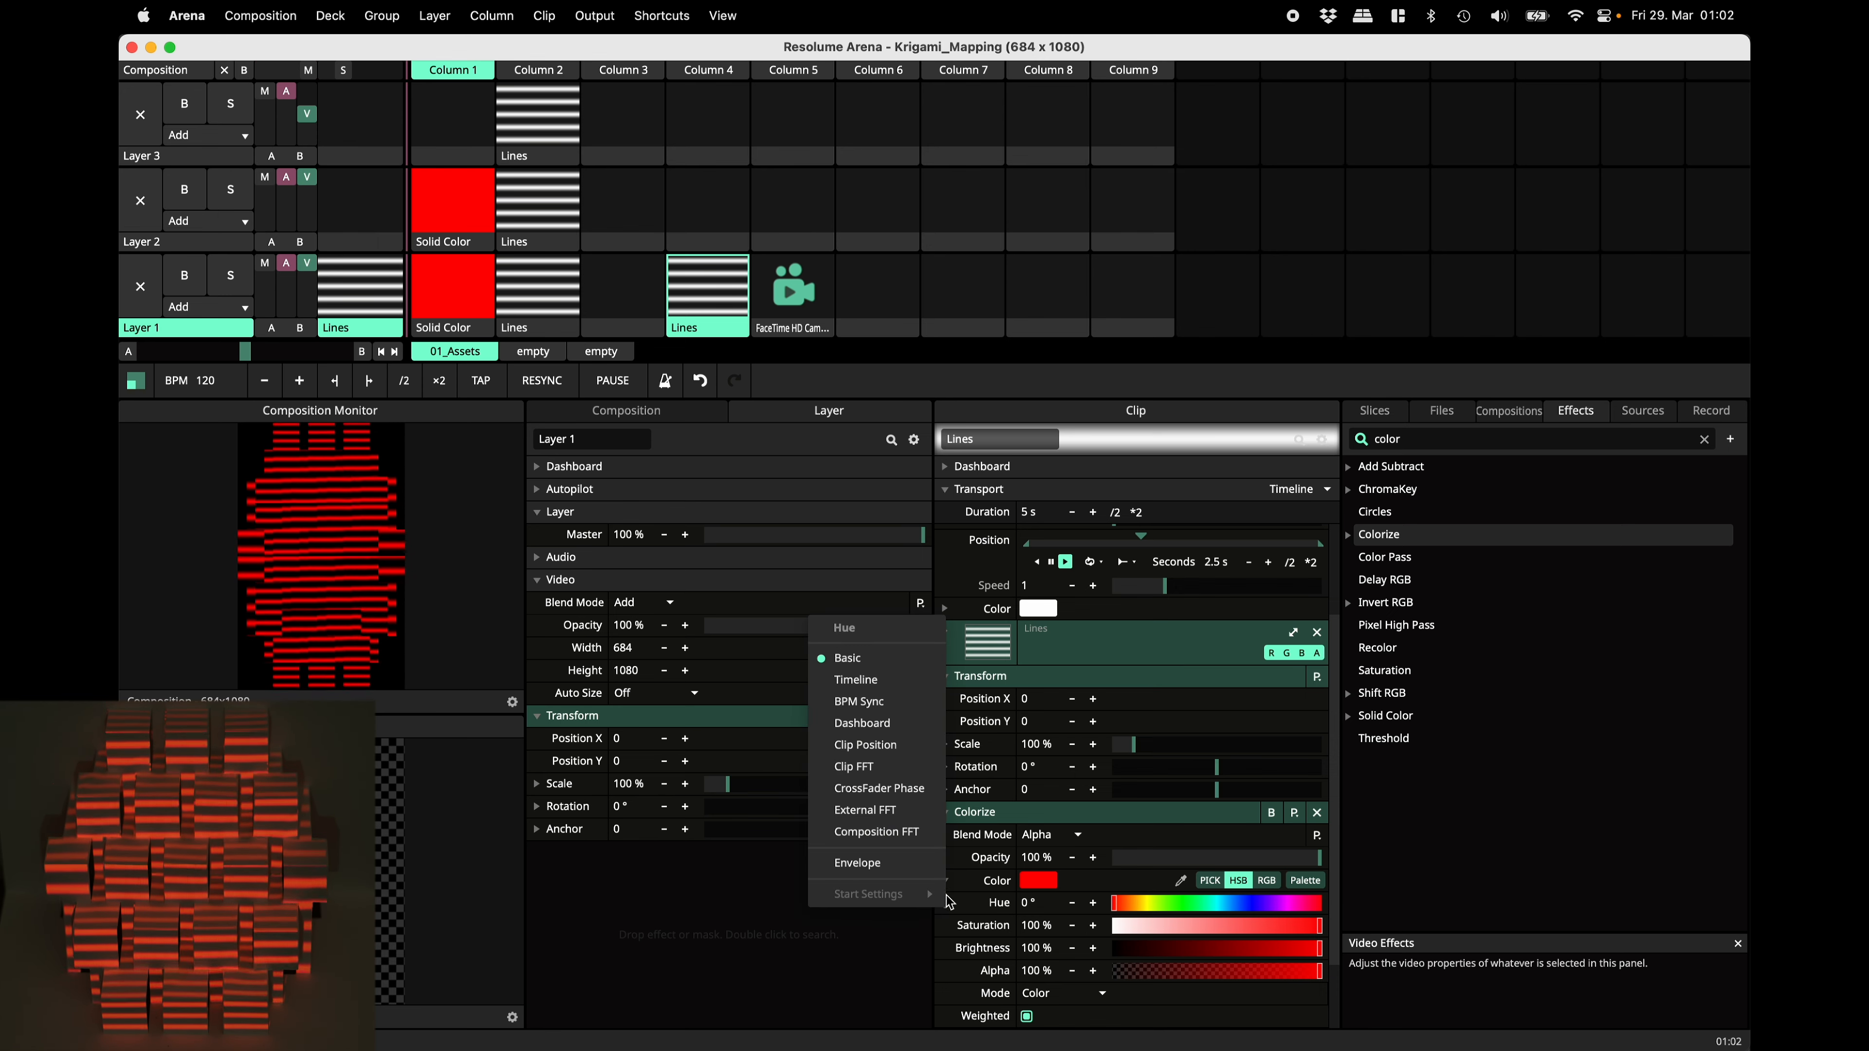
click(868, 703)
click(1295, 926)
click(1296, 926)
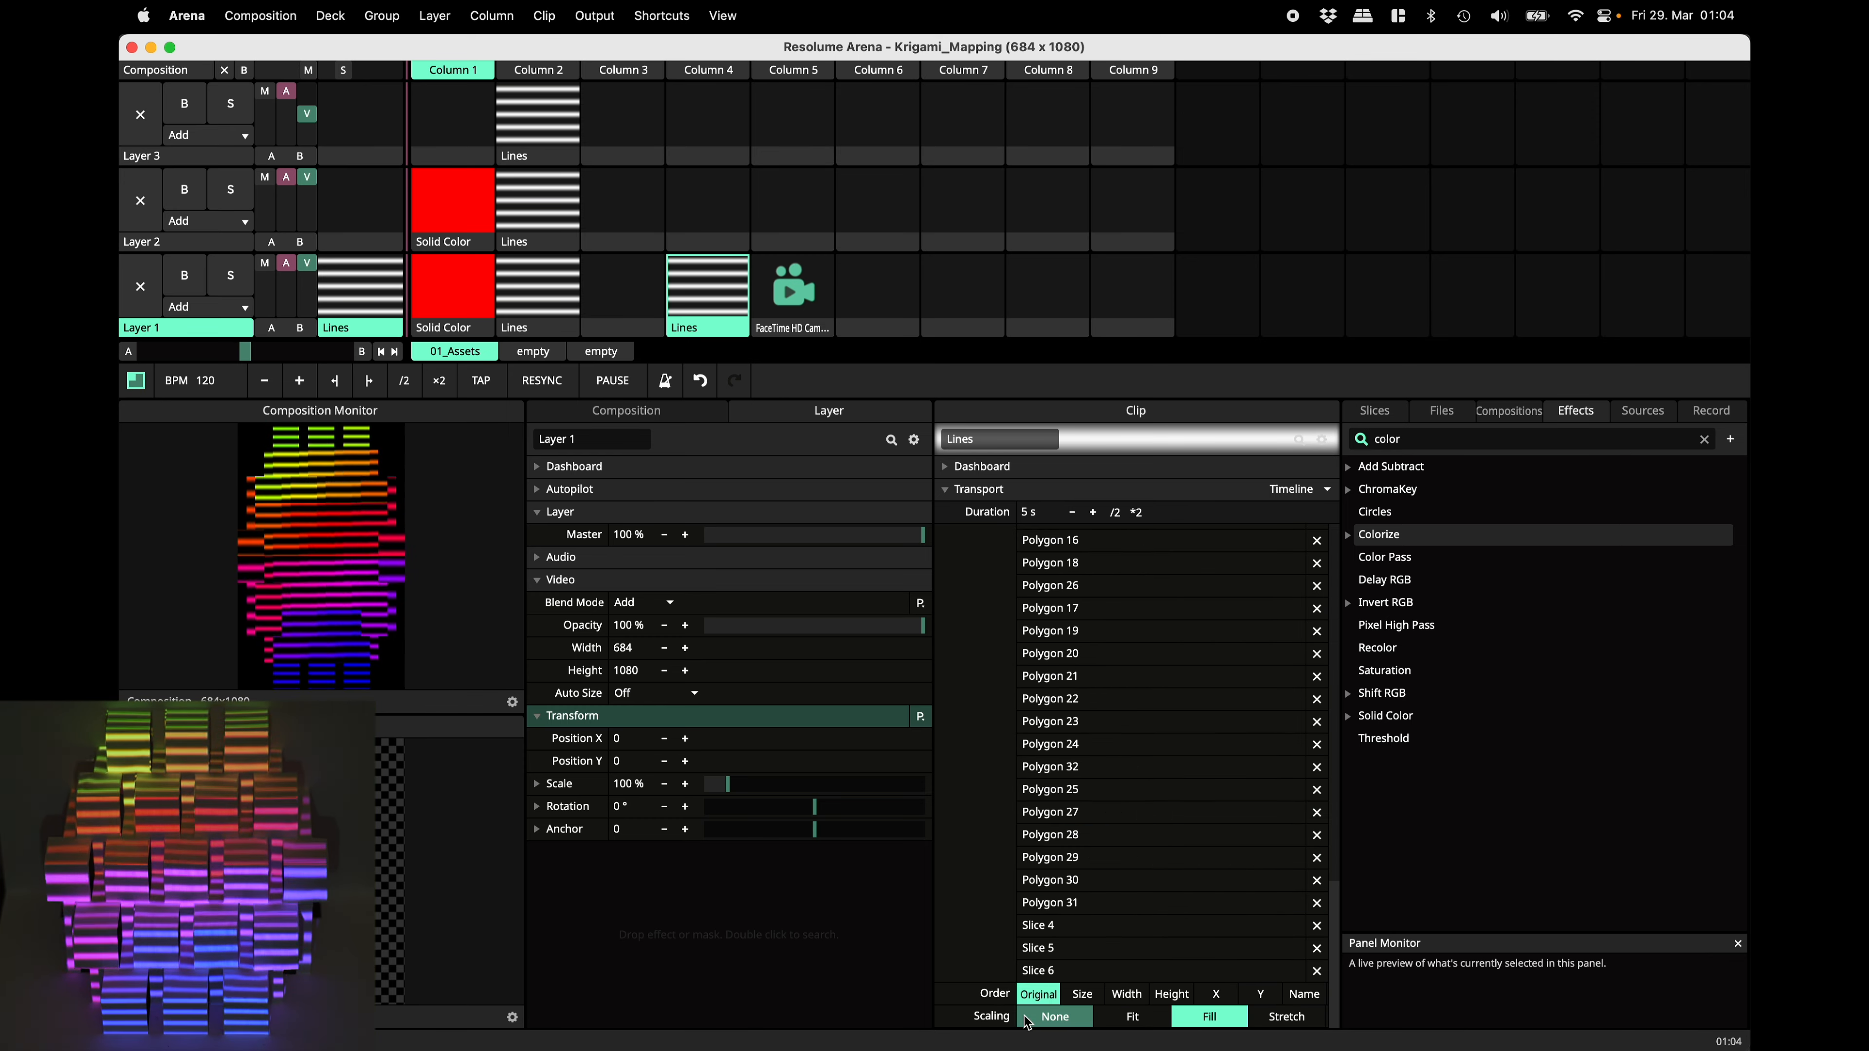
Try Size as the Lines clip's Slice Delay order and settle on Height.
scroll(1065, 917, up, 10)
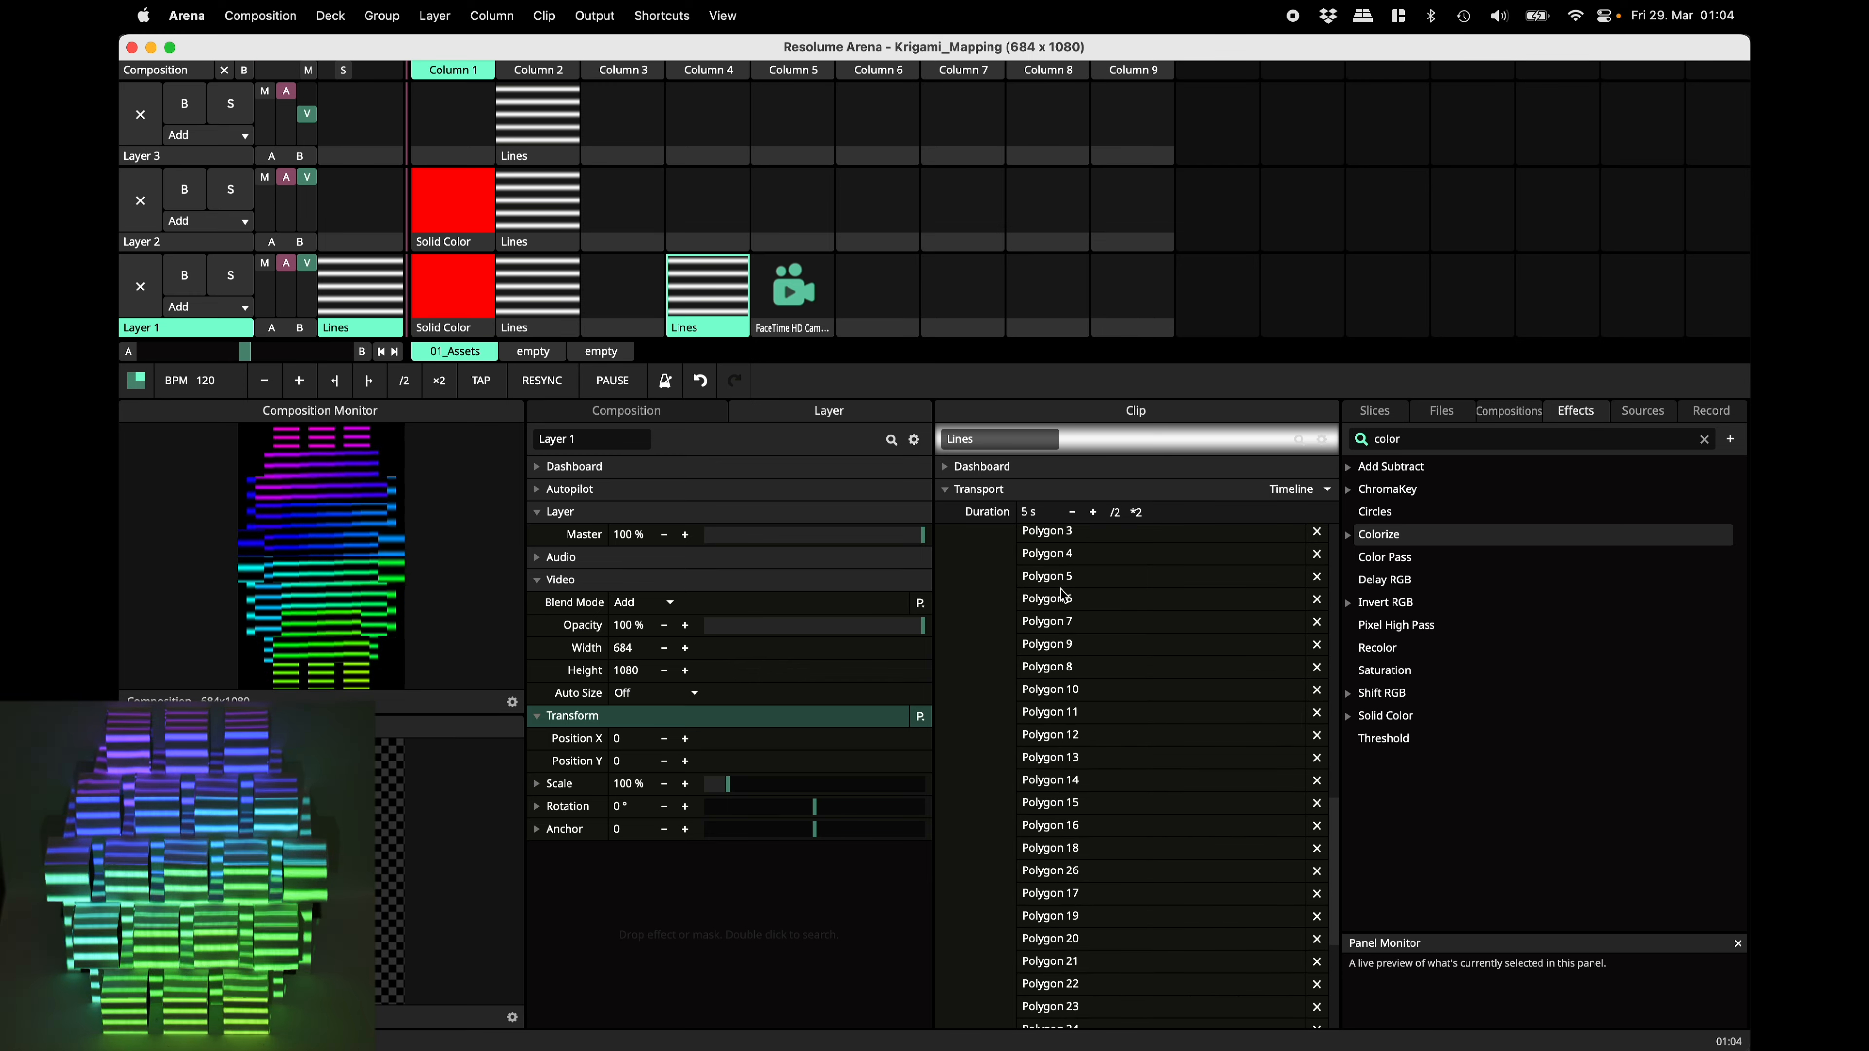
scroll(1074, 709, down, 10)
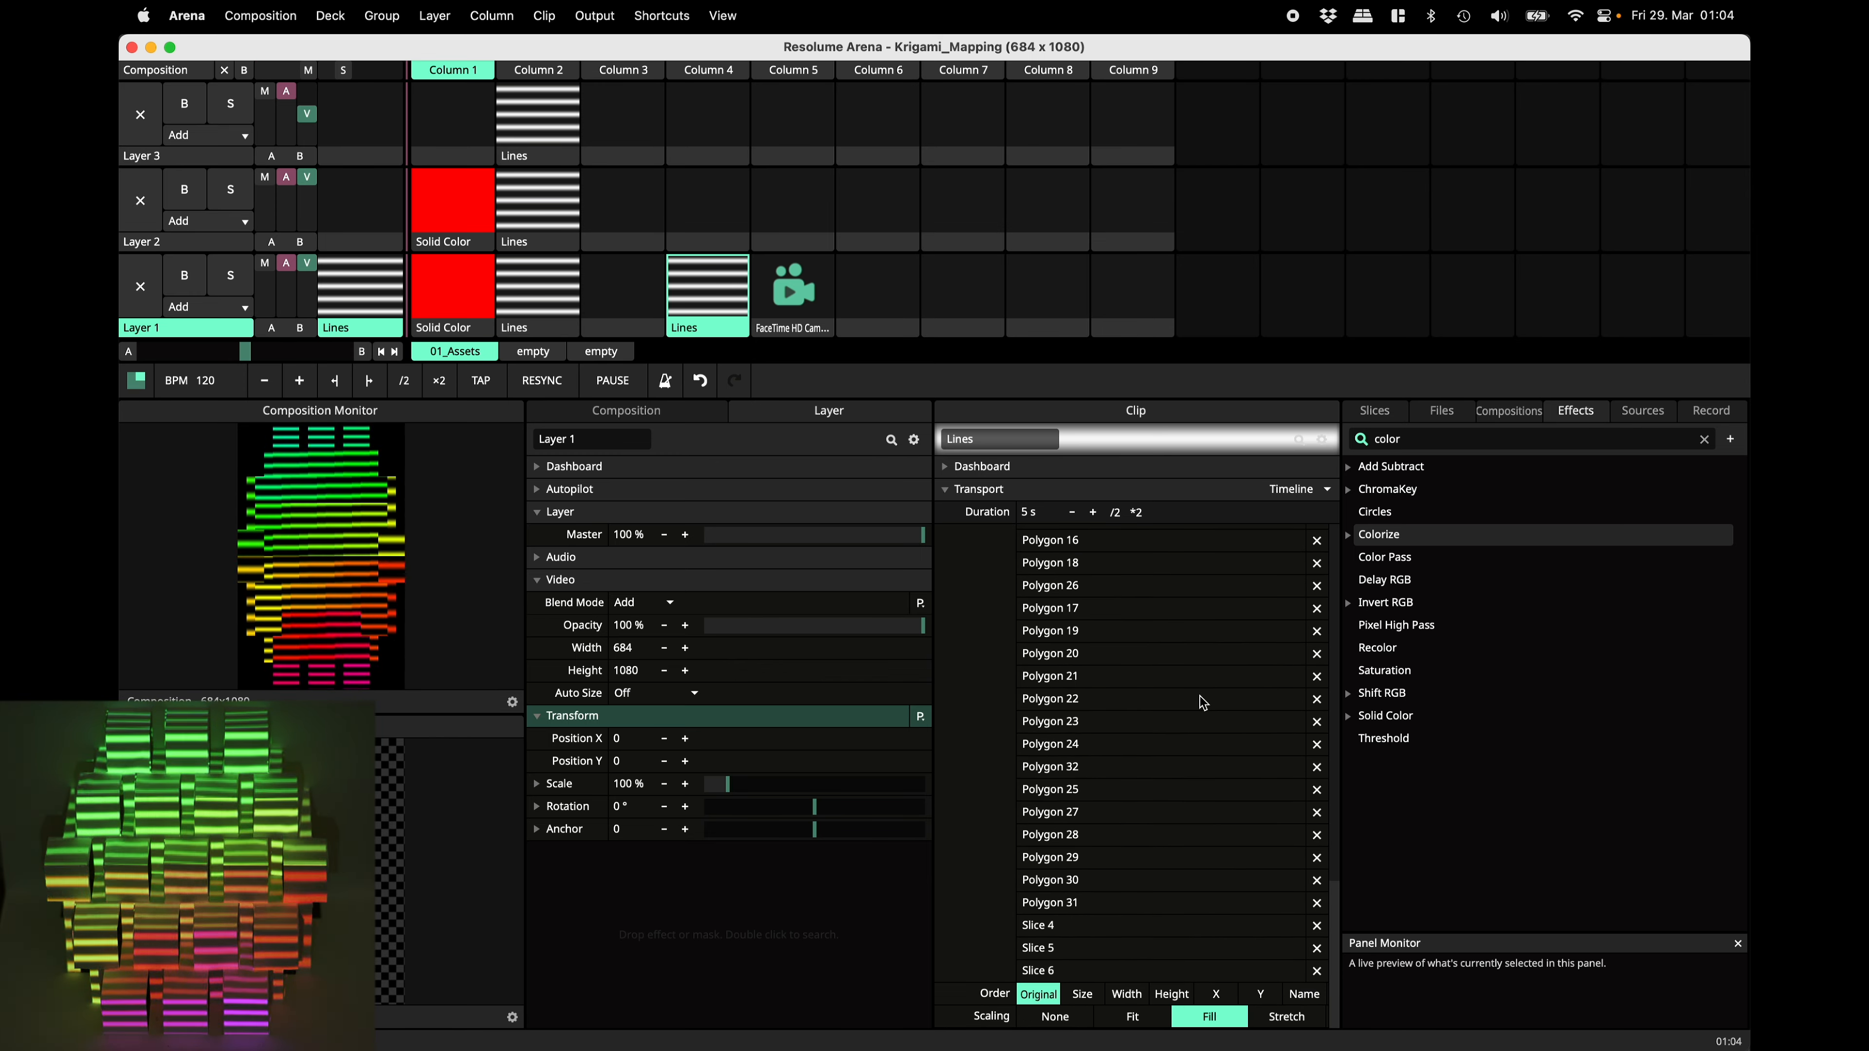
click(1080, 995)
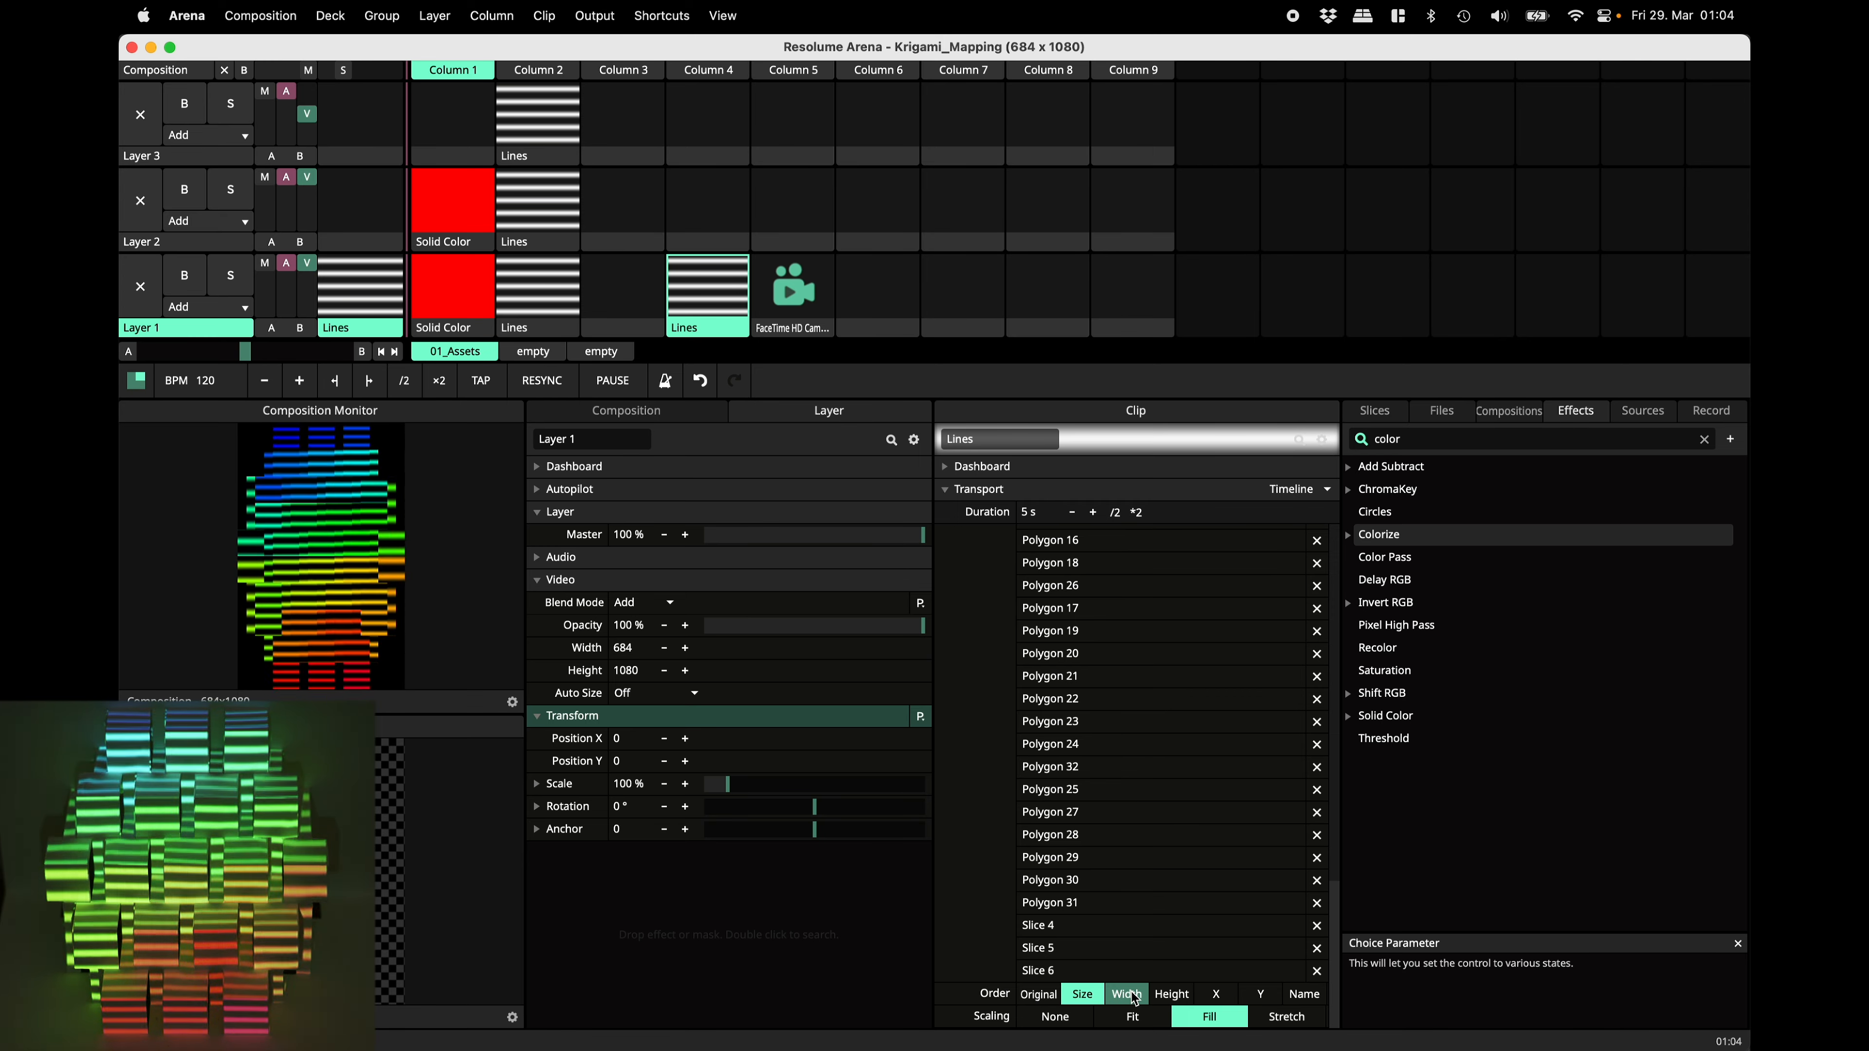
click(1175, 996)
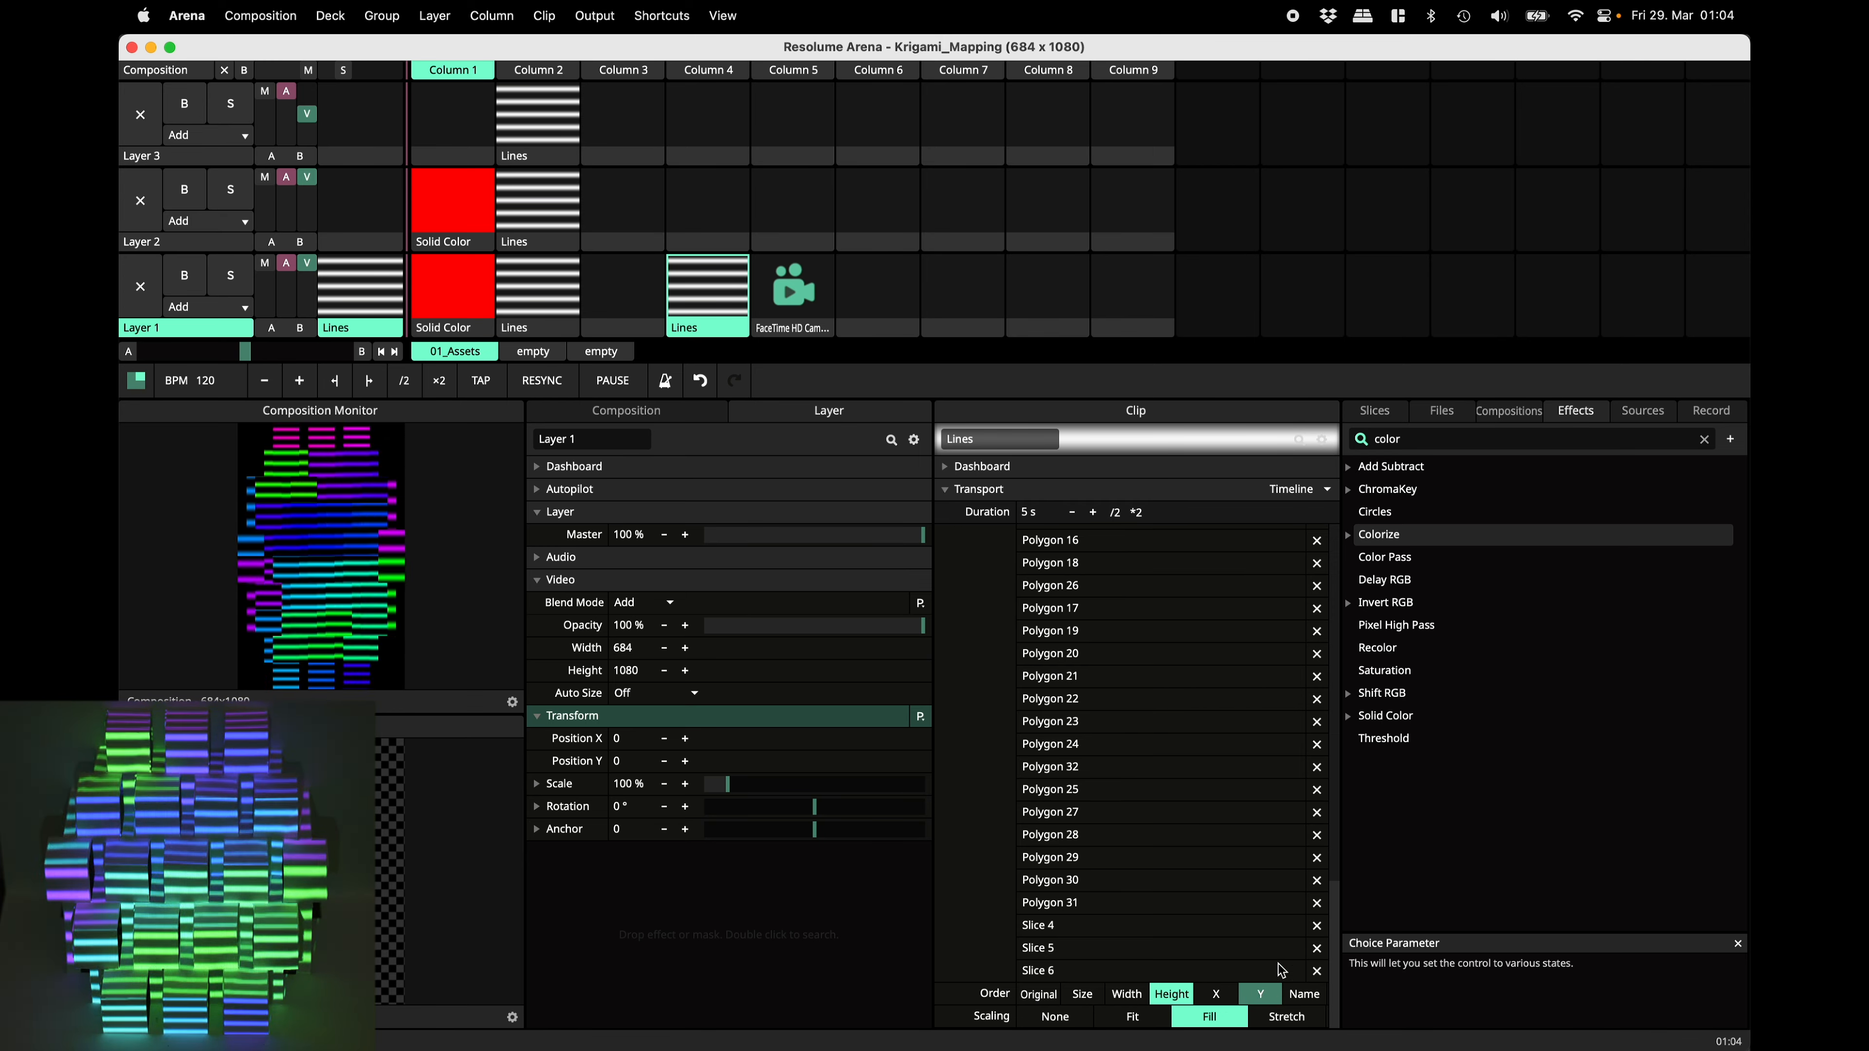
Stop the Colorize Hue animation at 0° and flash the Colorize Opacity briefly, leaving it at 0 %.
scroll(1173, 781, up, 10)
drag(1318, 713, 982, 768)
click(1052, 780)
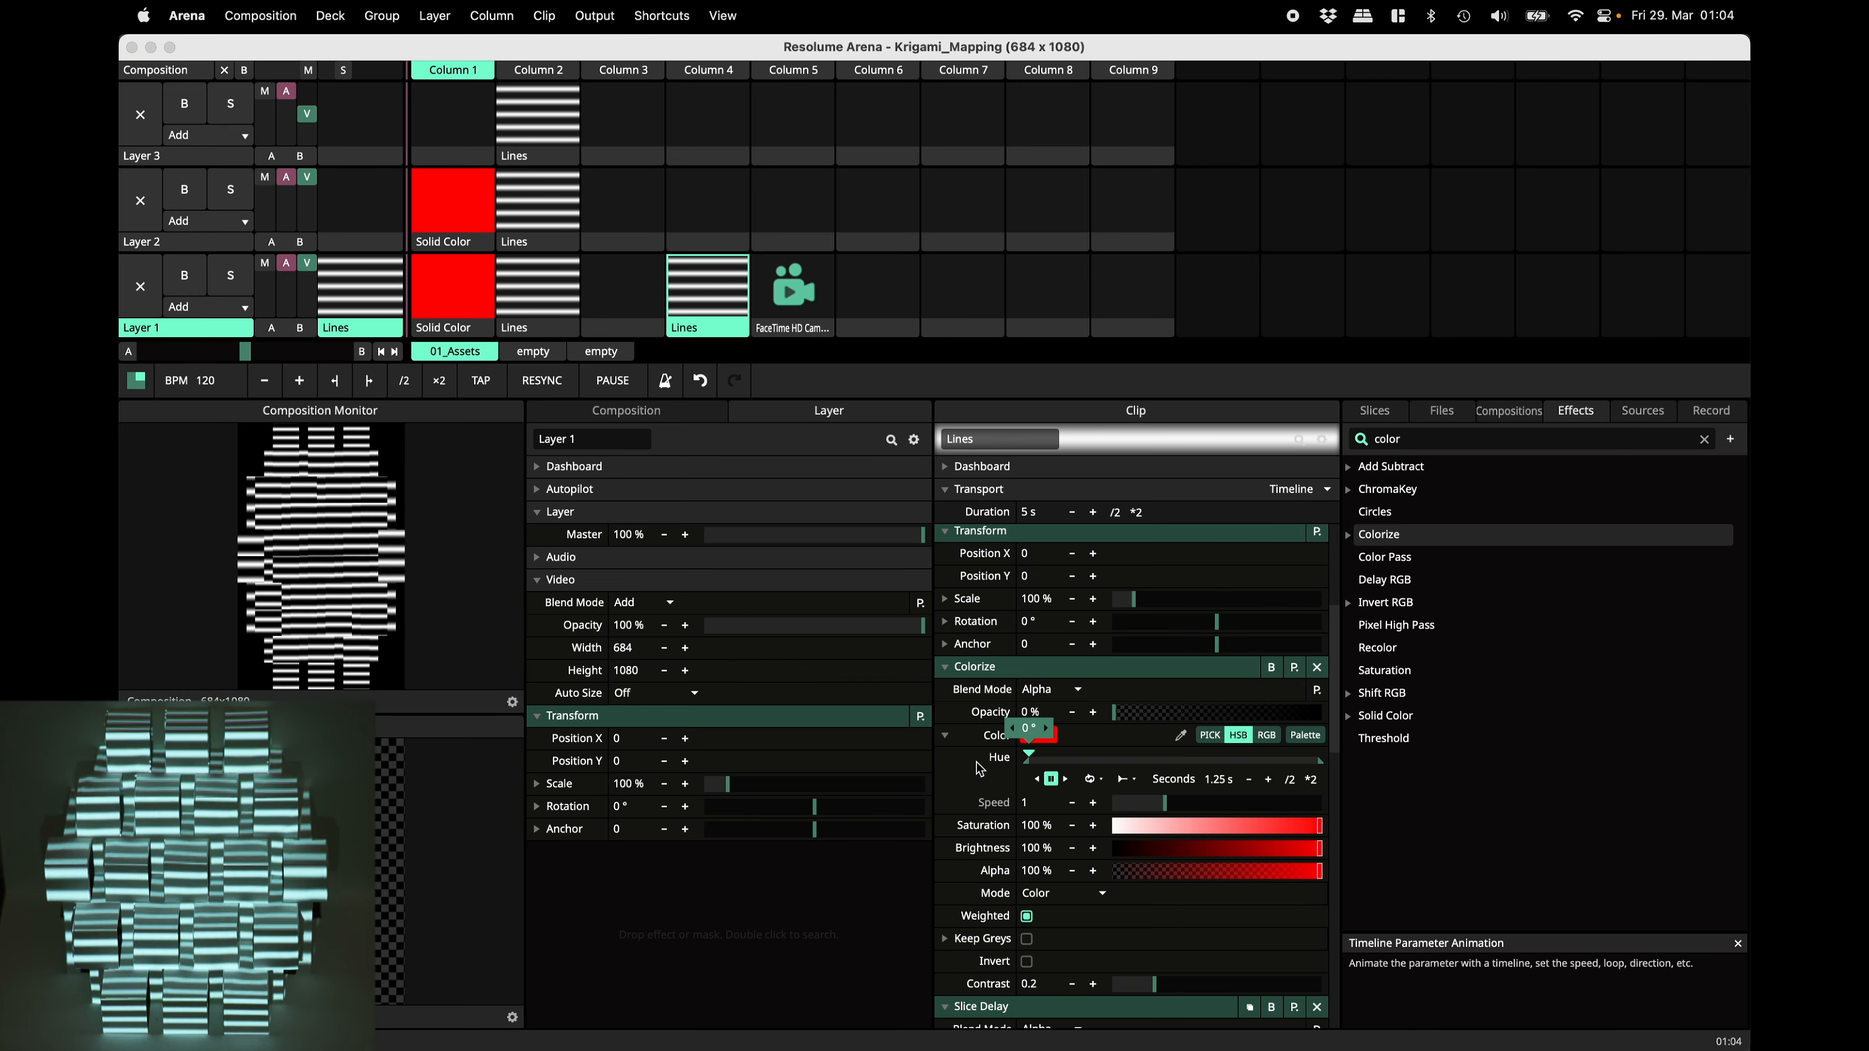
drag(1133, 714, 628, 762)
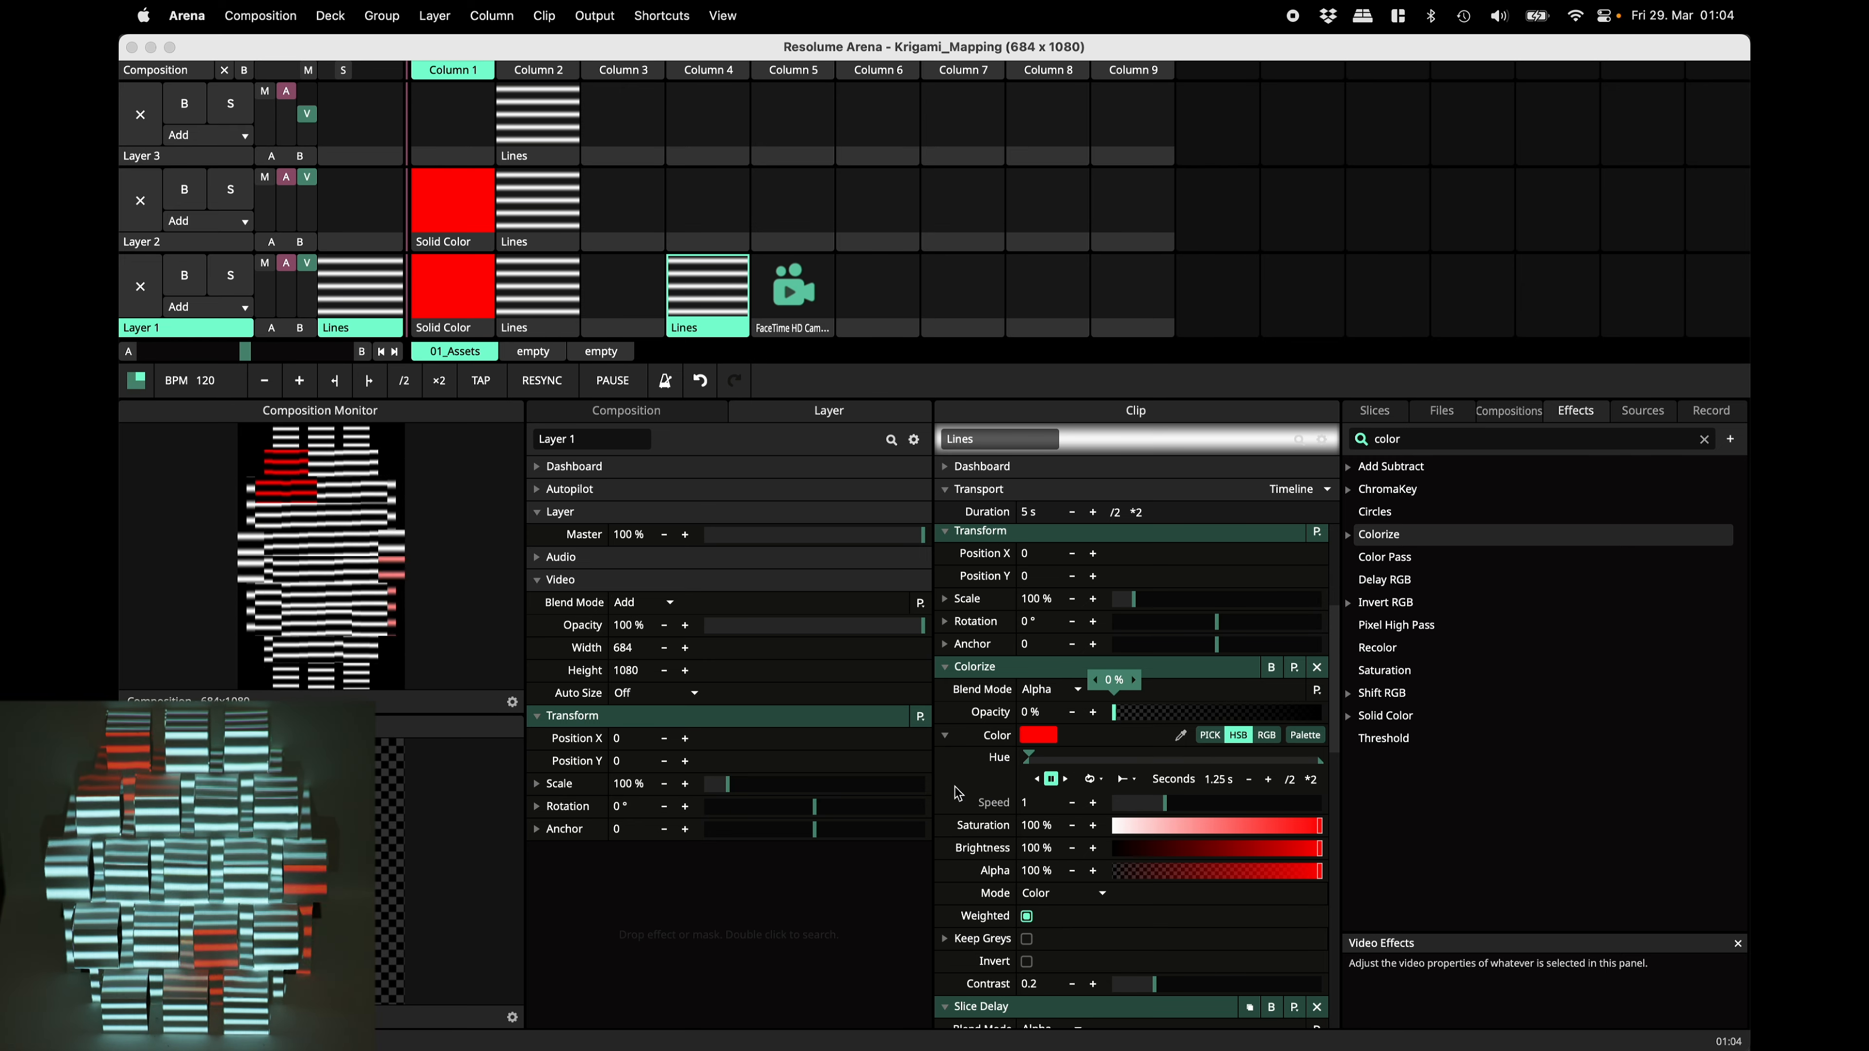
drag(957, 794, 965, 790)
Check the Slice Delay order settings and raise the Colorize Opacity of the Lines clip to 100 %.
drag(1334, 727, 1346, 1014)
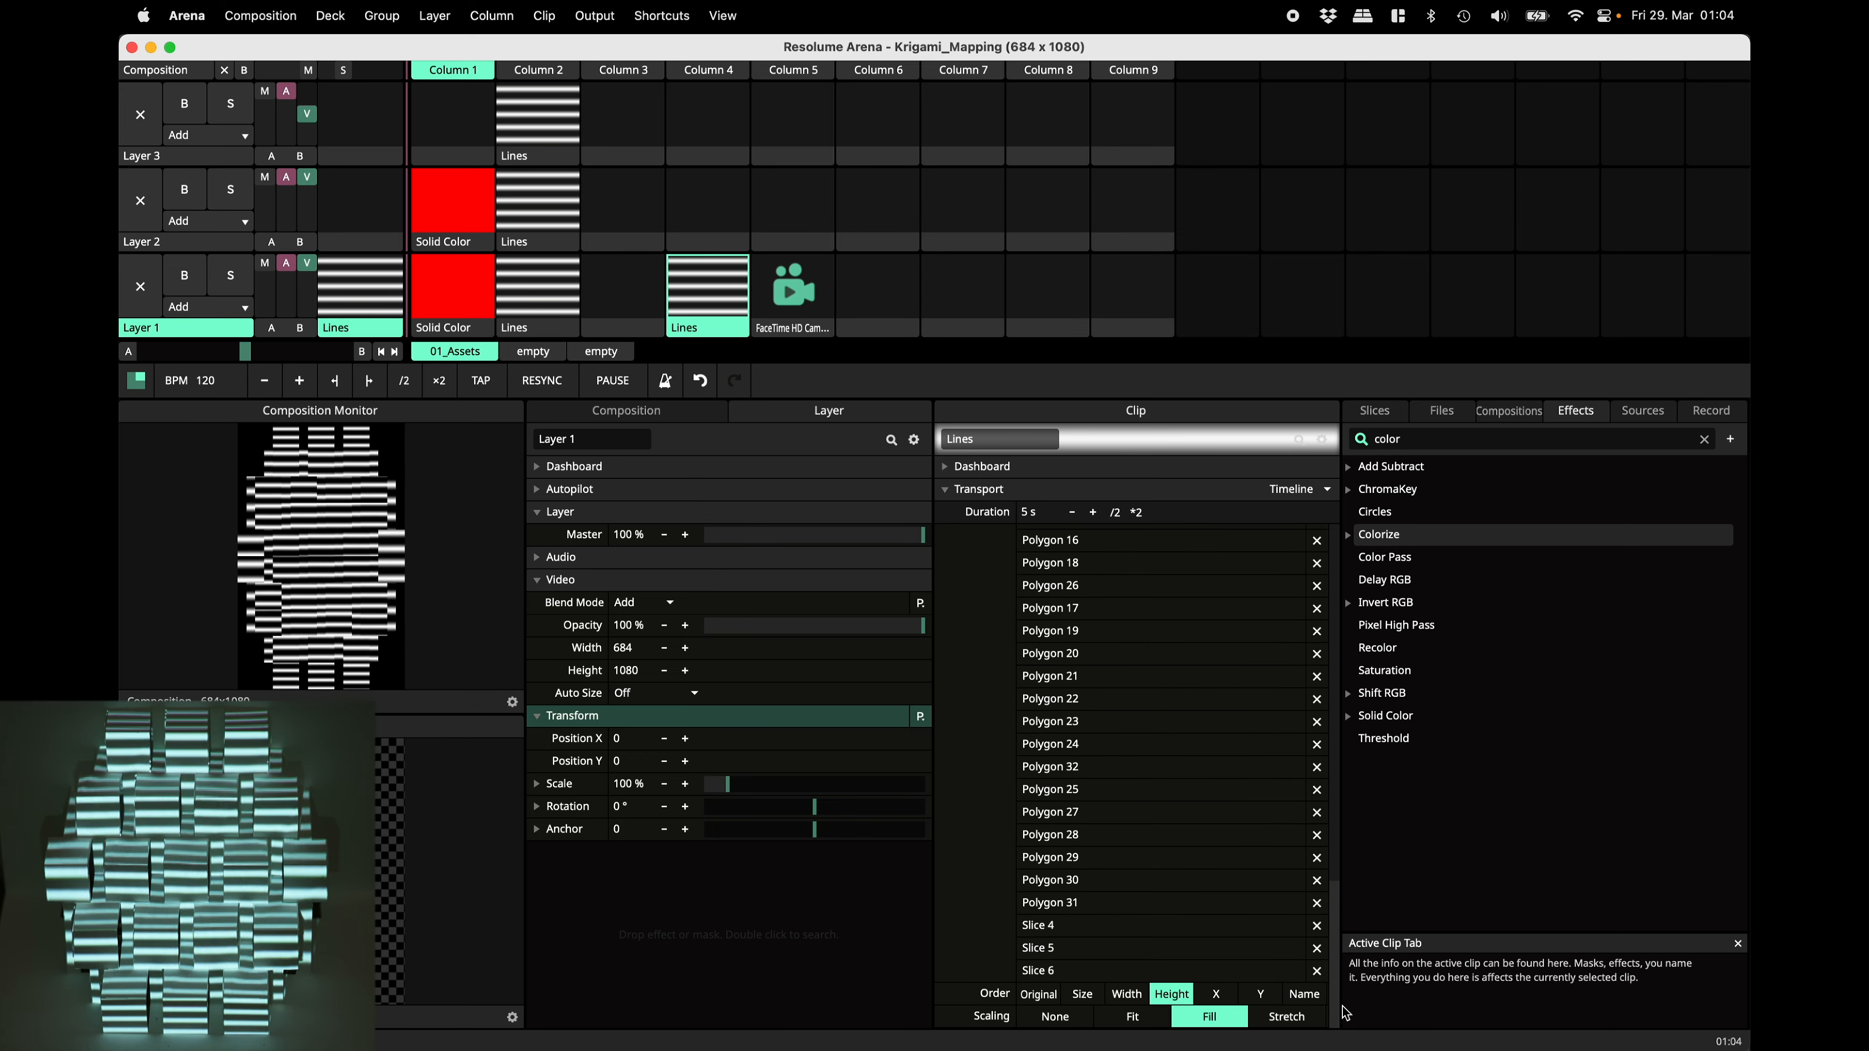
scroll(1344, 817, up, 2)
scroll(1344, 817, up, 10)
drag(1139, 826, 1352, 847)
drag(1334, 707, 1514, 752)
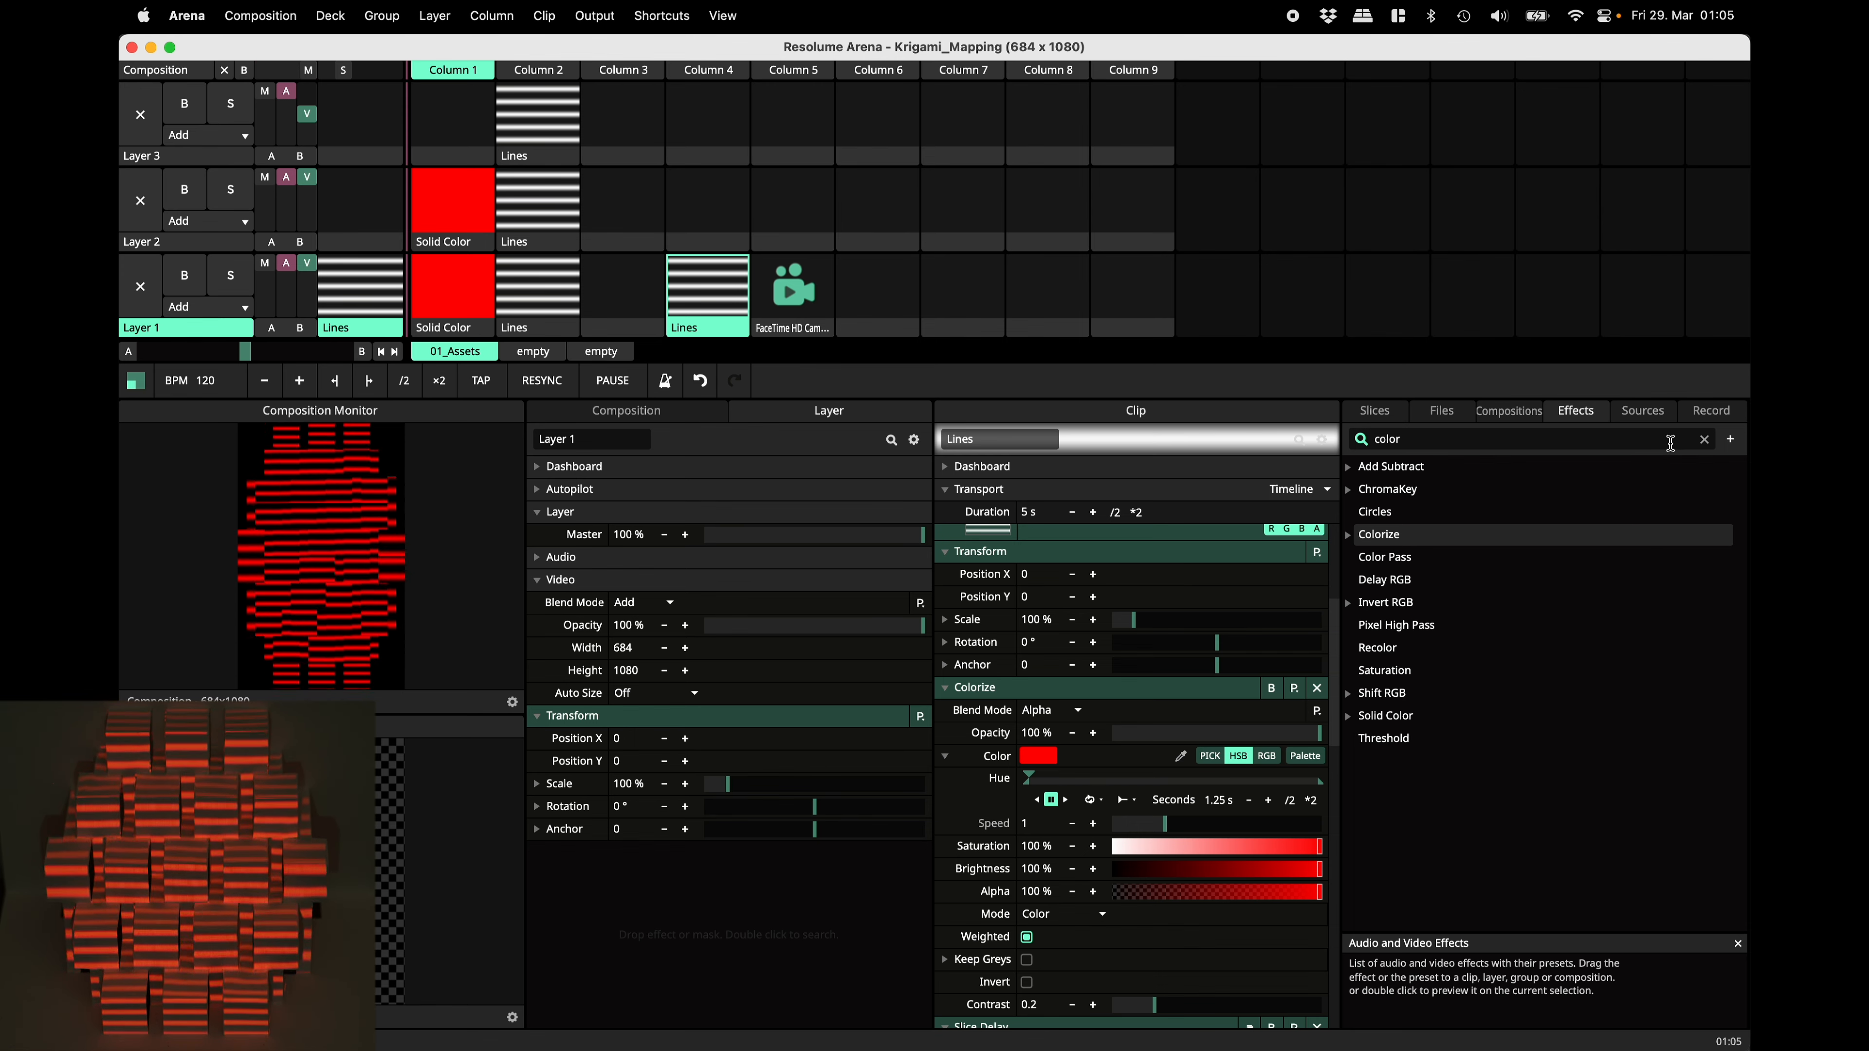
Load the Solids folder from the VISUALS directory into Layer 2, starting at Column 4.
click(1645, 418)
click(1582, 417)
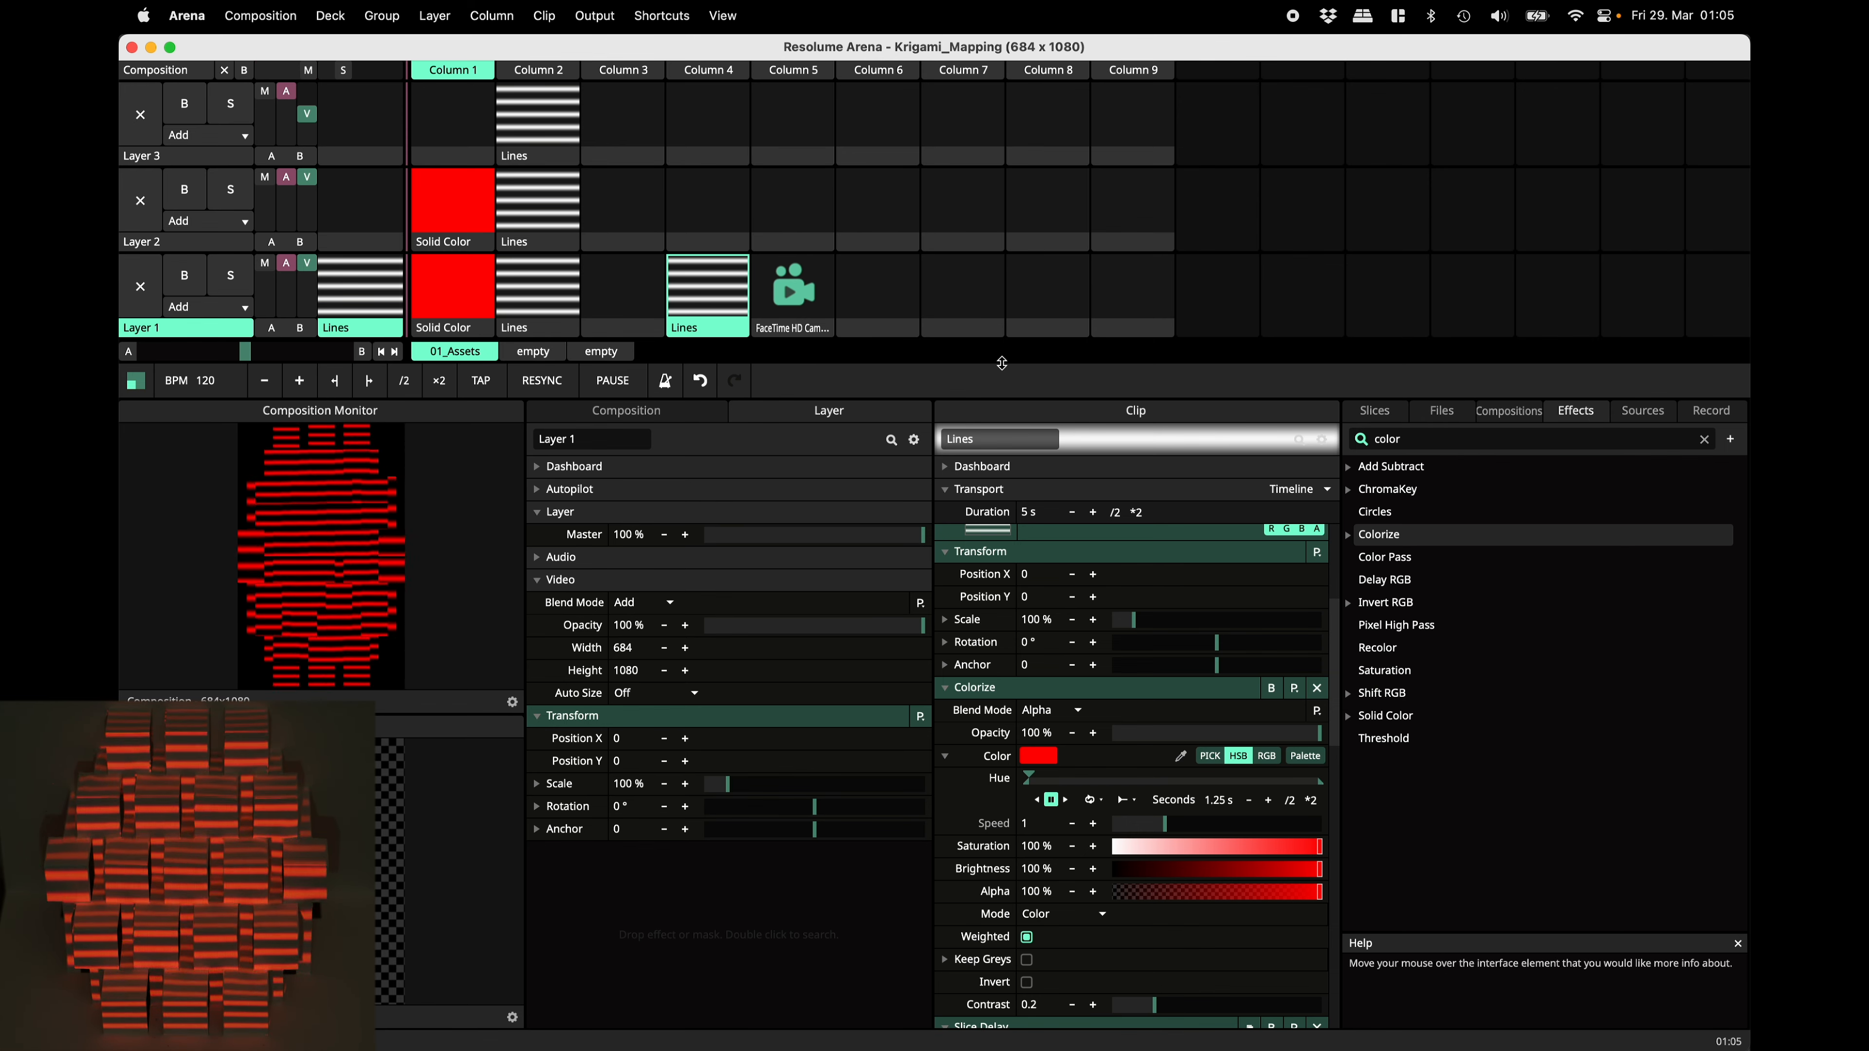
click(1440, 412)
scroll(1405, 552, down, 6)
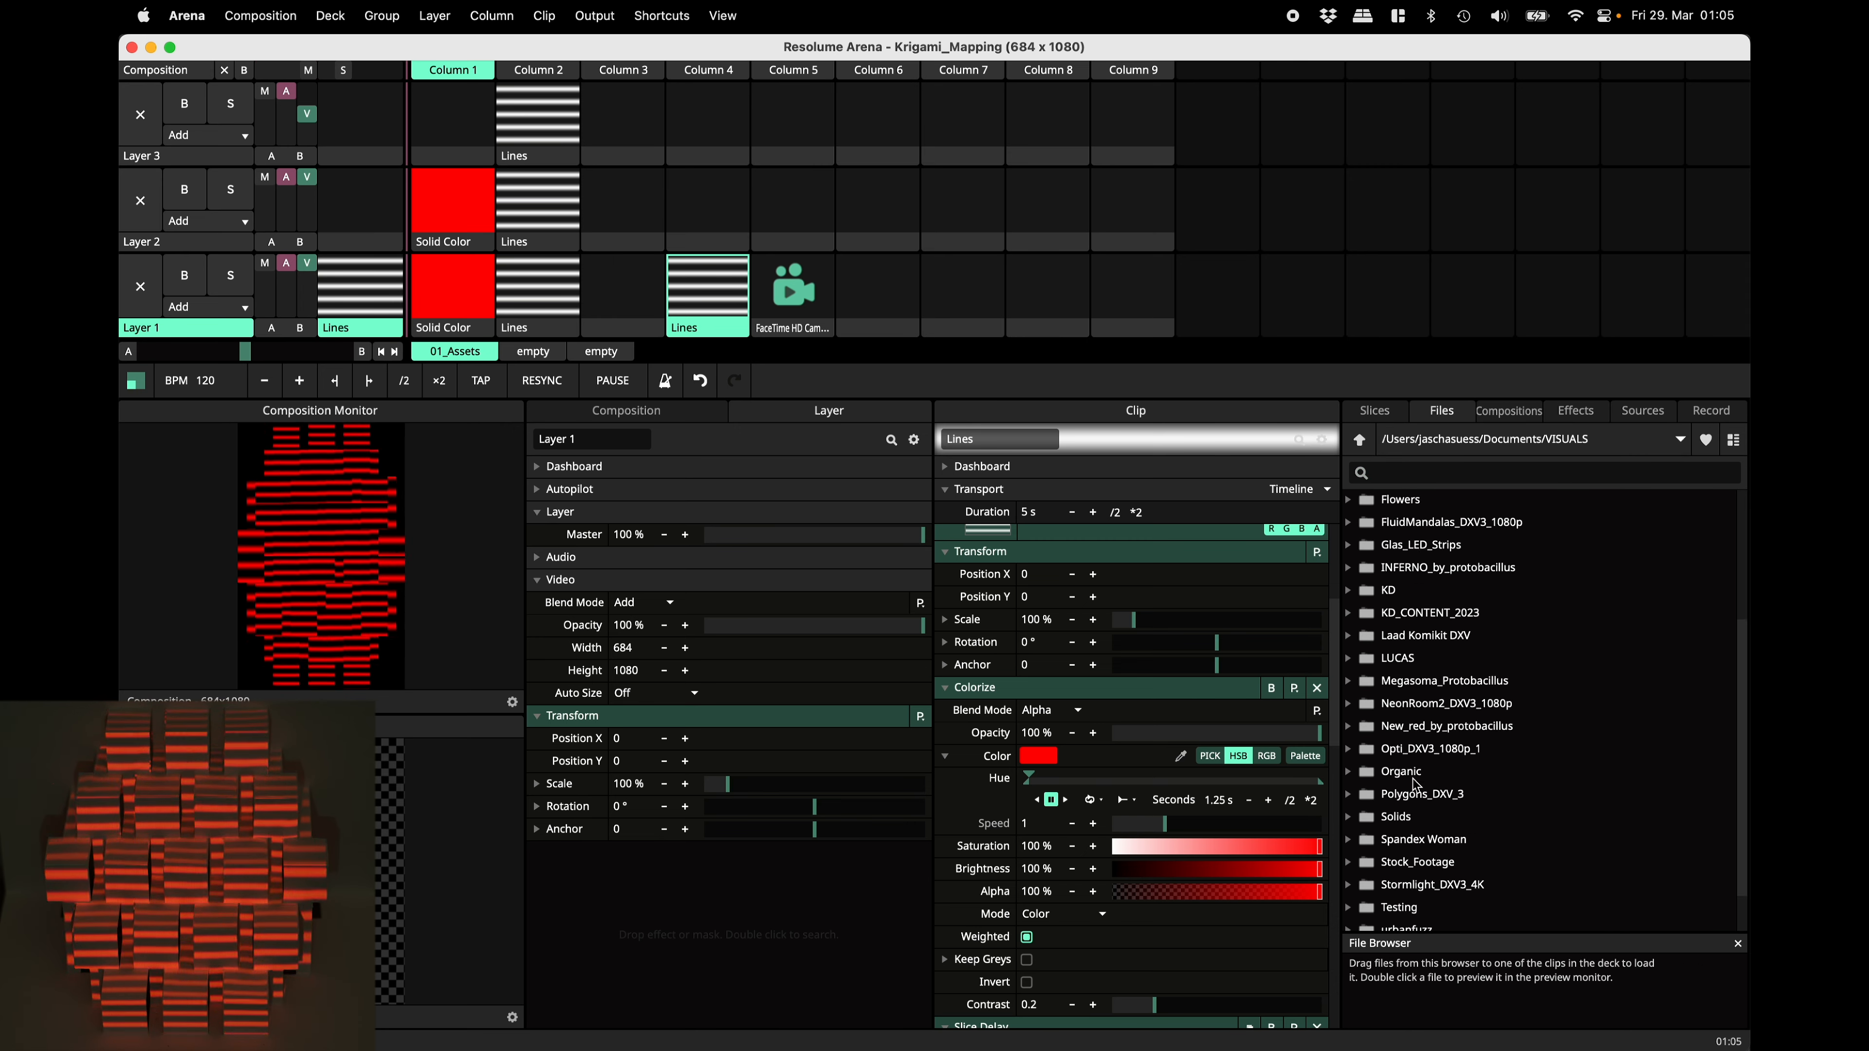
drag(1402, 762, 699, 210)
Preview the loaded Layer 2 content by triggering a selection of clips between 03_LE_Solids and 12_ME_Solids.
click(878, 210)
click(1047, 212)
click(1134, 211)
click(1301, 210)
click(1383, 208)
click(1471, 210)
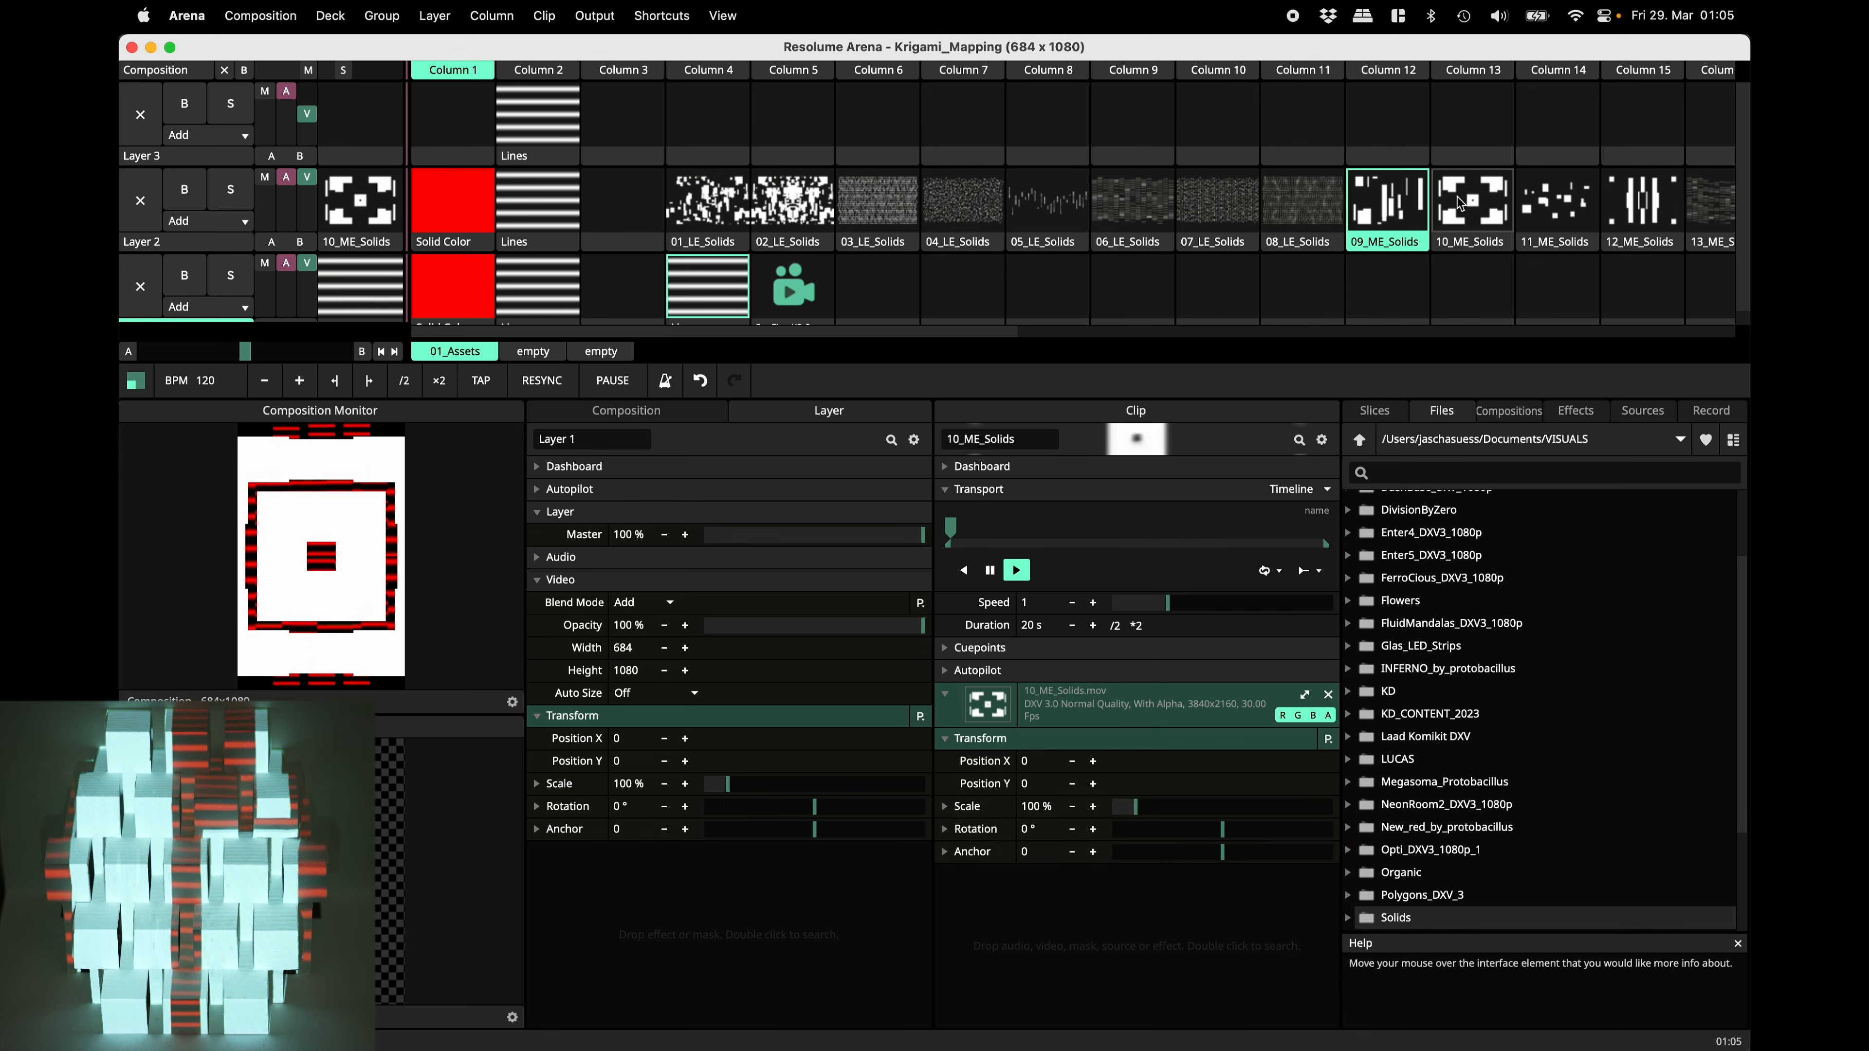
click(1558, 212)
click(1671, 216)
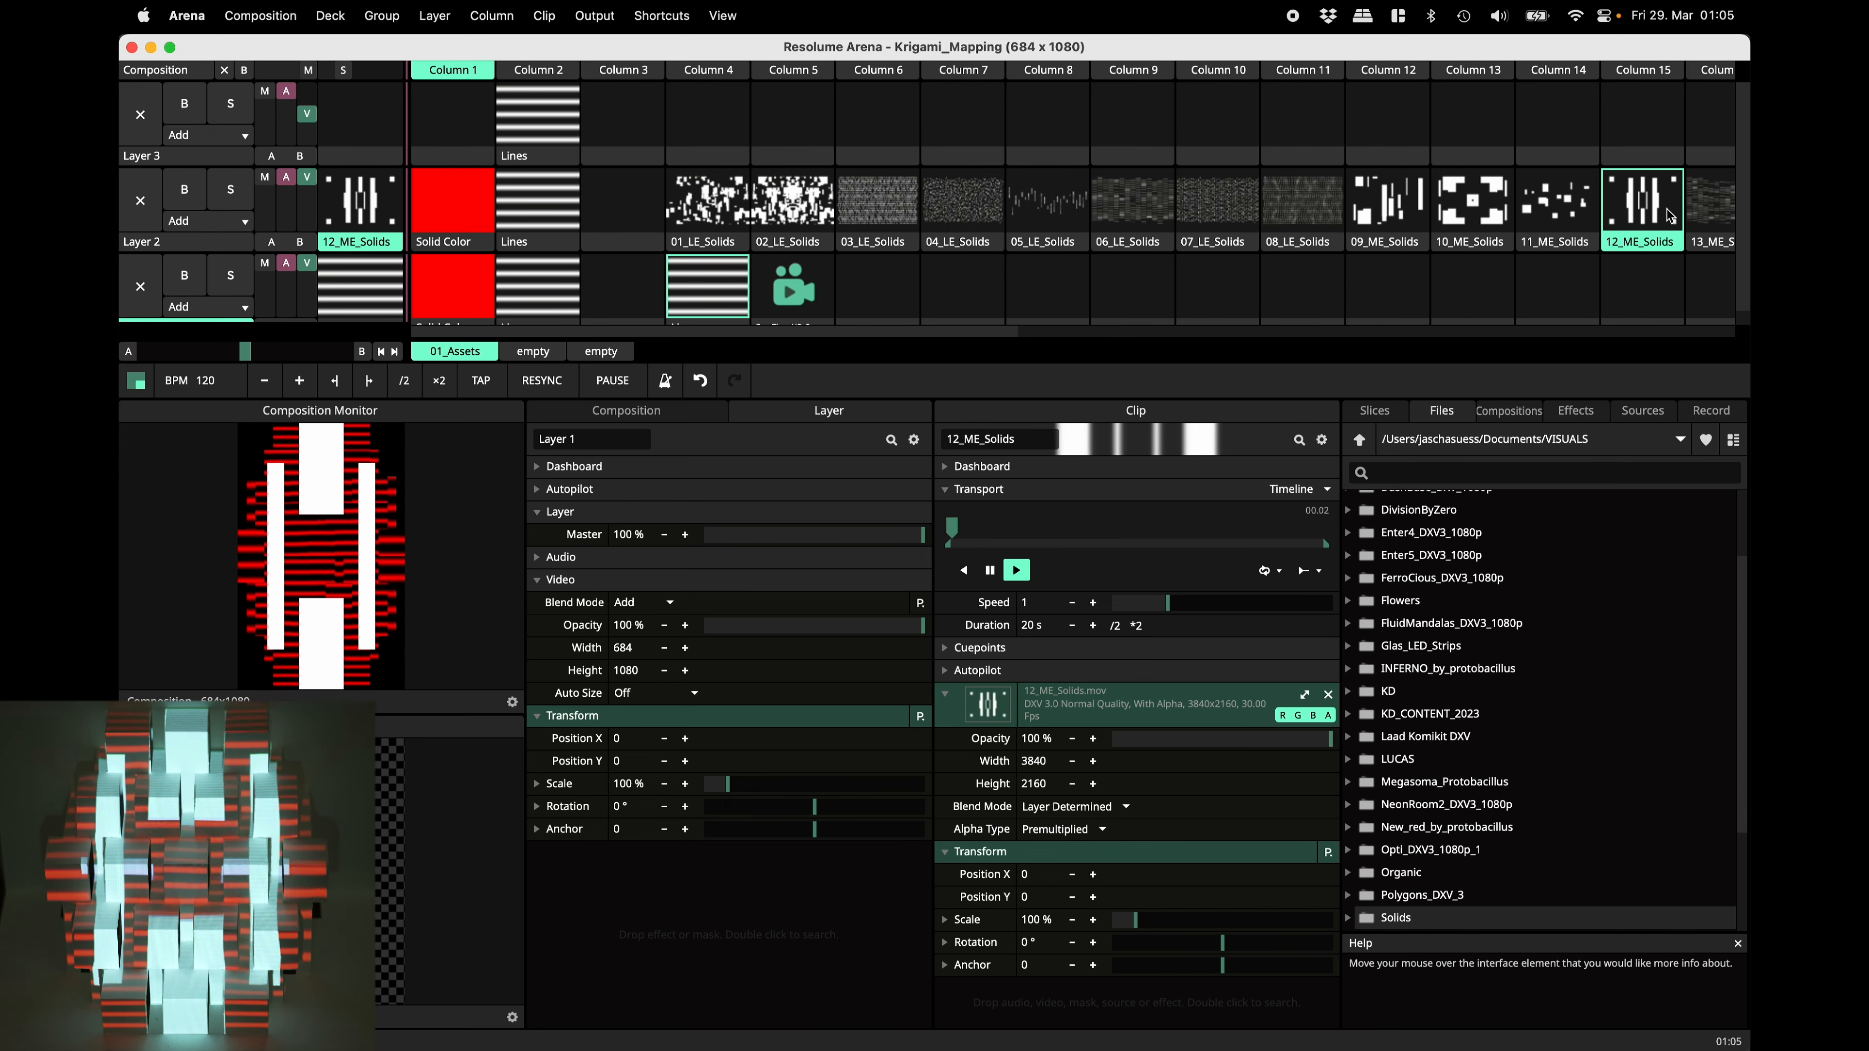
click(1558, 210)
click(1479, 207)
Clear Layer 1 by triggering its empty Column 9 slot, and trigger 09_ME_Solids on Layer 2.
click(1097, 288)
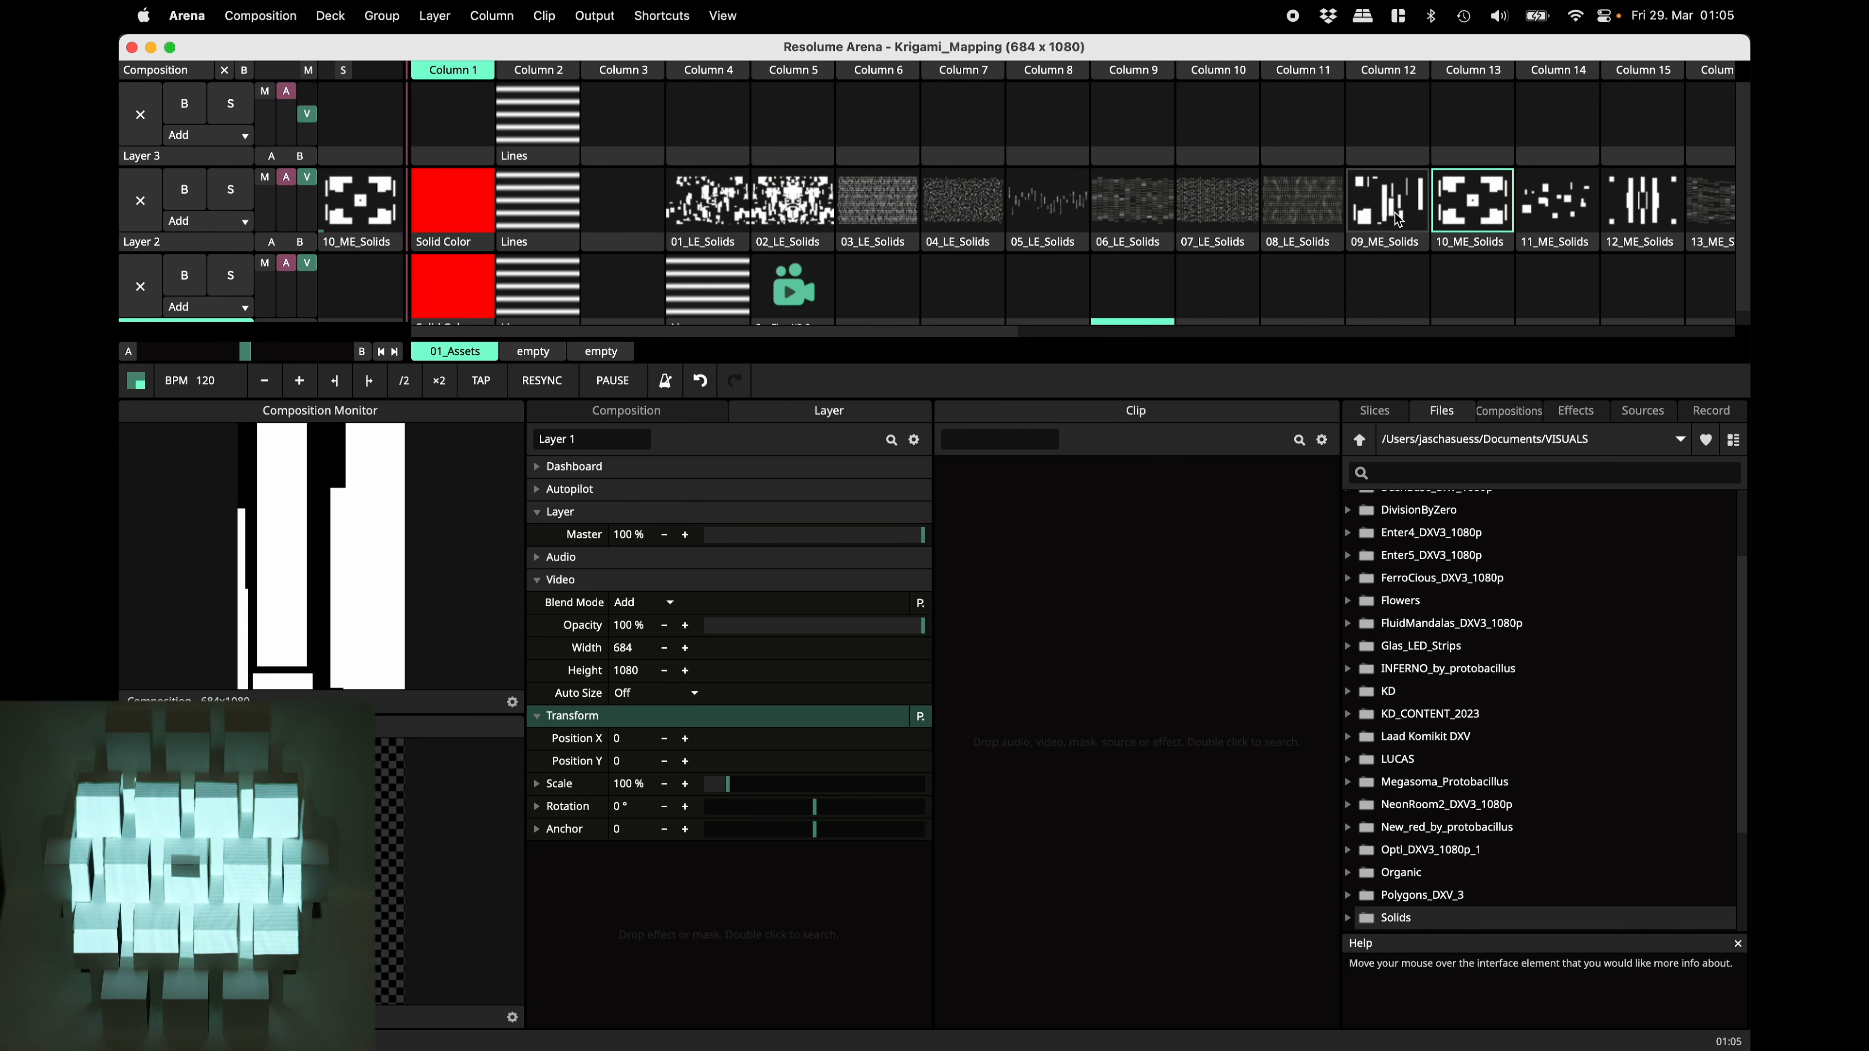
click(1383, 210)
scroll(788, 300, down, 1)
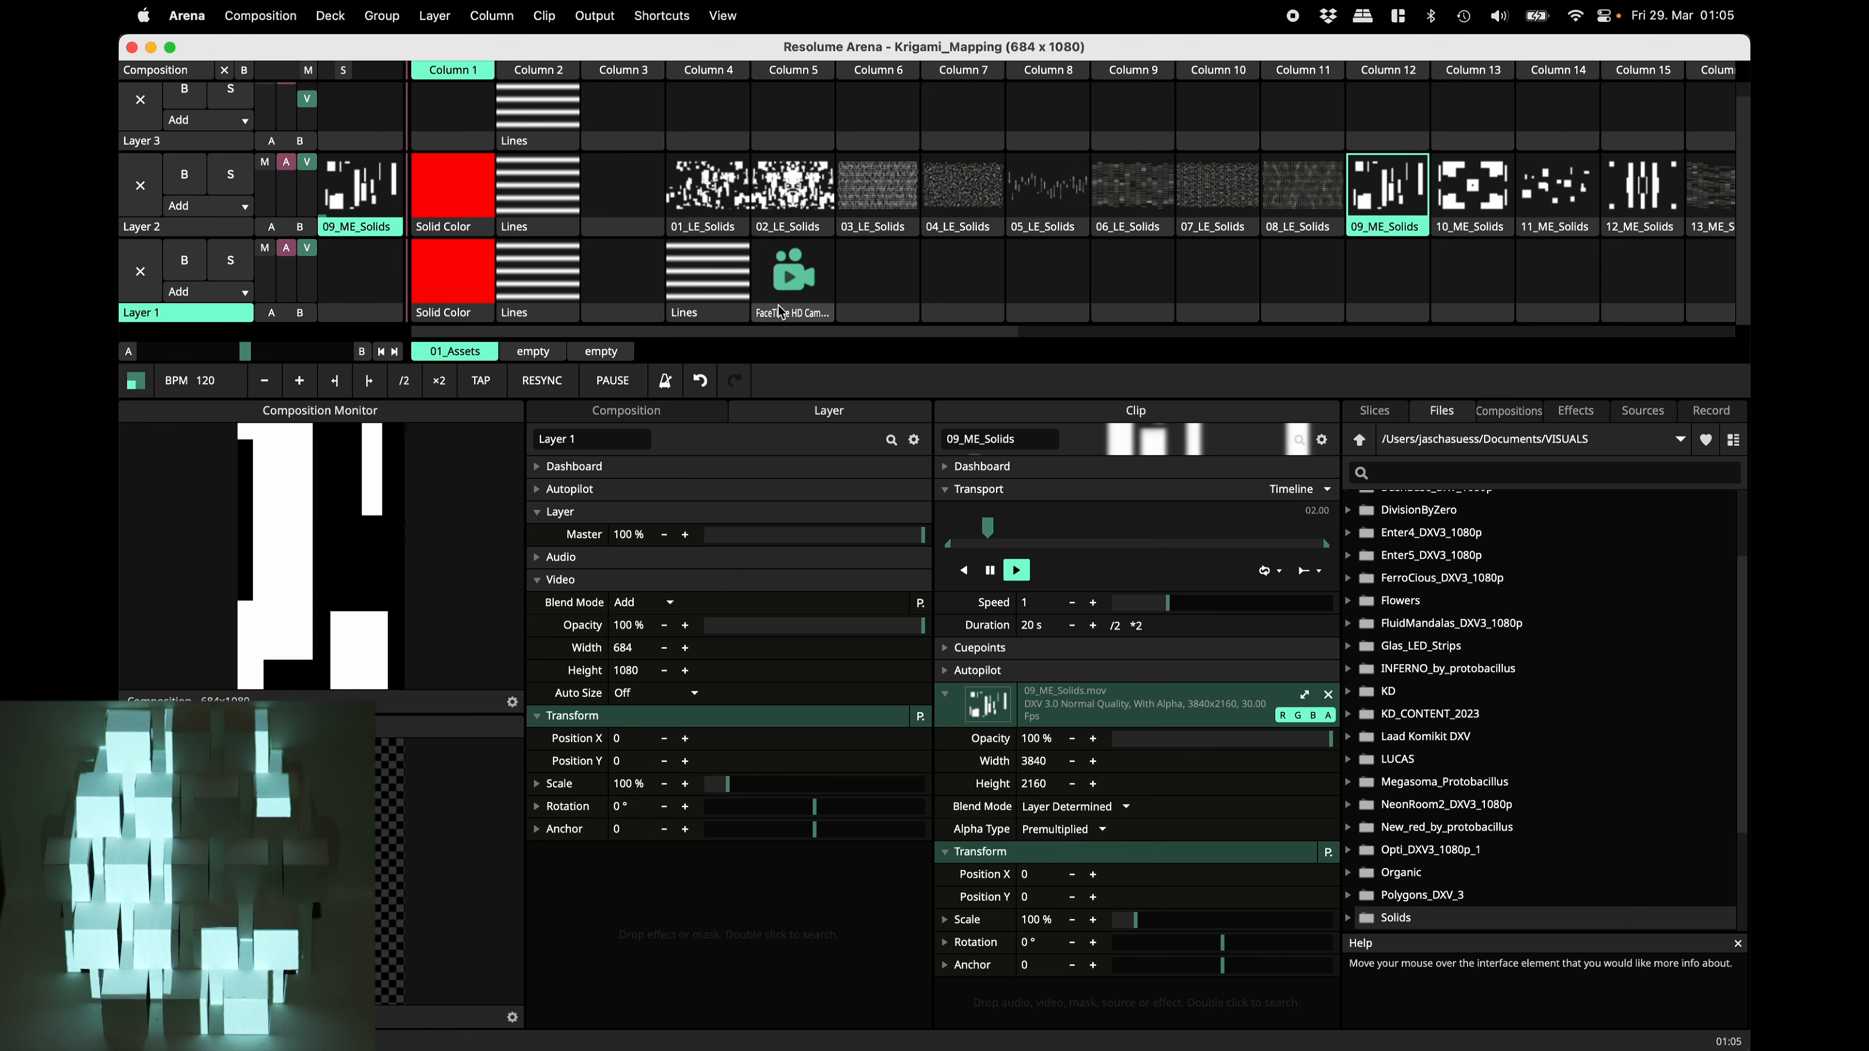
Copy the Slice Delay effect from the FaceTime HD Camera clip to Layer 2 and trigger 02_LE_Solids.
click(767, 316)
drag(986, 874, 173, 216)
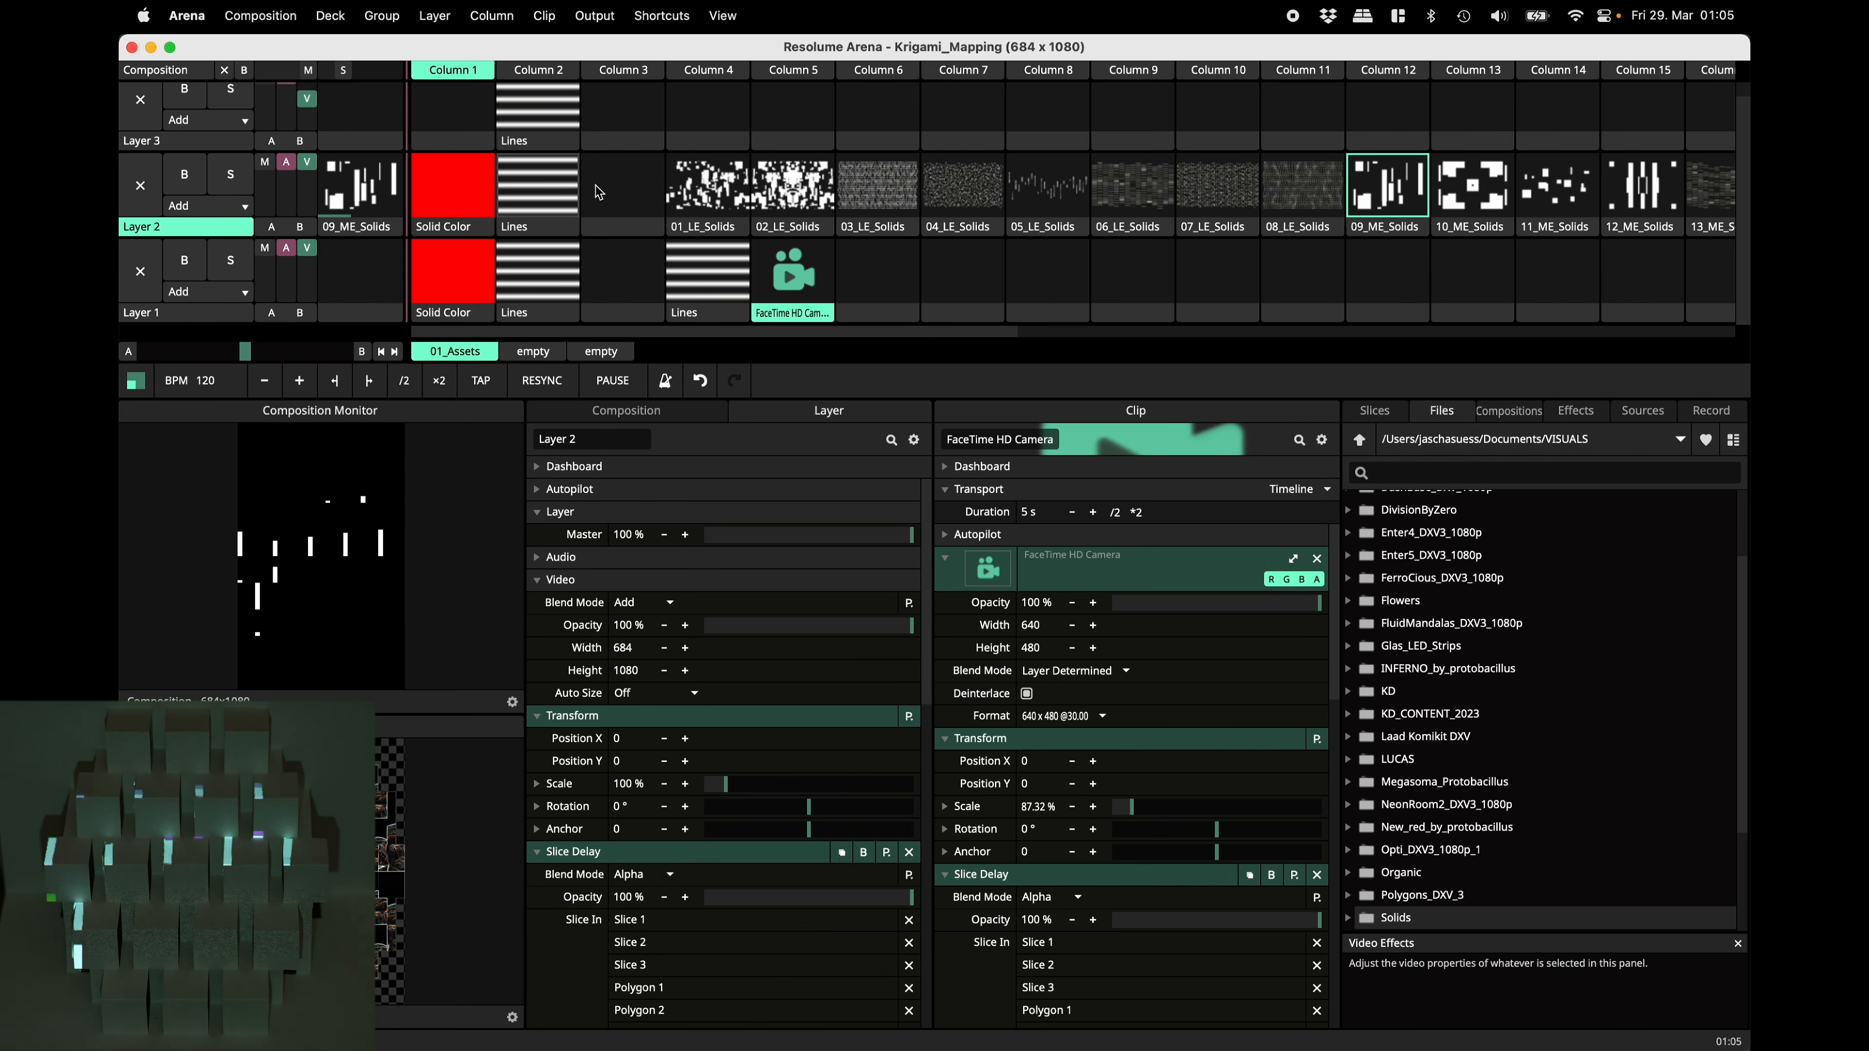
click(802, 200)
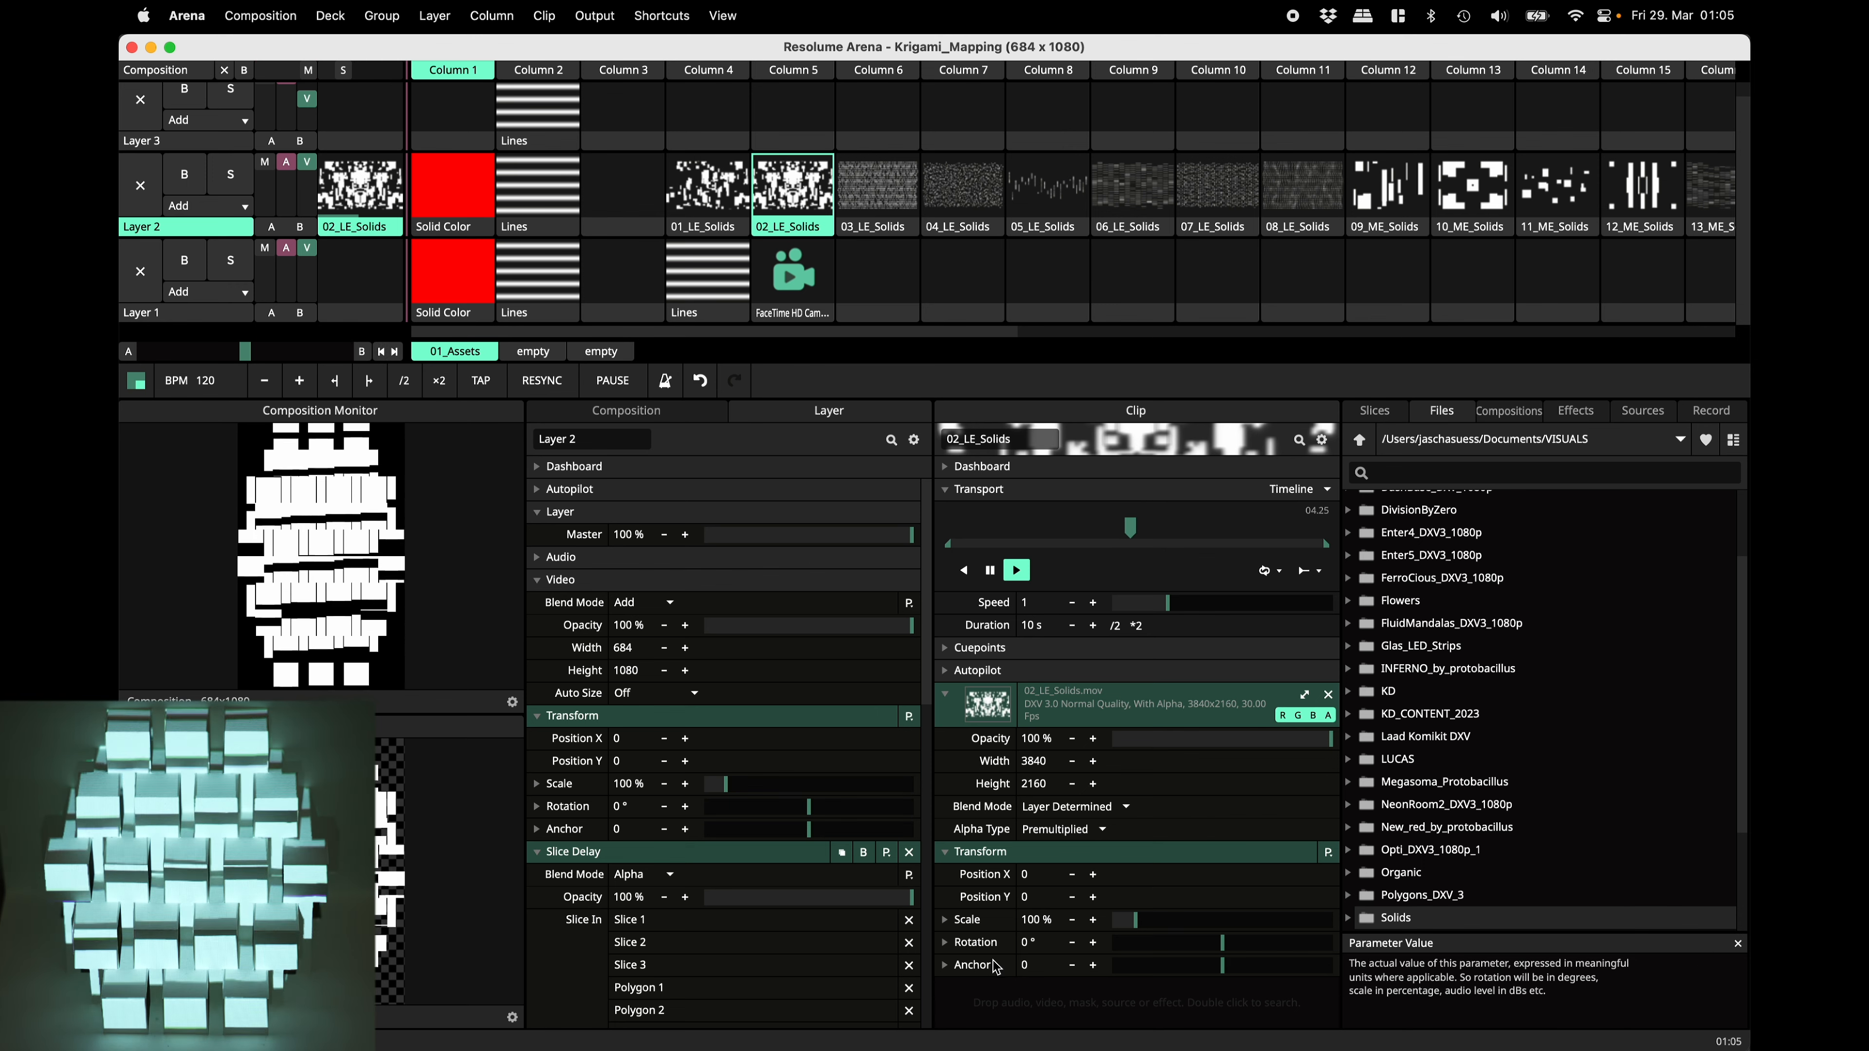
Try Fit as Layer 2's Slice Delay scaling and settle on Fill.
scroll(662, 798, down, 5)
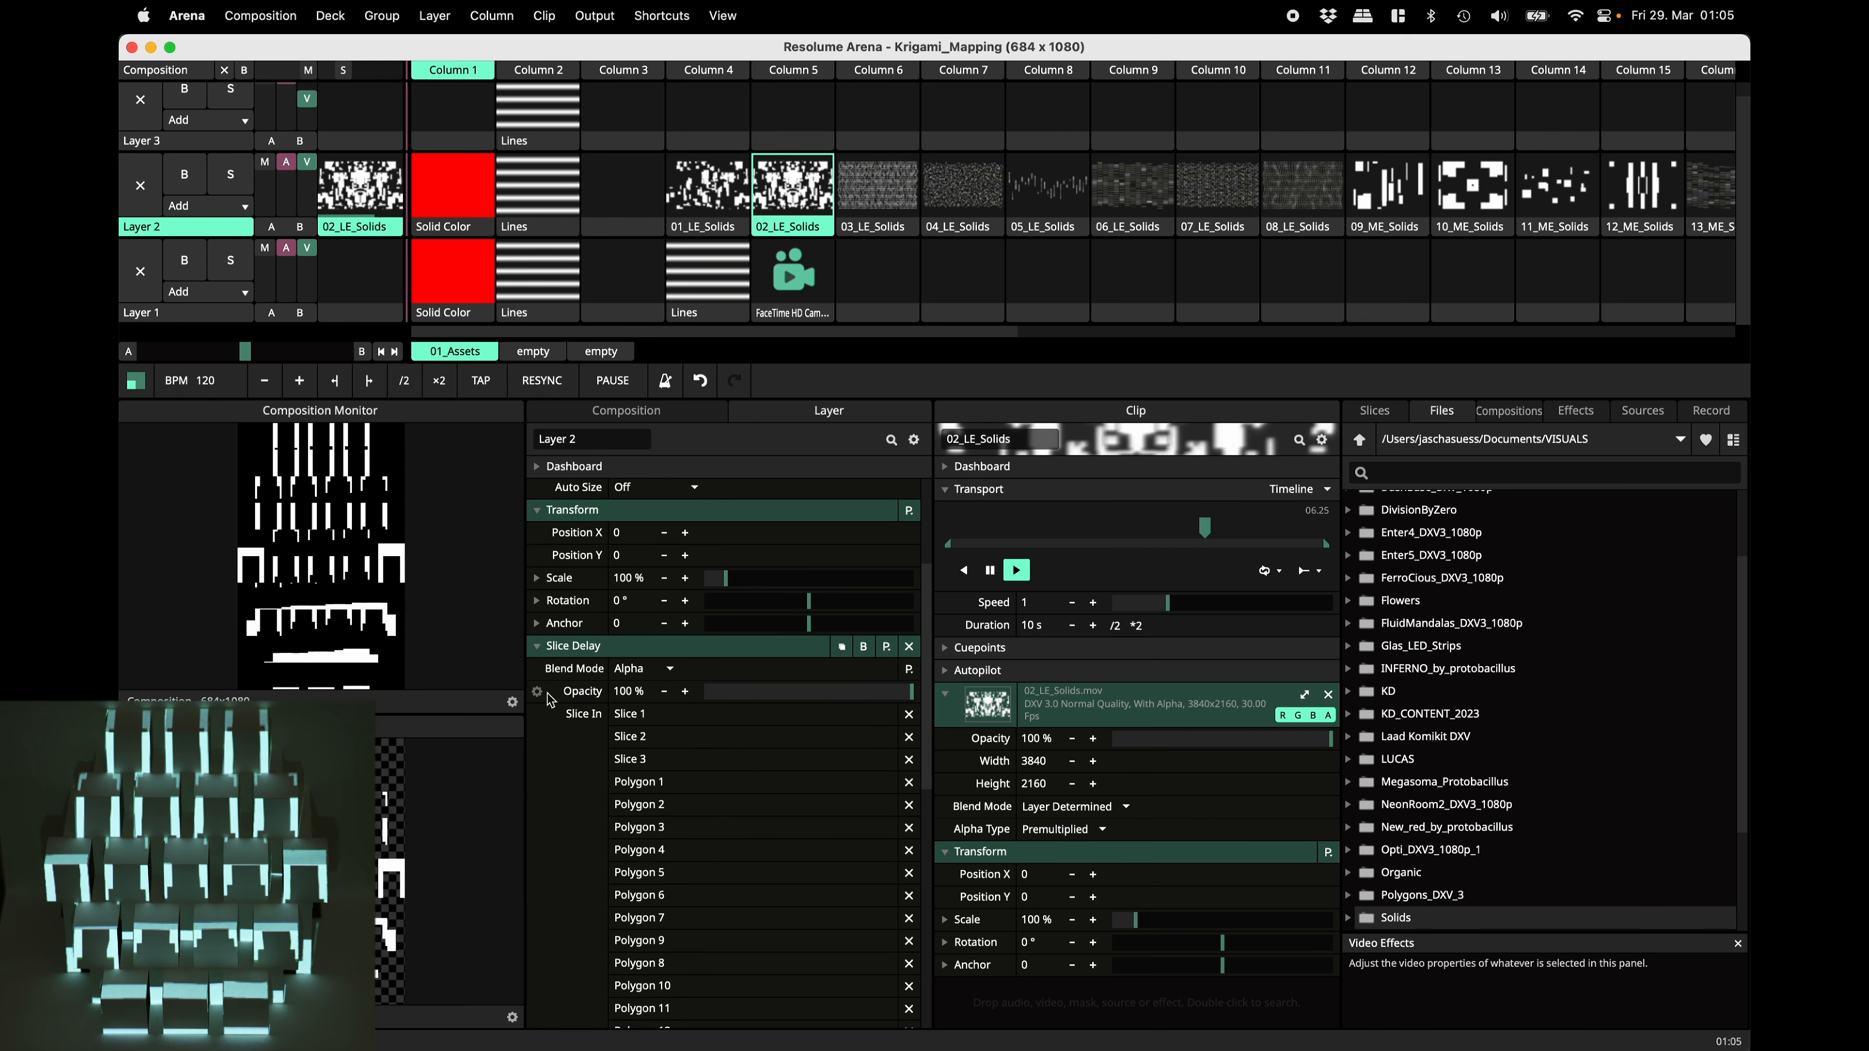
scroll(588, 743, down, 10)
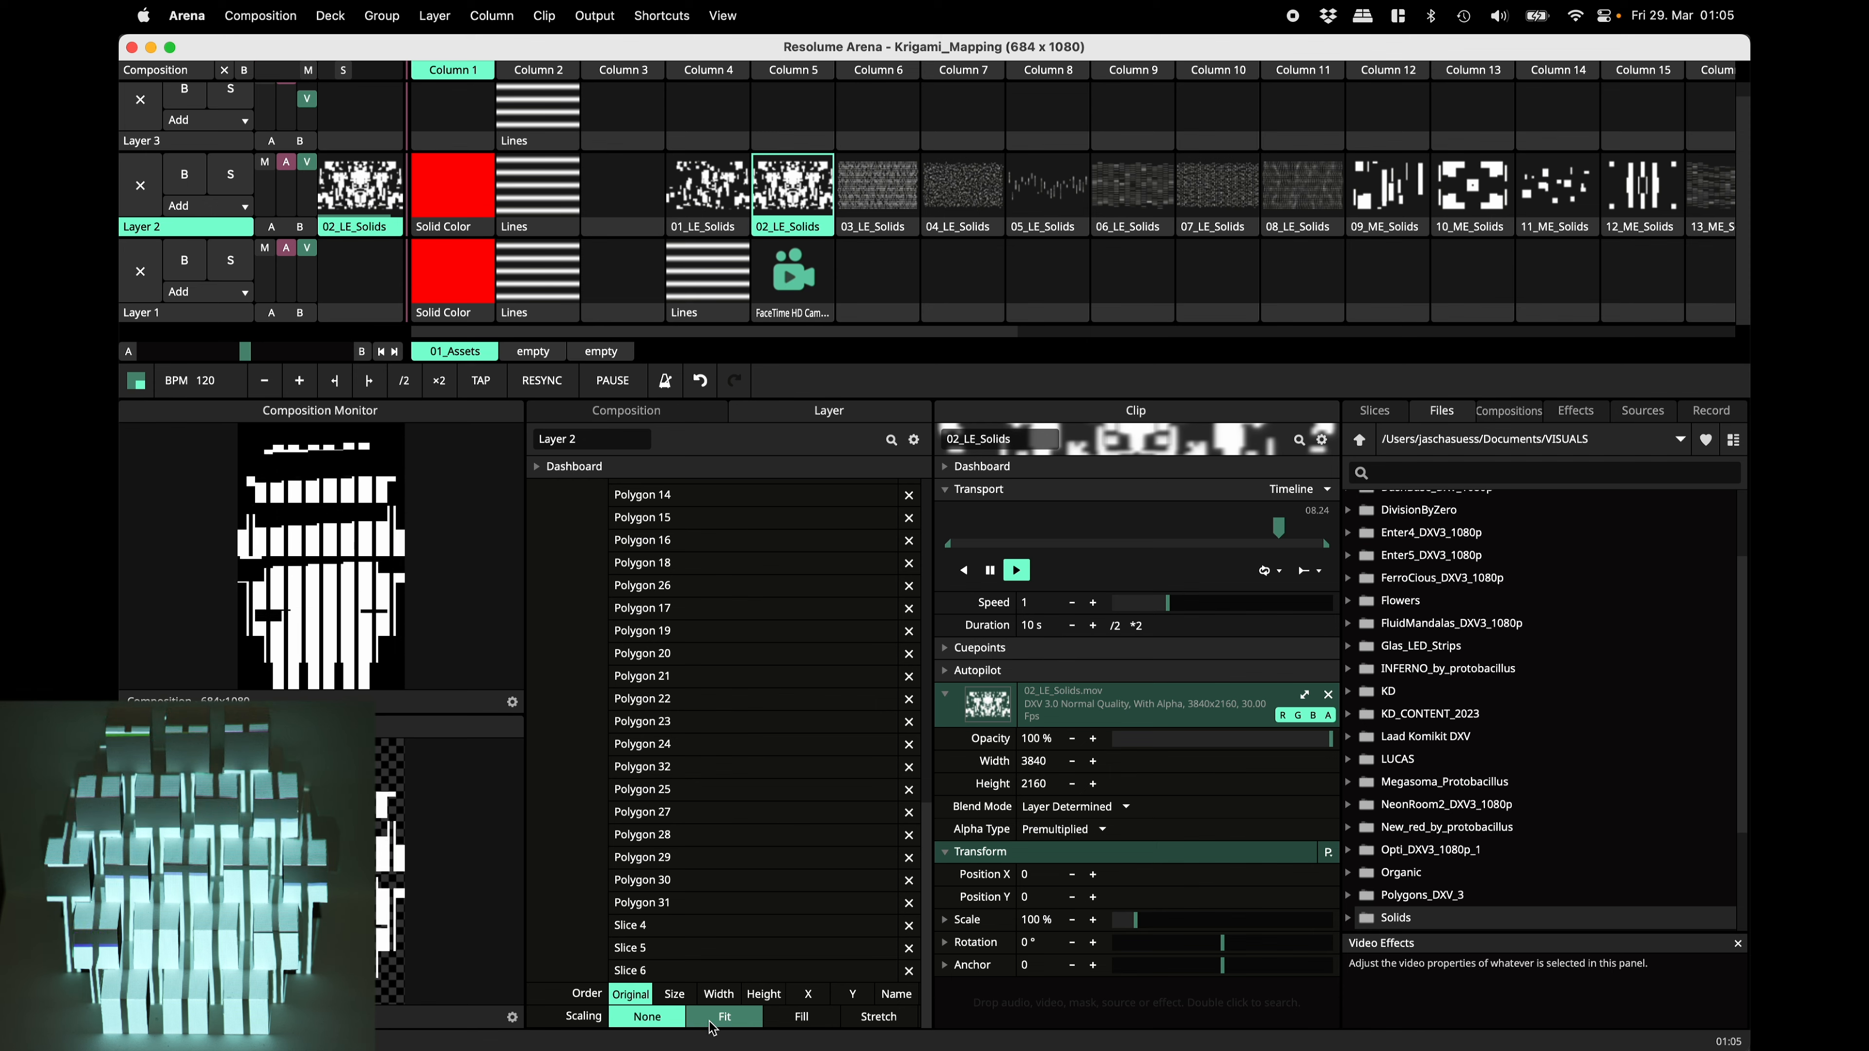
click(750, 1024)
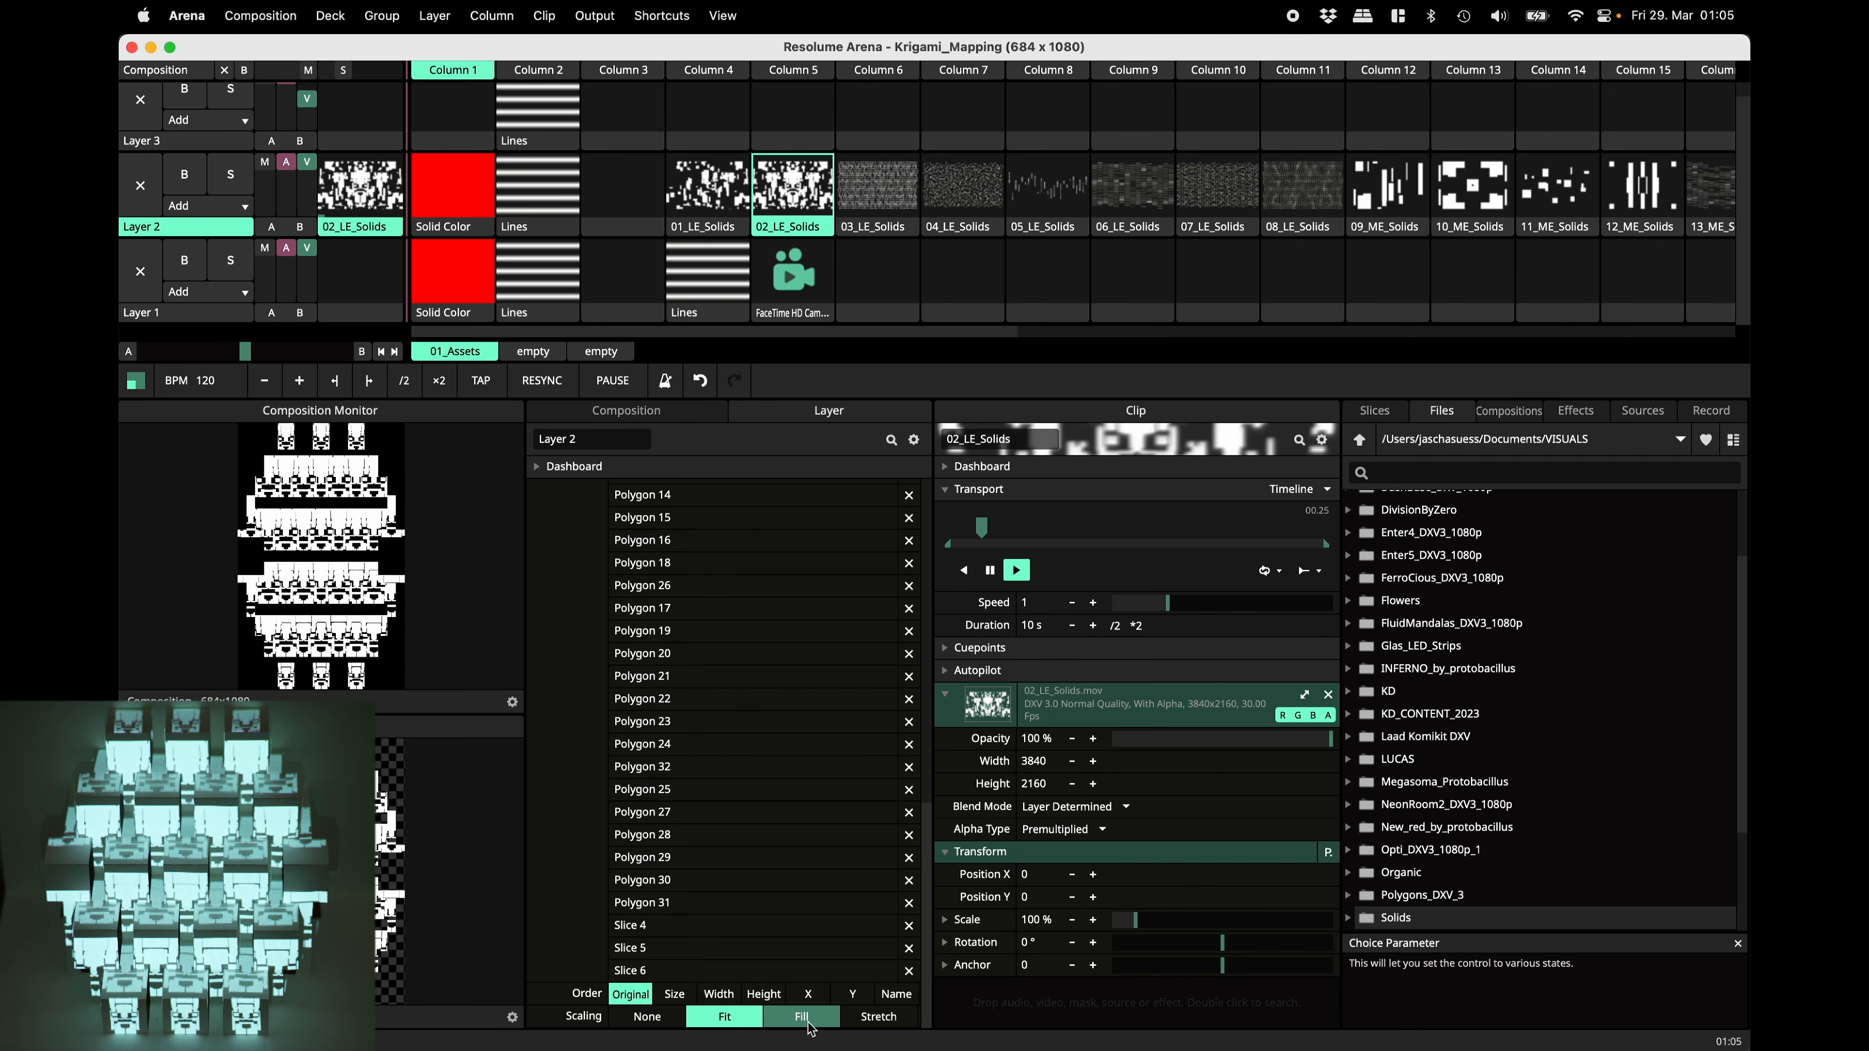
click(808, 1023)
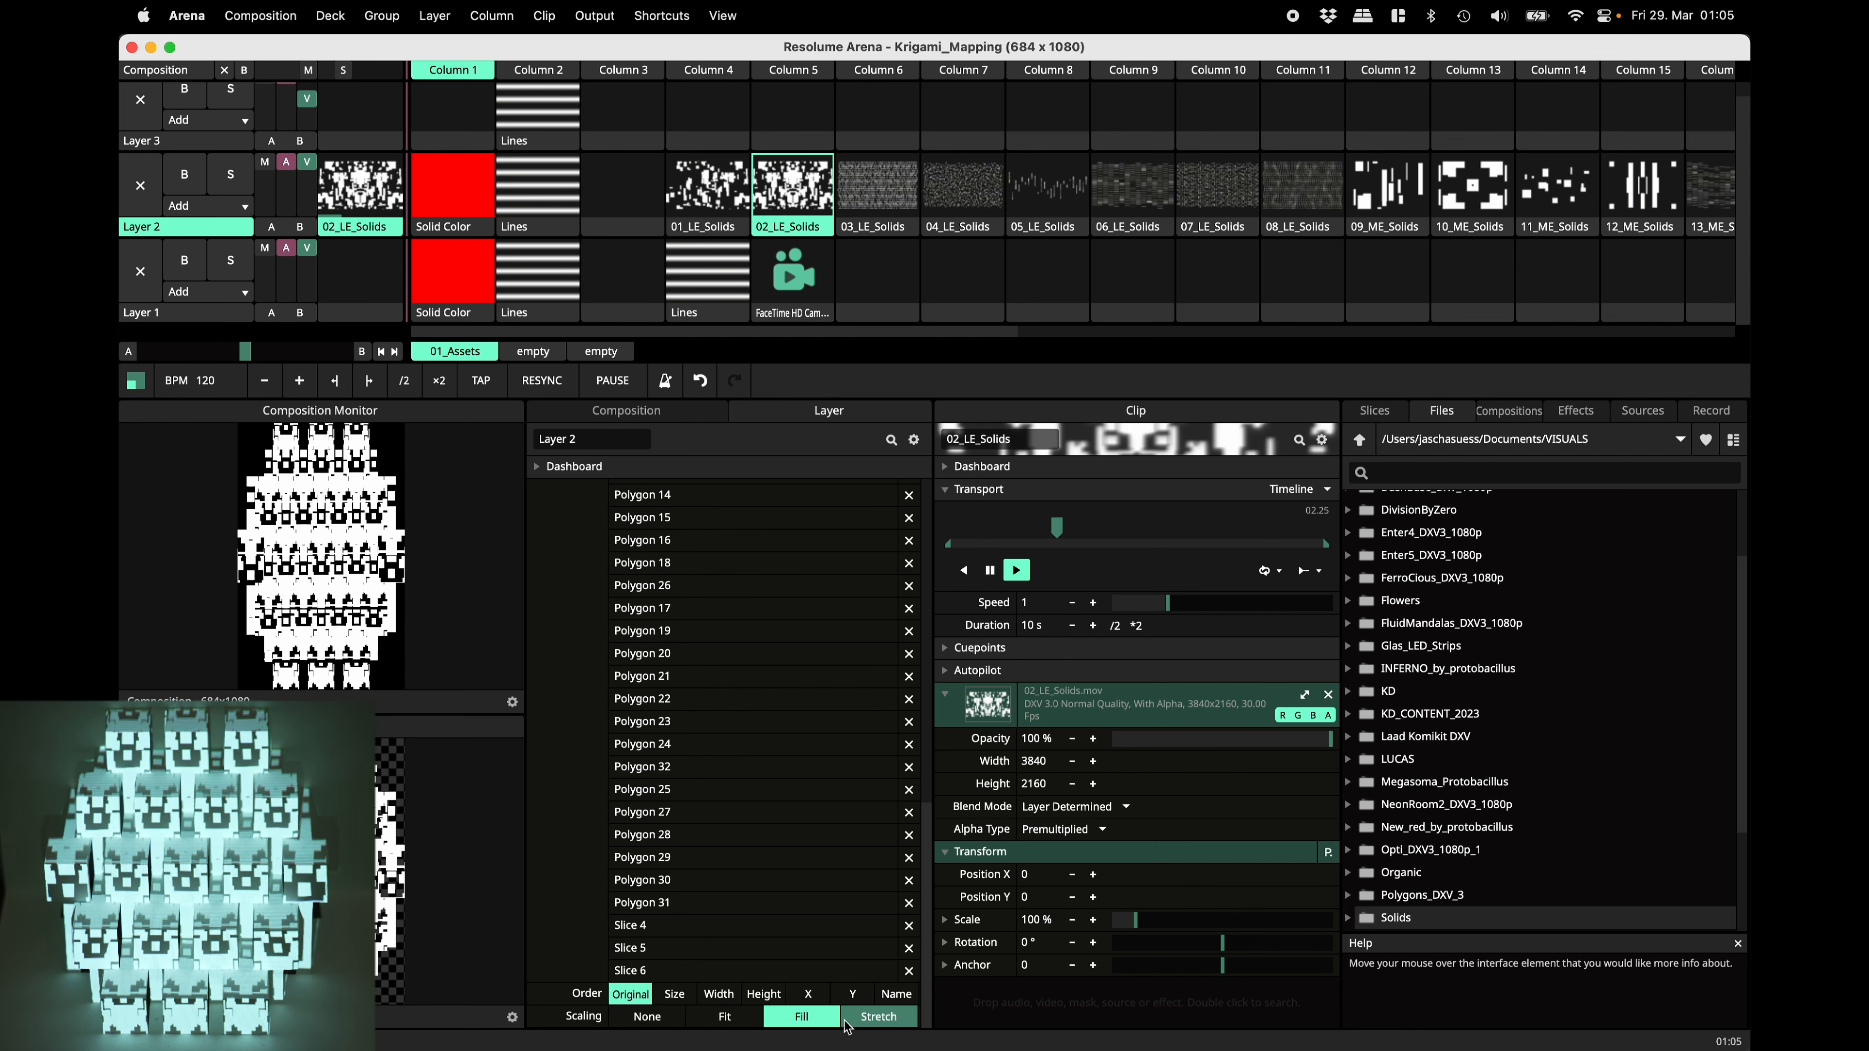
Preview the layer-wide Slice Delay by triggering Layer 2's ME_Solids clips 10, 11, 12, 13, 14, 16 and 17.
click(1435, 221)
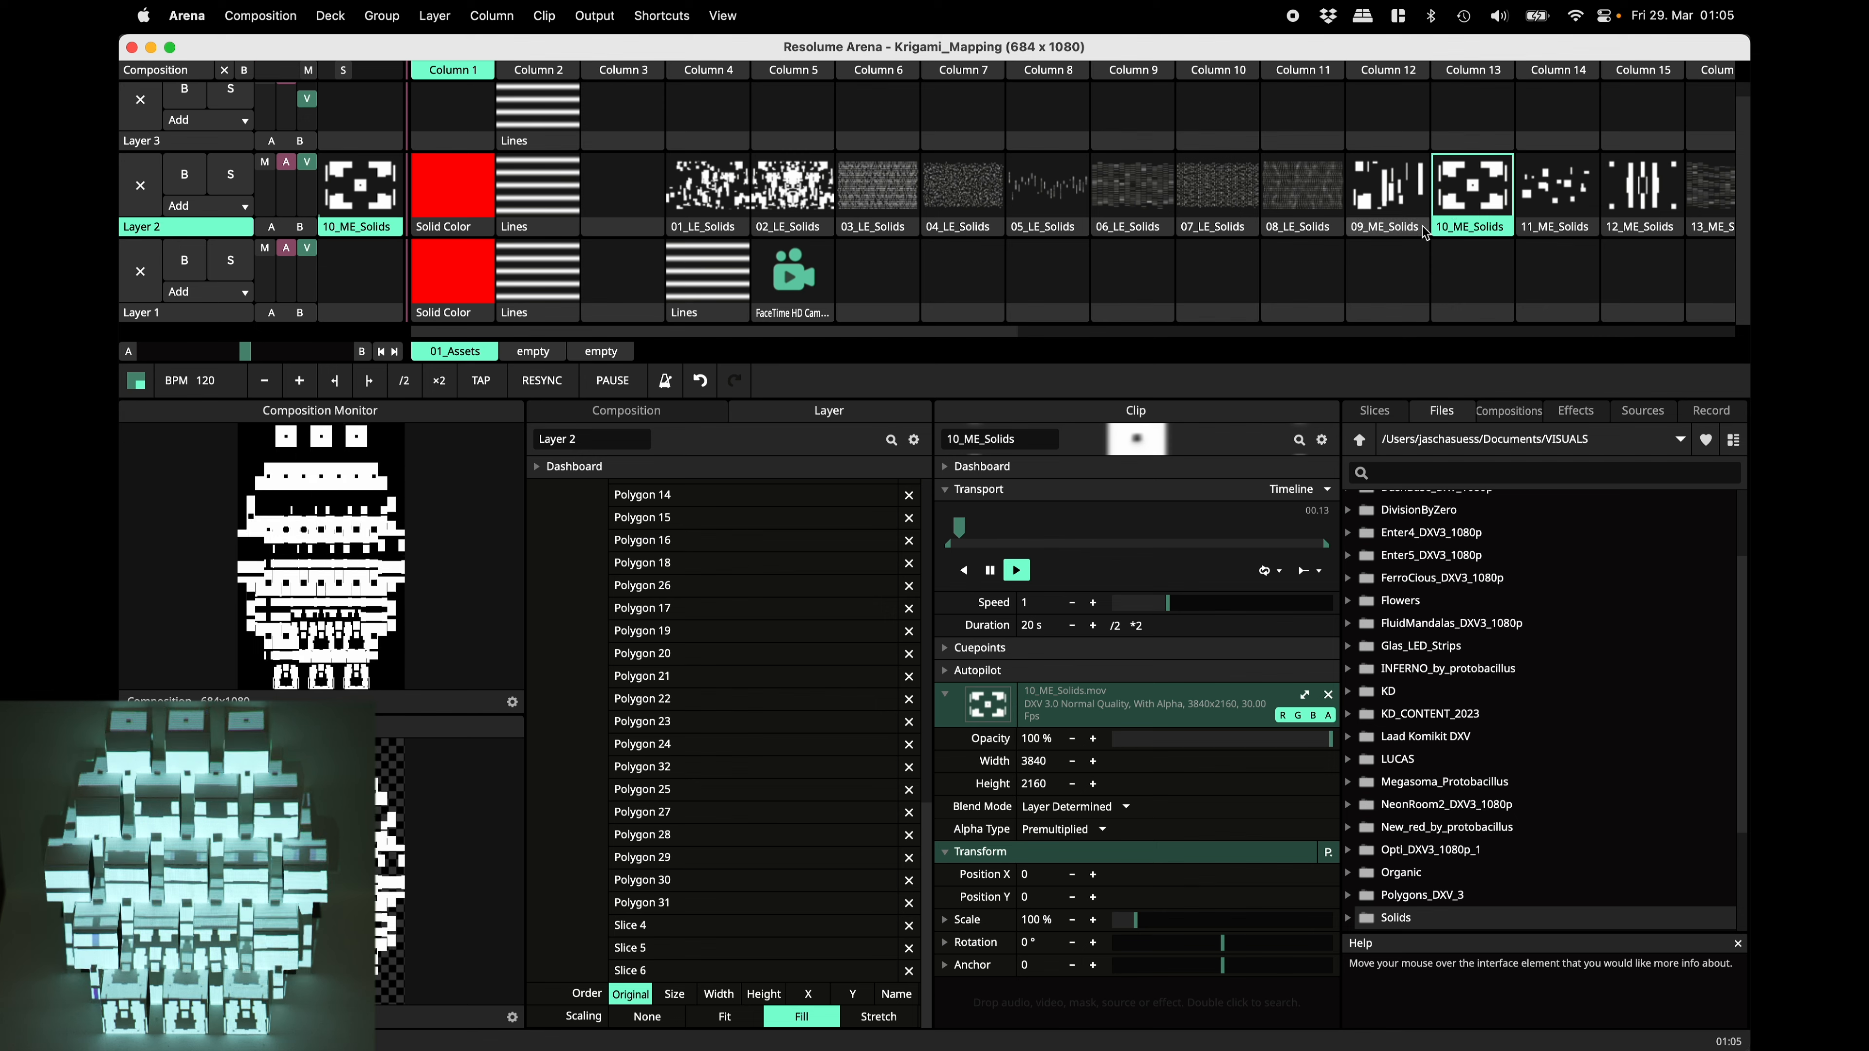
scroll(1423, 229, right, 5)
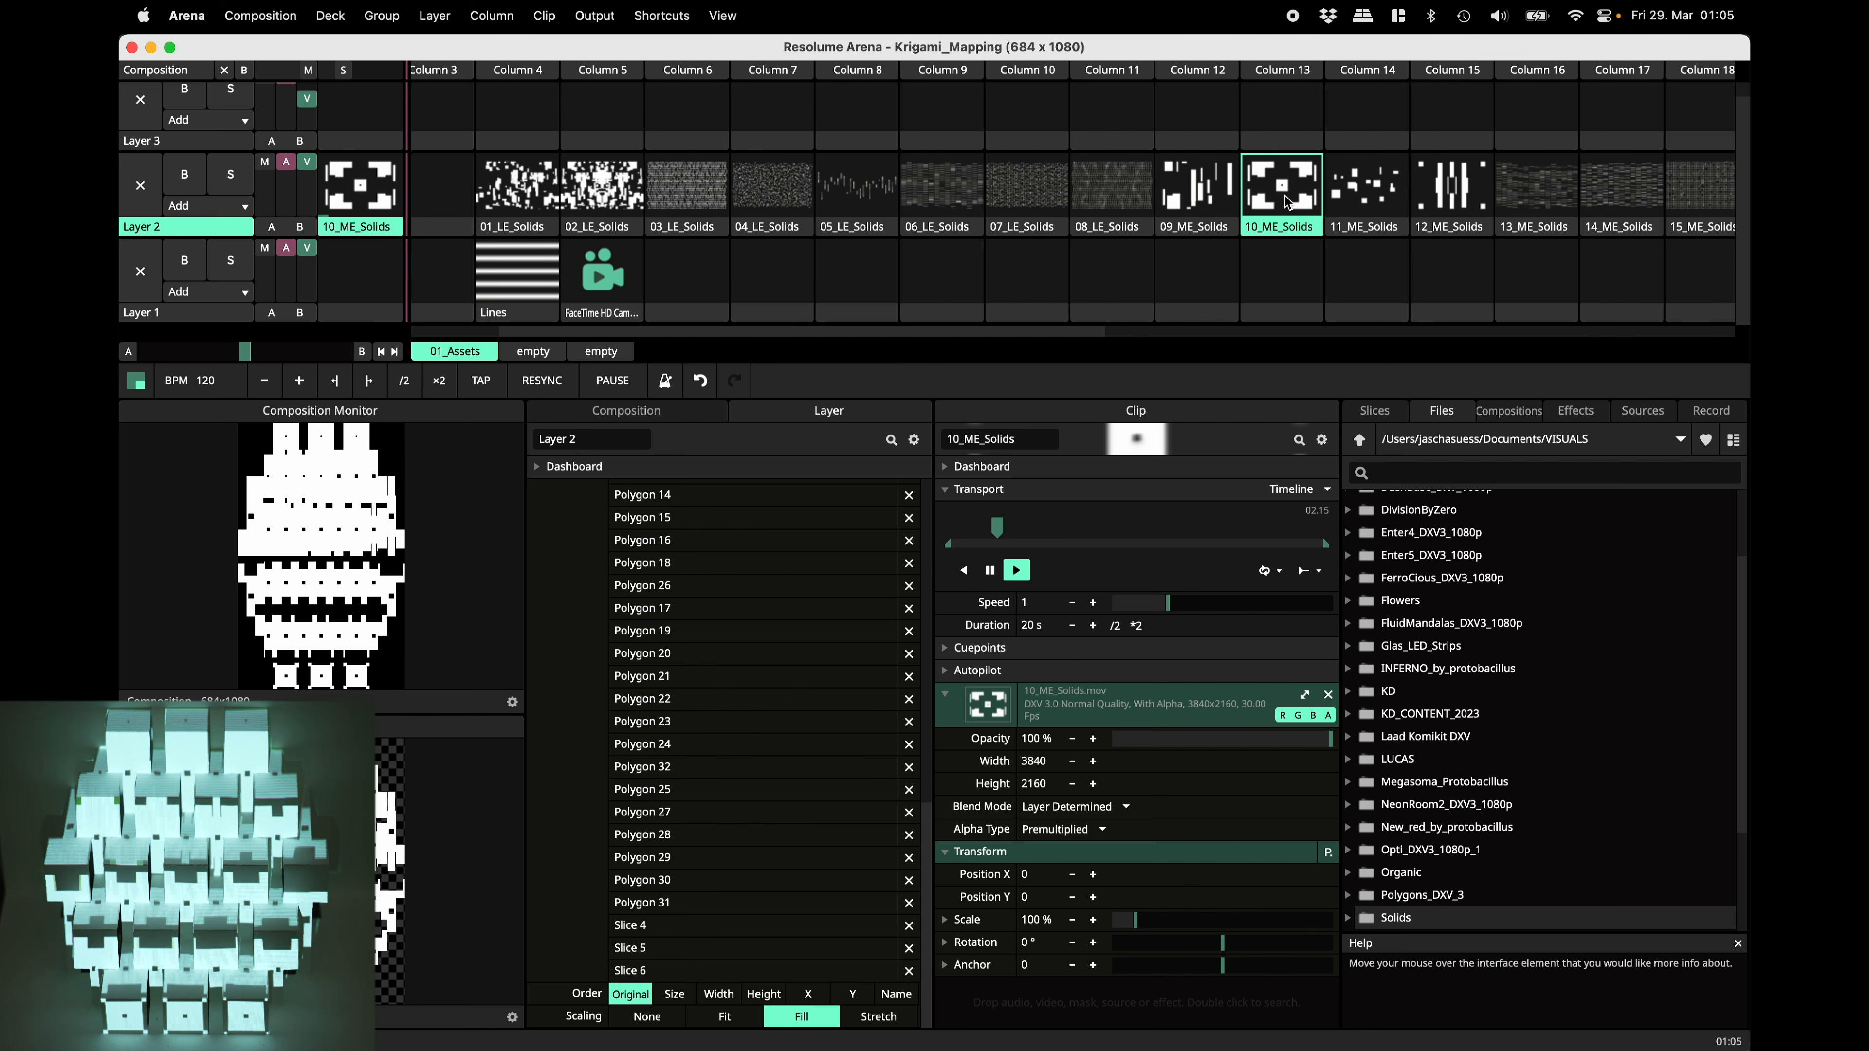
scroll(1243, 200, right, 8)
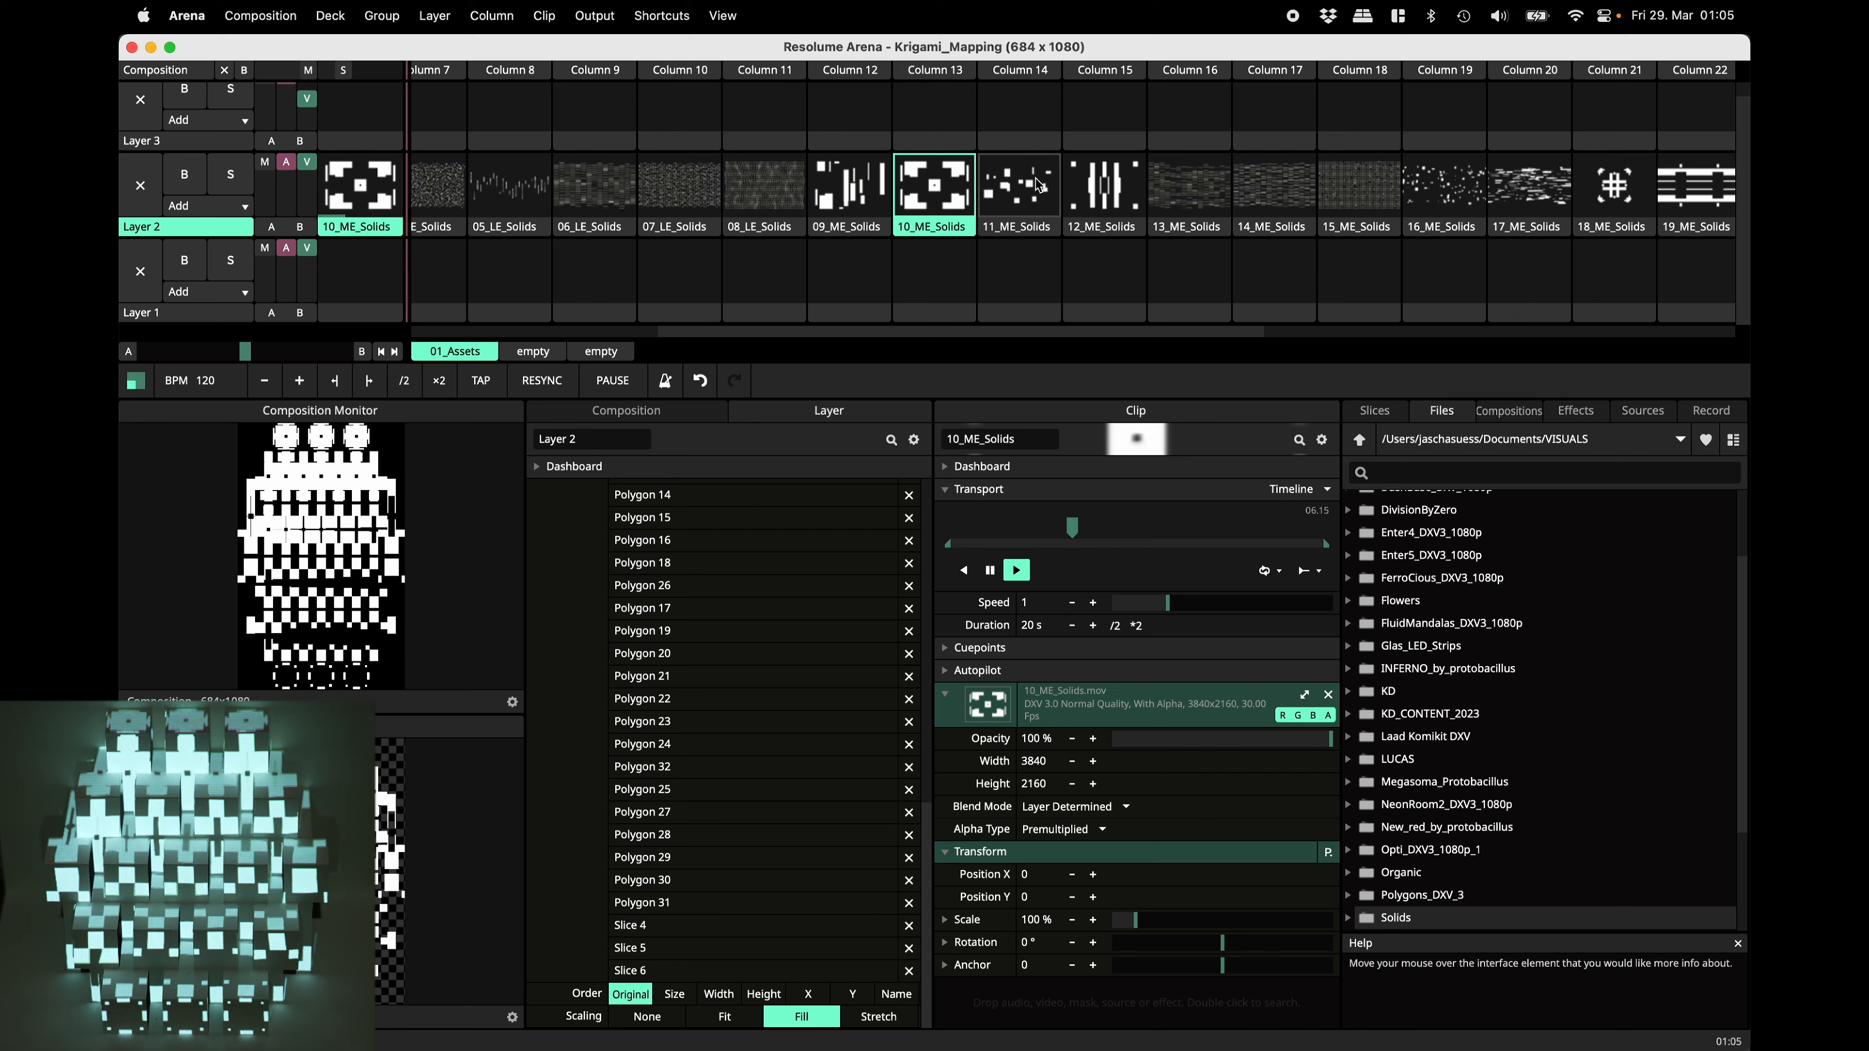
click(1010, 191)
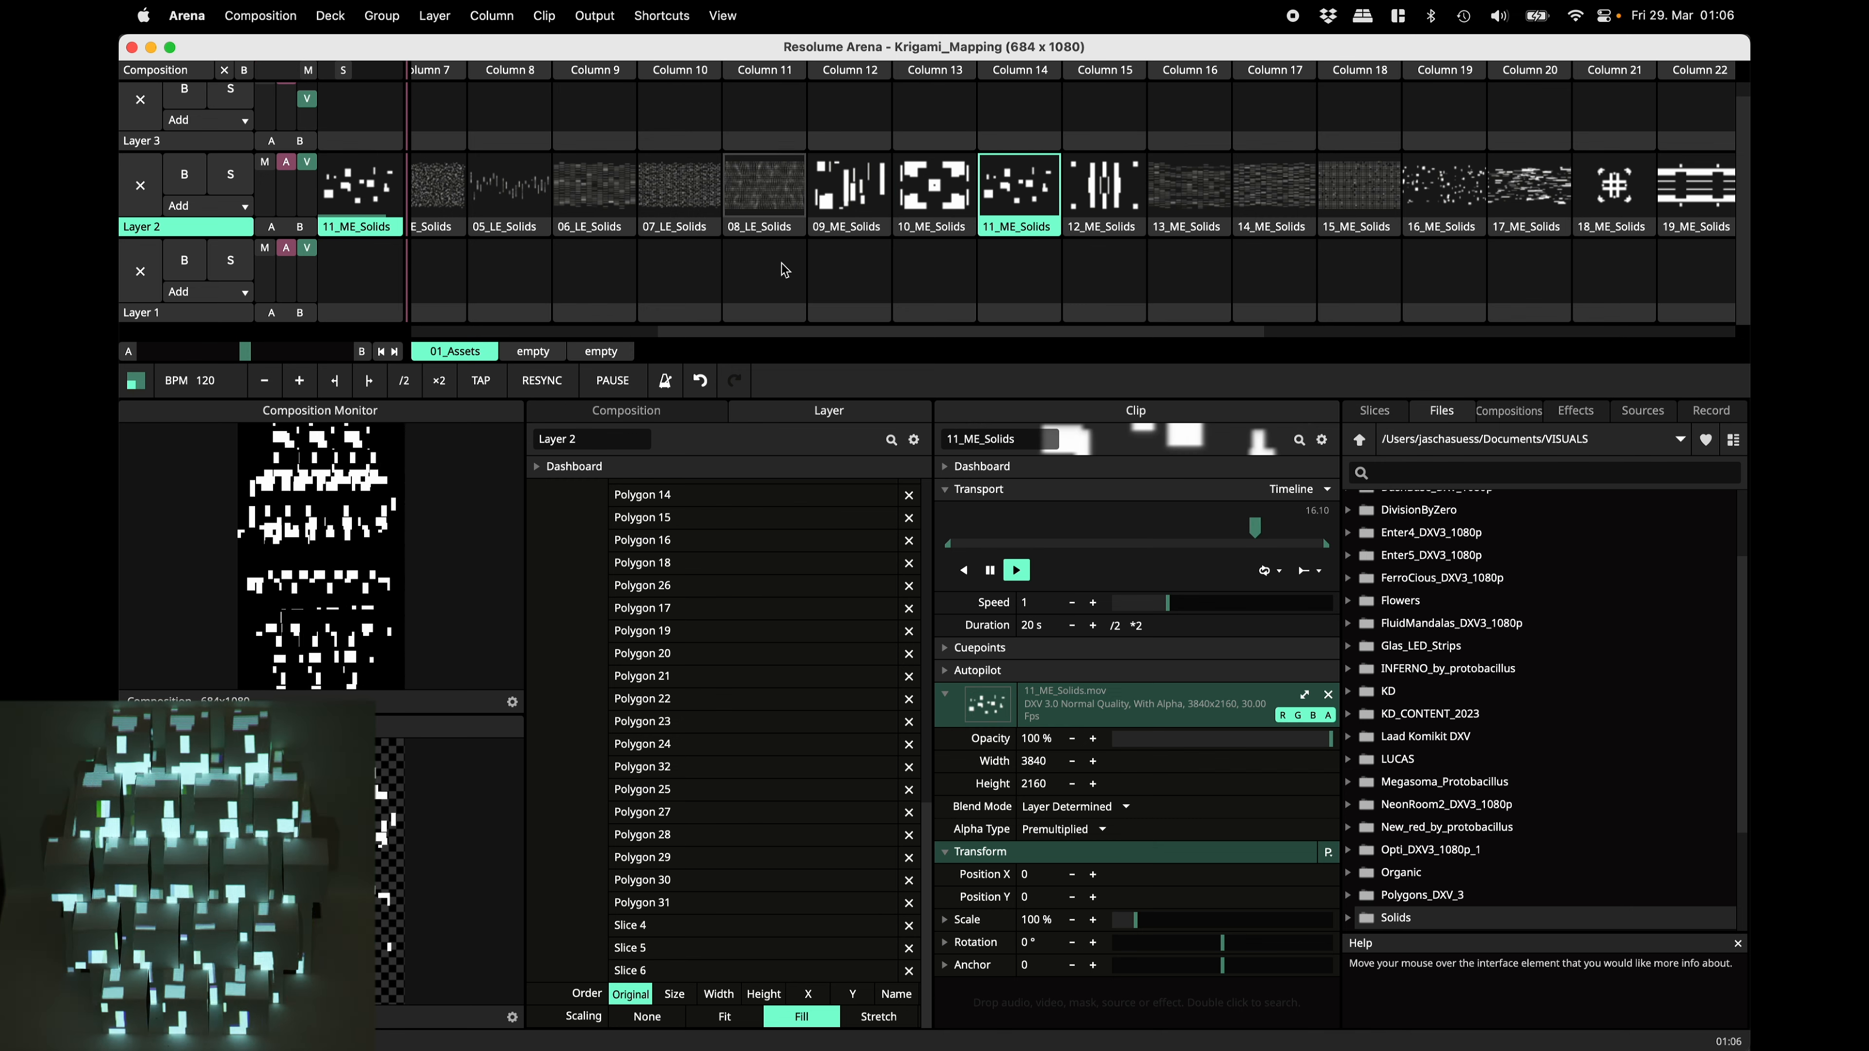
click(1104, 186)
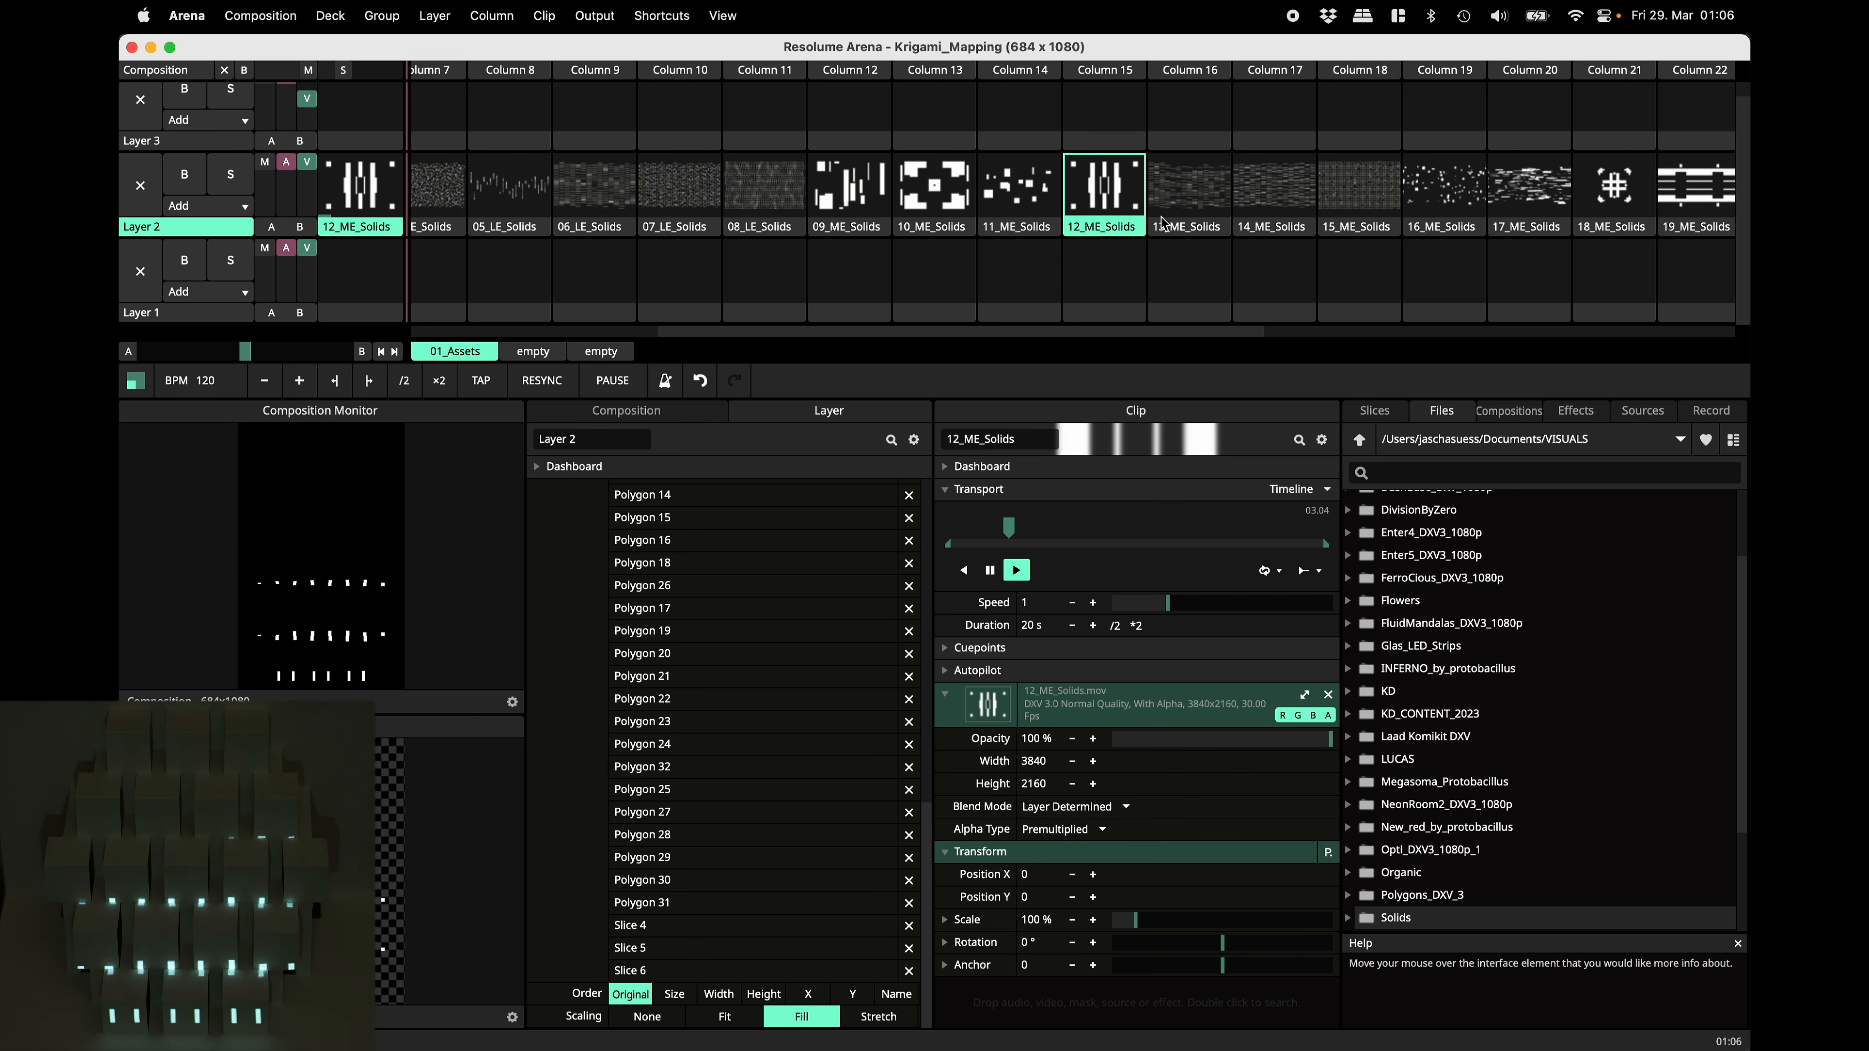
click(1190, 203)
click(1310, 207)
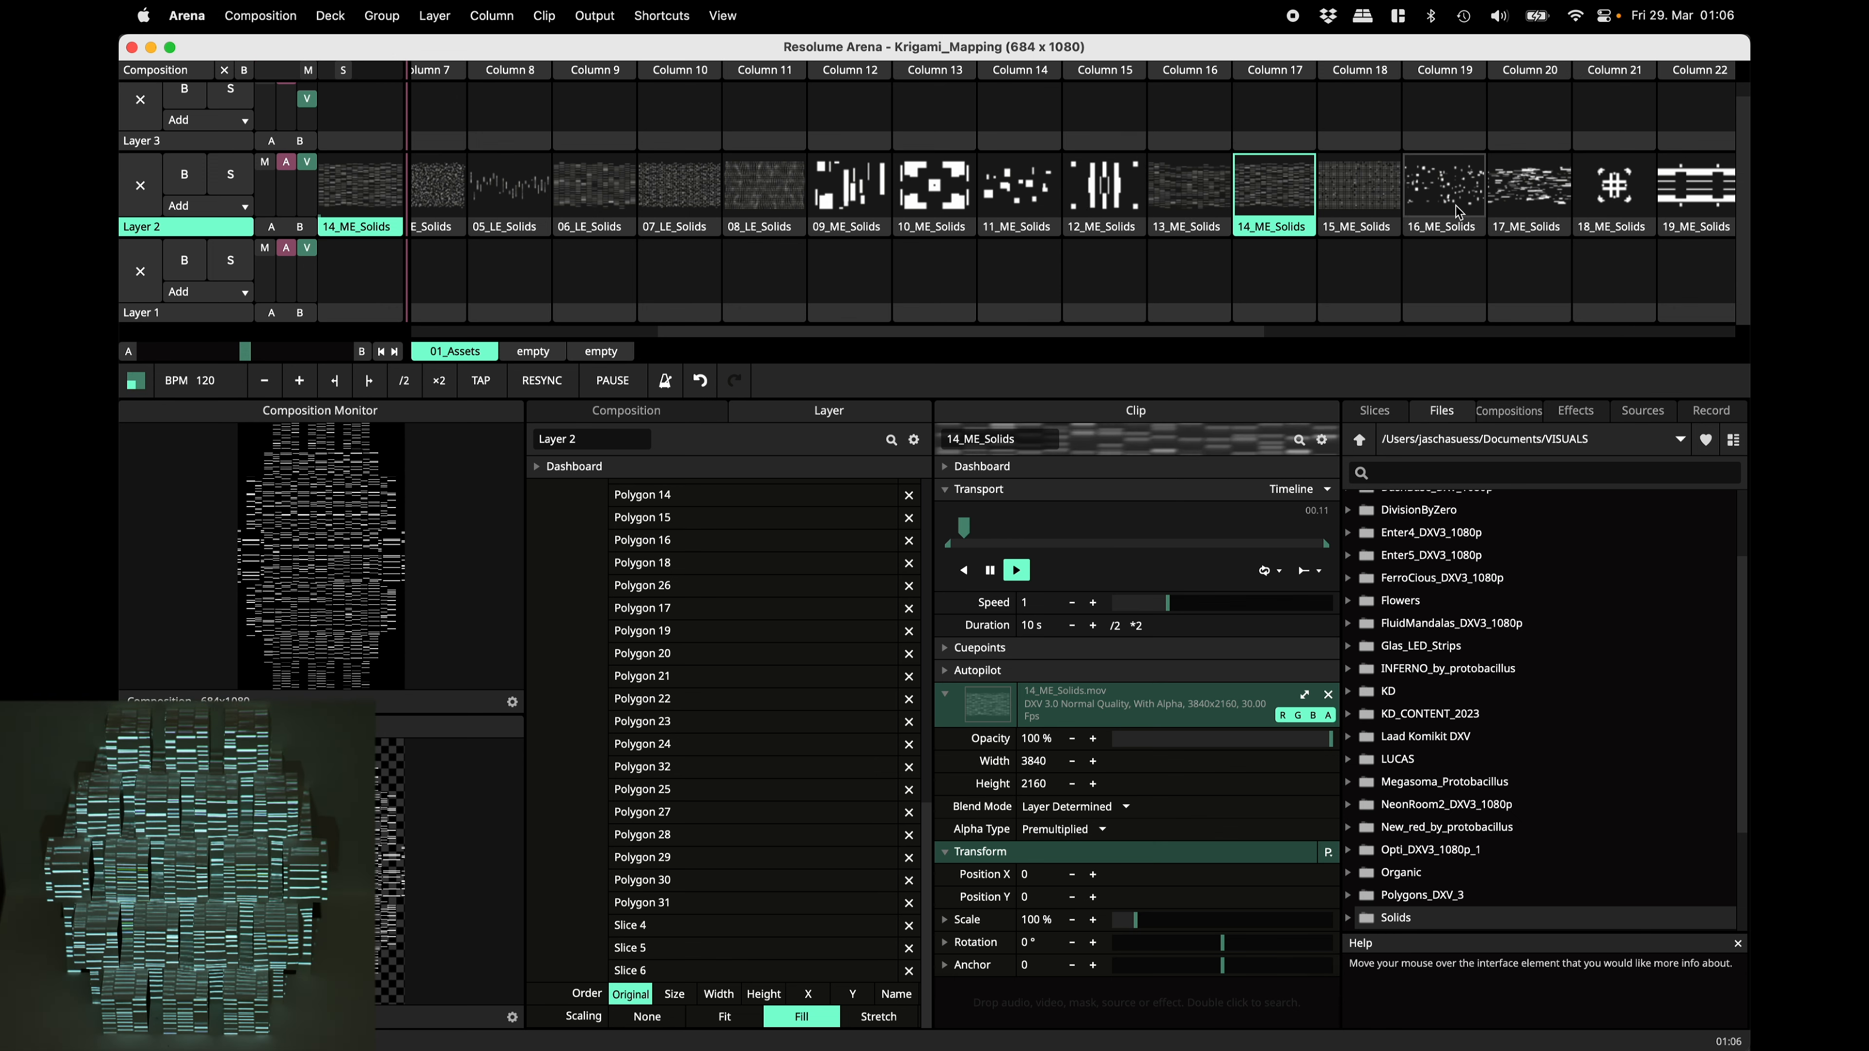
click(1442, 193)
click(1511, 197)
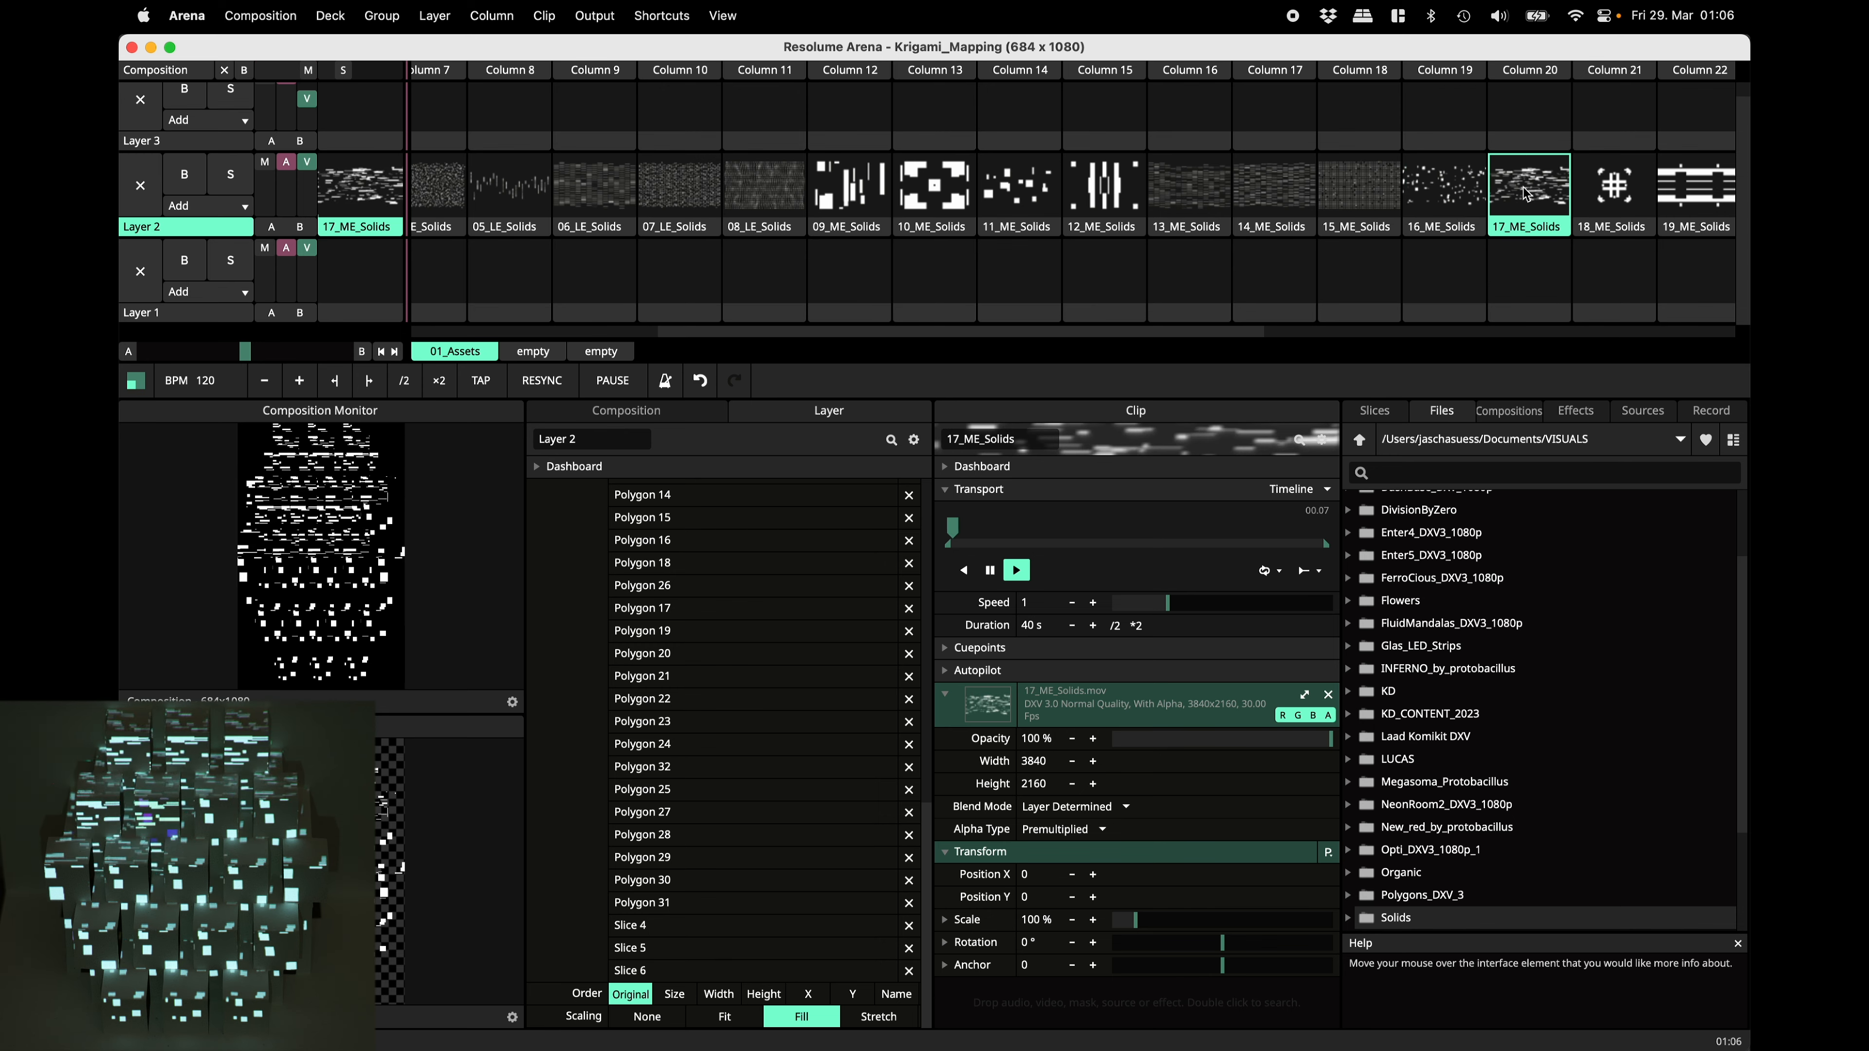
Preview 18_ME_Solids, 19_ME_Solids and 20_HE_Solids on Layer 2 with the Slice Delay applied.
scroll(1487, 197, right, 2)
click(1460, 198)
scroll(1377, 208, right, 1)
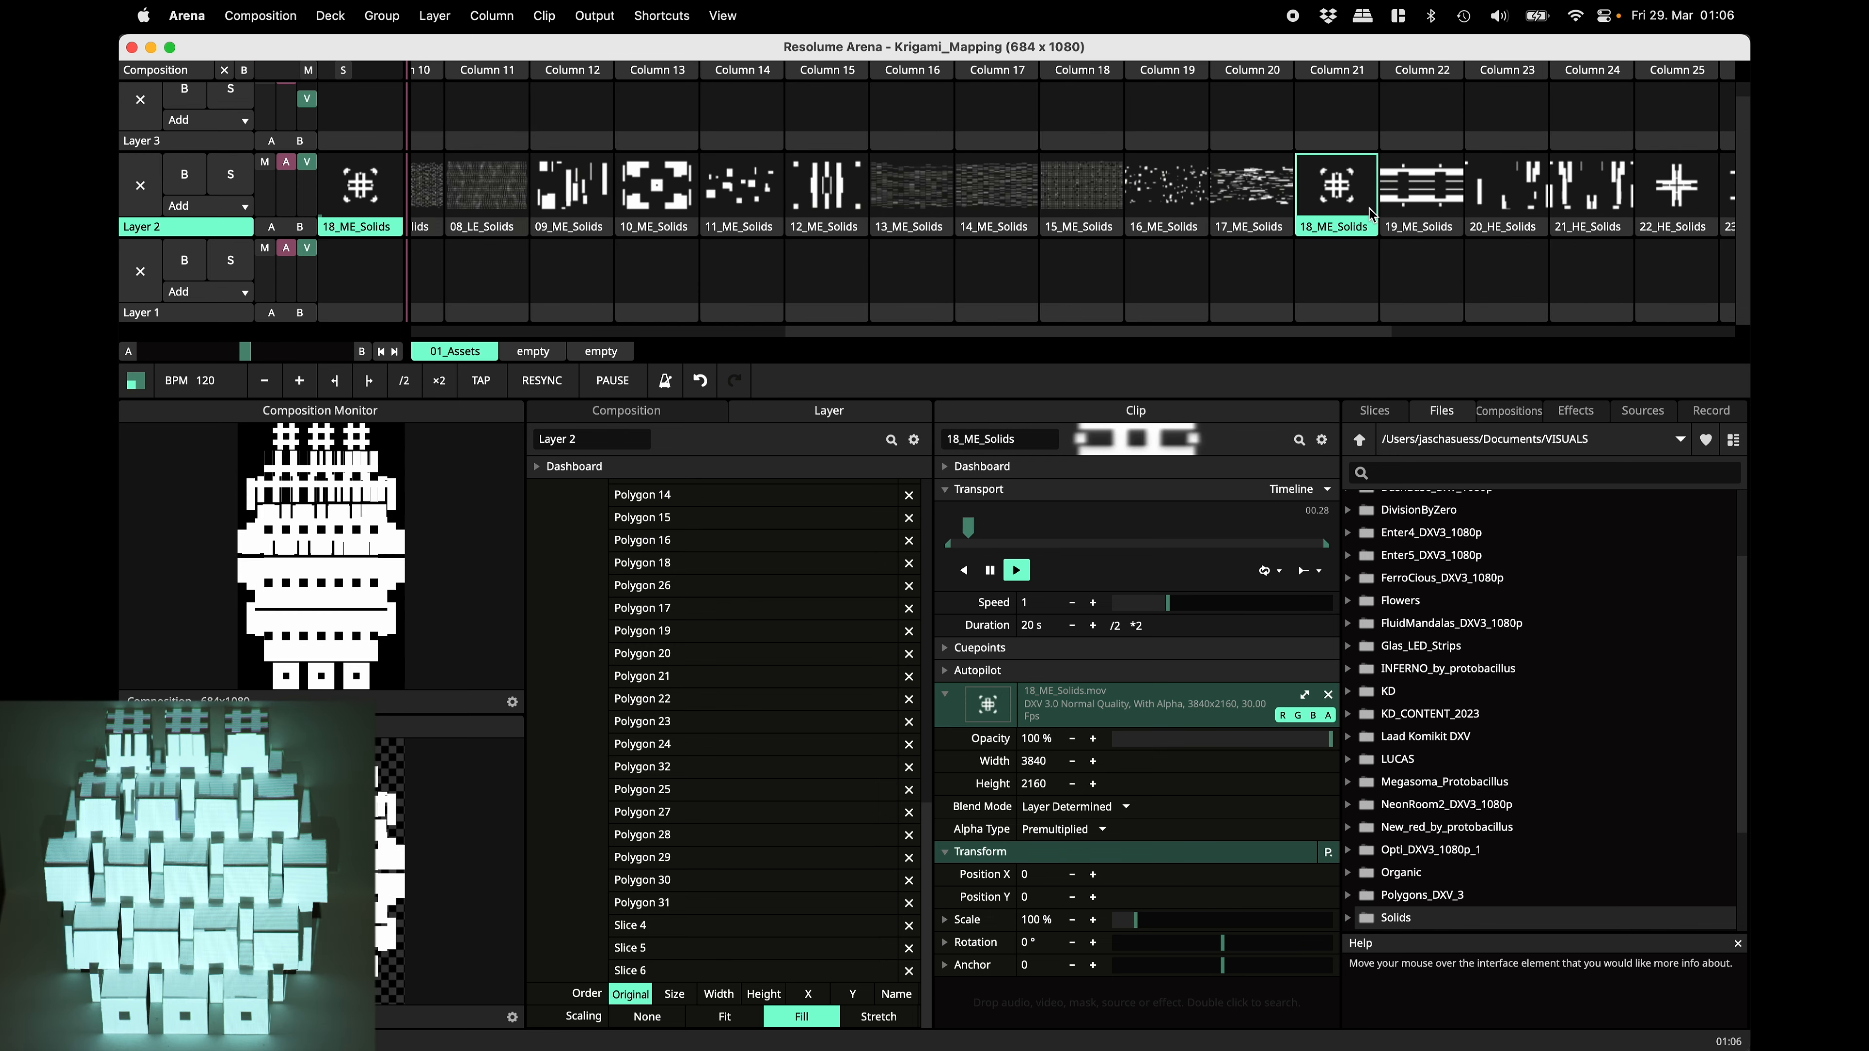
click(1427, 192)
click(1484, 193)
scroll(1338, 204, right, 2)
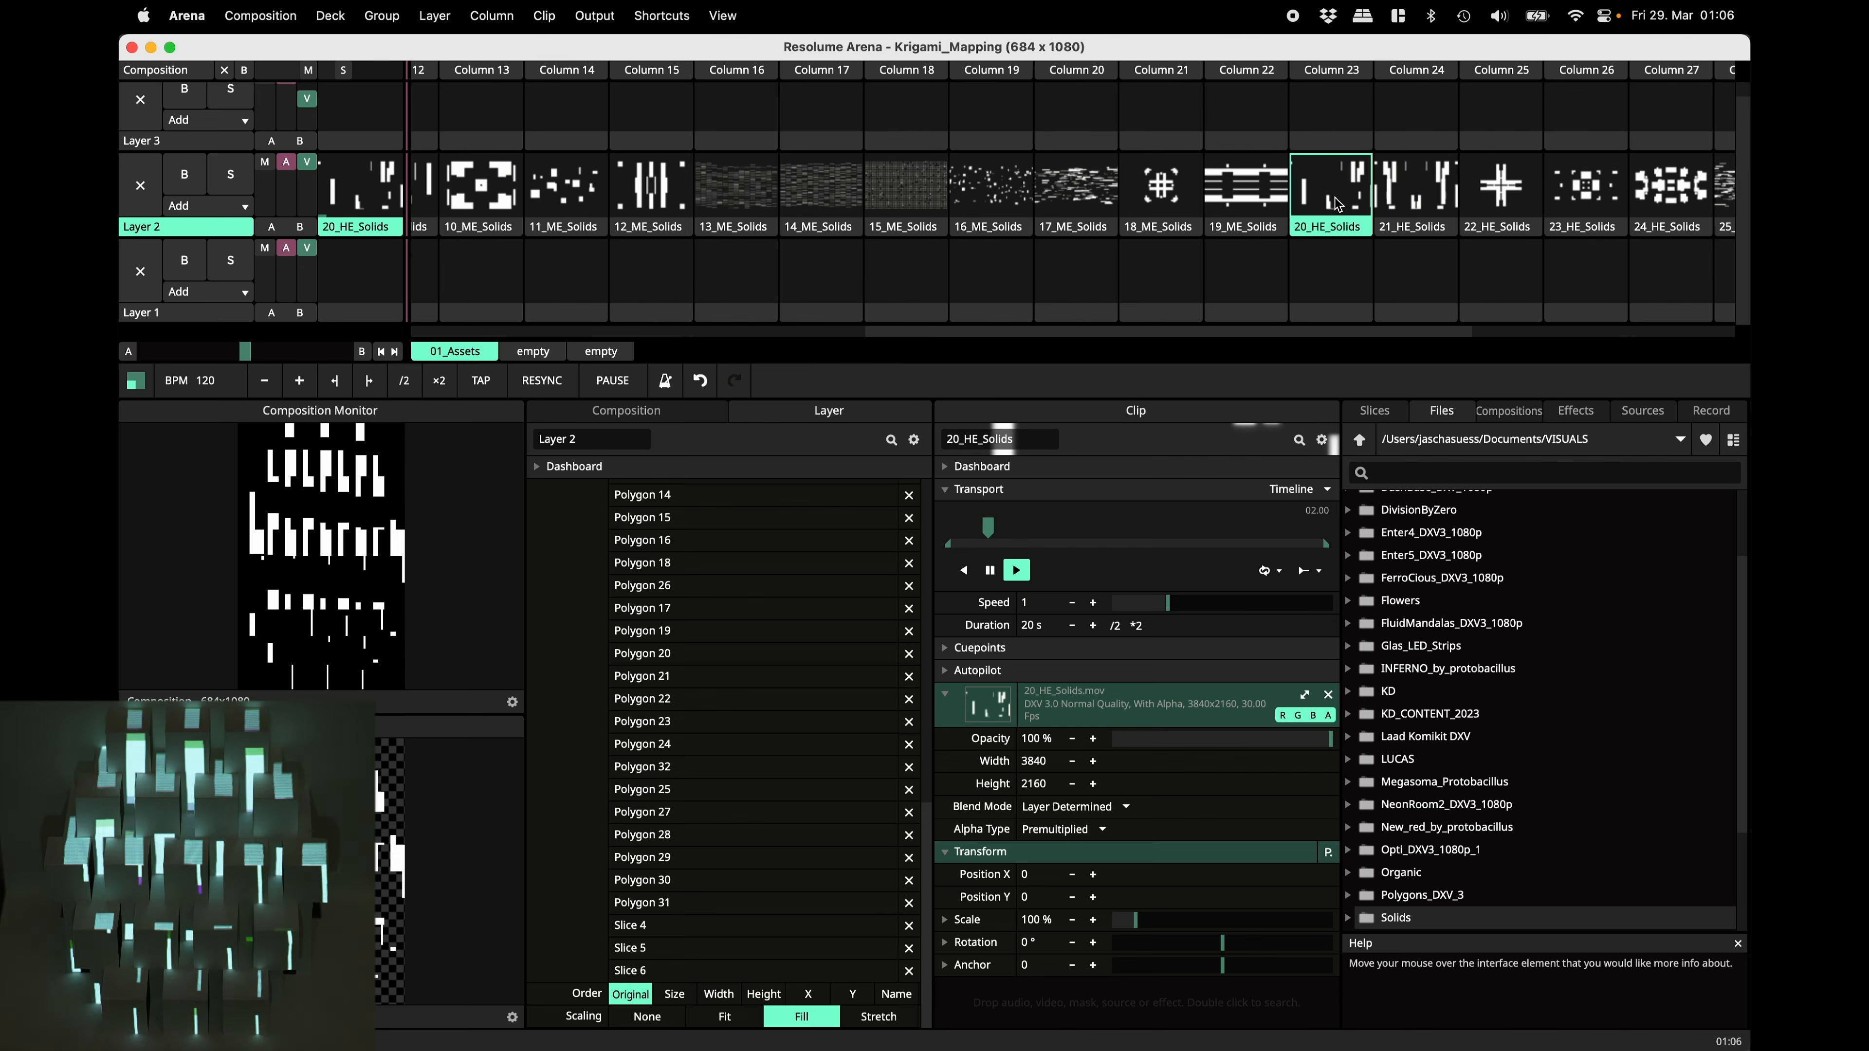
Preview another of the HE_Solids clips on Layer 2 with the Slice Delay applied.
scroll(1338, 204, right, 3)
click(1219, 197)
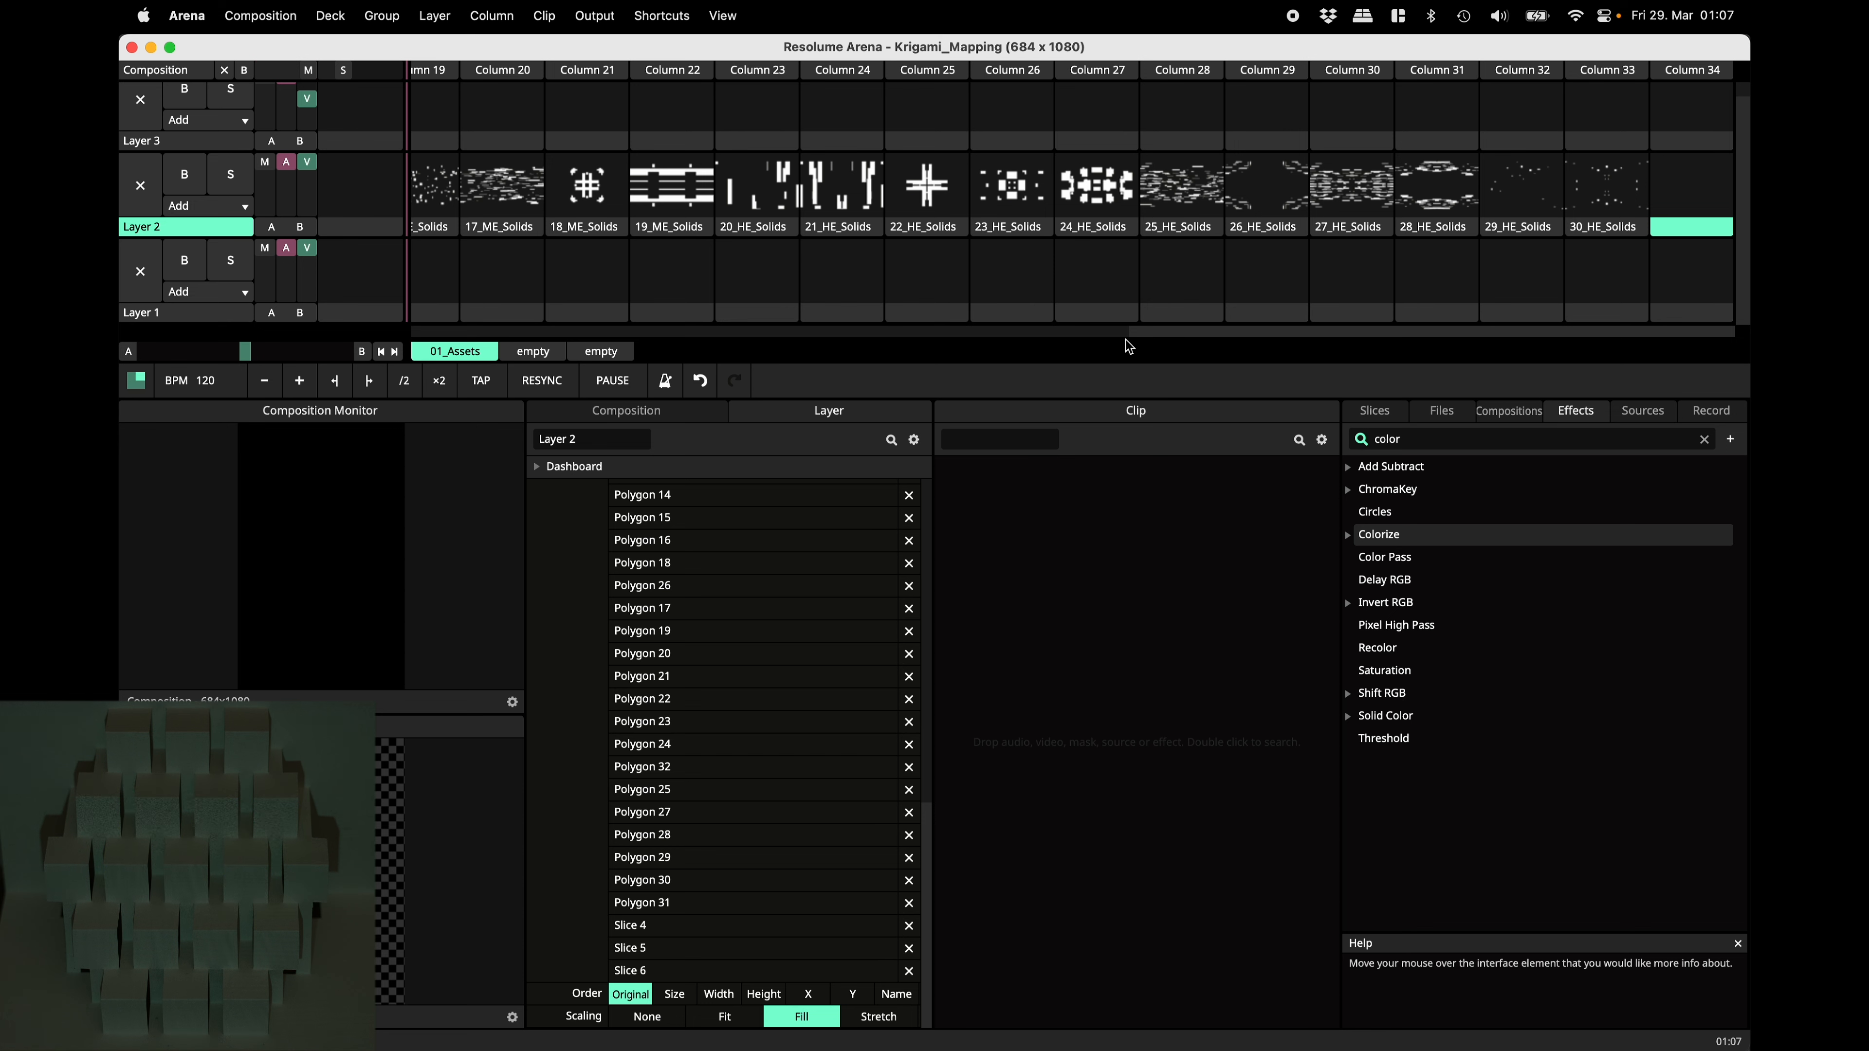
Switch to Juicebar and search its plugin catalogue for "slice t".
key(super+space)
text(juicebar)
key(Return)
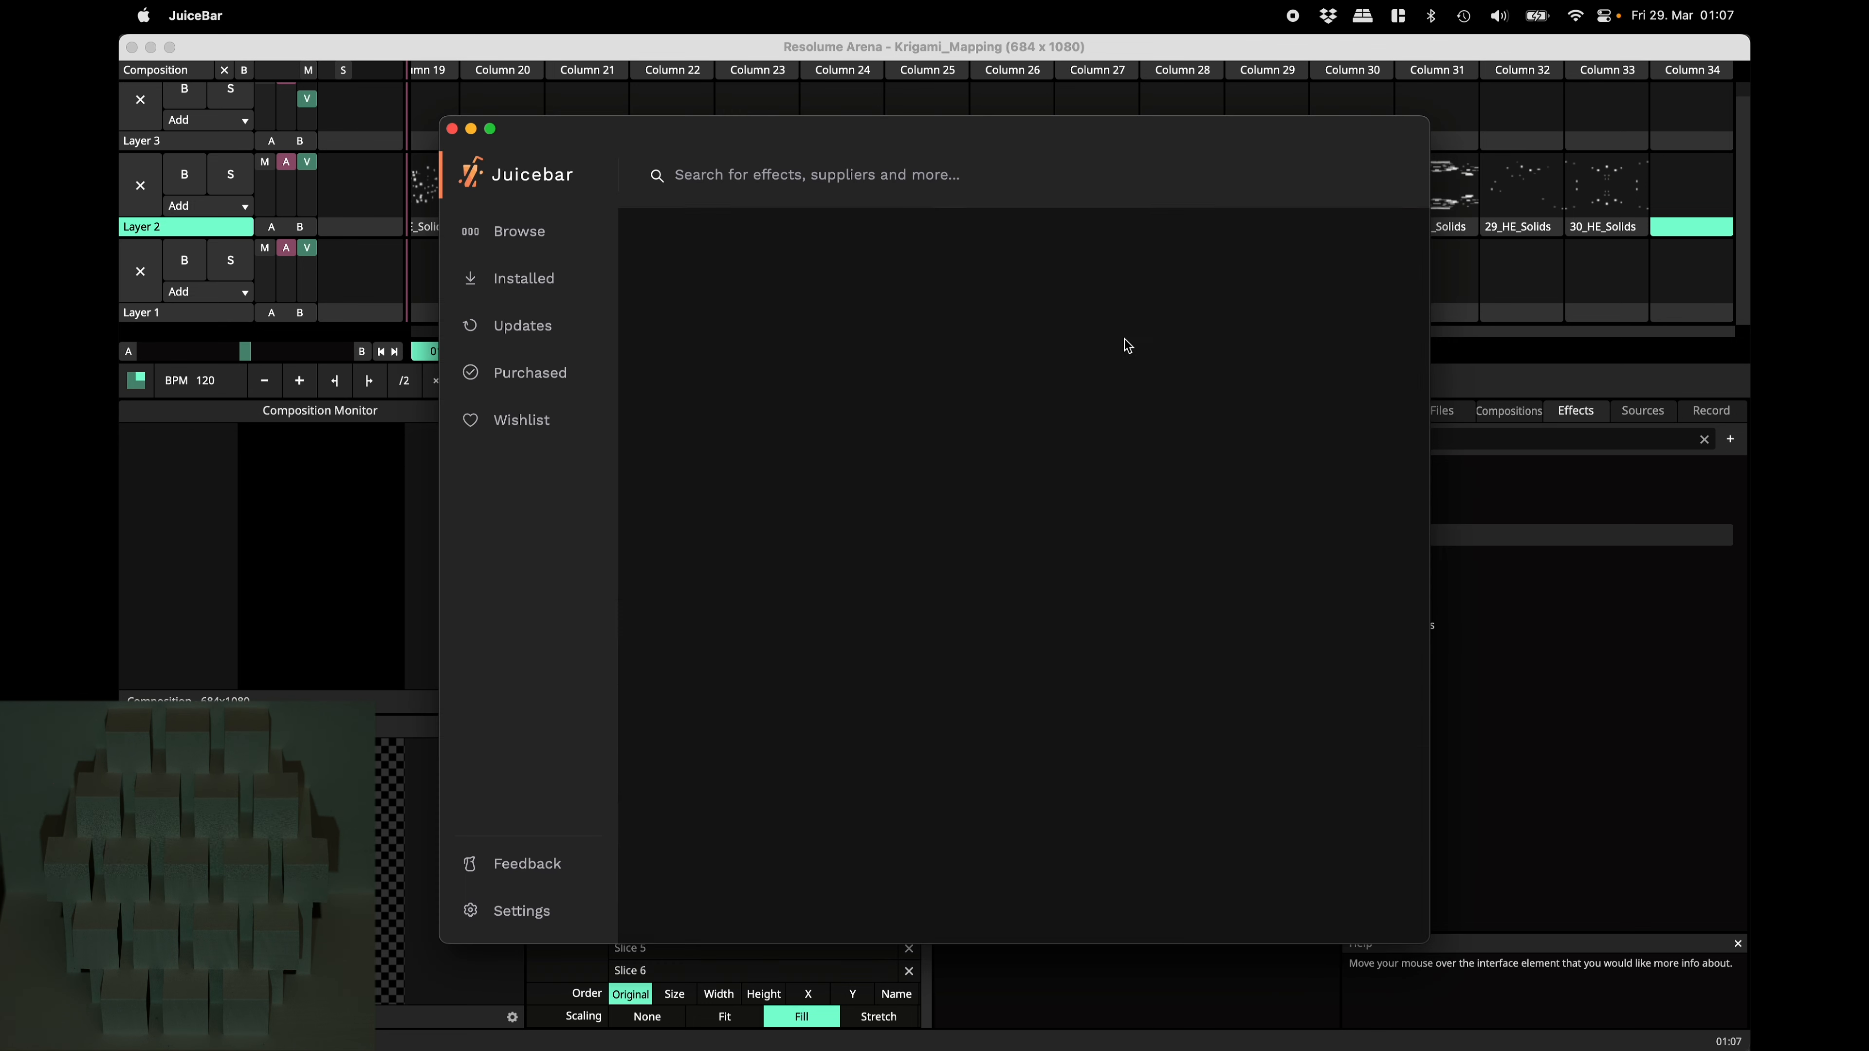
click(729, 175)
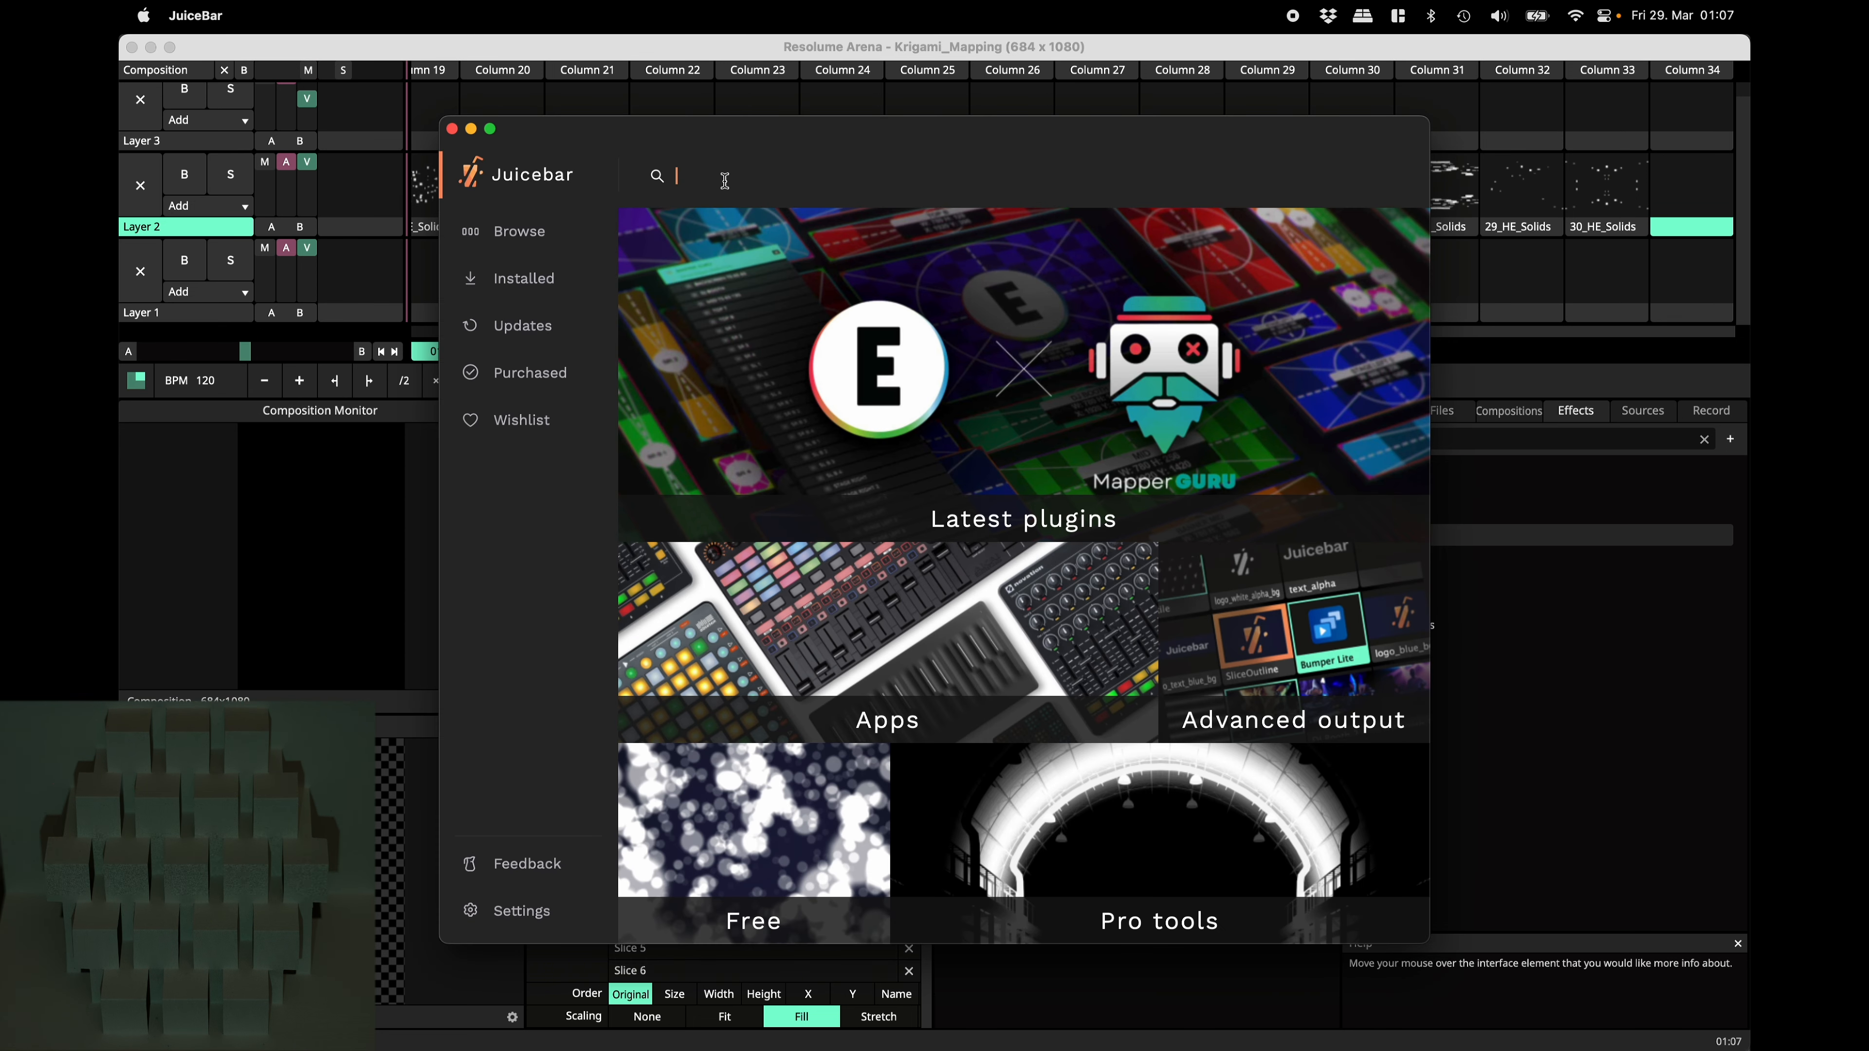
text(slice t)
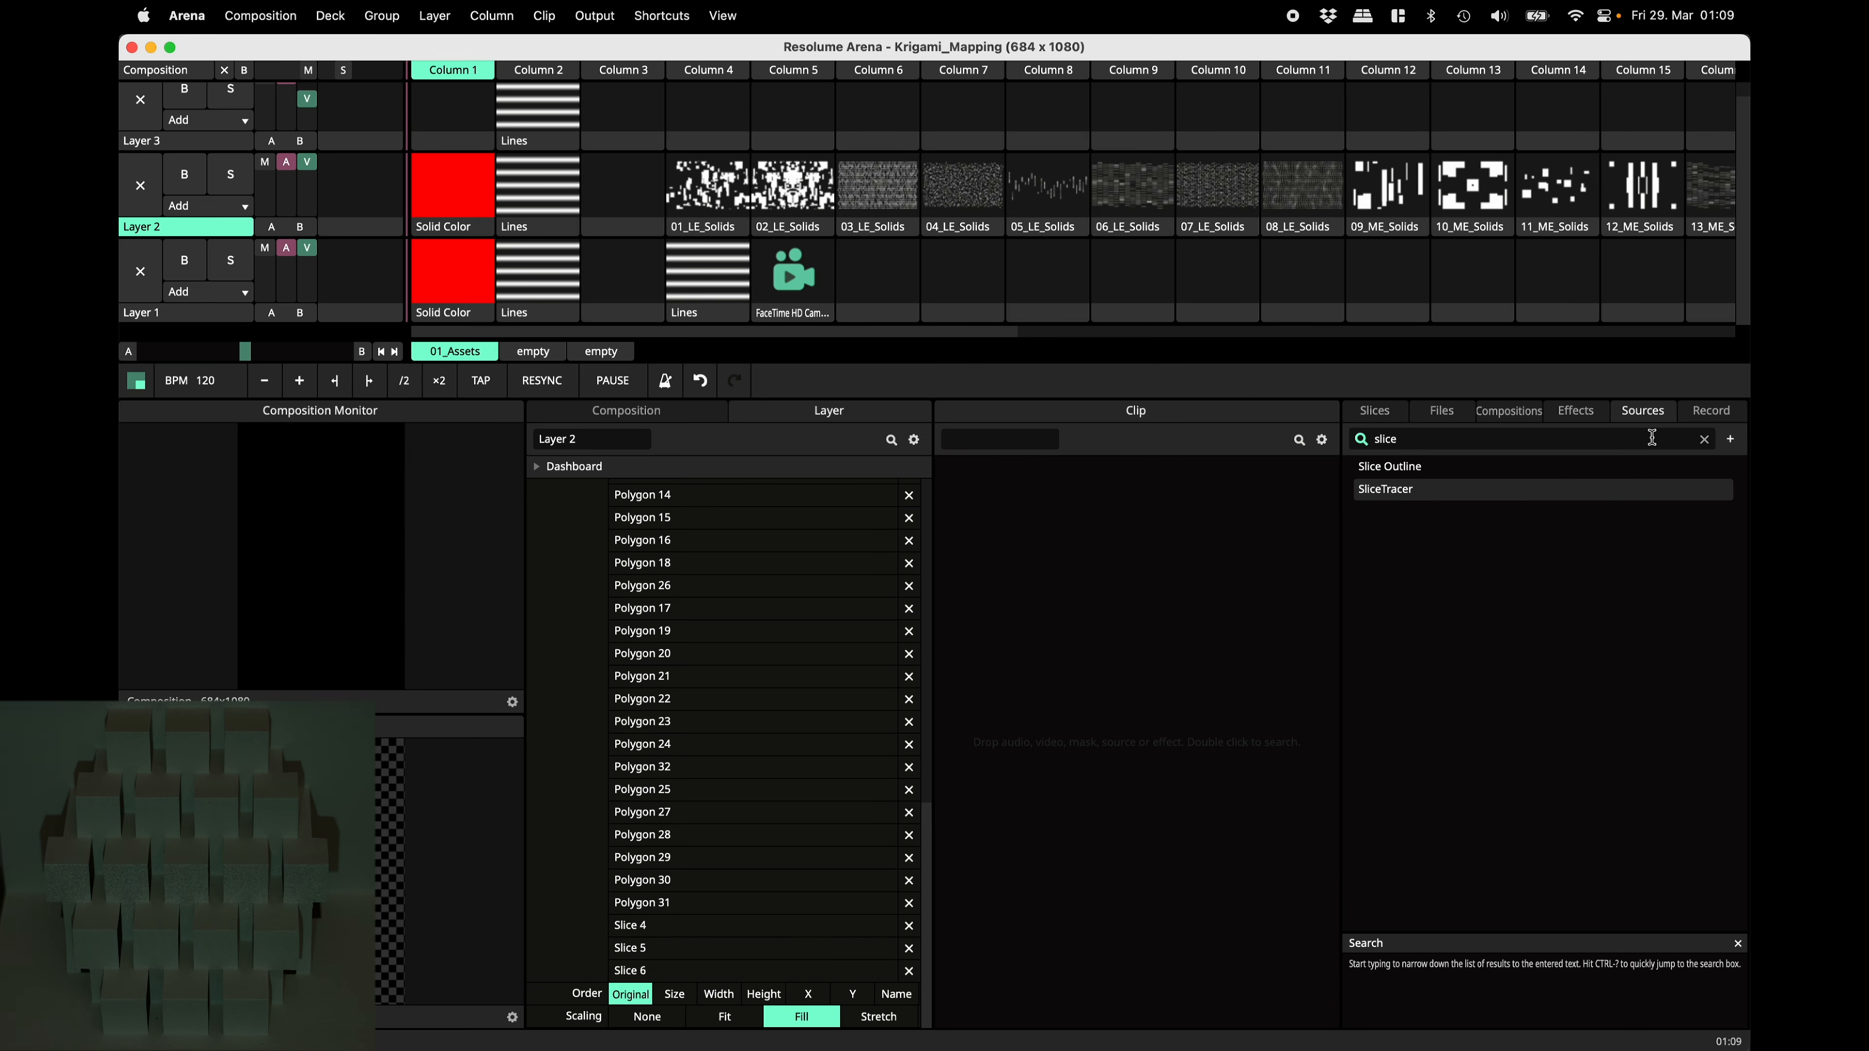
Add the SliceTracer source to Layer 1, Column 8 in Resolume Arena, with Hidden Screens enabled and Merge shapes disabled.
drag(1408, 498, 1044, 292)
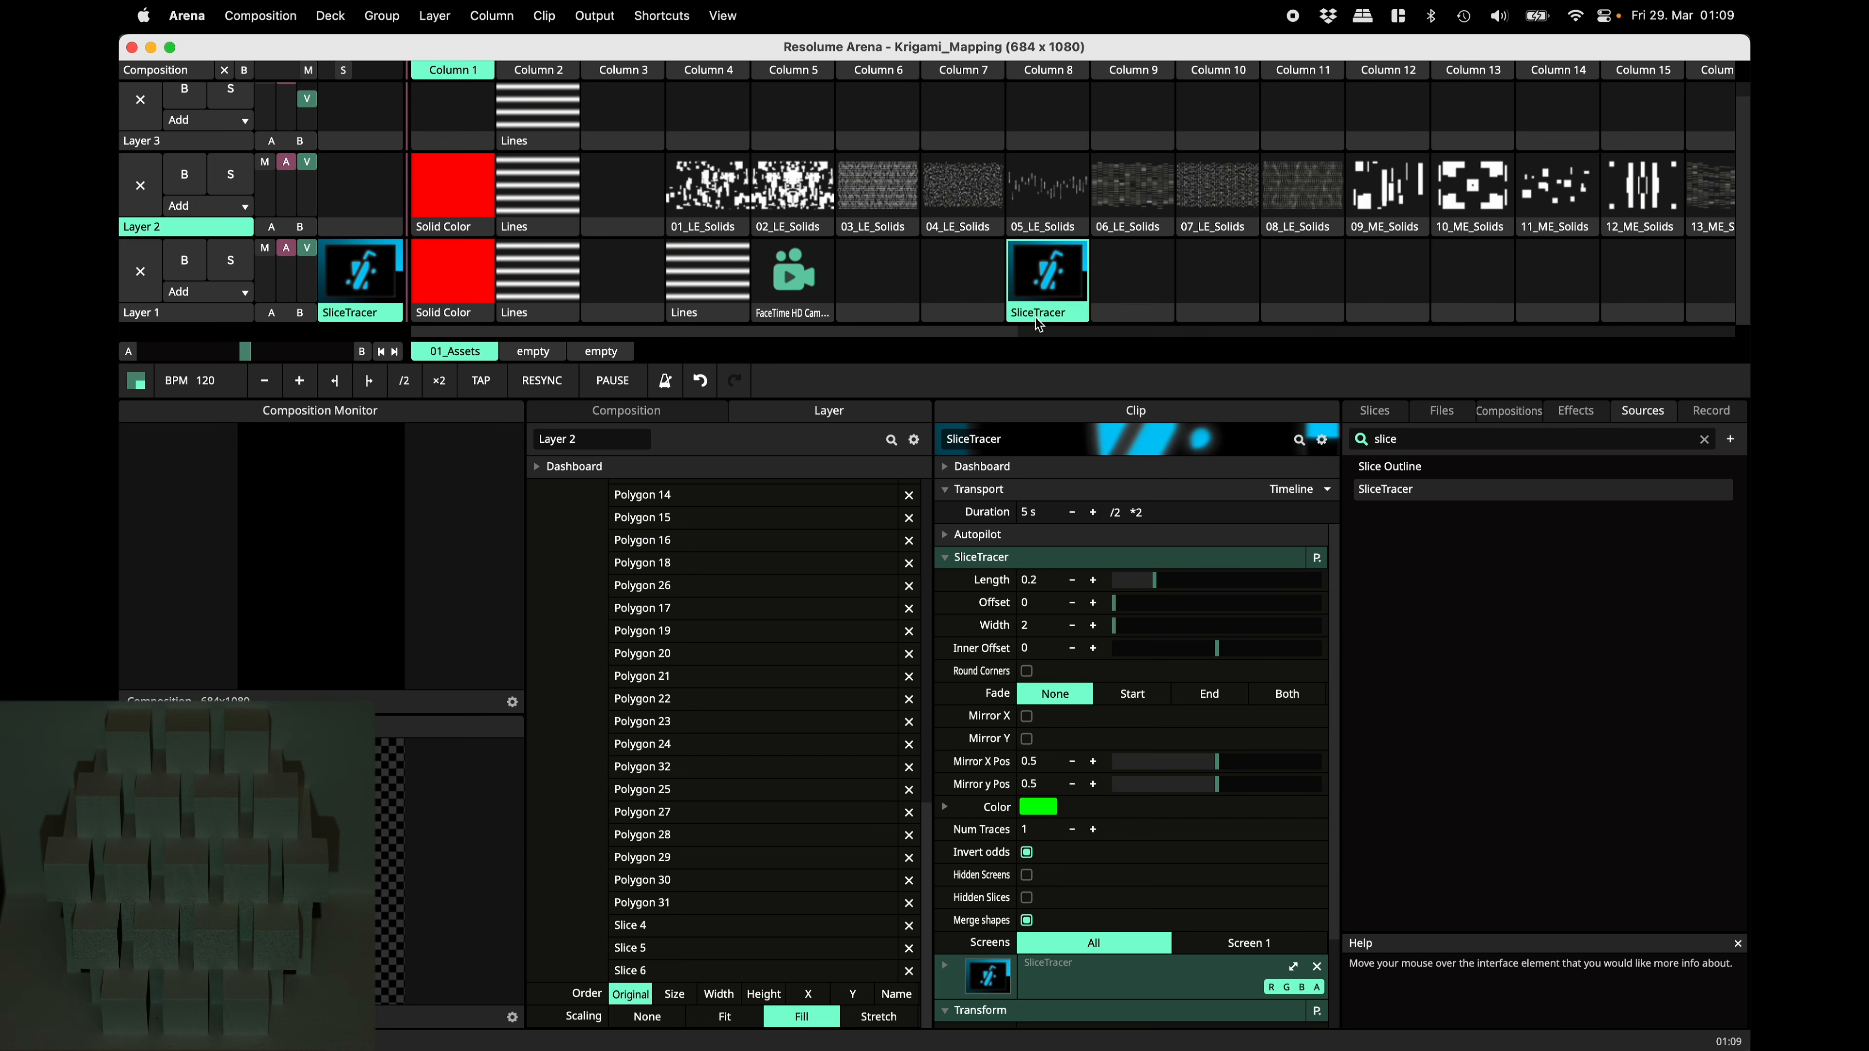
click(1027, 876)
click(1028, 922)
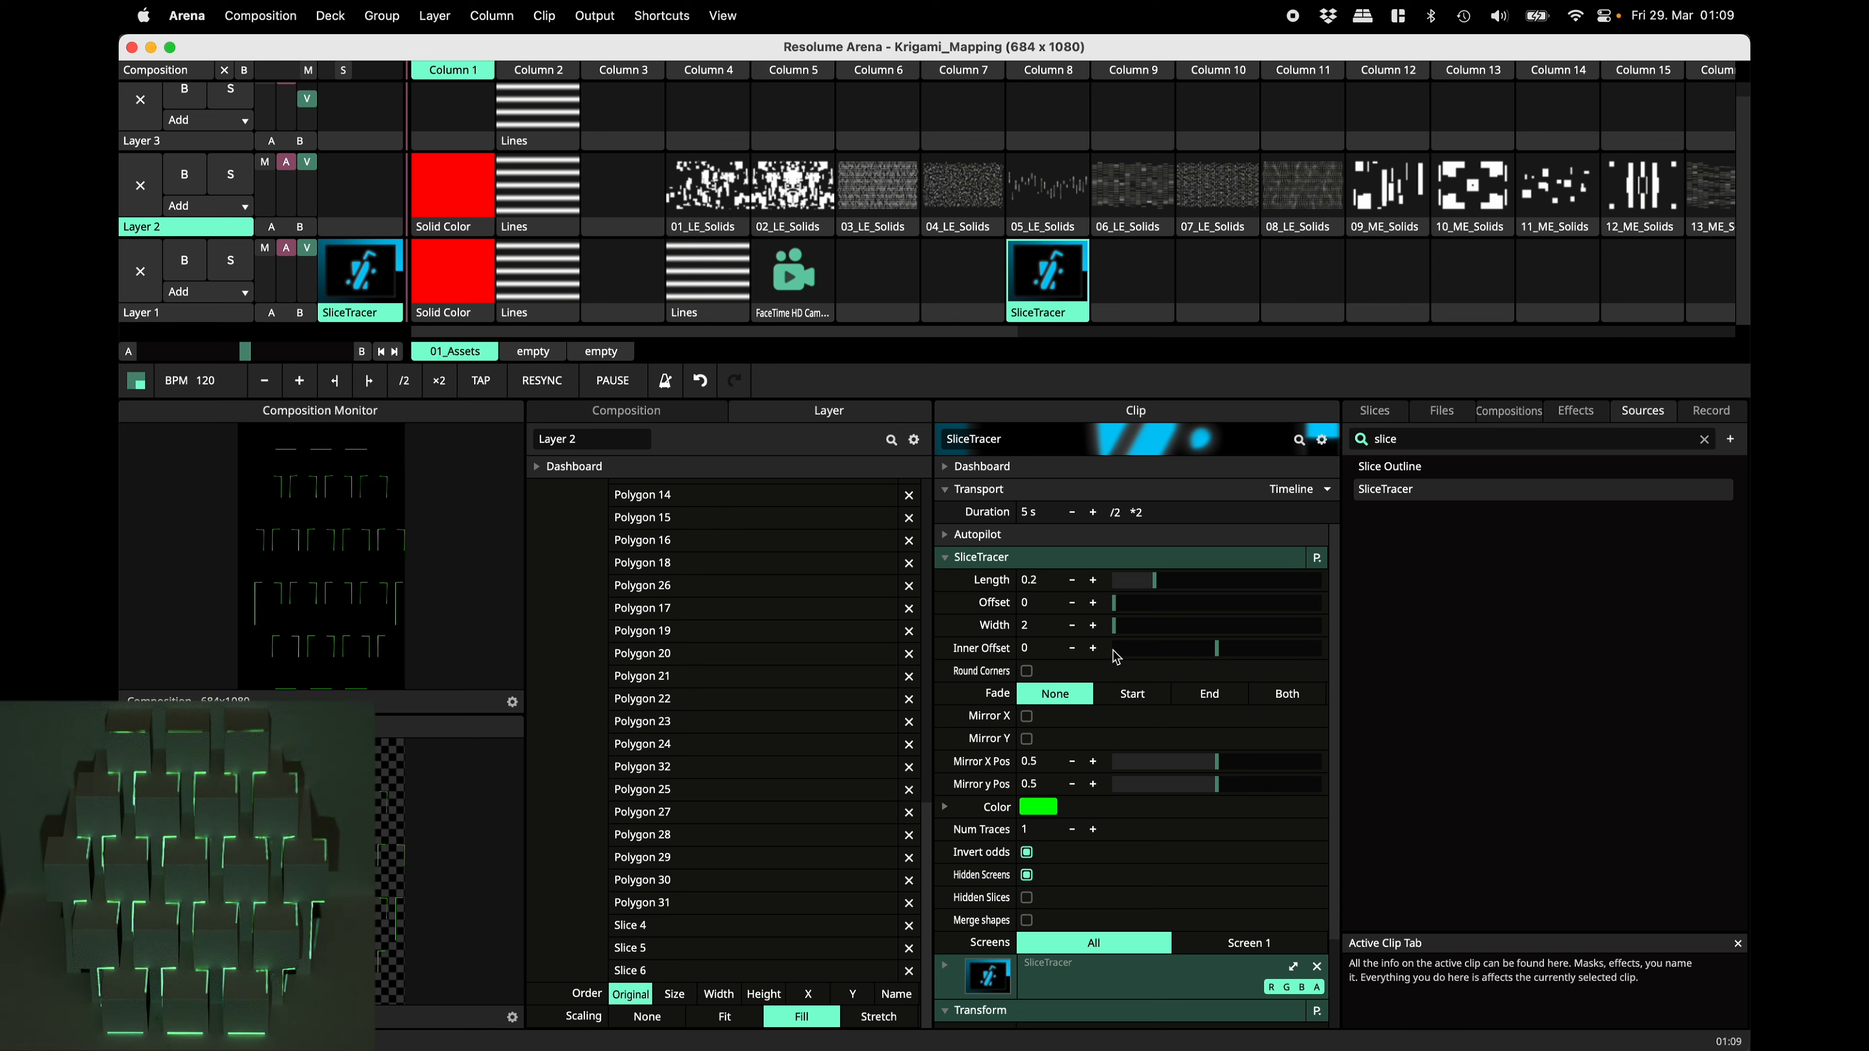
Try out the SliceTracer Offset and animate it with Timeline.
drag(1129, 605, 1075, 609)
click(947, 605)
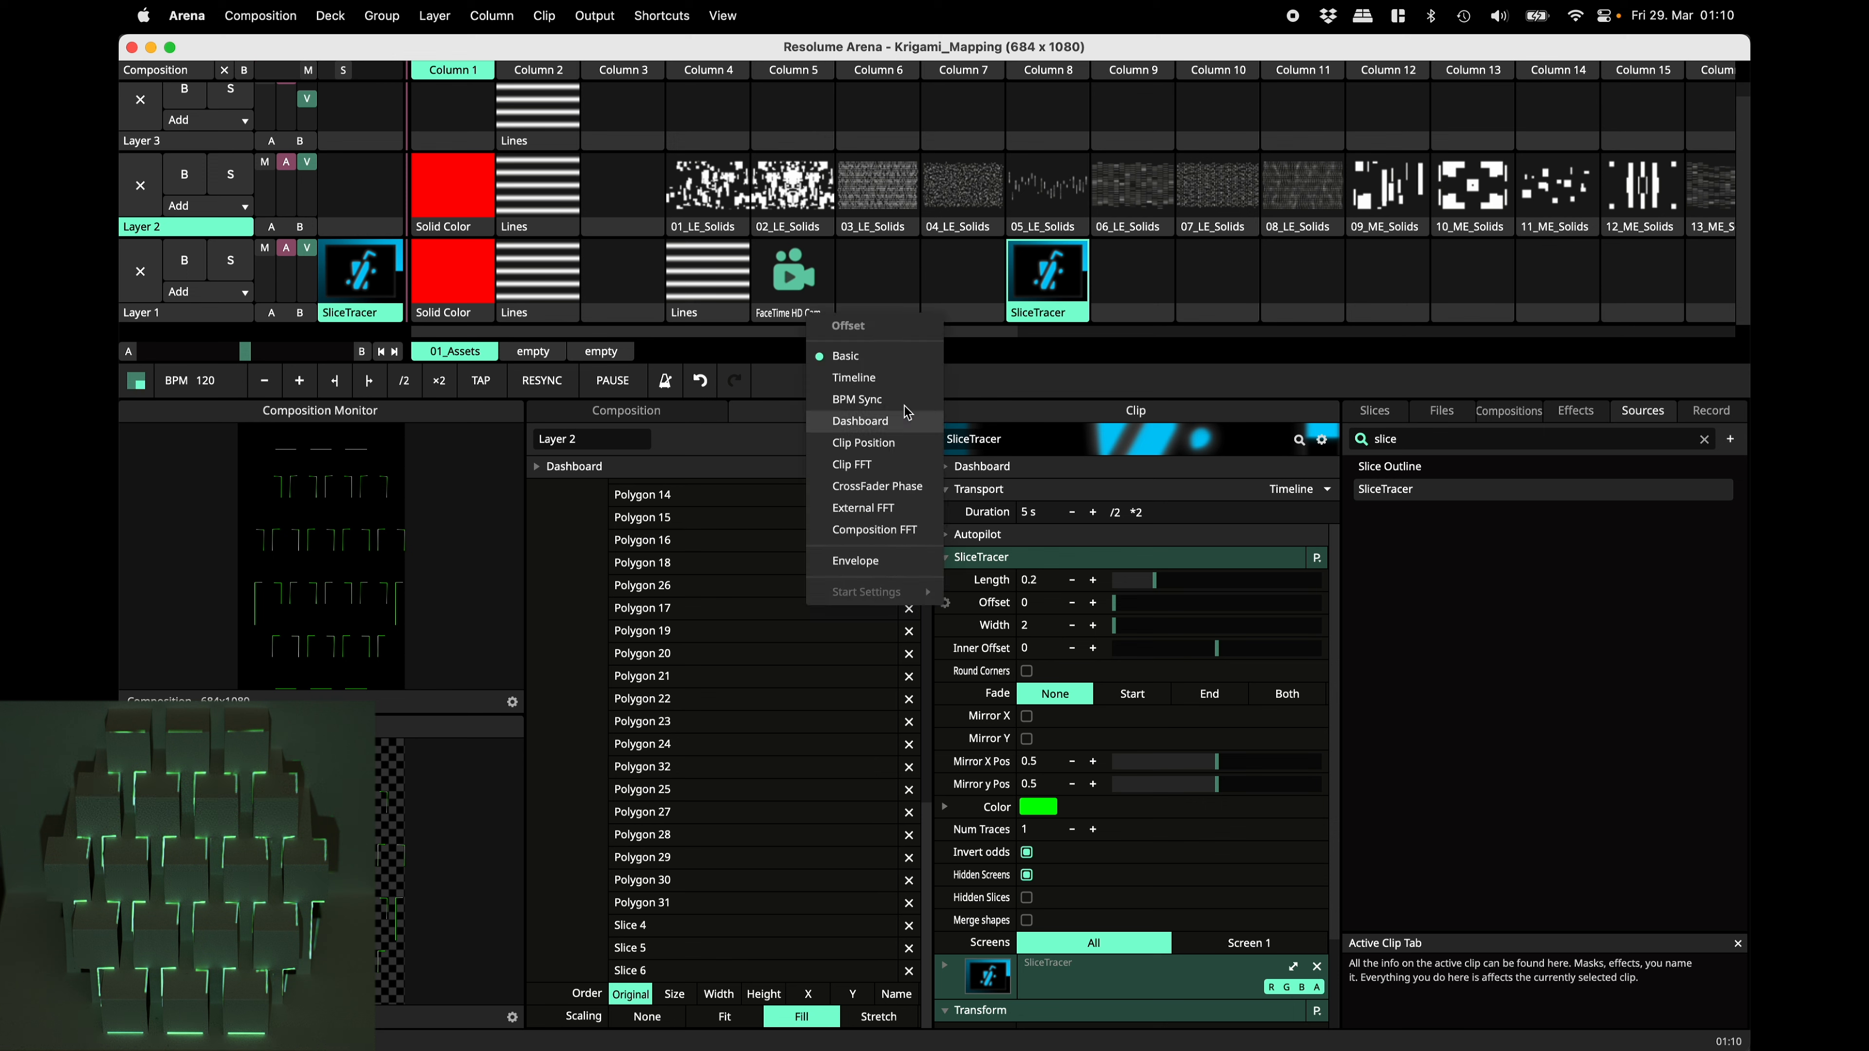
click(853, 377)
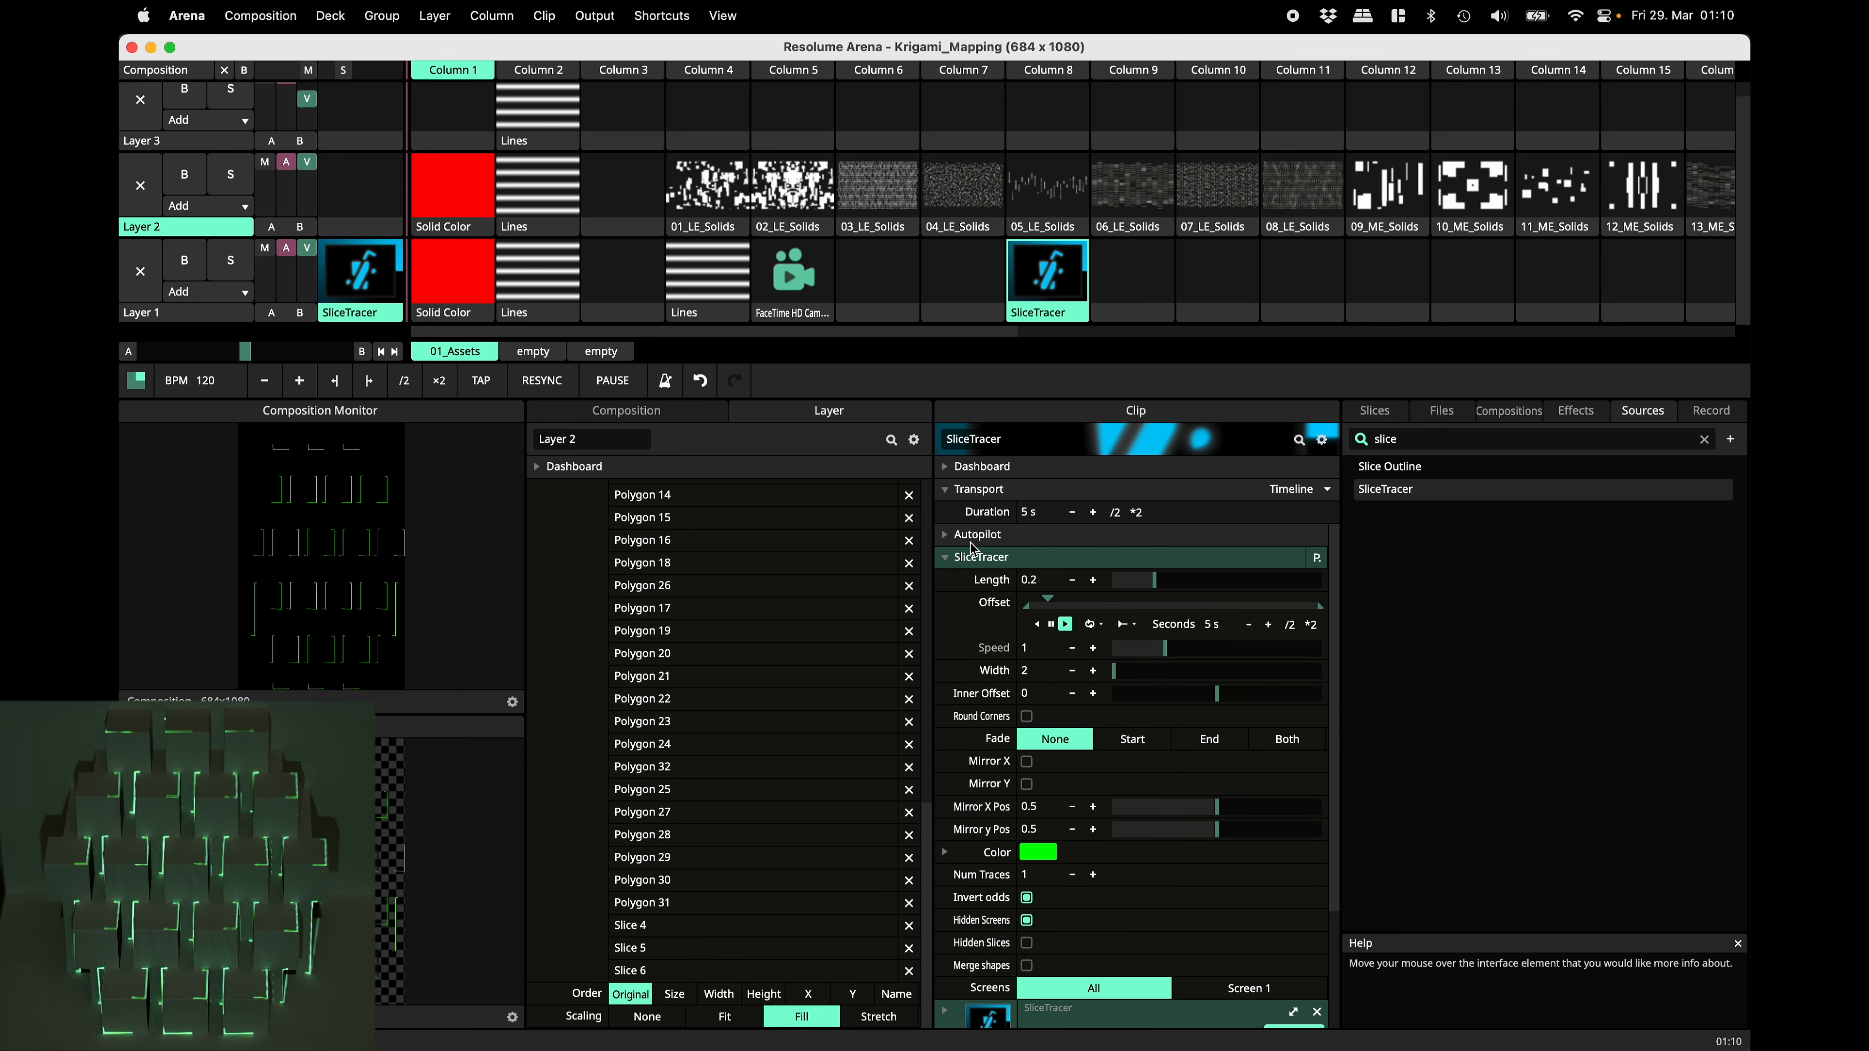
Try thicker SliceTracer lines with a width of 11.64 and delete the SliceTracer clip from Layer 1.
drag(1117, 671, 1137, 676)
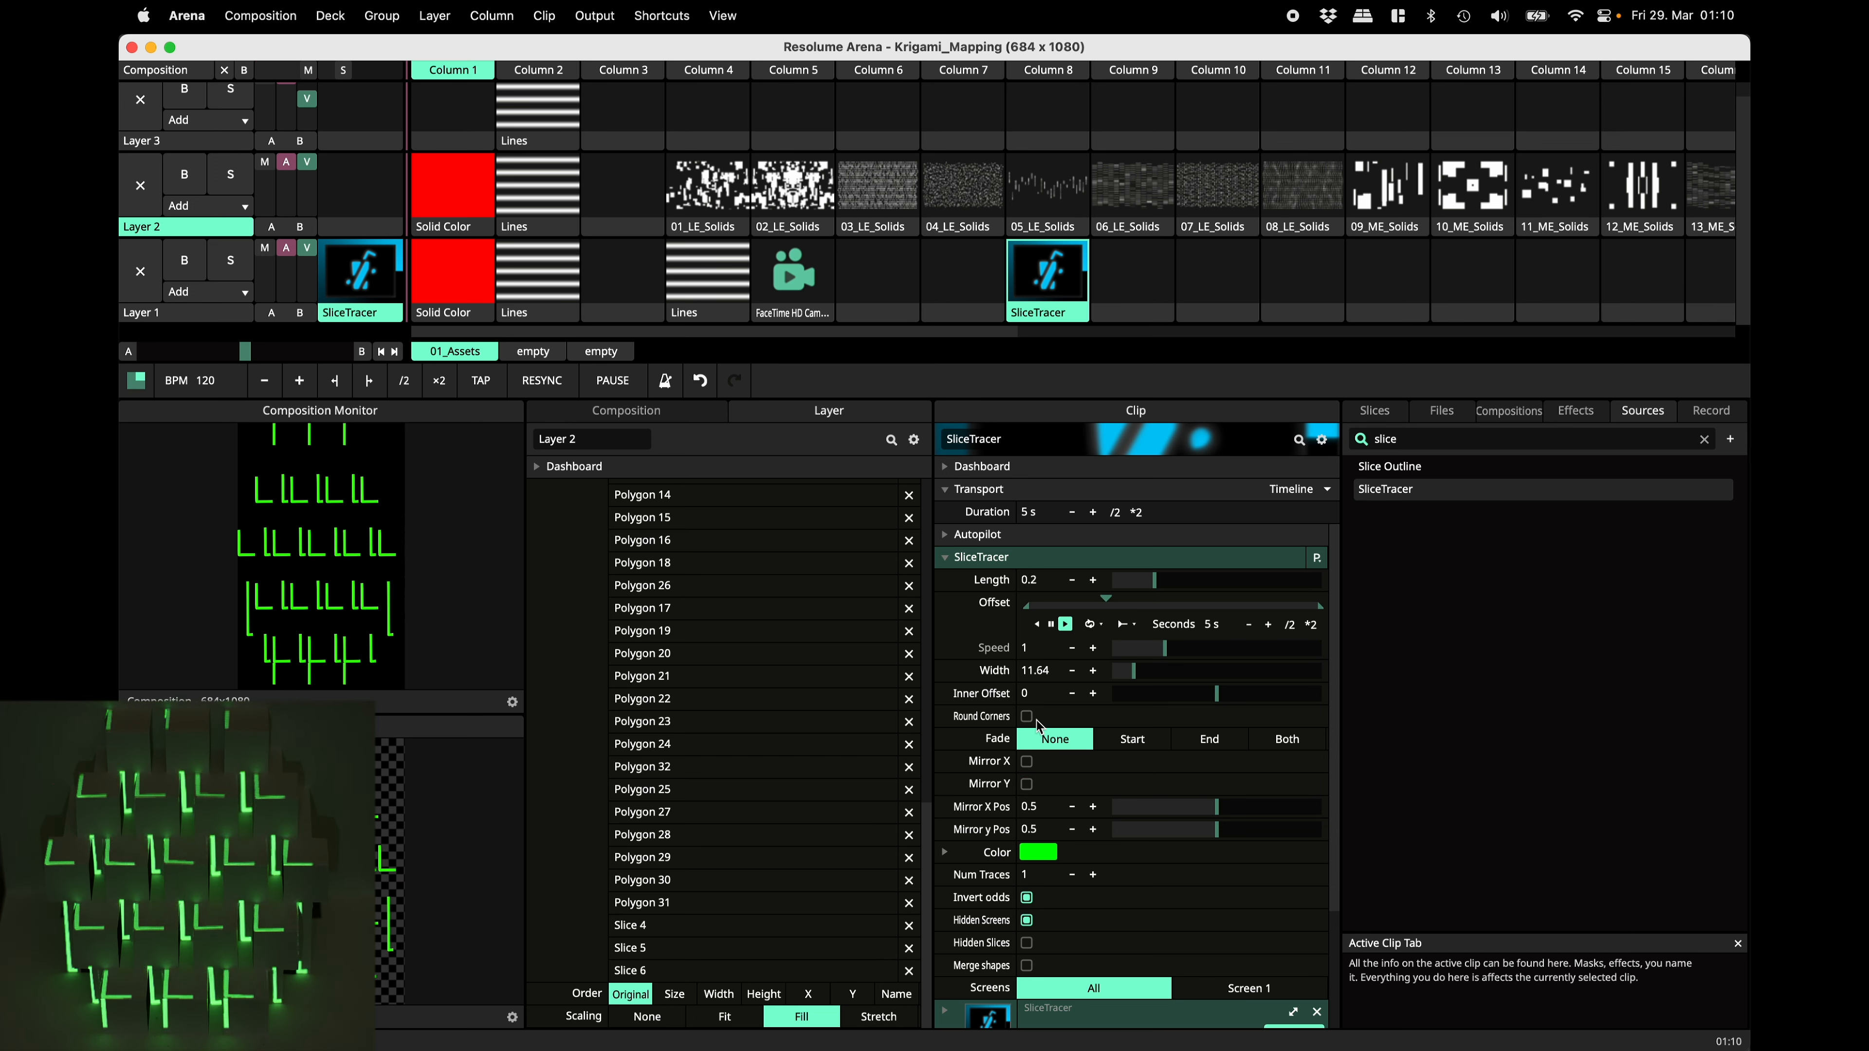
mouse_move(1214, 806)
mouse_down()
mouse_move(1135, 806)
mouse_move(1216, 806)
mouse_up()
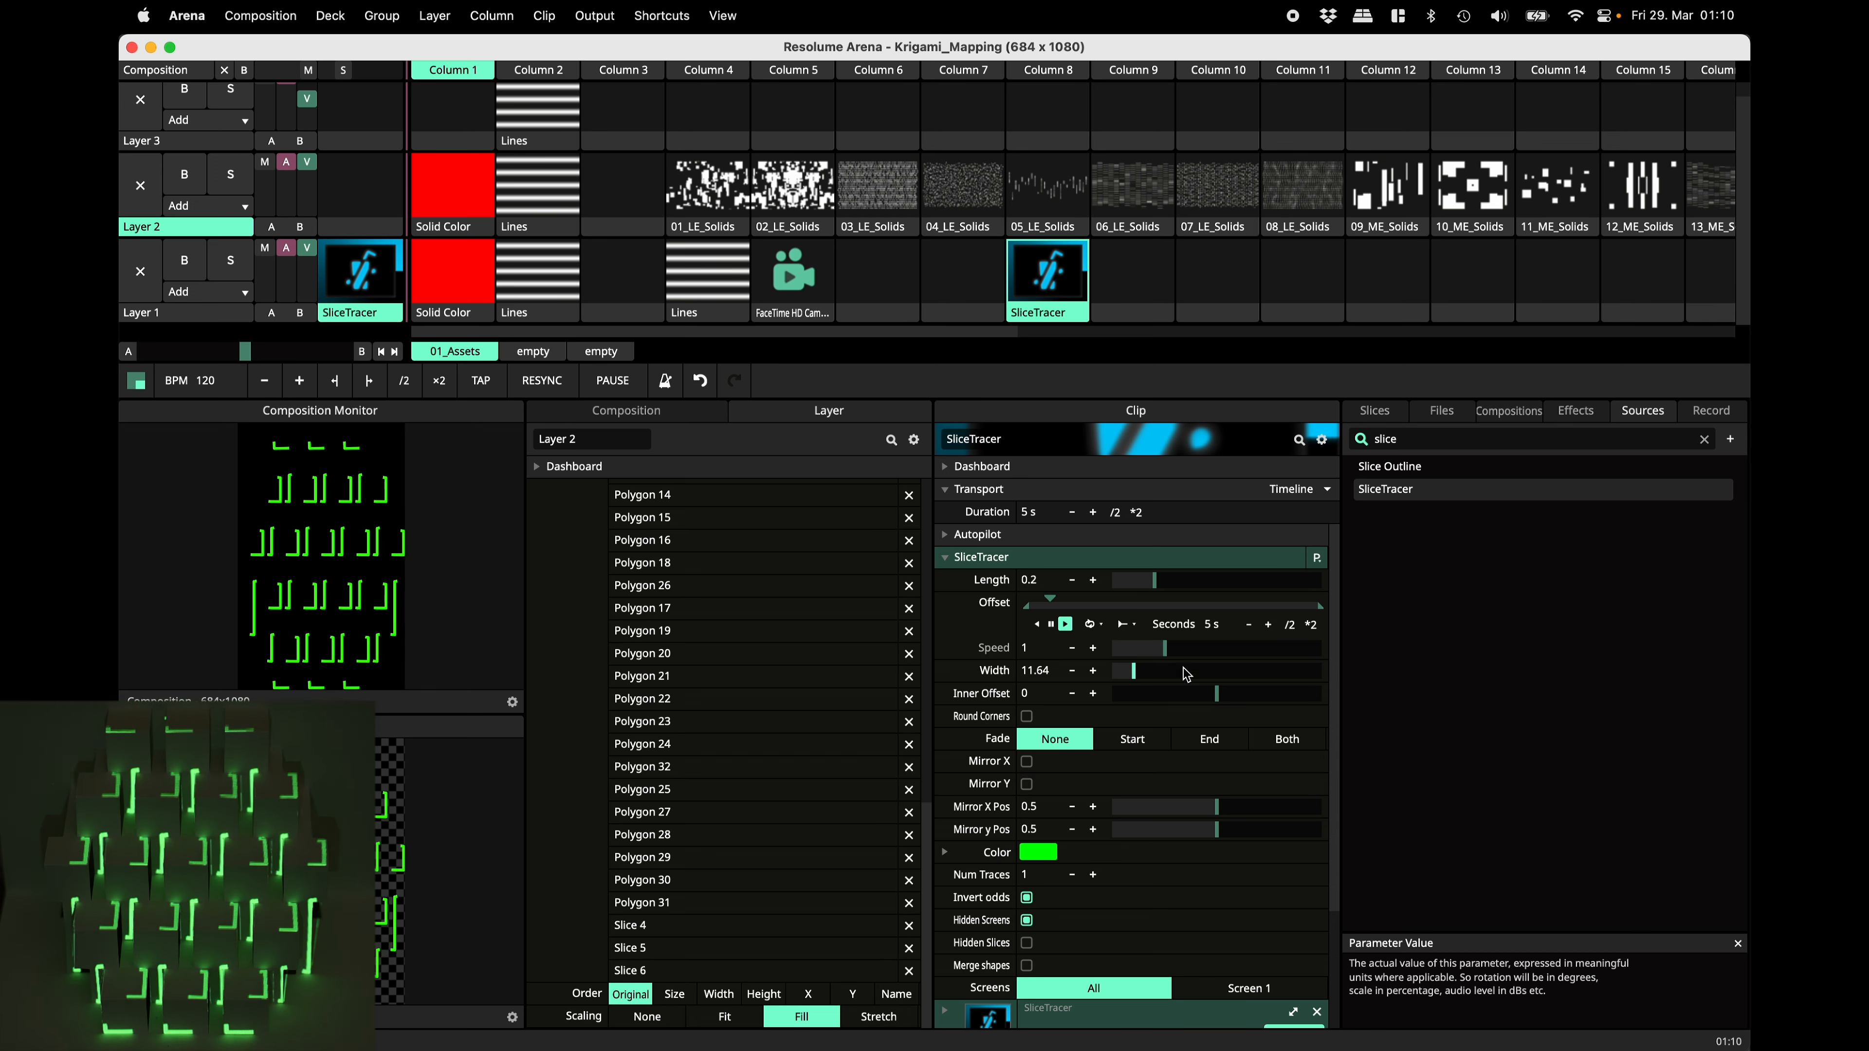
mouse_move(1134, 671)
mouse_down()
mouse_move(1192, 671)
mouse_move(1140, 672)
mouse_up()
key(Delete)
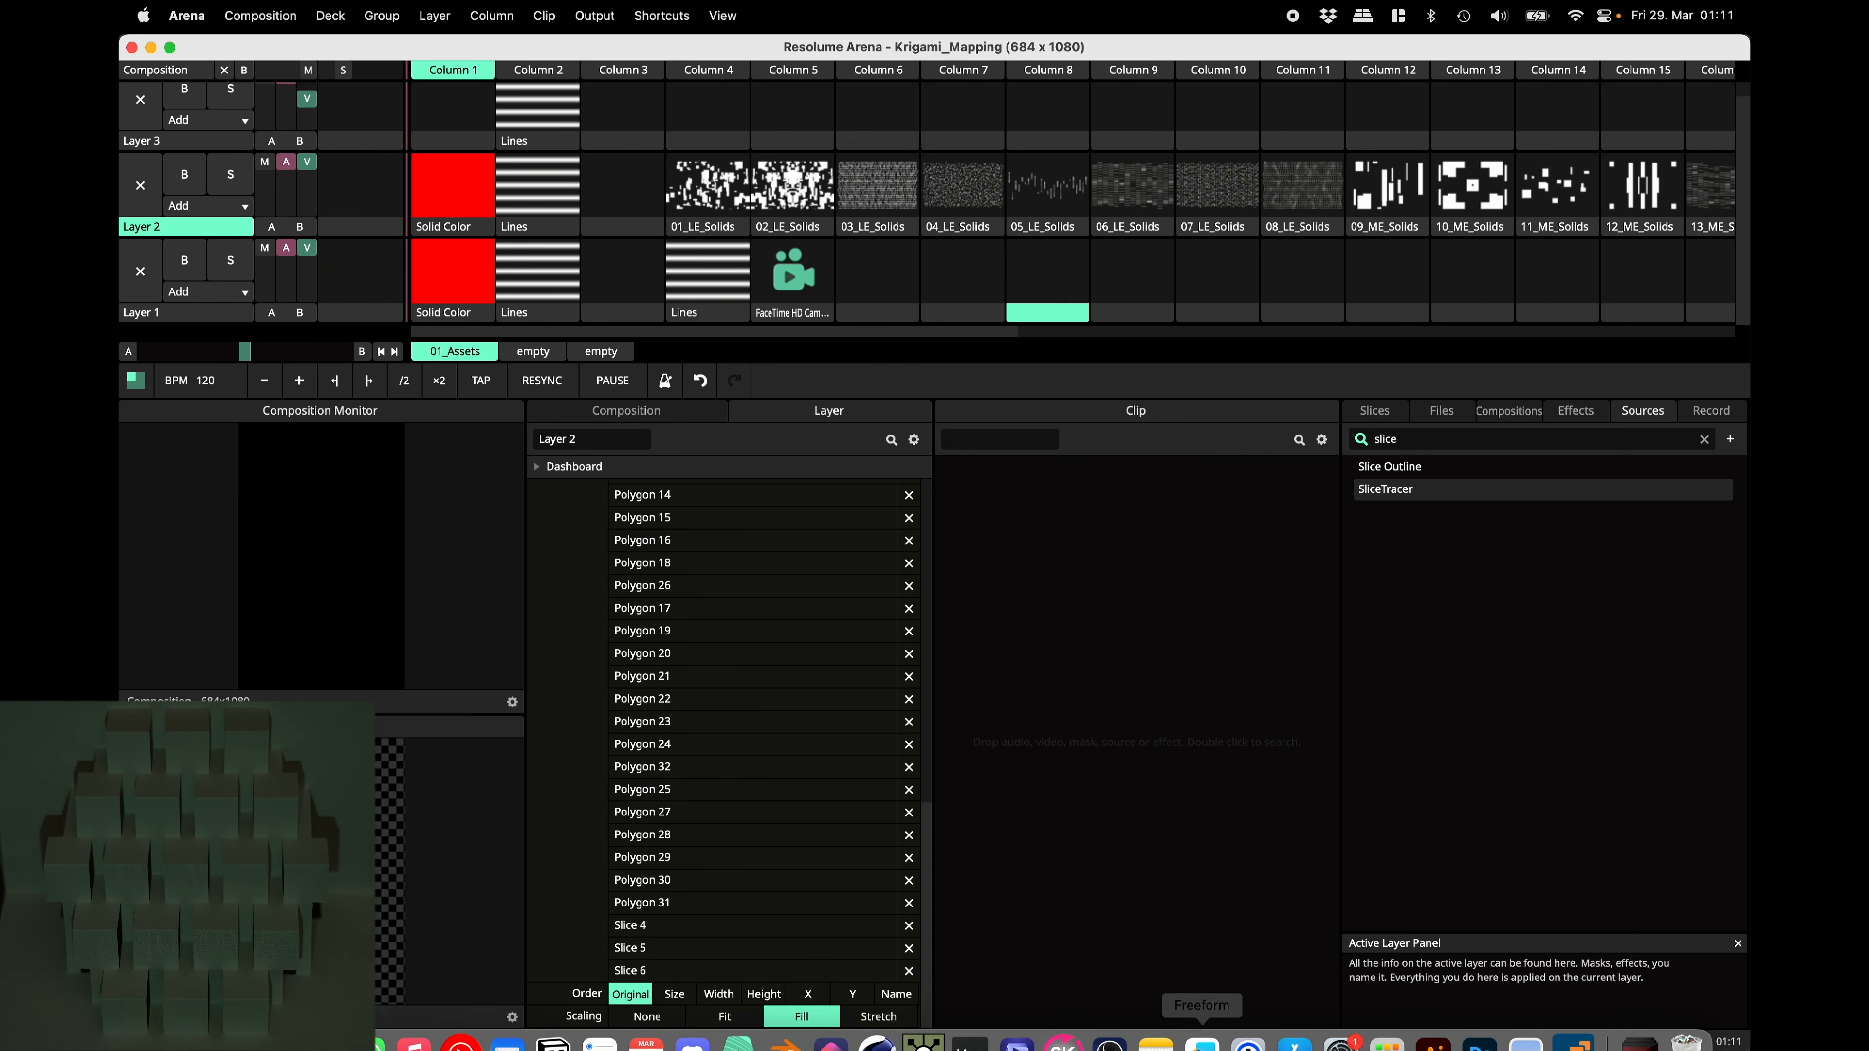
Switch to Chaser and add a second sequence to NewChaserDocument.
click(1586, 1027)
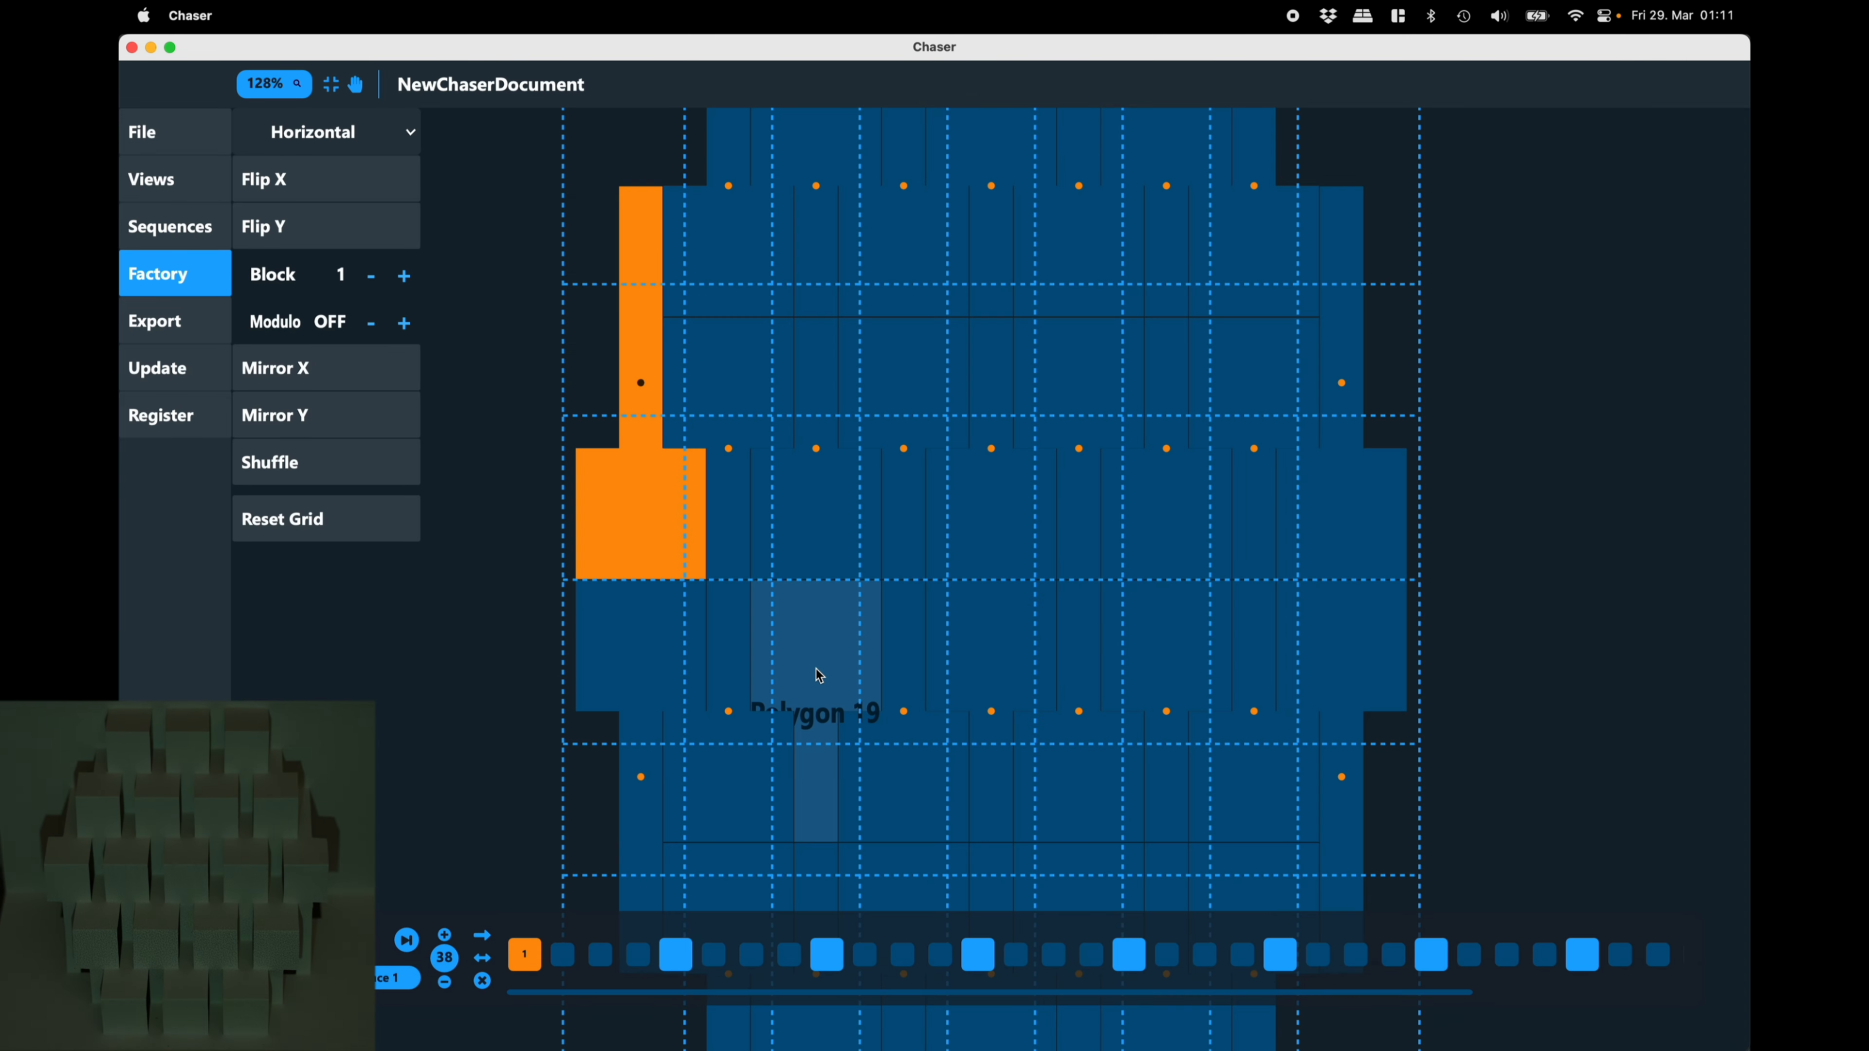
scroll(765, 545, down, 10)
scroll(776, 540, up, 6)
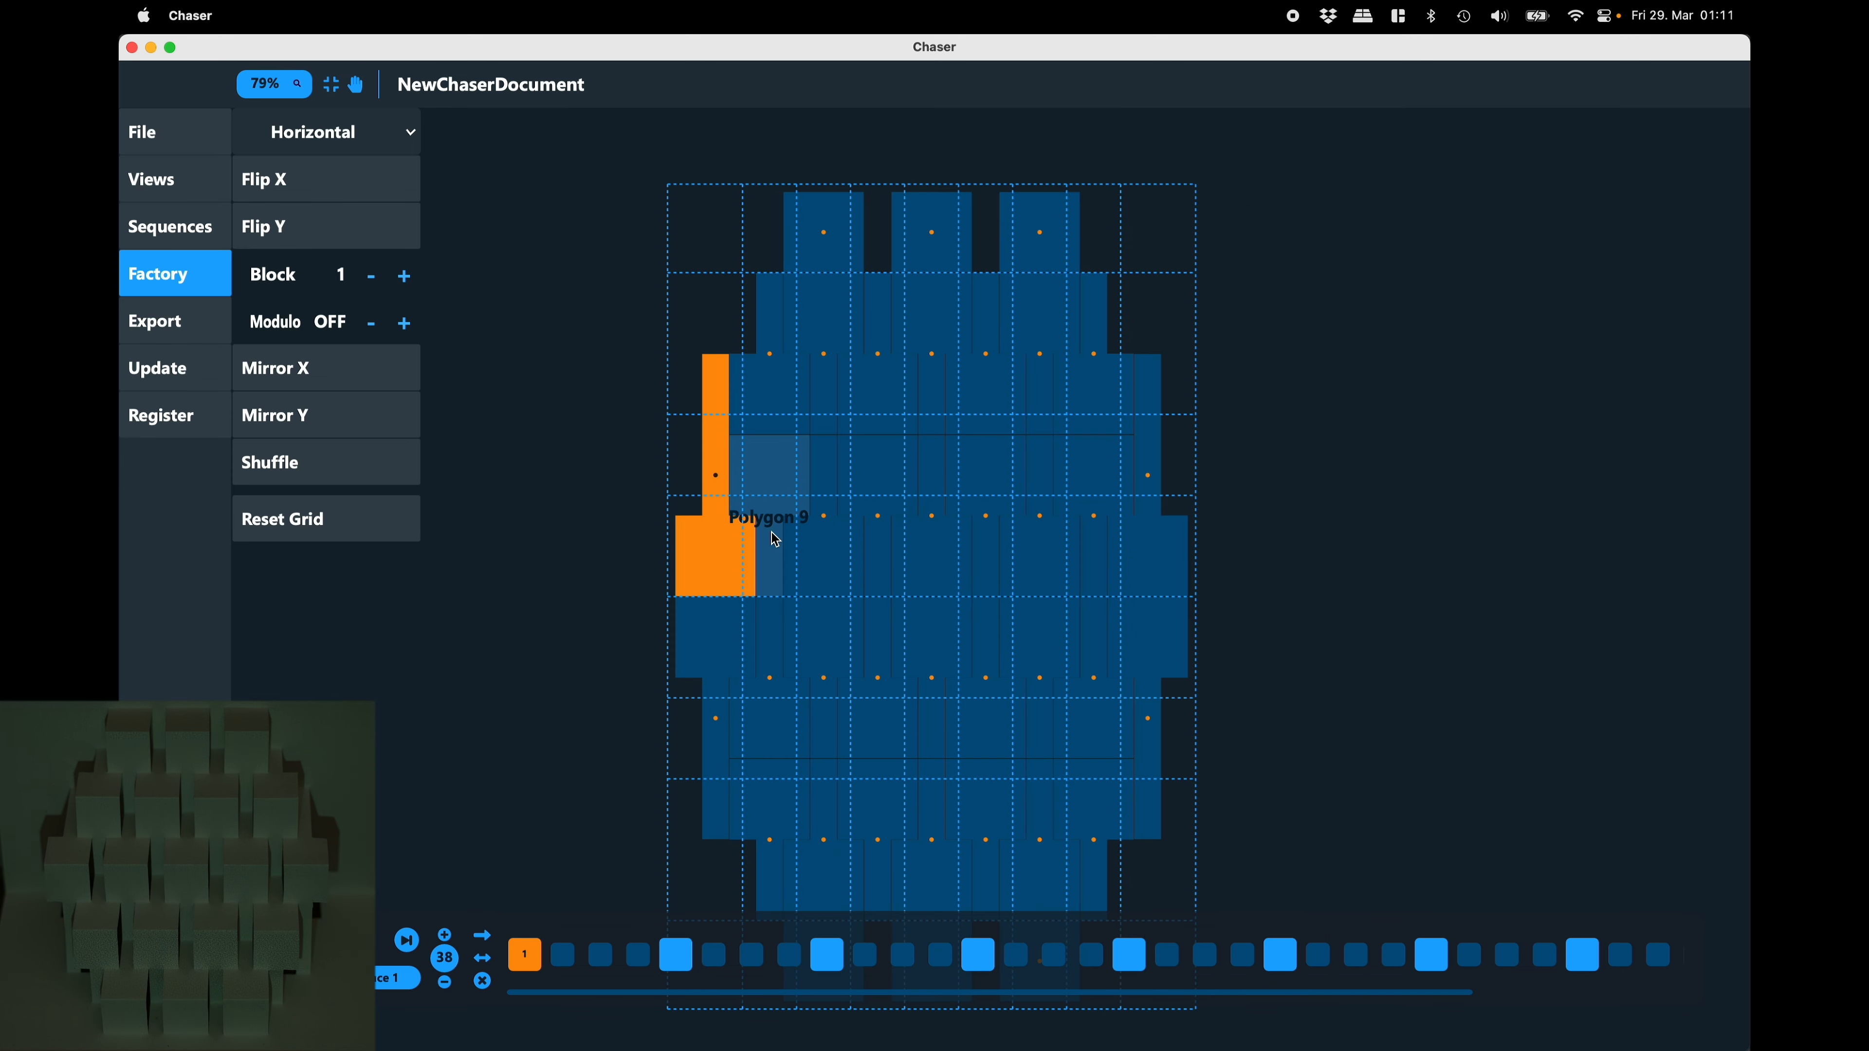
scroll(1182, 496, down, 1)
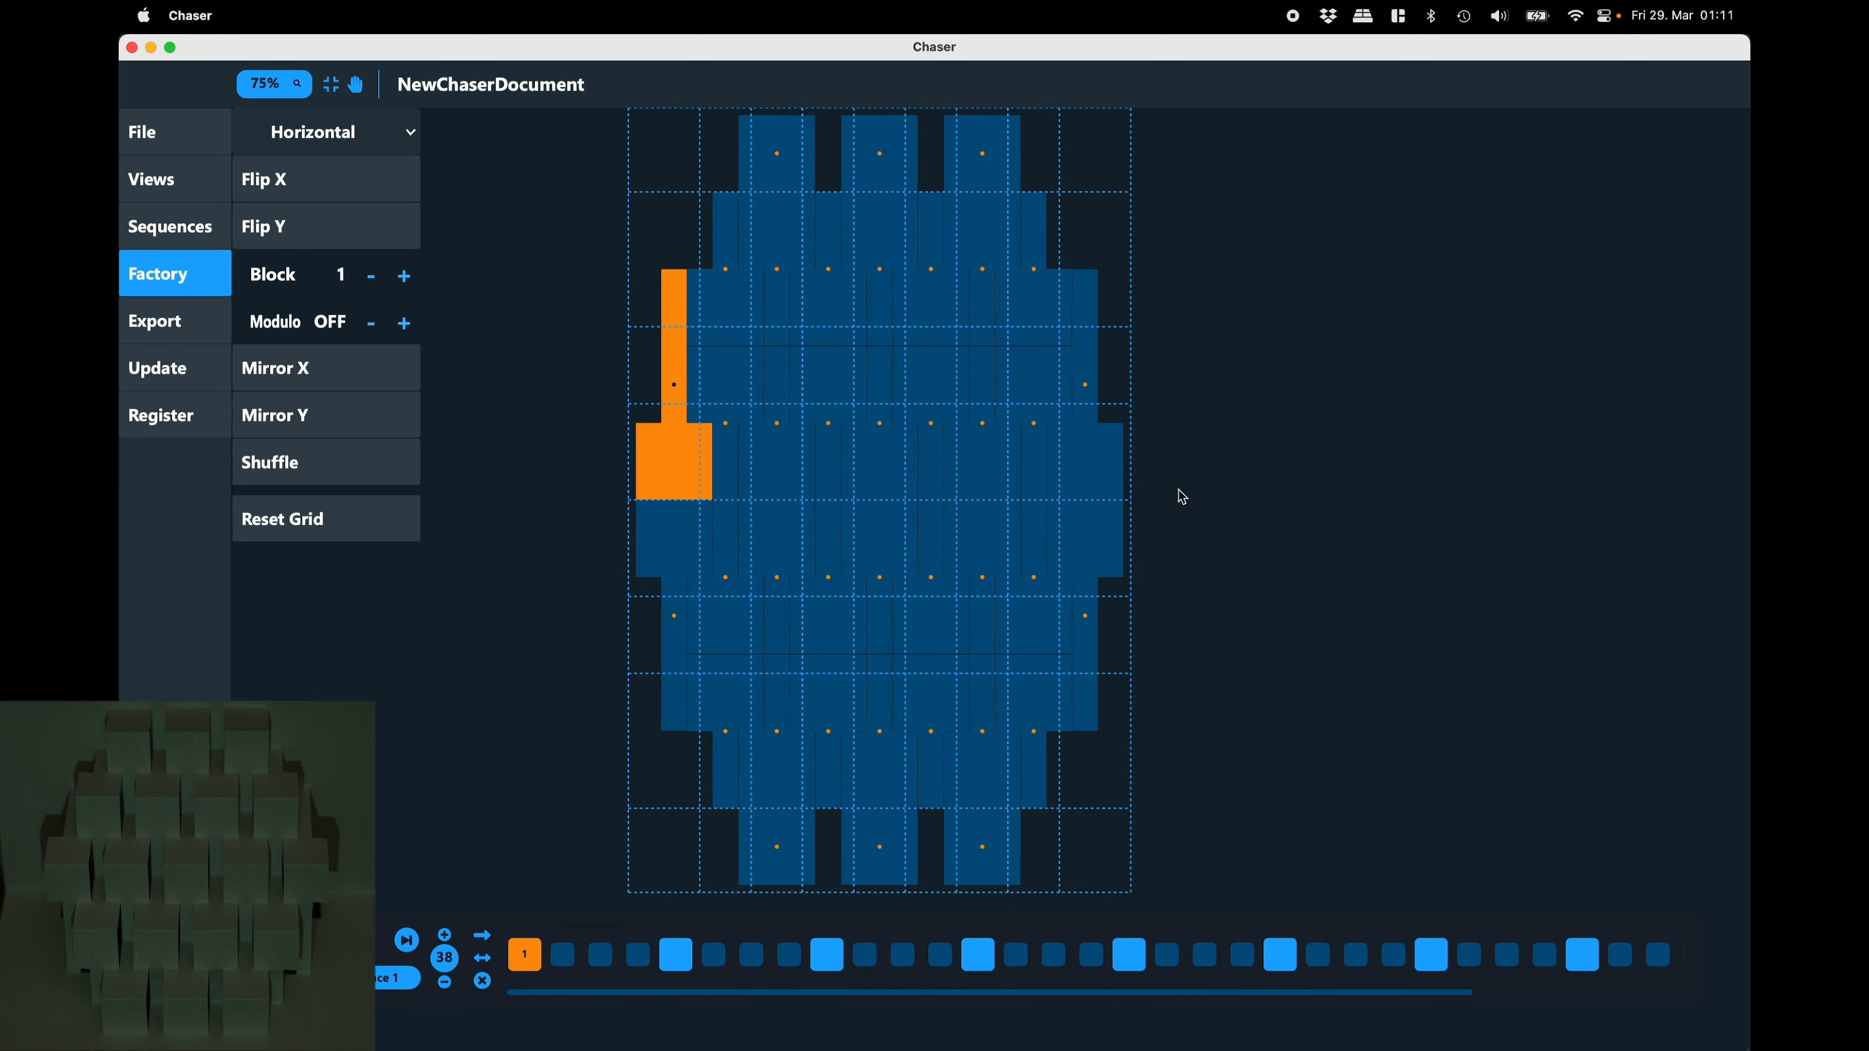
scroll(1185, 490, down, 1)
scroll(1171, 595, down, 1)
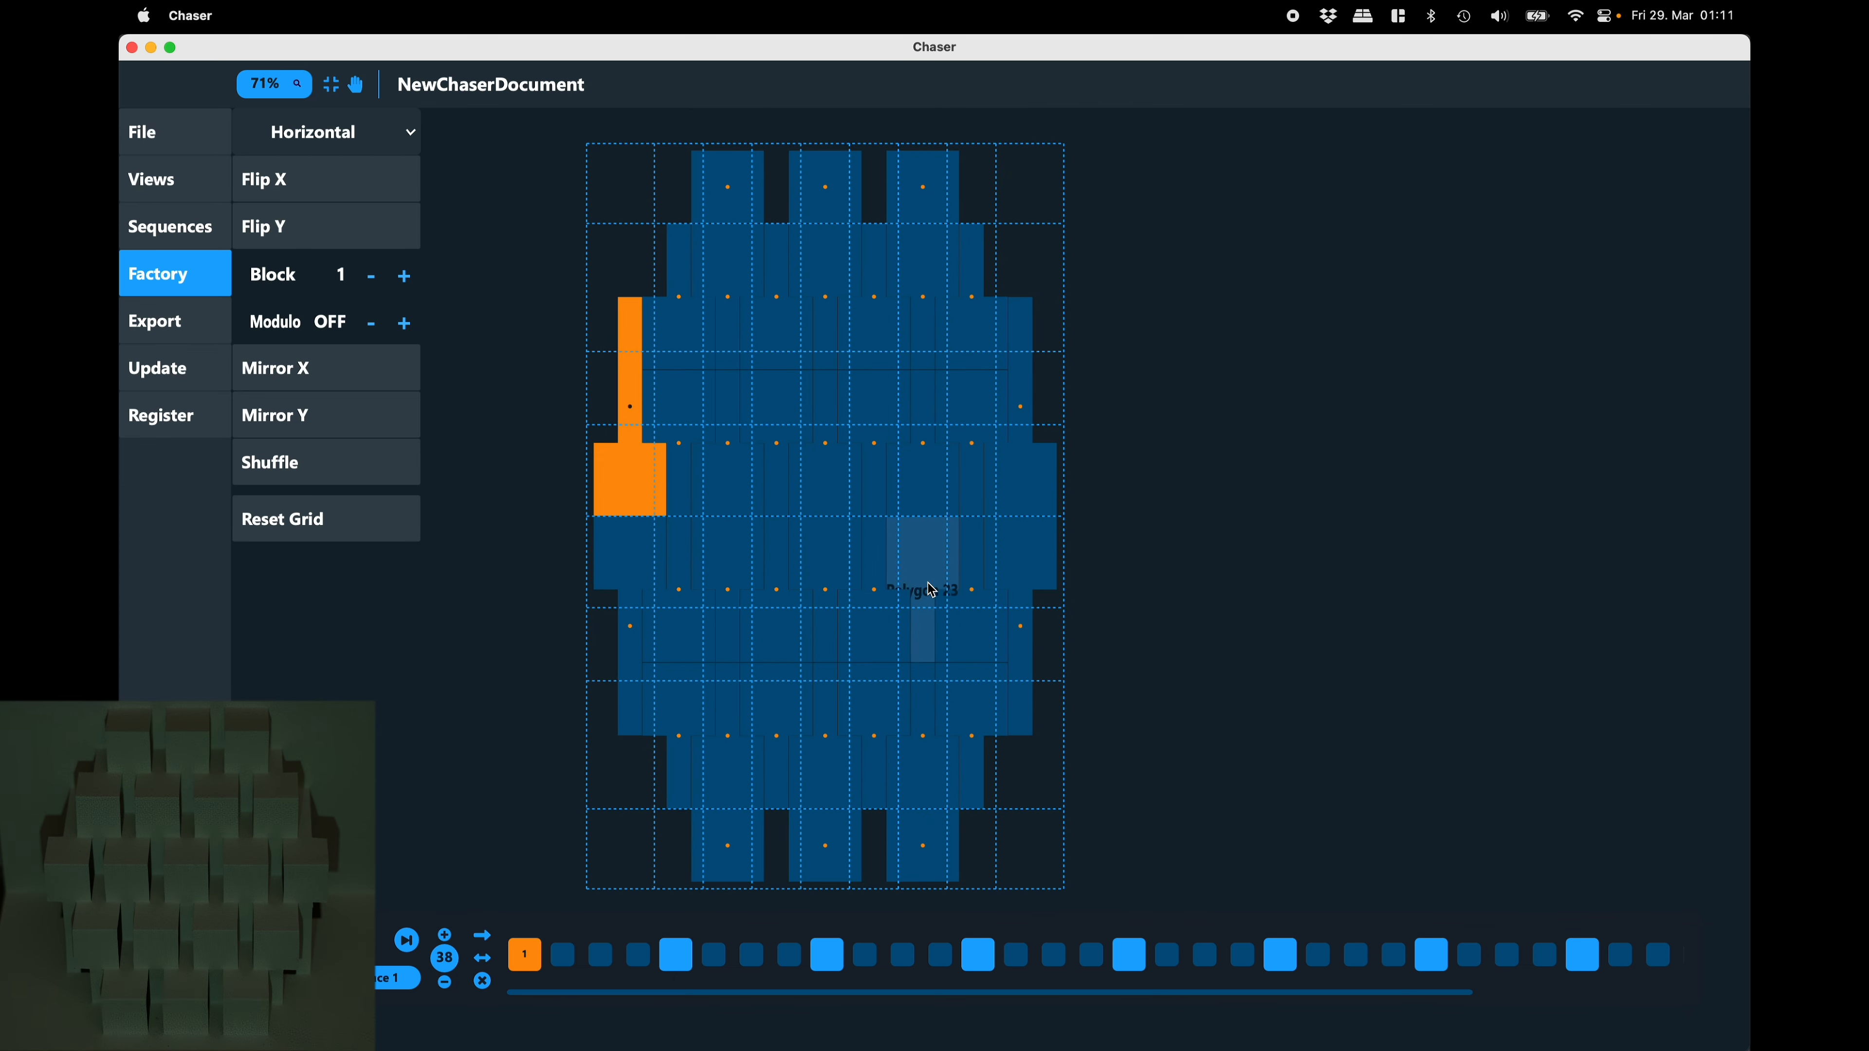
click(170, 237)
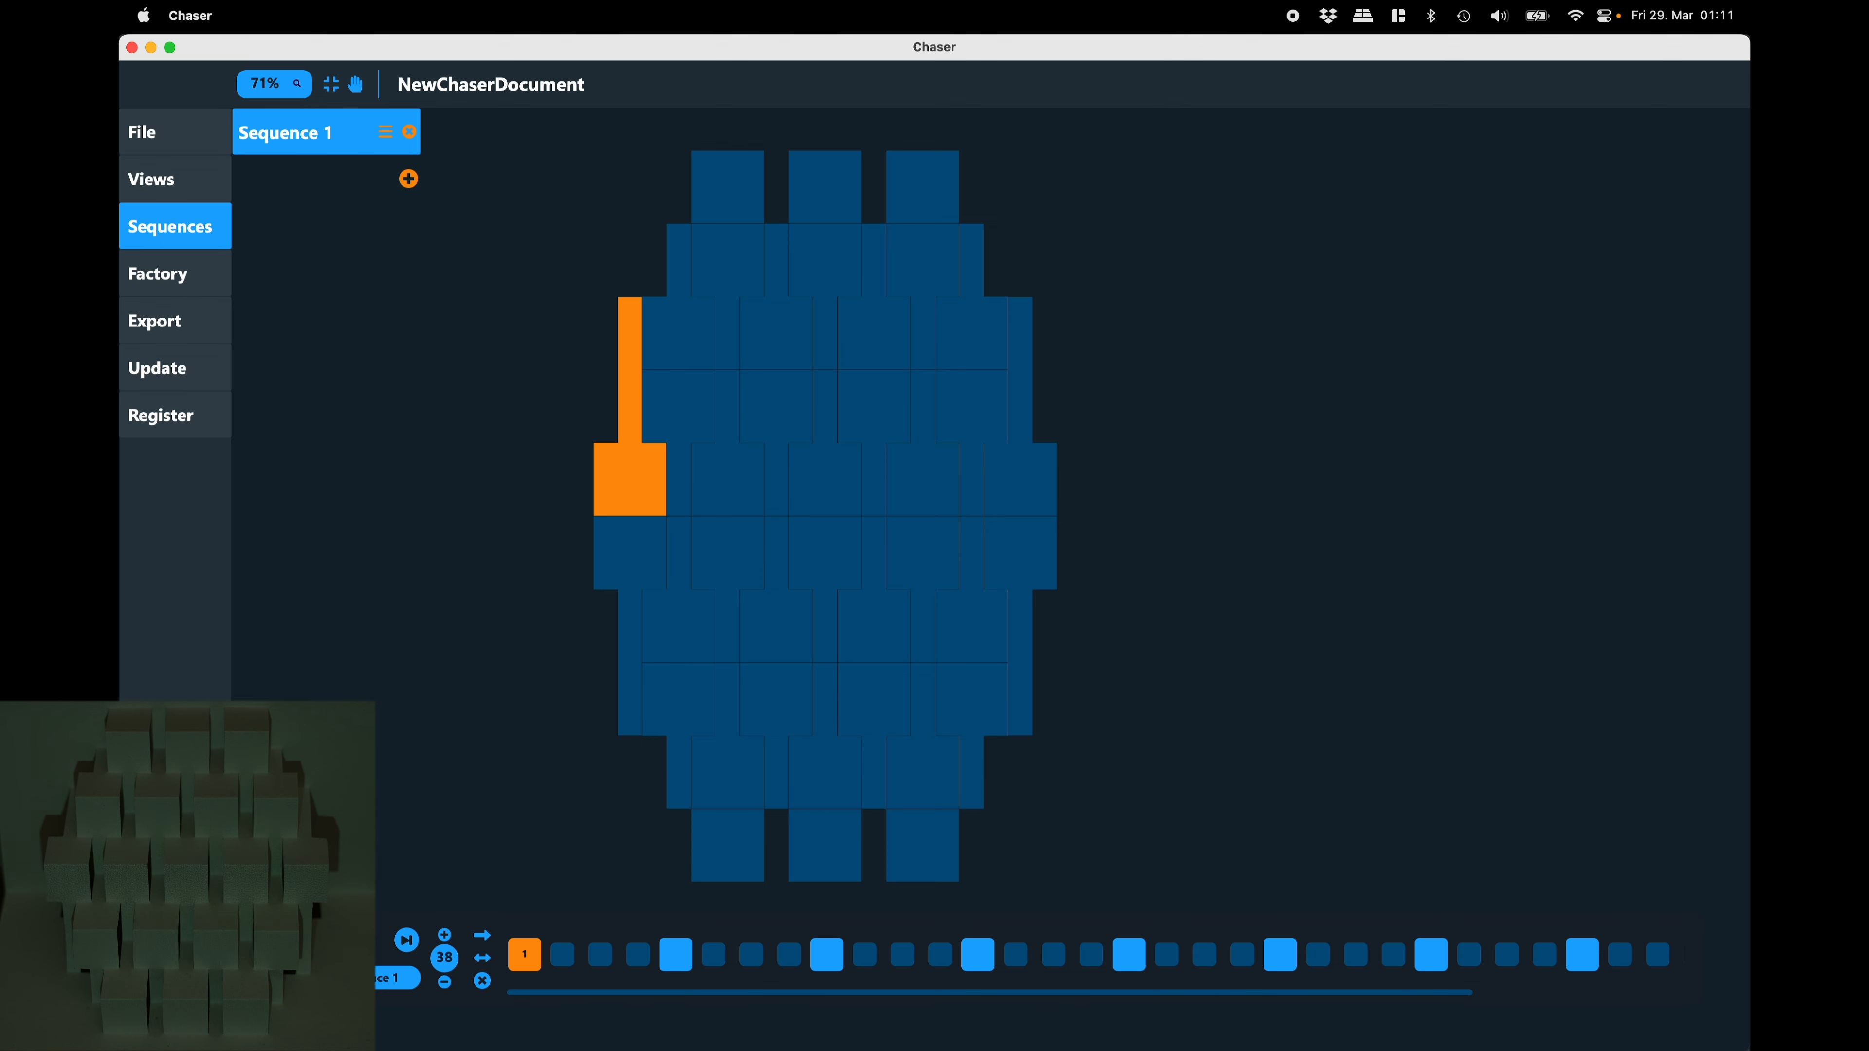
click(408, 179)
key(super+s)
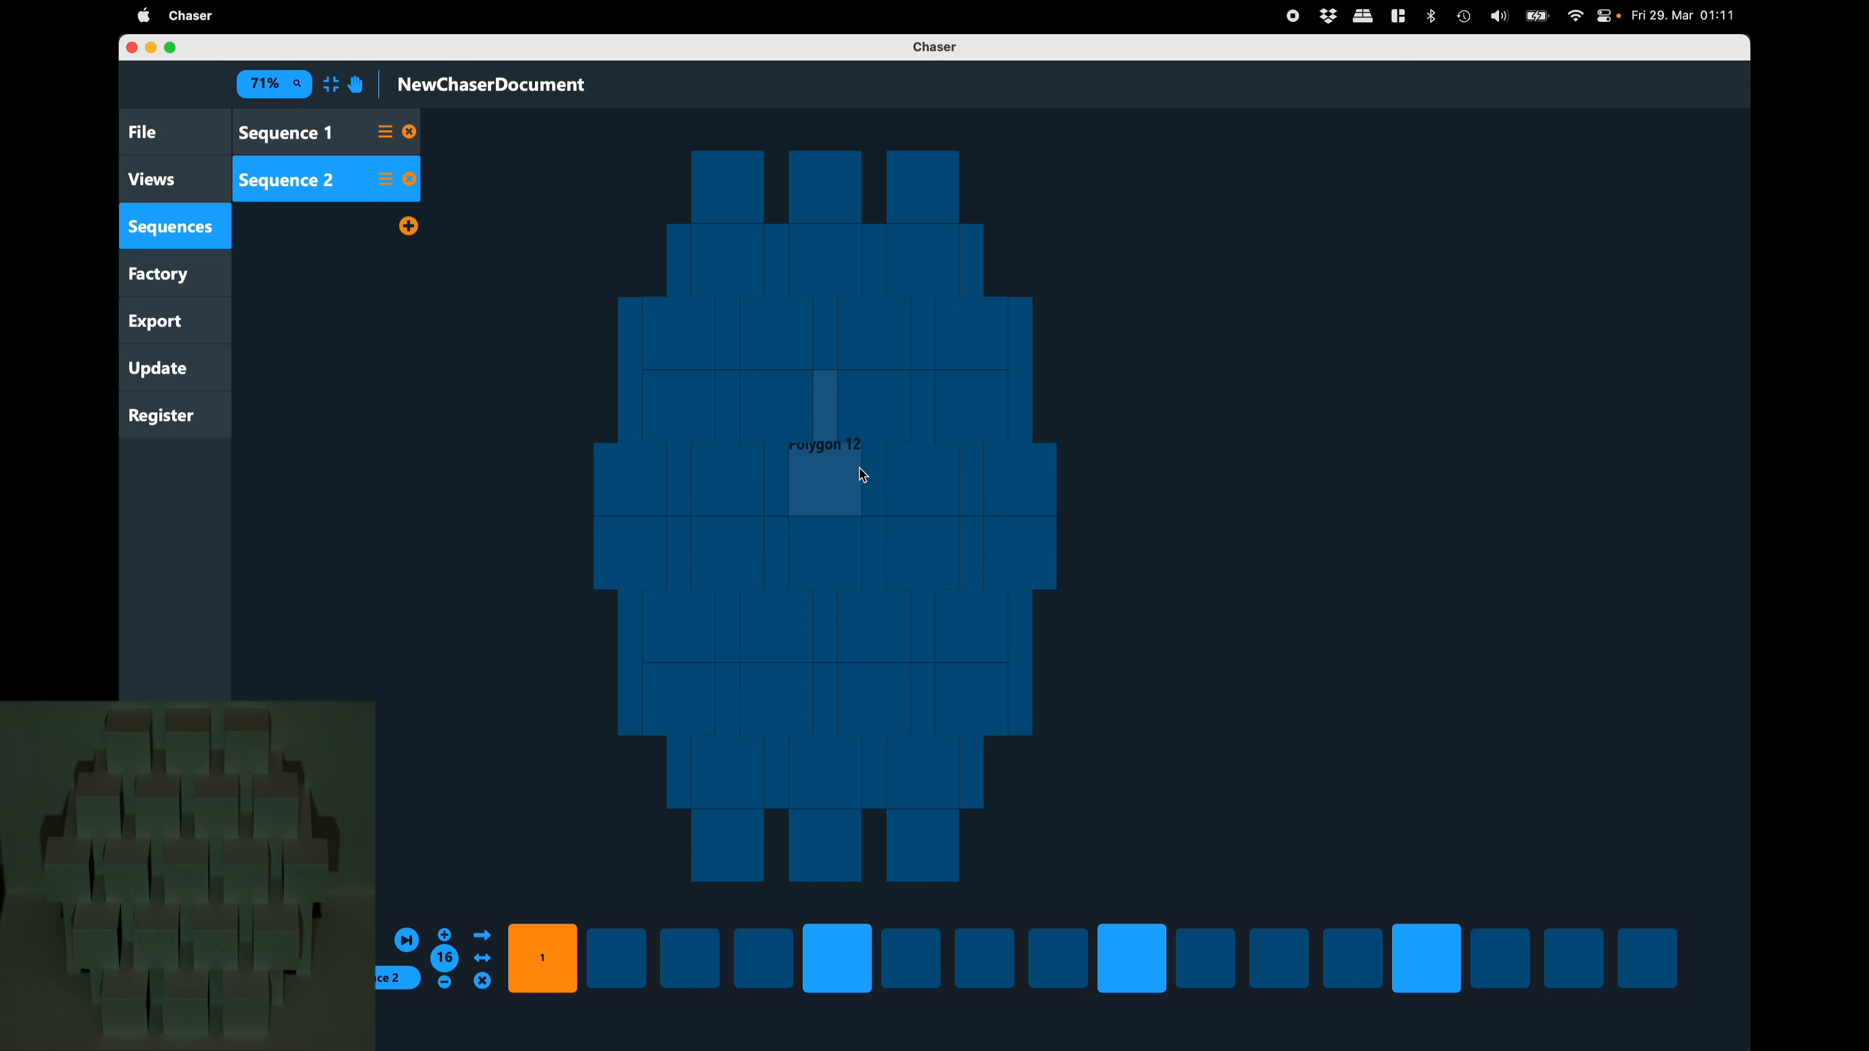
Assign Polygon 12 and the polygon below it to step 1 of Sequence 2, and fill step 2 with Polygon 3 and neighbouring polygons.
click(834, 464)
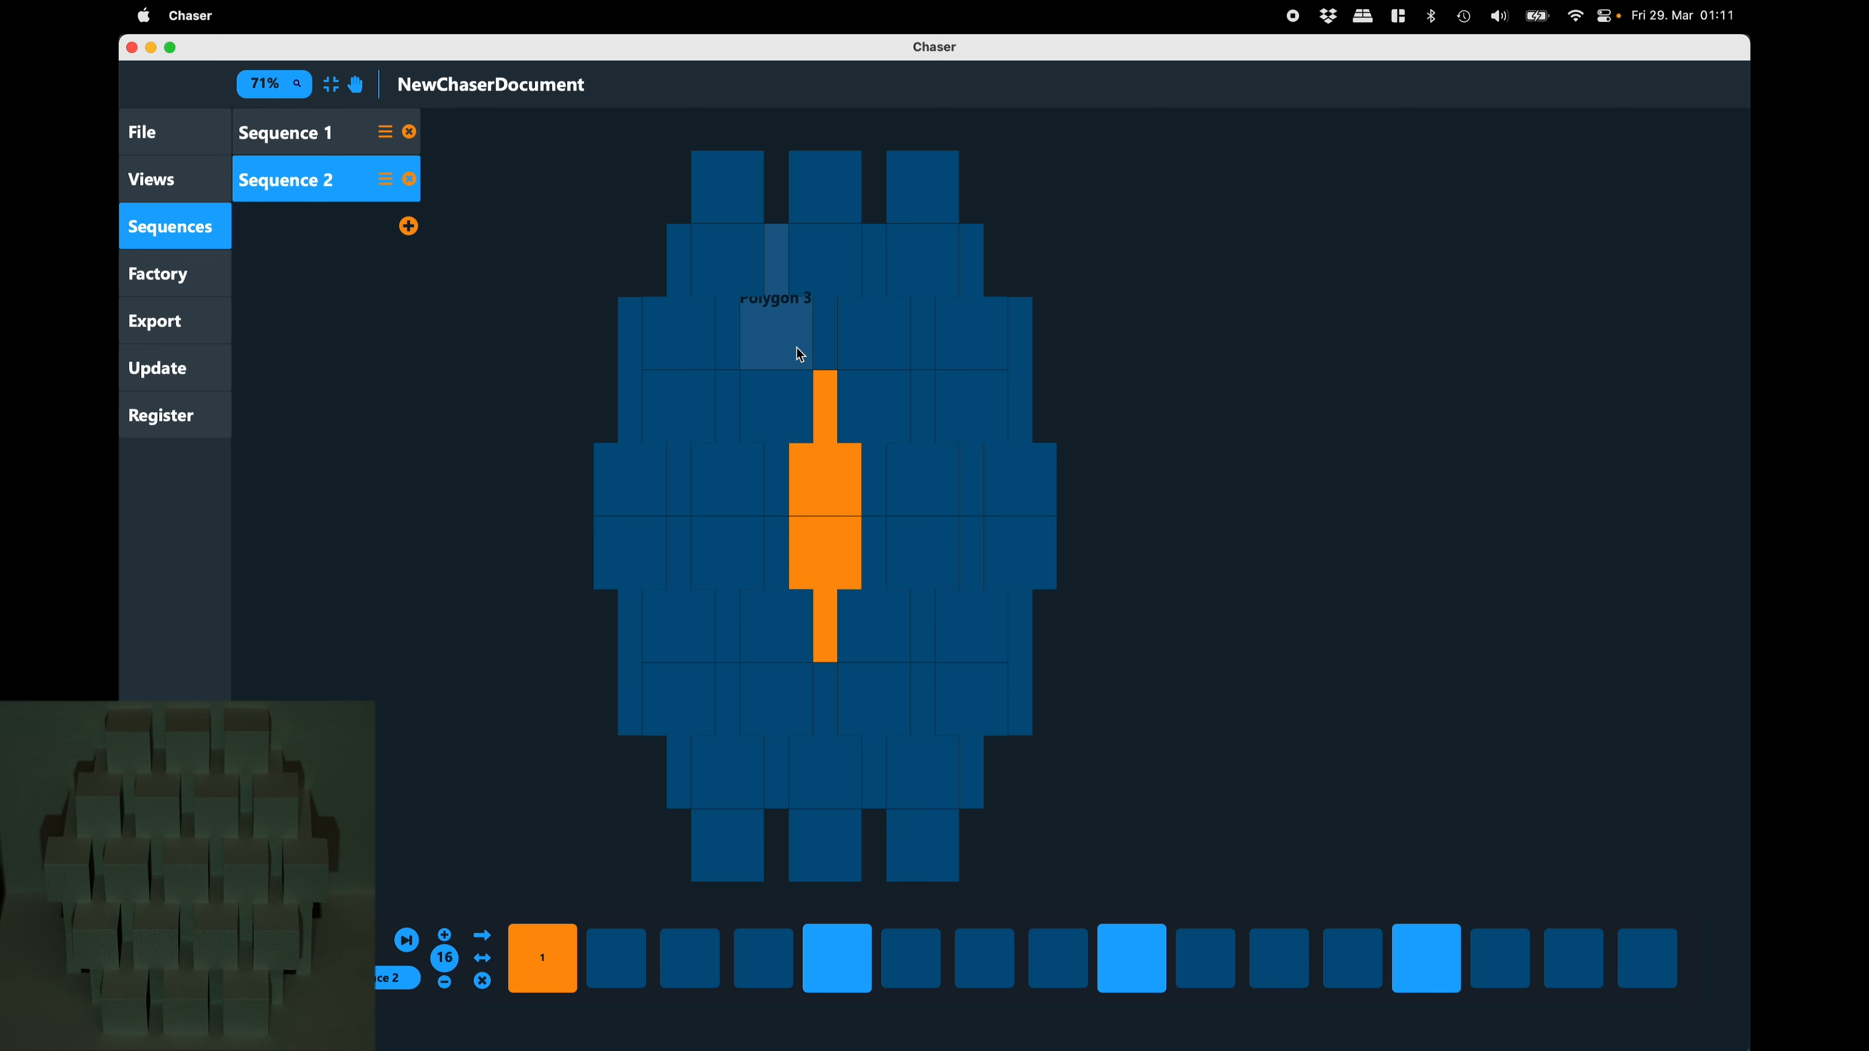
key(Right)
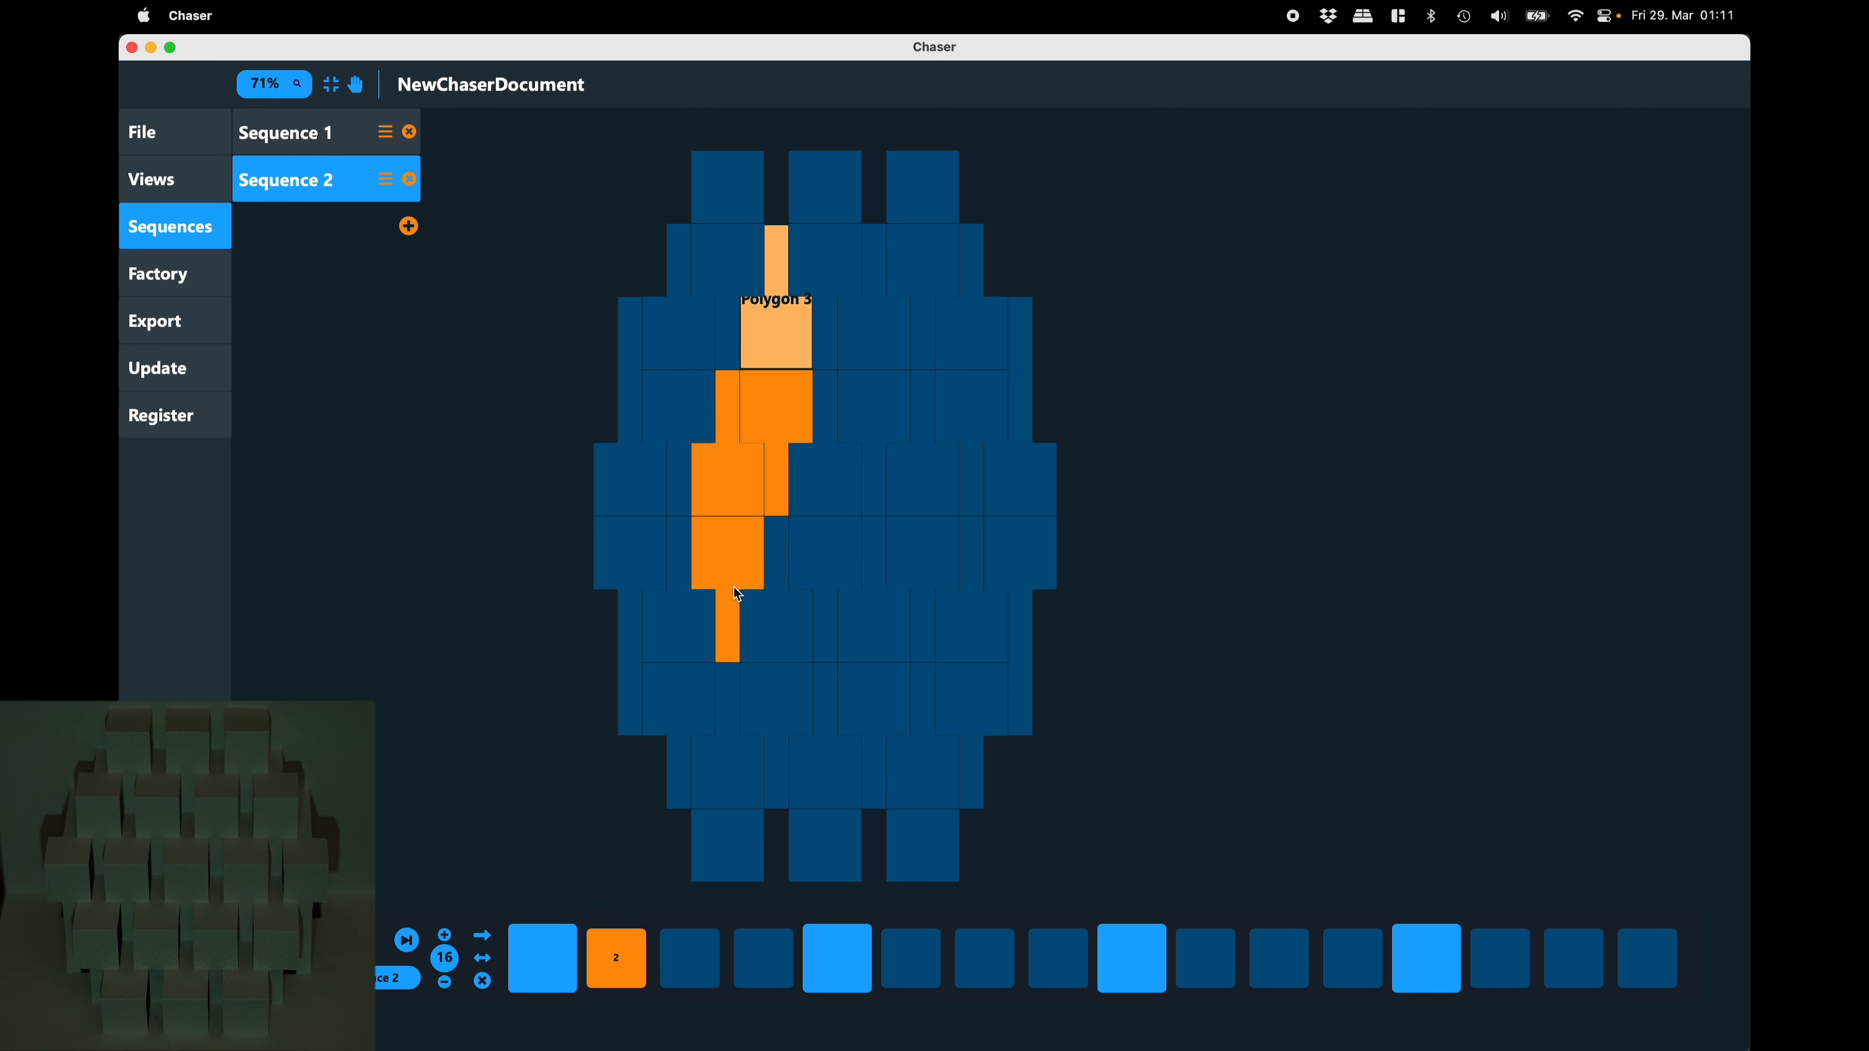